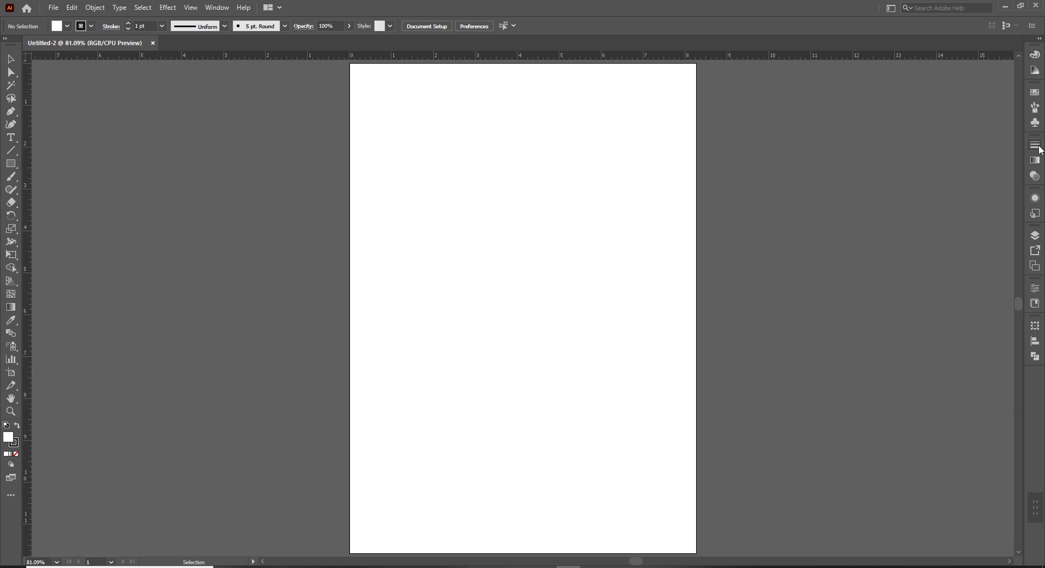
Step: Show the full RGB slider options for colours, and bring up the document swatches enlarged to reveal every row
click(1035, 57)
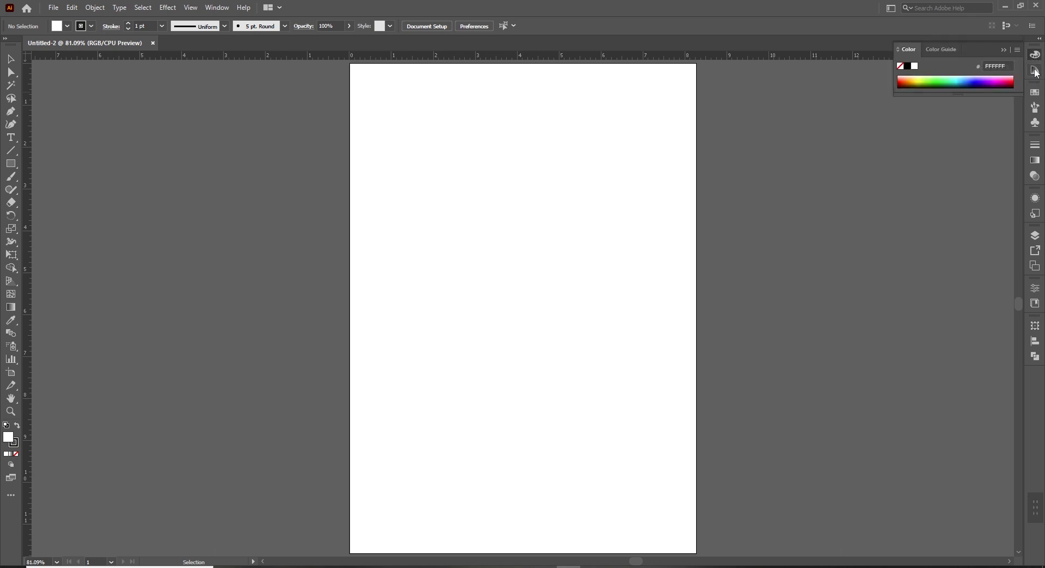
click(1035, 71)
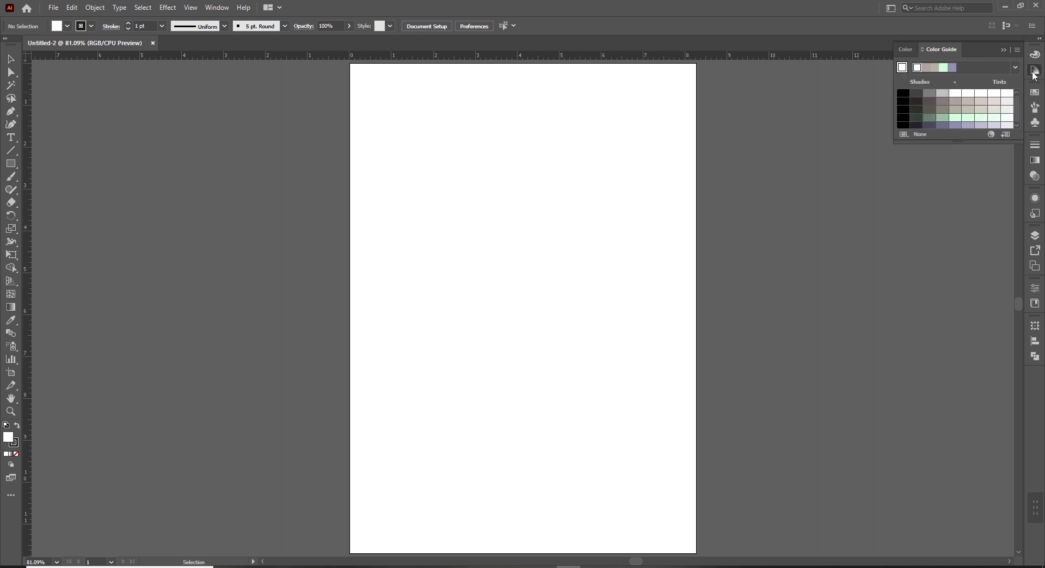
click(1036, 56)
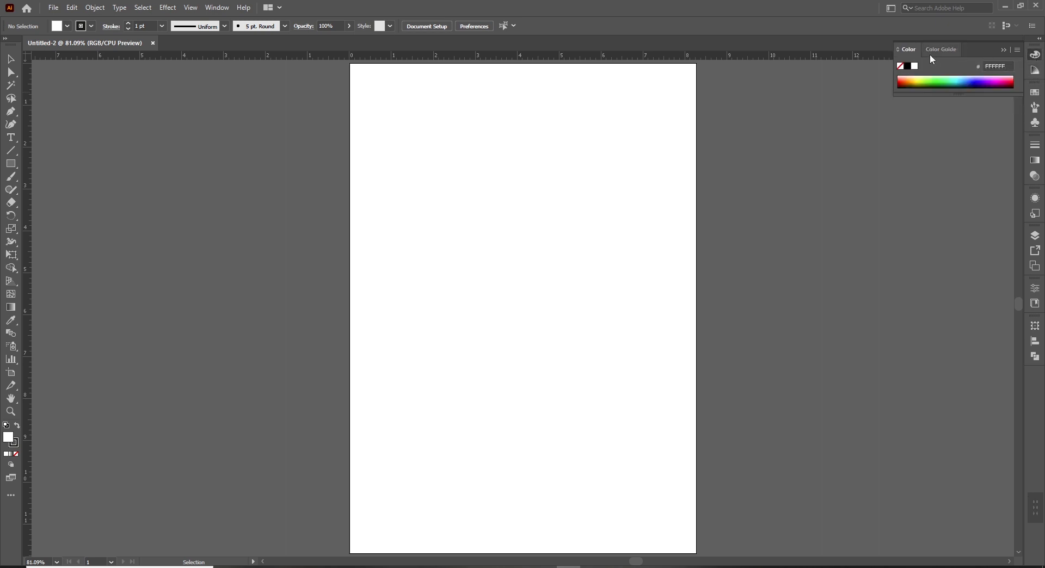
click(1017, 51)
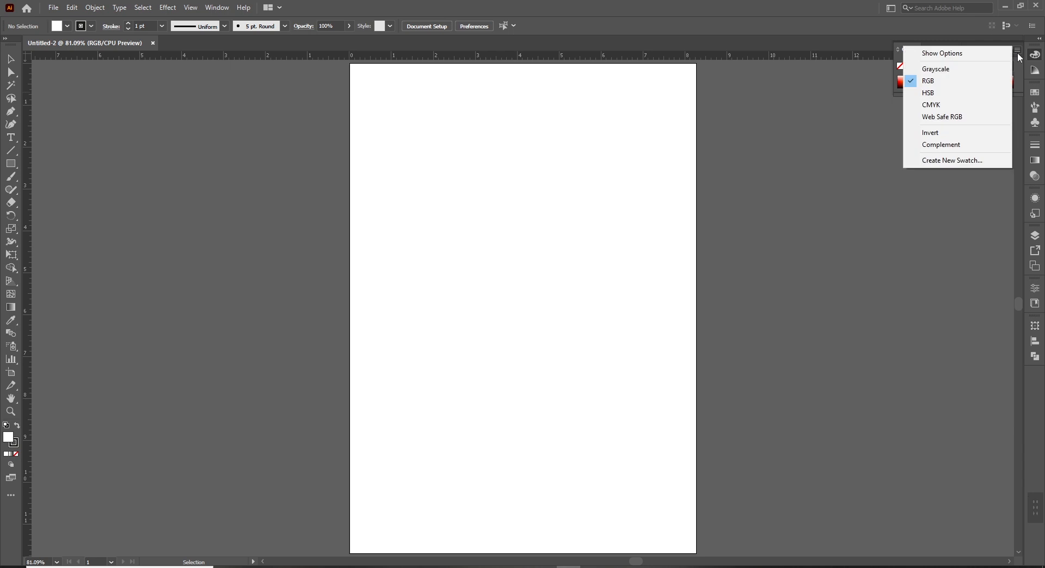
click(962, 53)
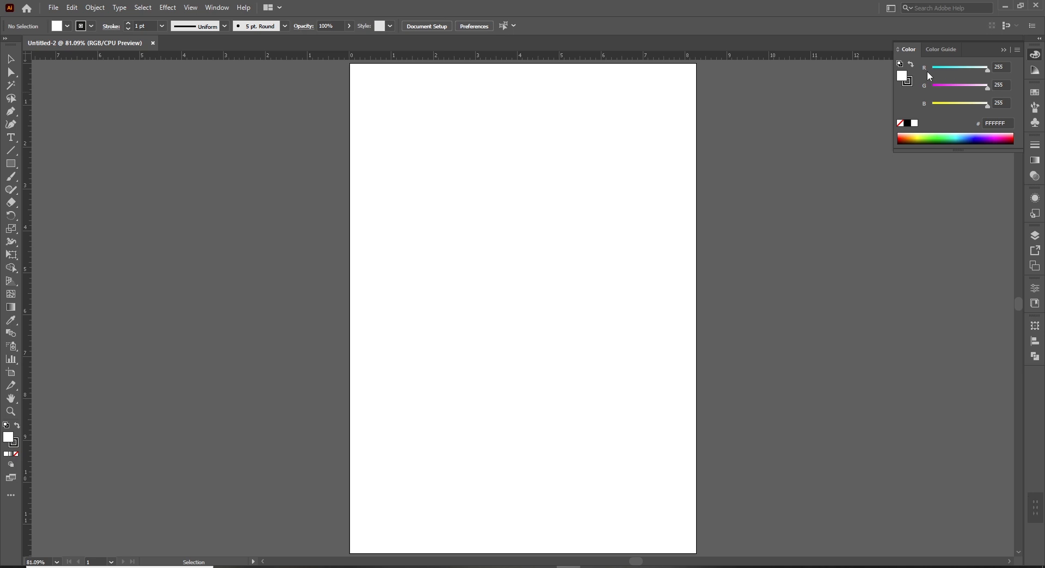
click(1036, 93)
drag(1009, 162, 1009, 240)
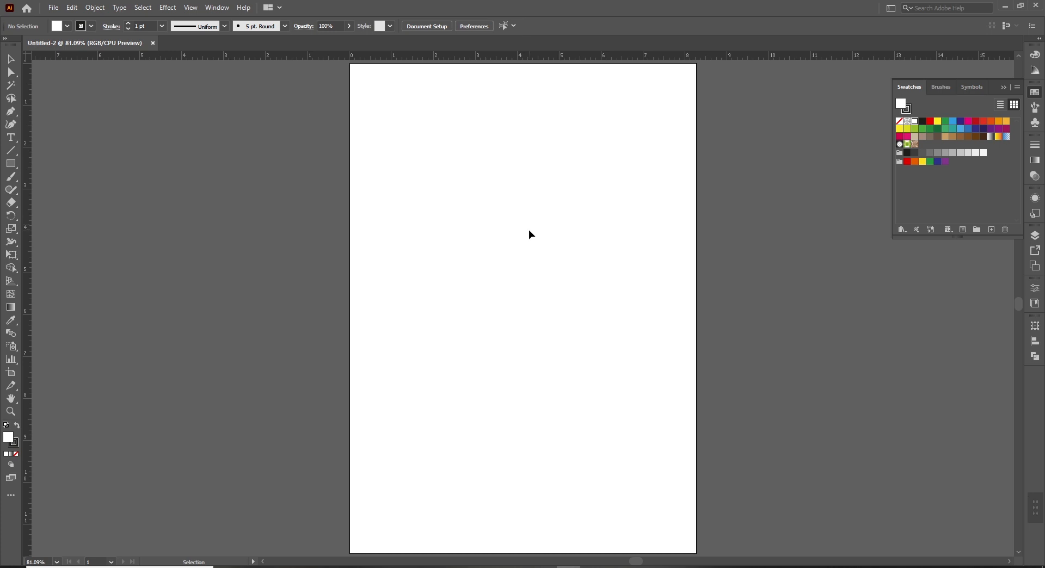
Step: Draw a square about 4.82 in wide in the middle of the page
key(m)
drag(416, 181, 618, 356)
key(v)
ctrl+click(641, 277)
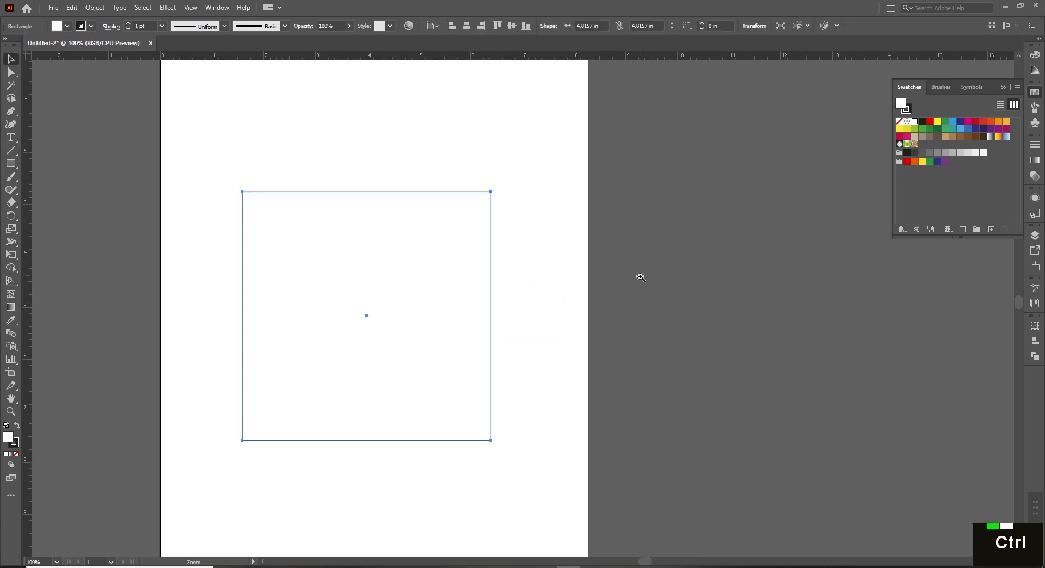
drag(568, 293, 548, 315)
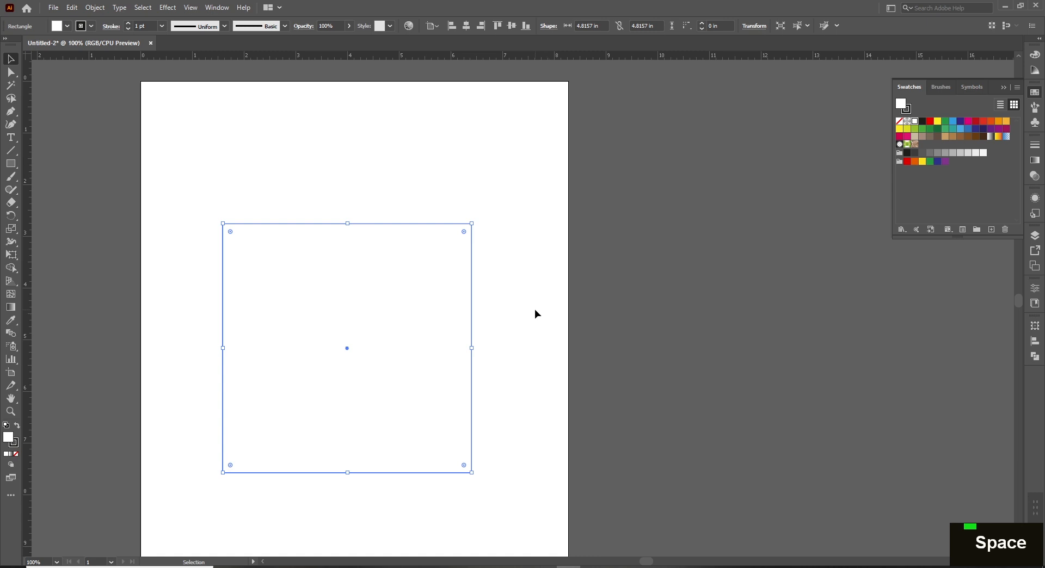
Step: Try solid swatches as the square's fill, including black, red, yellow, orange, teal, greens and brown
click(923, 122)
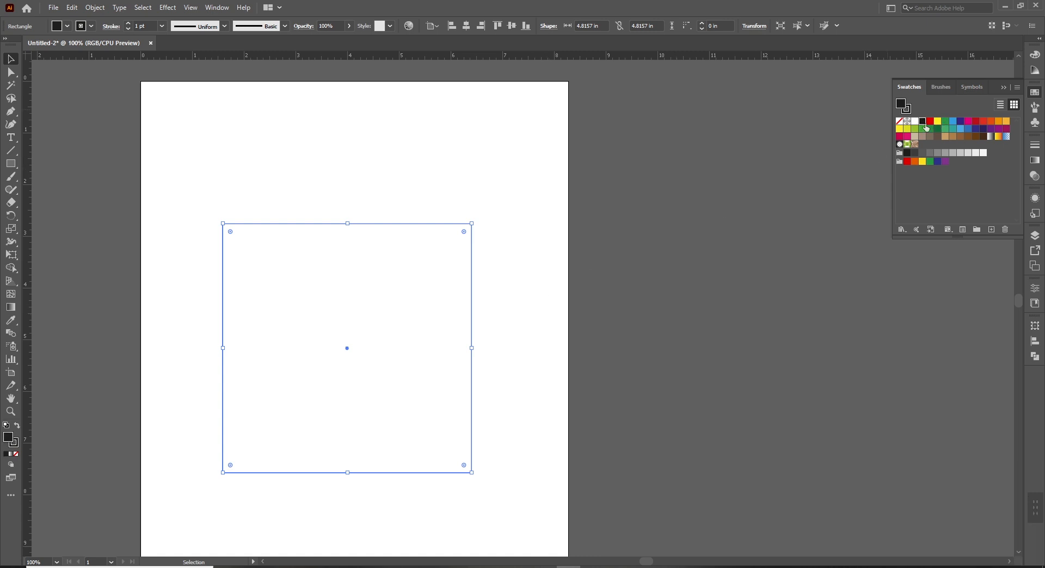
click(931, 121)
click(937, 121)
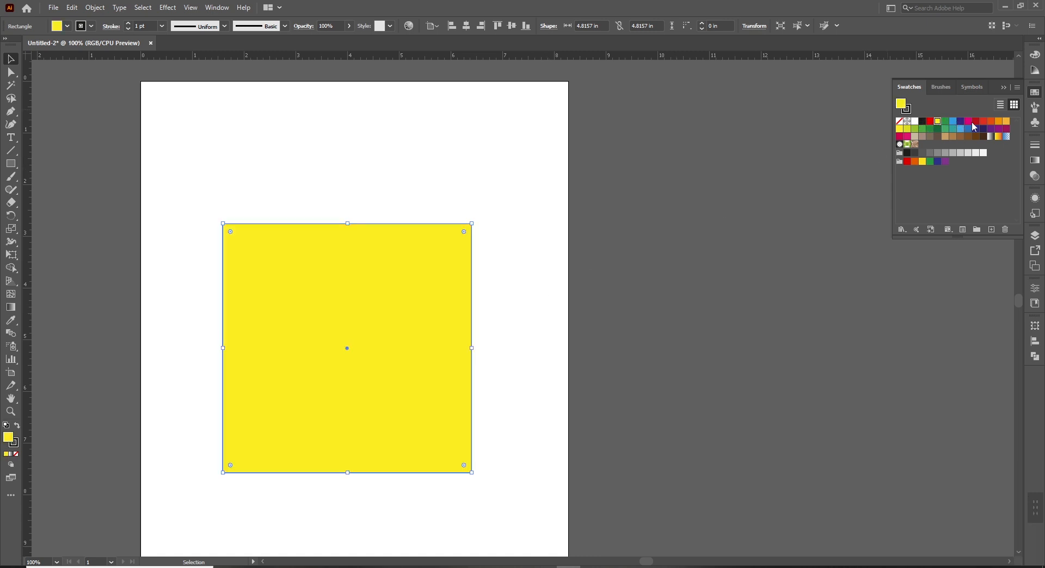
click(1000, 121)
click(952, 130)
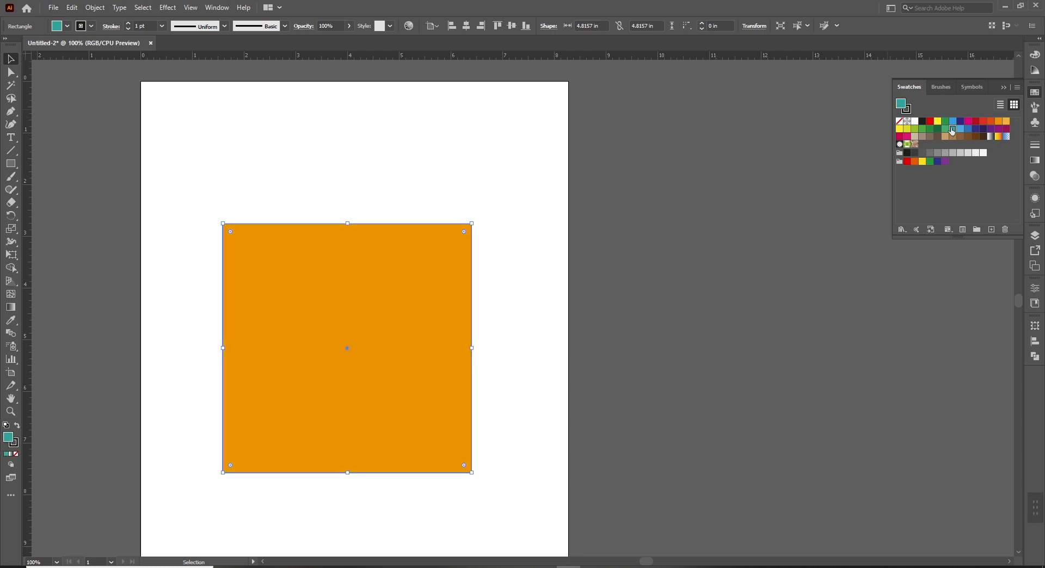
click(928, 129)
click(914, 129)
click(951, 137)
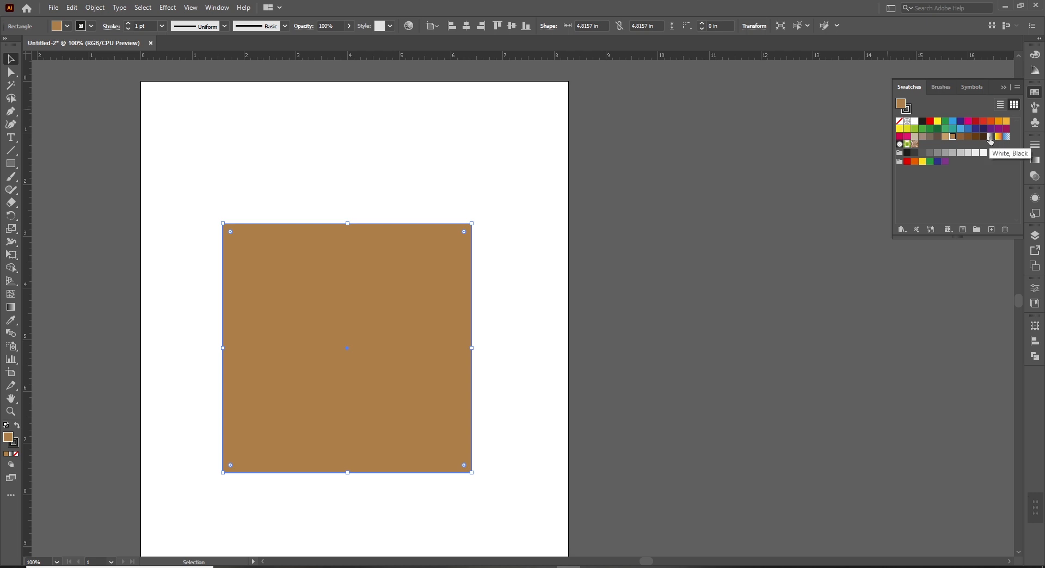
Step: Try the three gradient swatches and the green floral and brown swirl pattern swatches as the square's fill
click(990, 138)
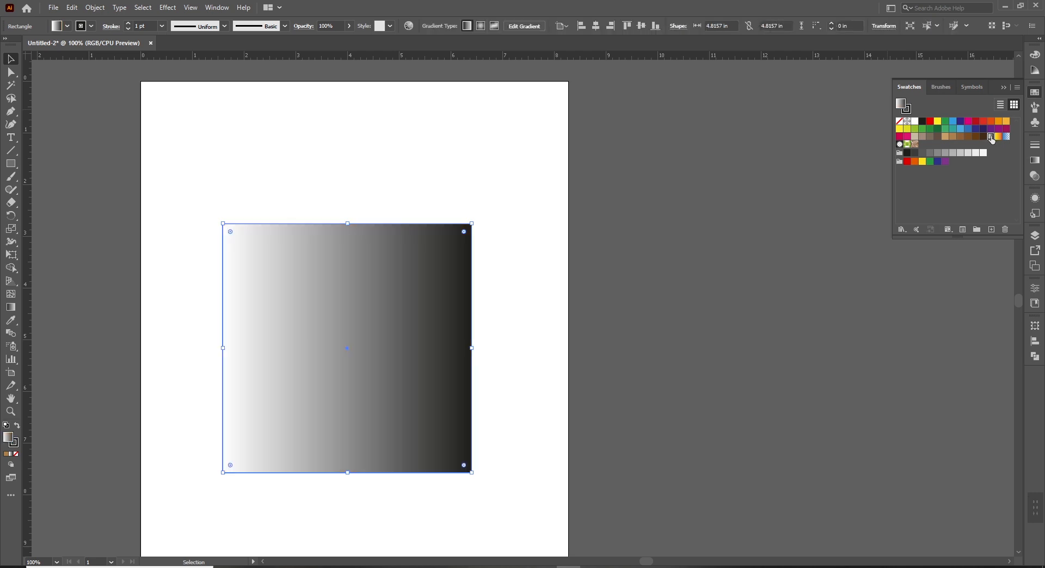
click(999, 138)
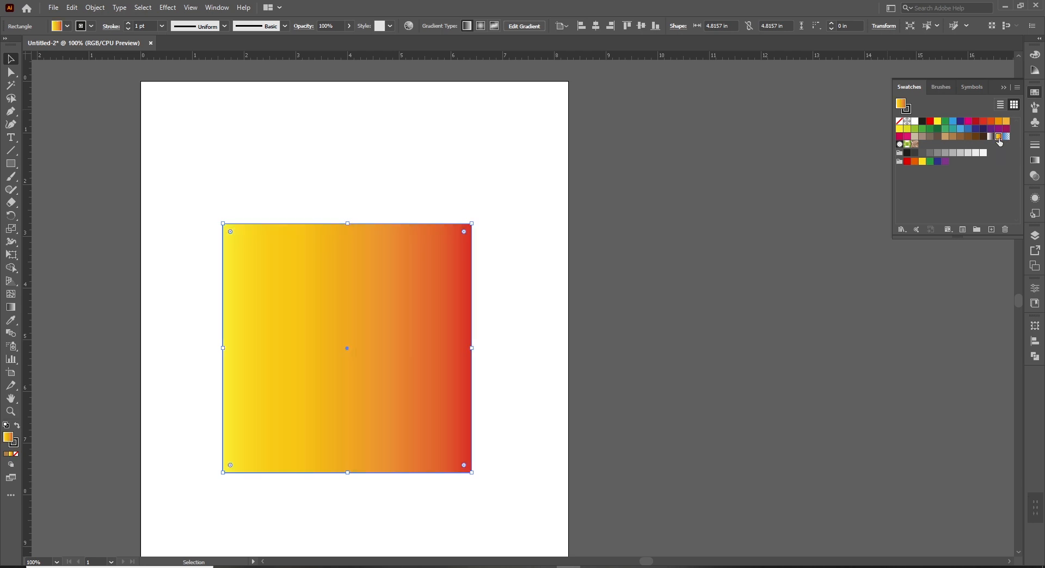
click(1007, 138)
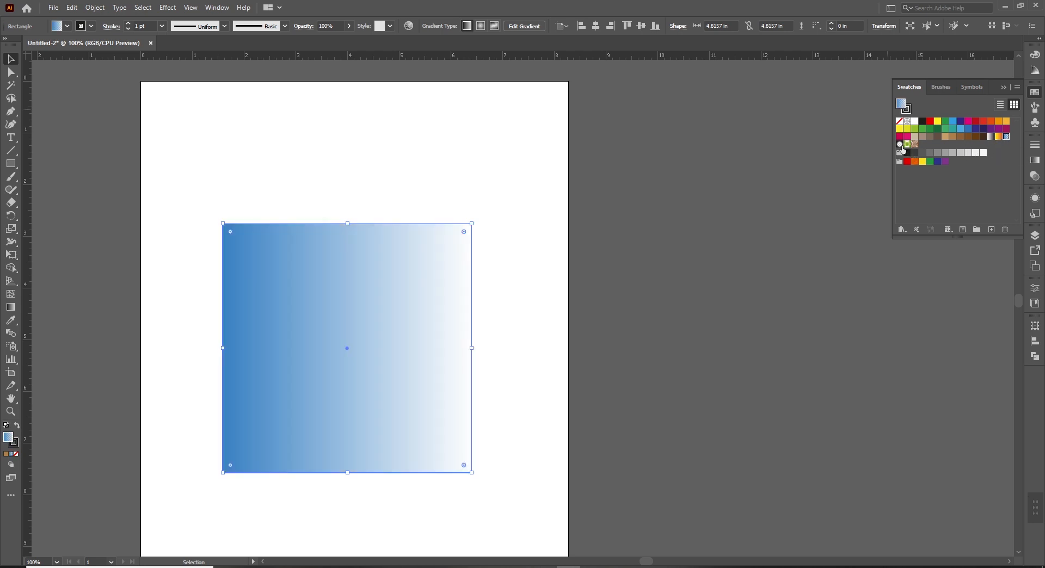
click(908, 145)
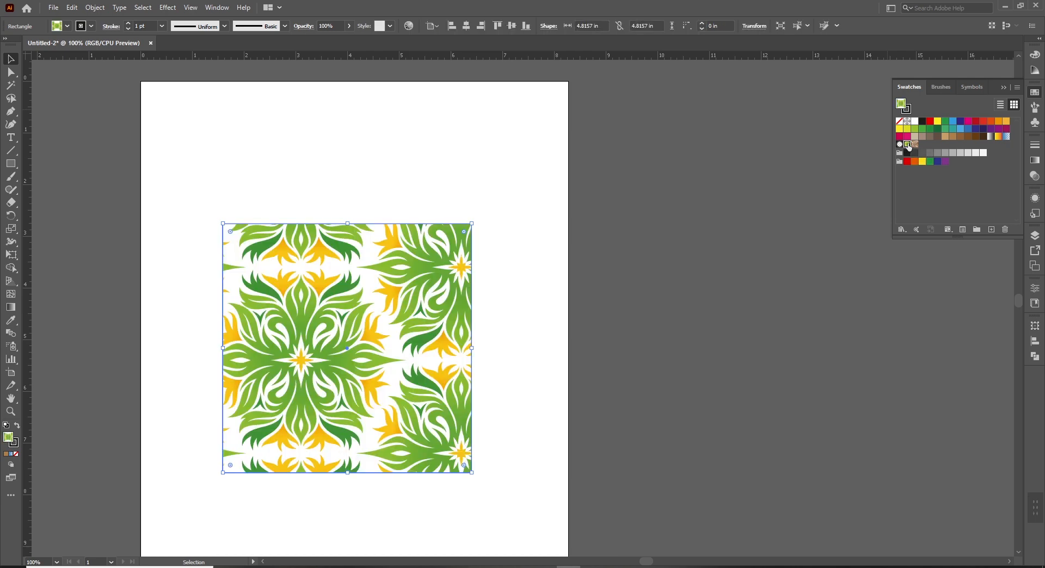
click(915, 144)
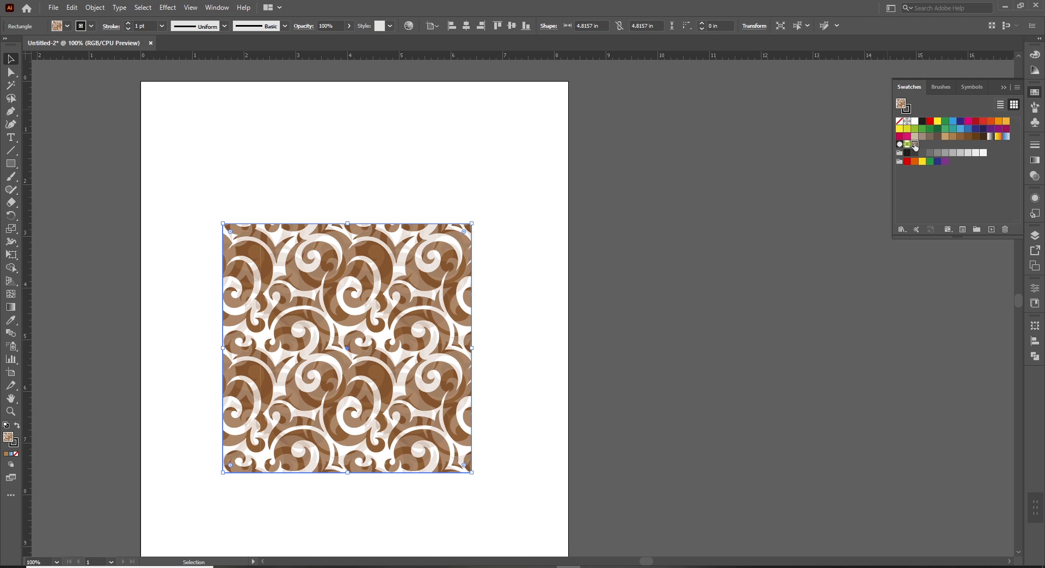
Step: Delete the pattern-filled square from the page
click(517, 248)
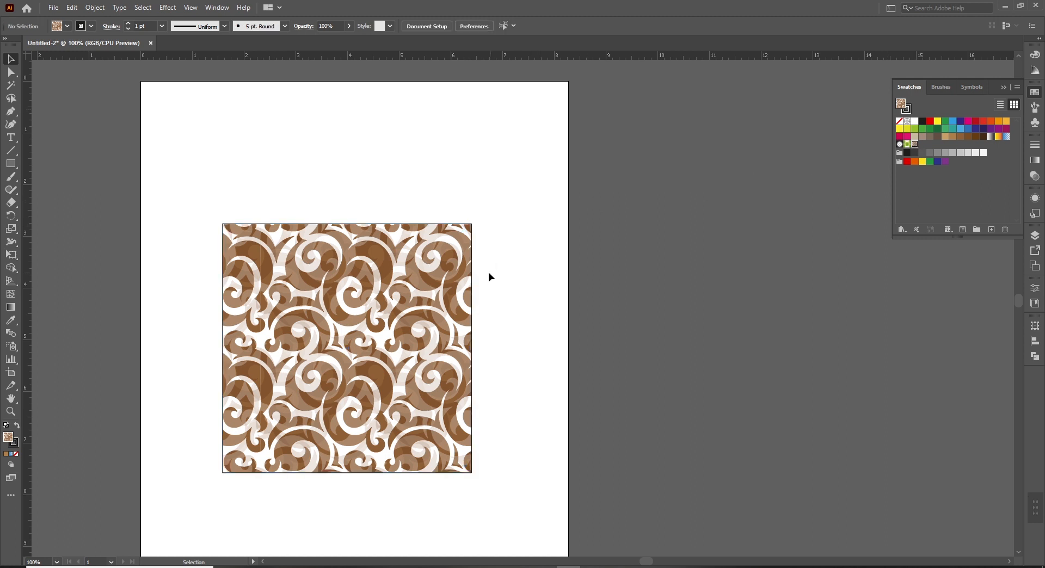
click(412, 266)
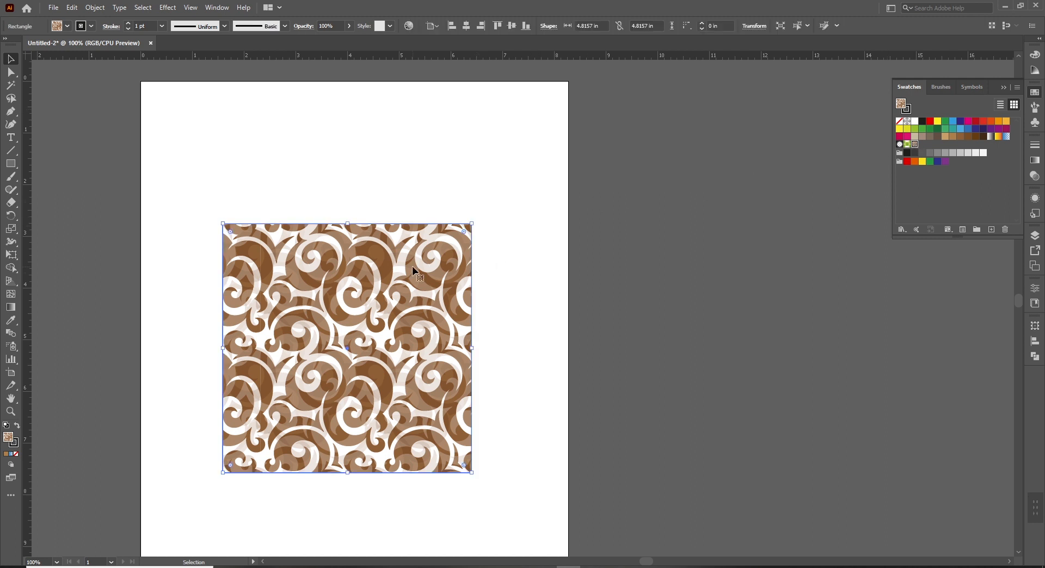
key(Delete)
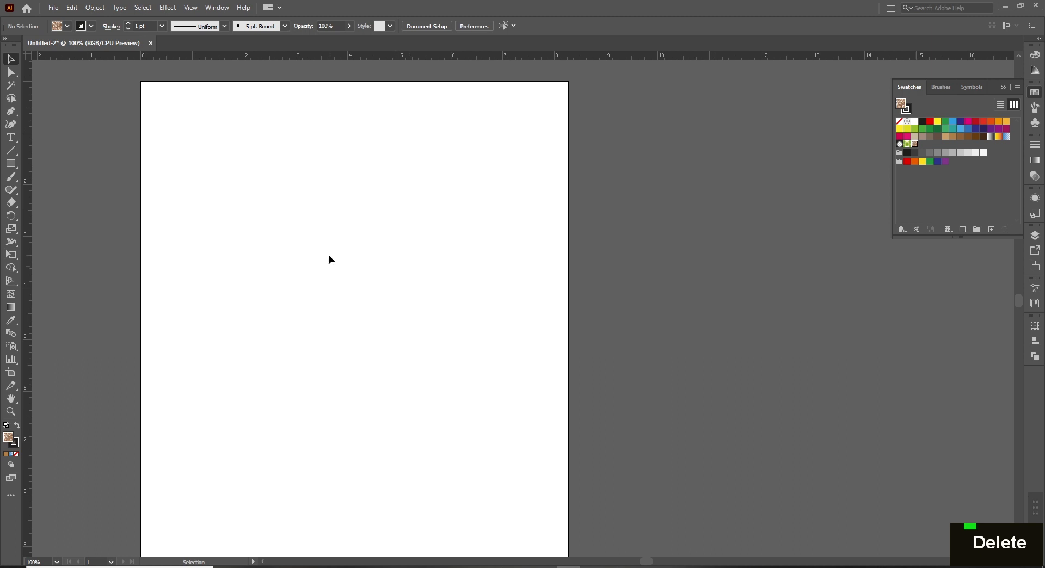
Step: Draw a rounded square about 1.64 in wide near the page's upper-left area and fill it with the red swatch
key(l)
click(17, 170)
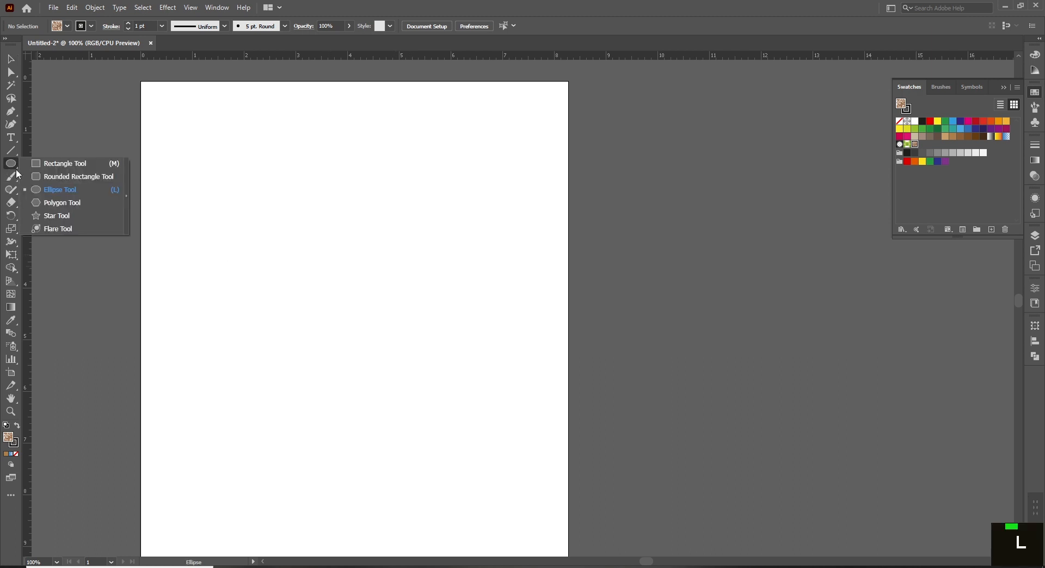
click(65, 177)
drag(181, 165, 266, 232)
key(v)
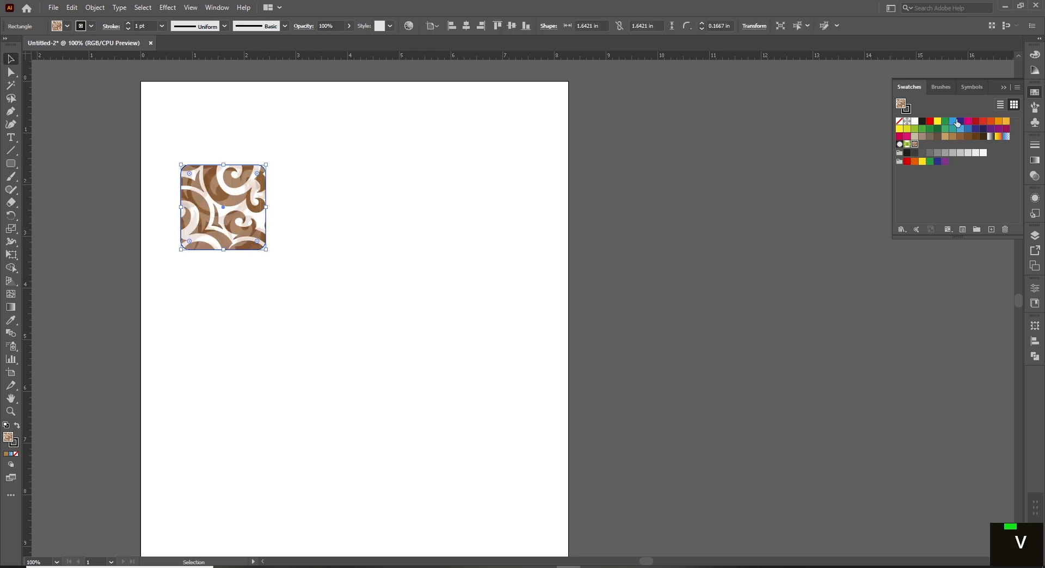
click(931, 121)
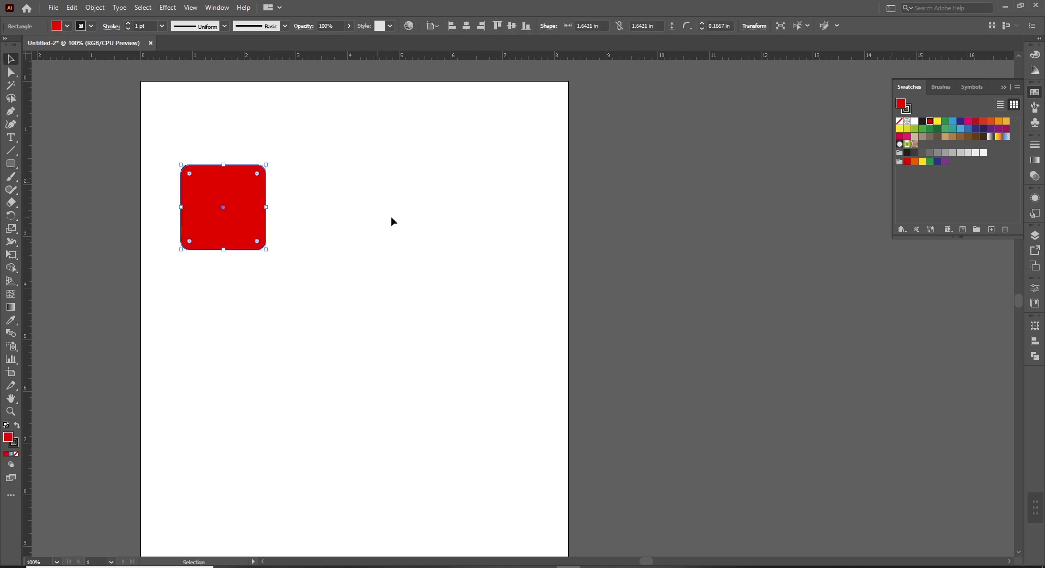
Step: Try removing the red rounded square's stroke, and undo the change
click(426, 213)
click(228, 233)
click(90, 27)
click(7, 44)
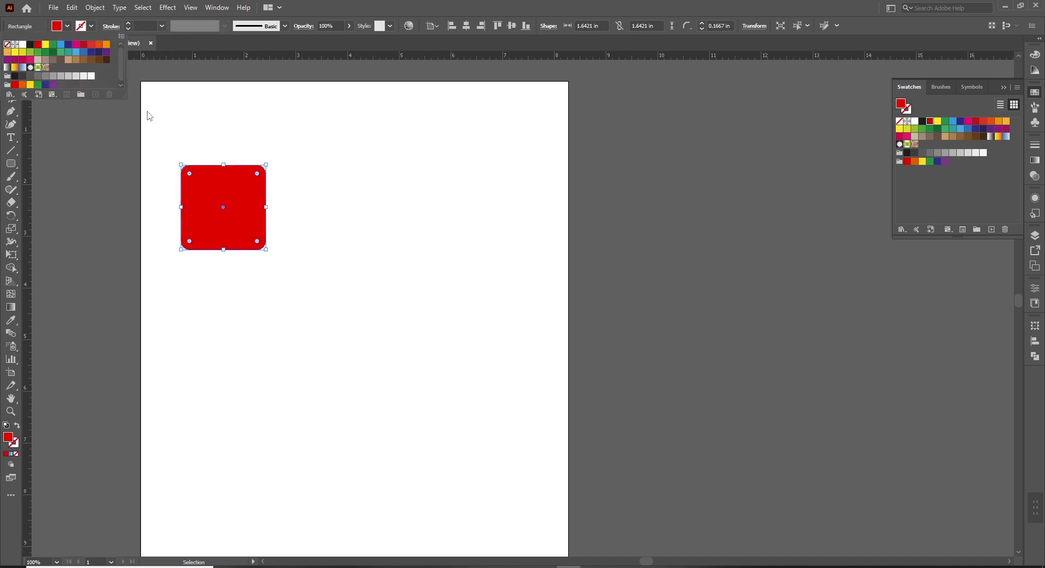
click(91, 27)
key(ctrl+z)
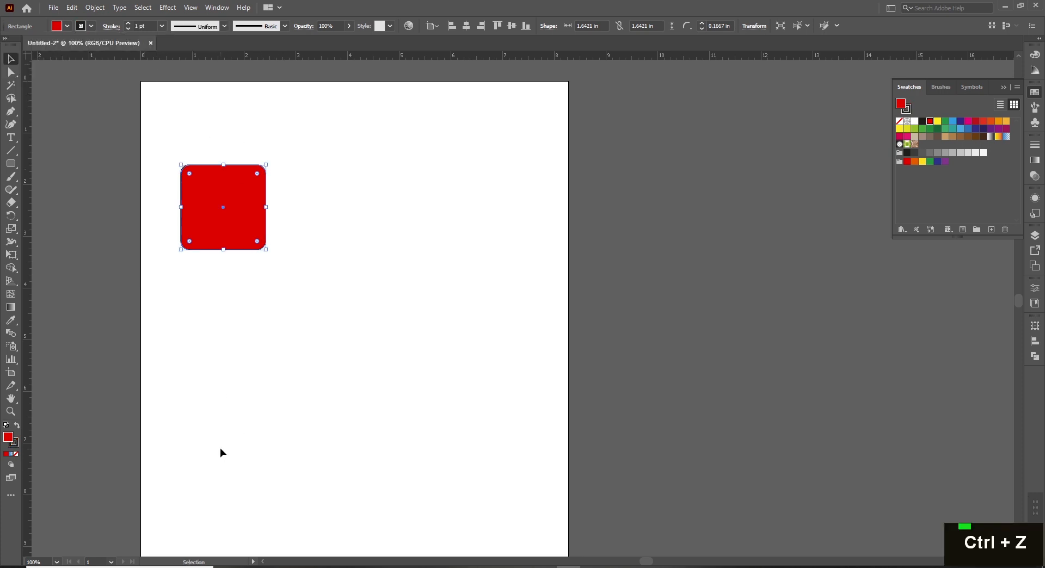
Step: Set the red rounded square's stroke to None
click(14, 447)
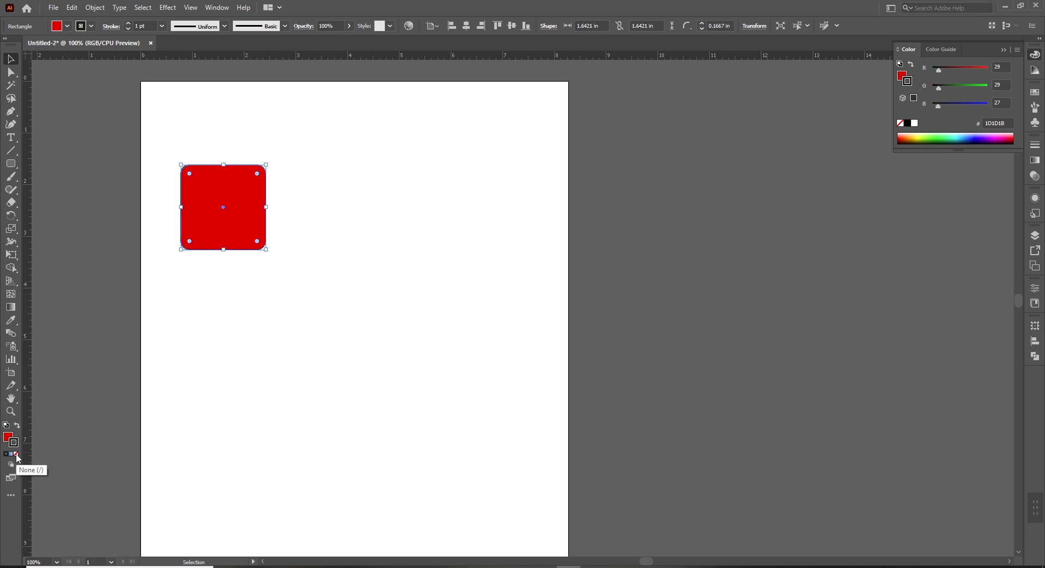
click(16, 455)
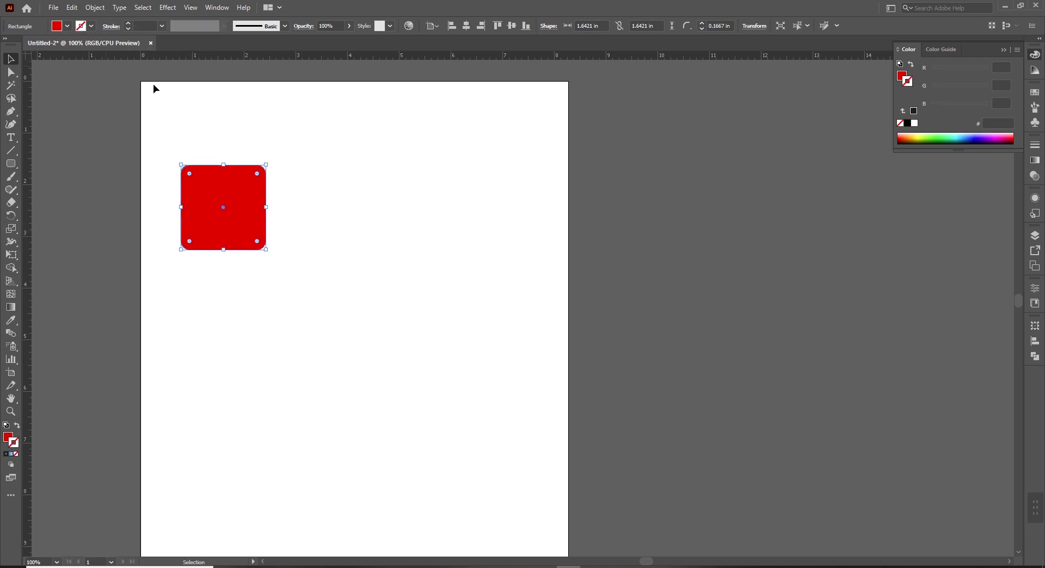
click(269, 248)
Step: Copy the red rounded square horizontally and repeat the copy to make an evenly spaced row of three
click(224, 220)
drag(213, 240, 311, 215)
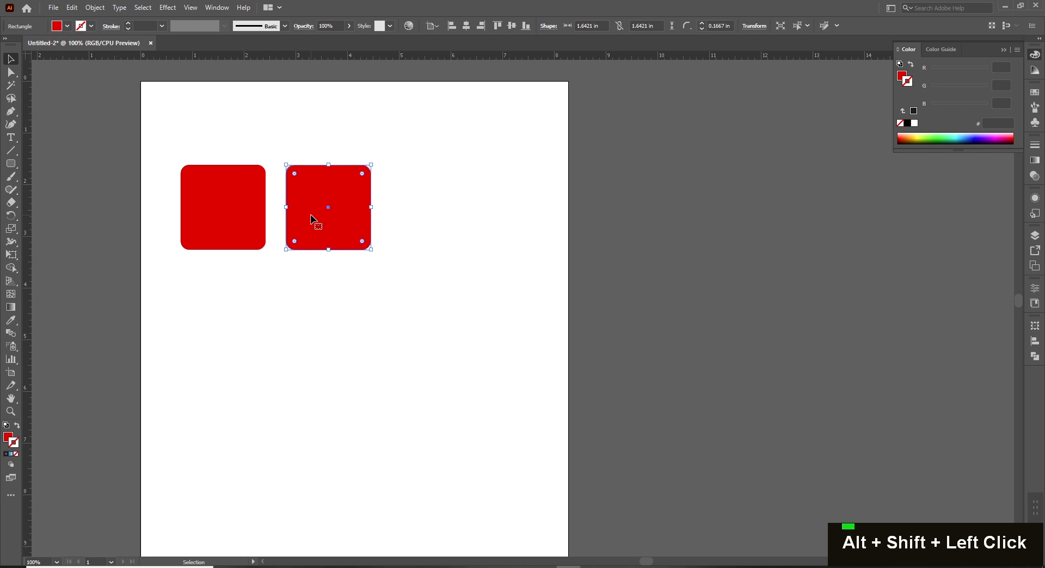
key(ctrl)
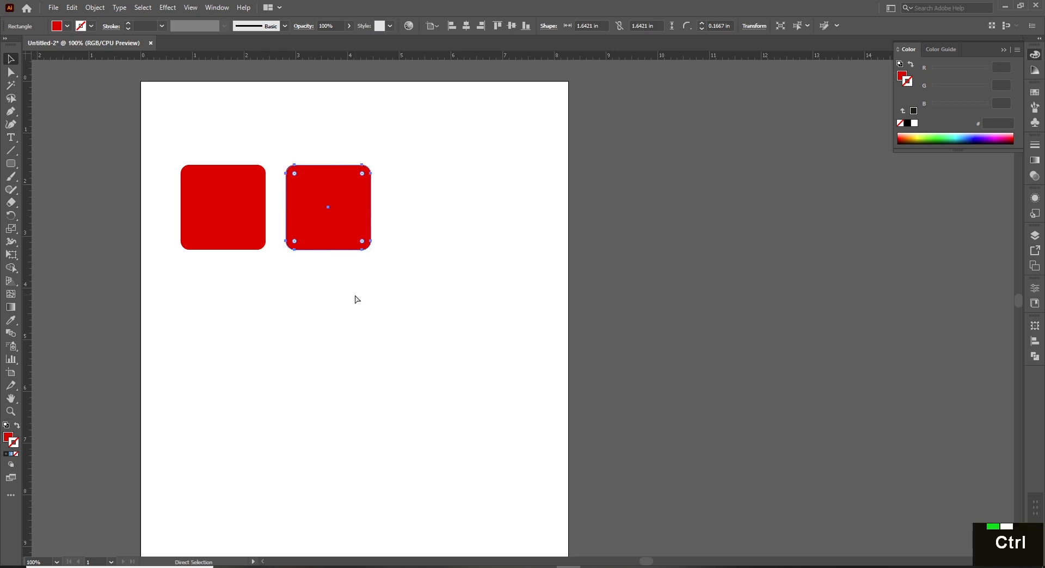
key(ctrl+d)
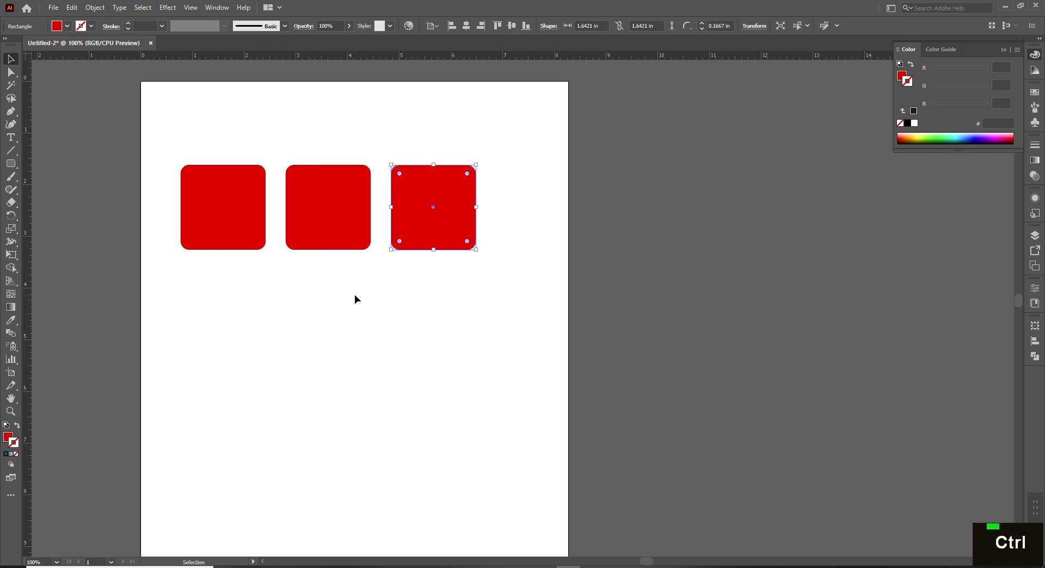
Step: Select the middle rounded square and bring up the document swatches and its fill swatch list
click(344, 291)
click(342, 238)
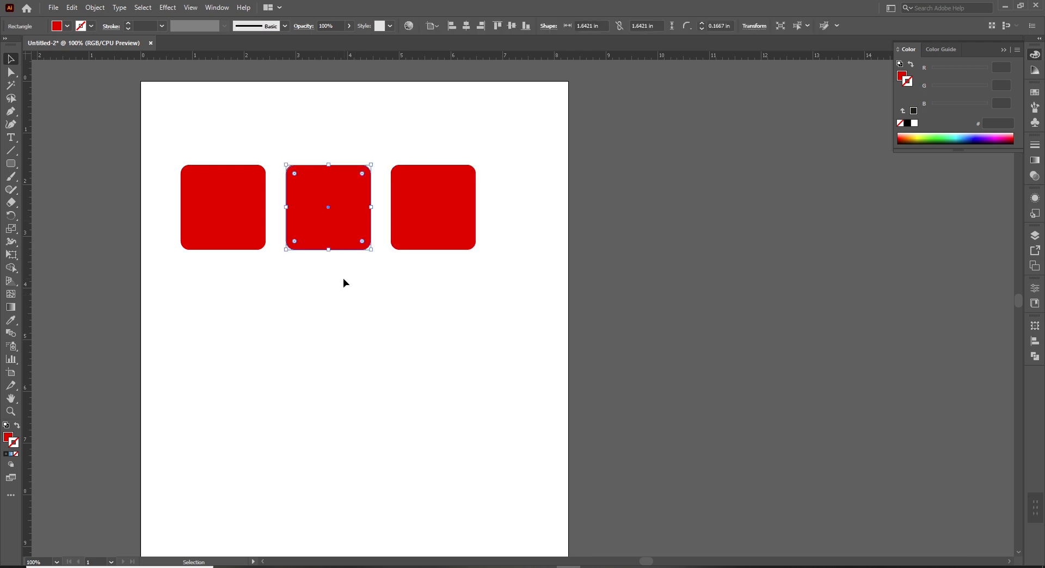
click(451, 202)
click(329, 222)
click(1037, 95)
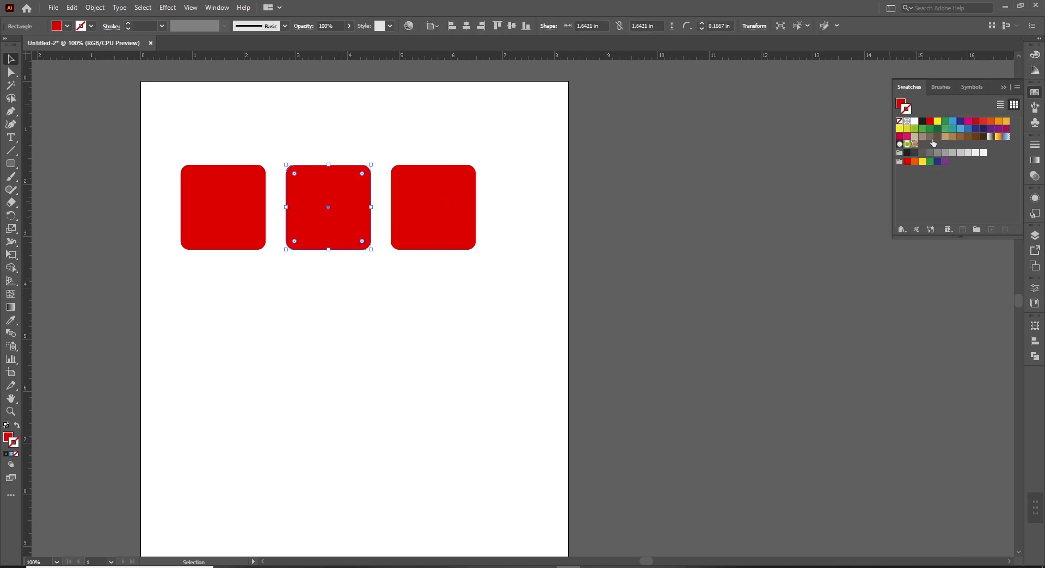
click(1035, 92)
click(220, 10)
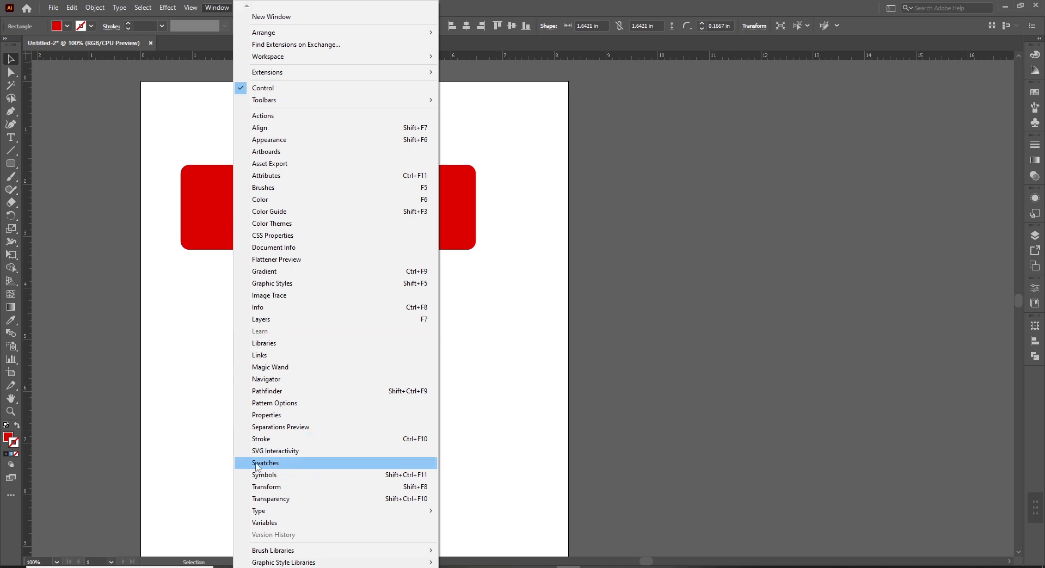
click(287, 463)
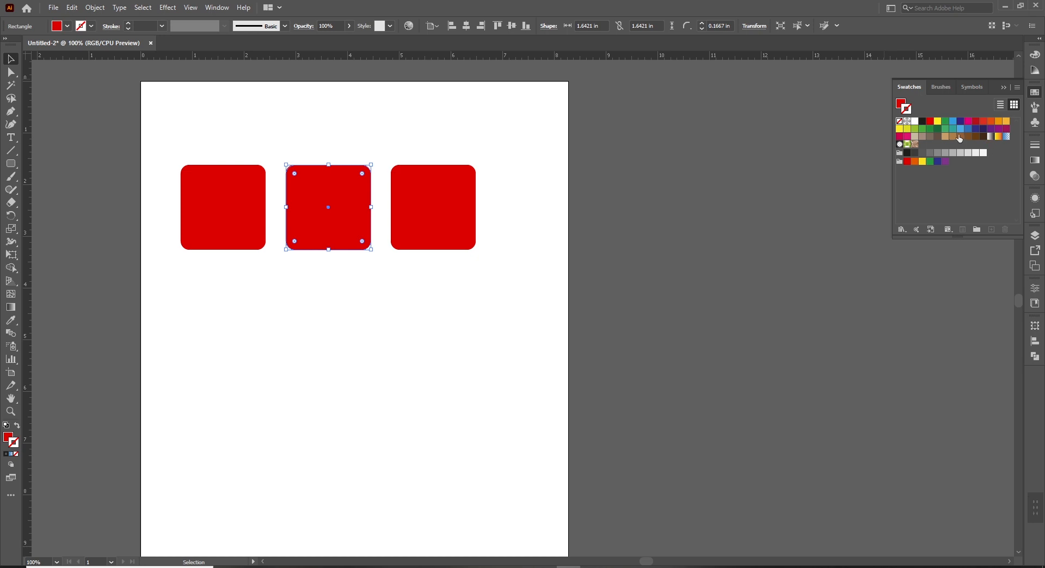
click(63, 28)
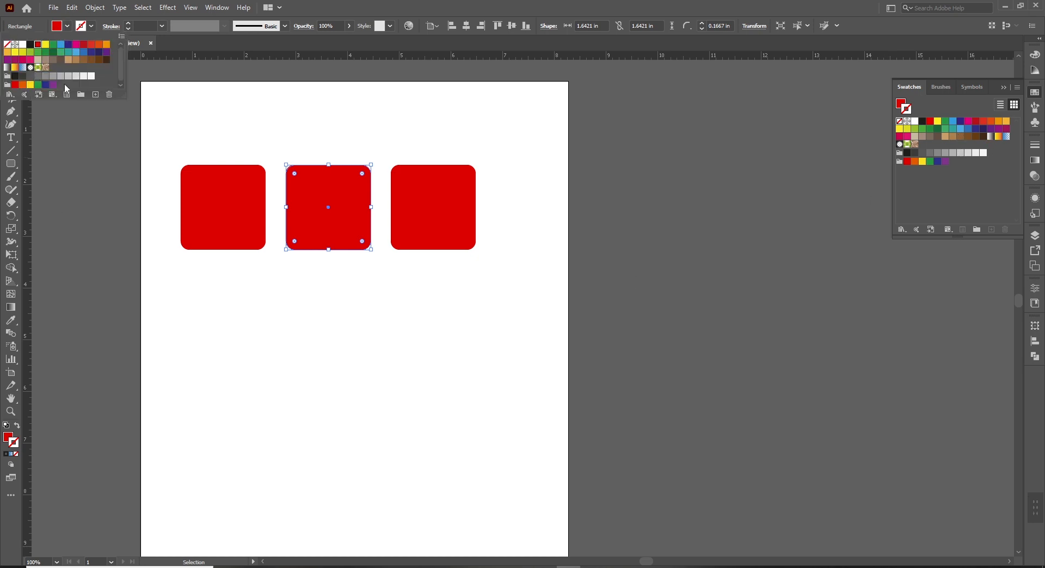
Step: Enlarge the fill swatch list to view all its colours, and close it
drag(126, 99, 125, 127)
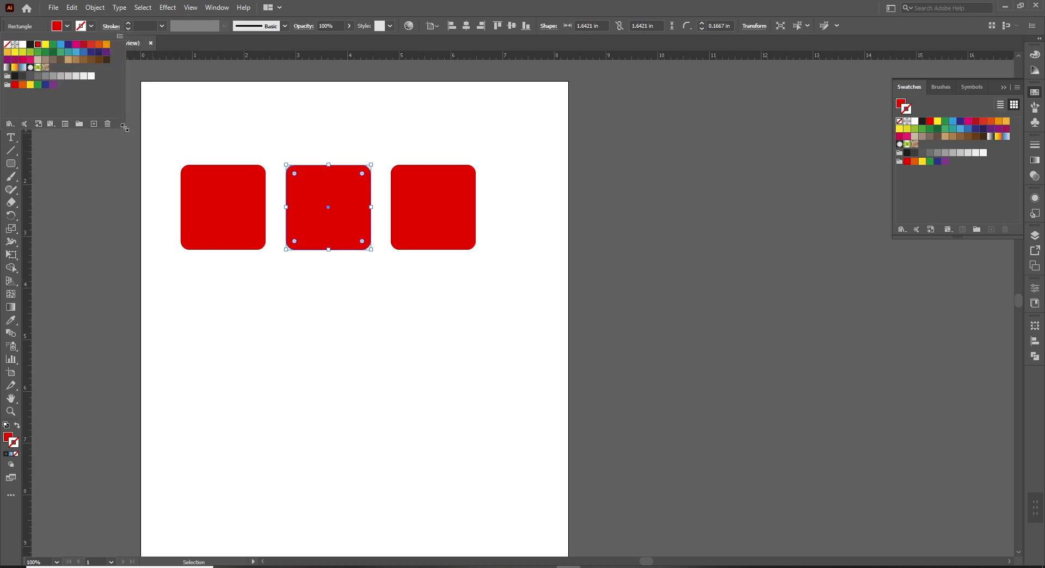
click(67, 26)
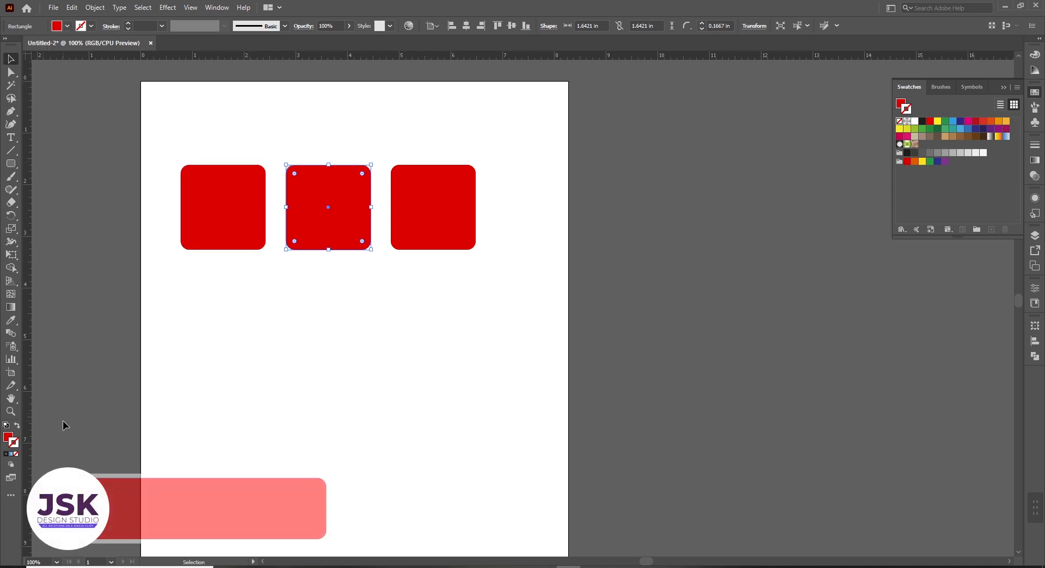
Step: Try the muted red C12332 as the middle rounded square's fill in the Color Picker, cancel it, and deselect the square
click(12, 438)
double_click(8, 437)
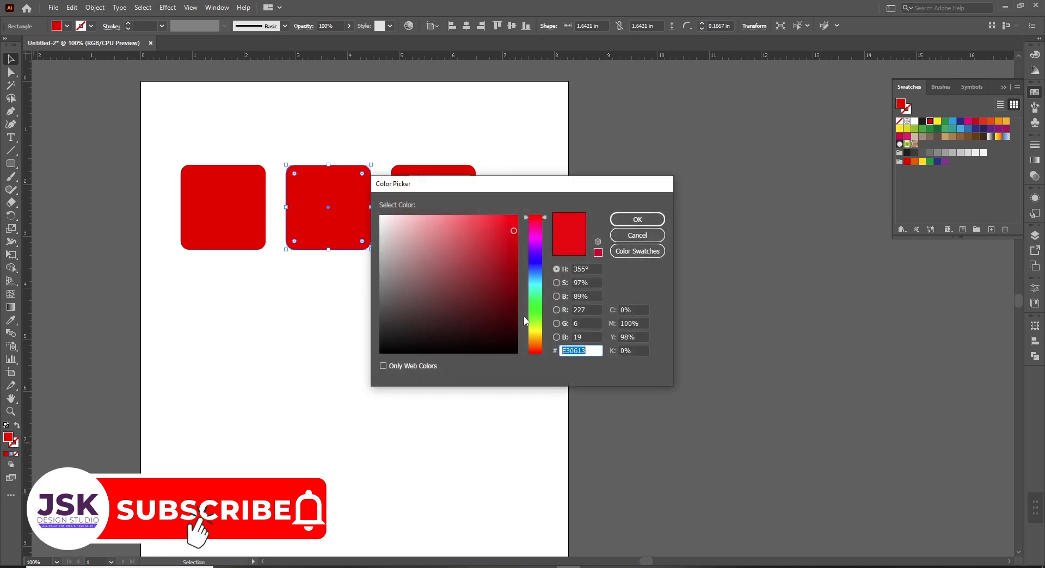
mouse_move(516, 262)
mouse_down()
mouse_move(469, 296)
mouse_move(496, 238)
mouse_move(493, 249)
mouse_up()
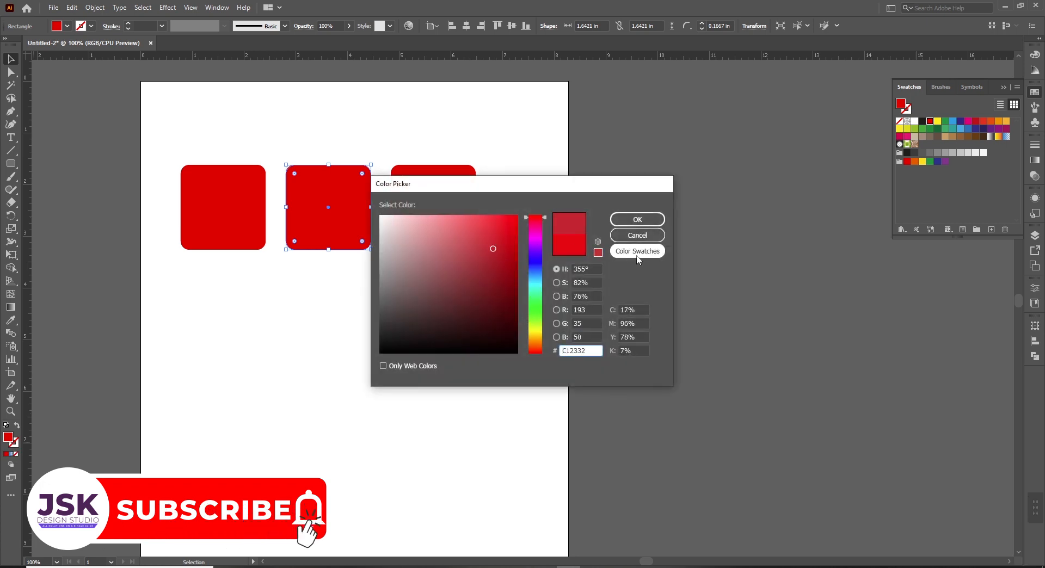
click(637, 235)
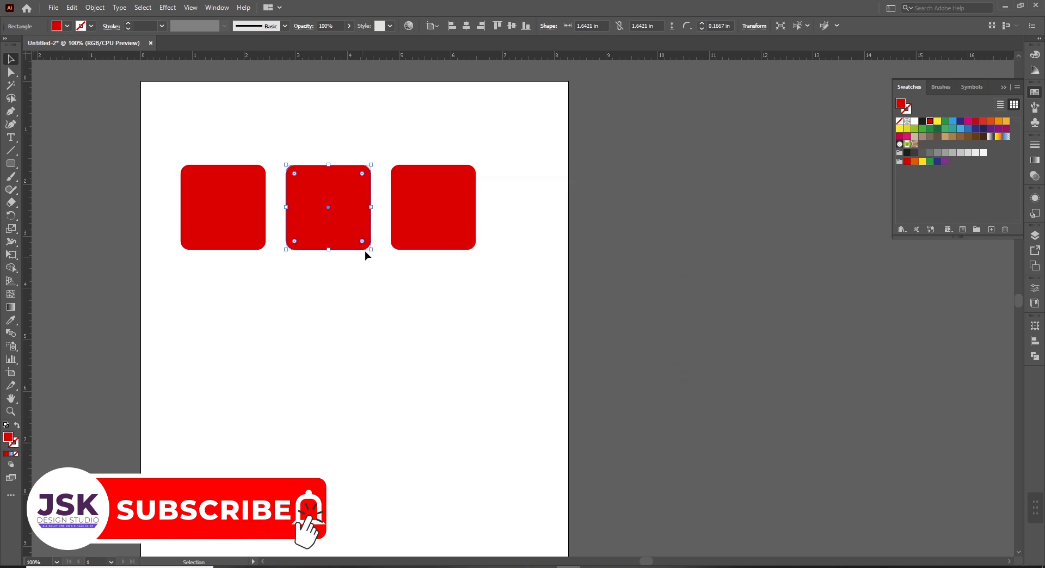
click(307, 315)
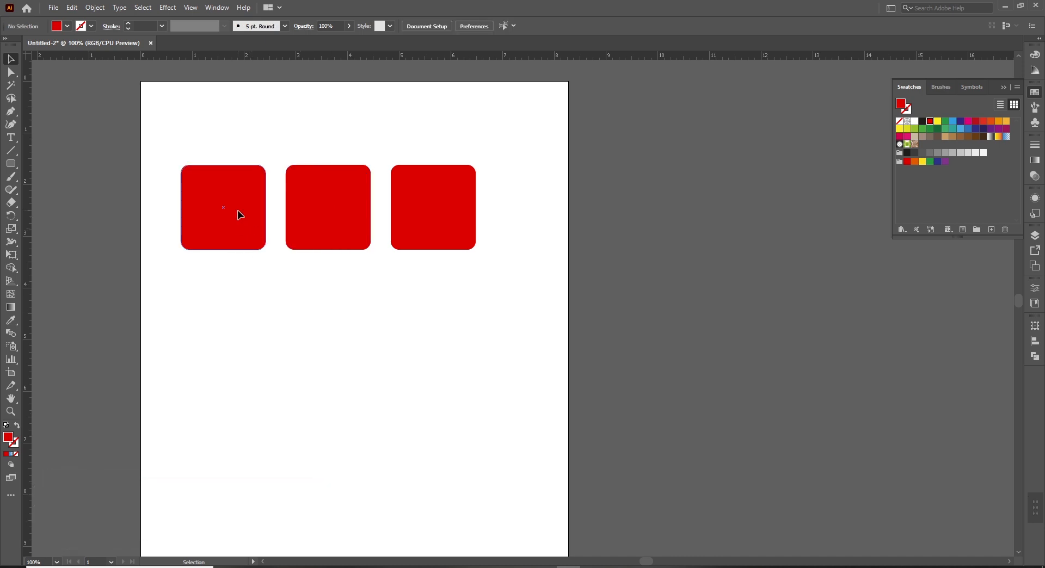
Step: Fill the first rounded square in the row with dark blue and the middle one with light blue from the swatches
click(237, 210)
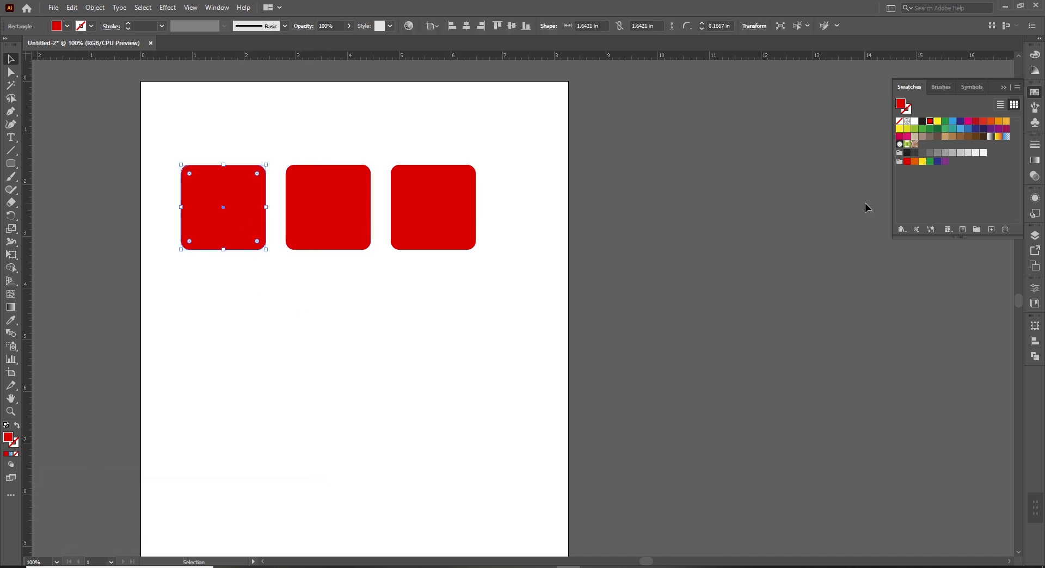
click(960, 121)
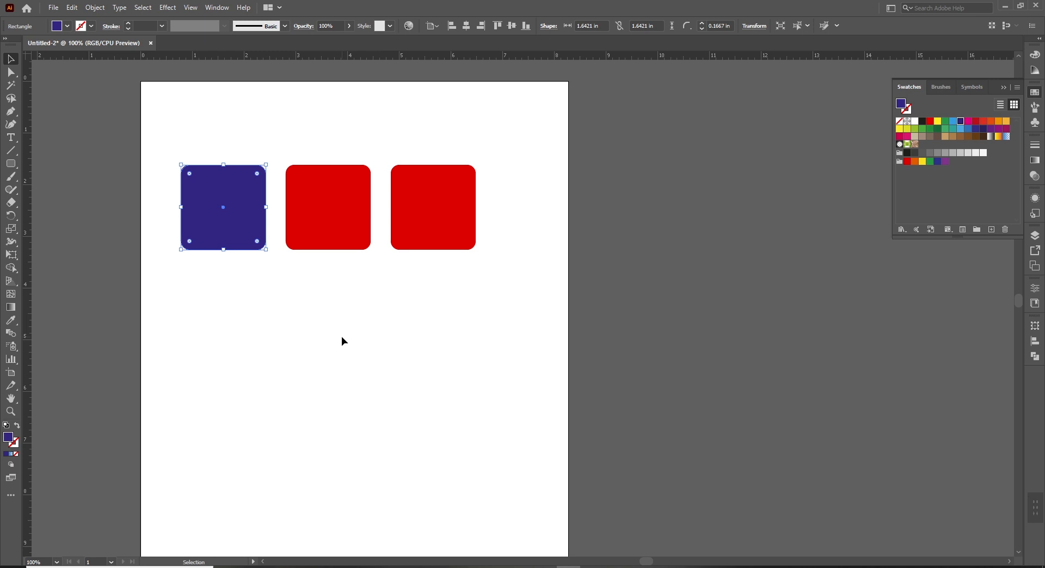
click(338, 207)
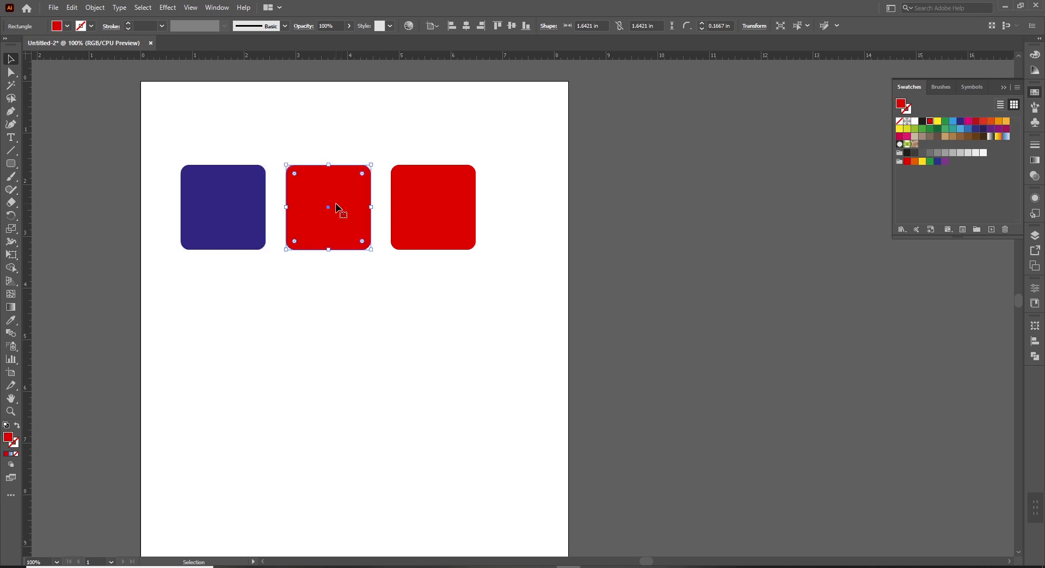
click(953, 121)
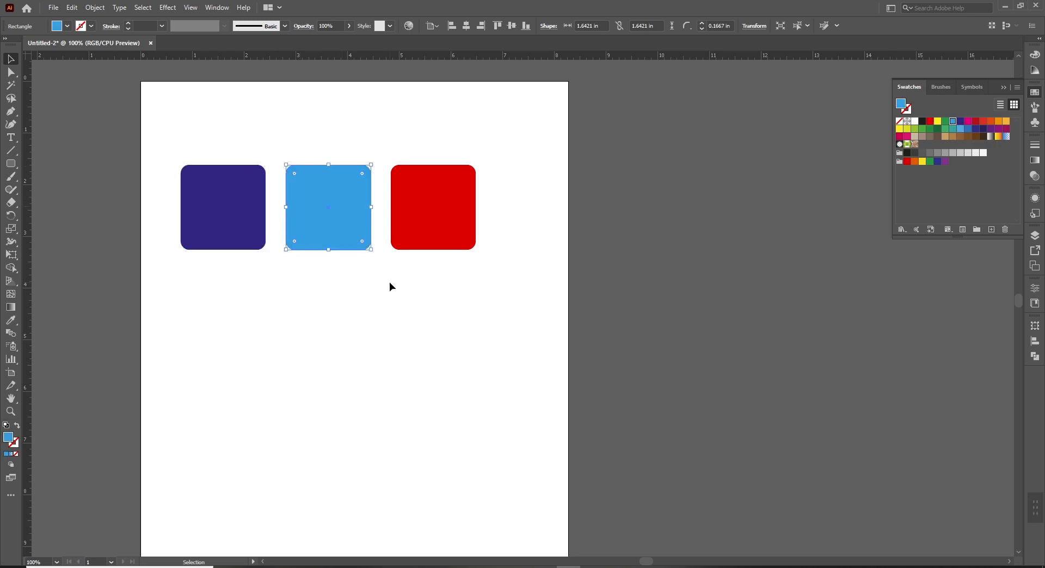
click(961, 130)
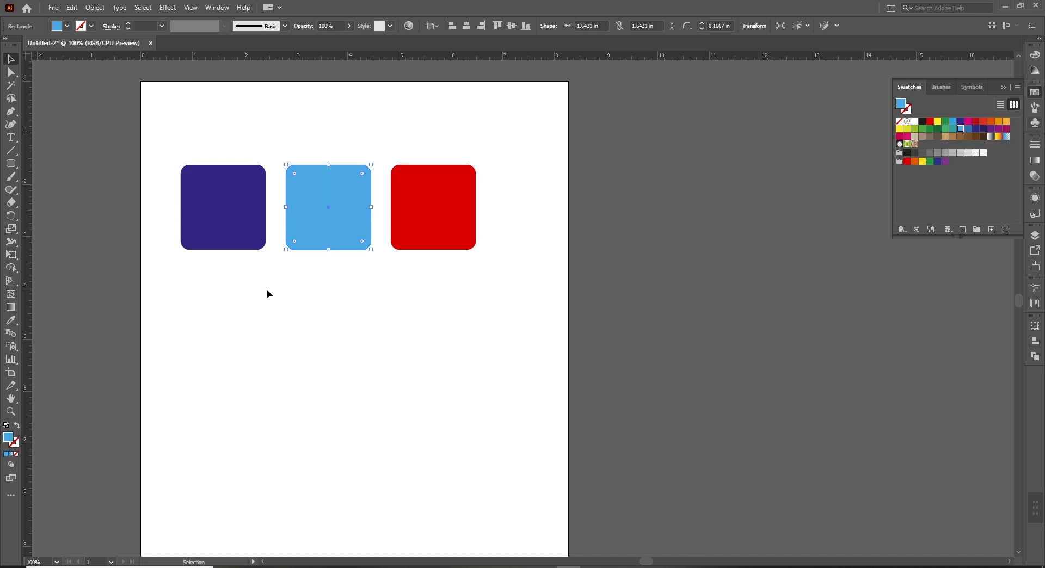
Step: Fill the remaining red rounded square at the end of the row with the blue swatch, and deselect it
click(441, 207)
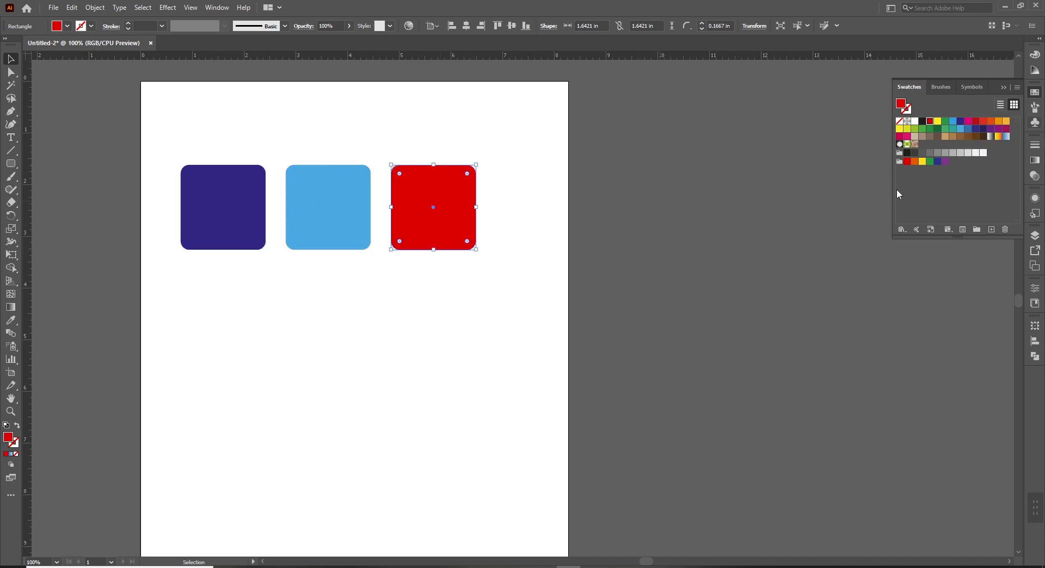
click(952, 122)
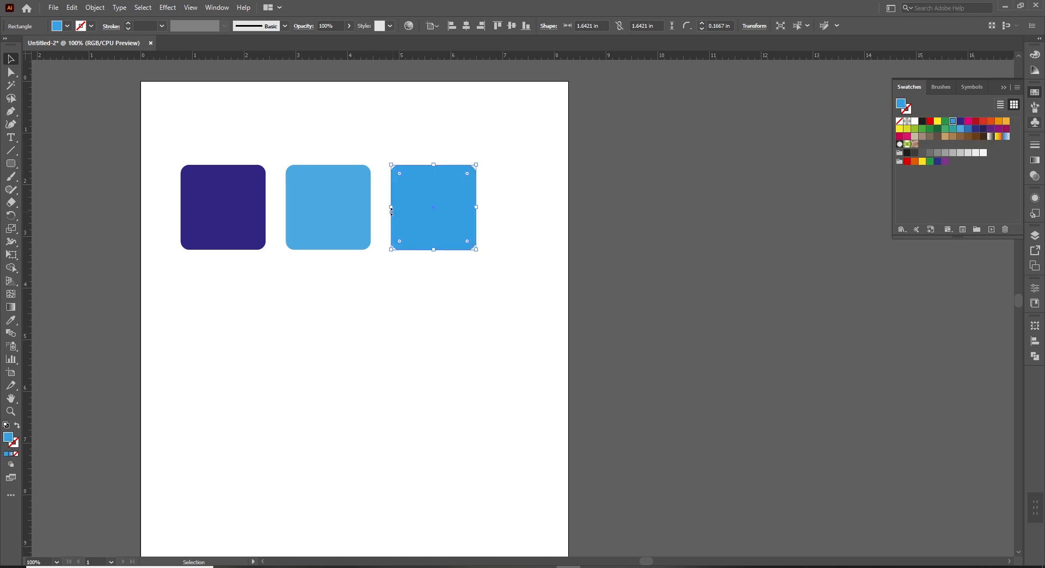
click(352, 305)
Step: Change the middle rounded square's fill to the purple swatch, and deselect it
key(ctrl+space)
ctrl+click(437, 257)
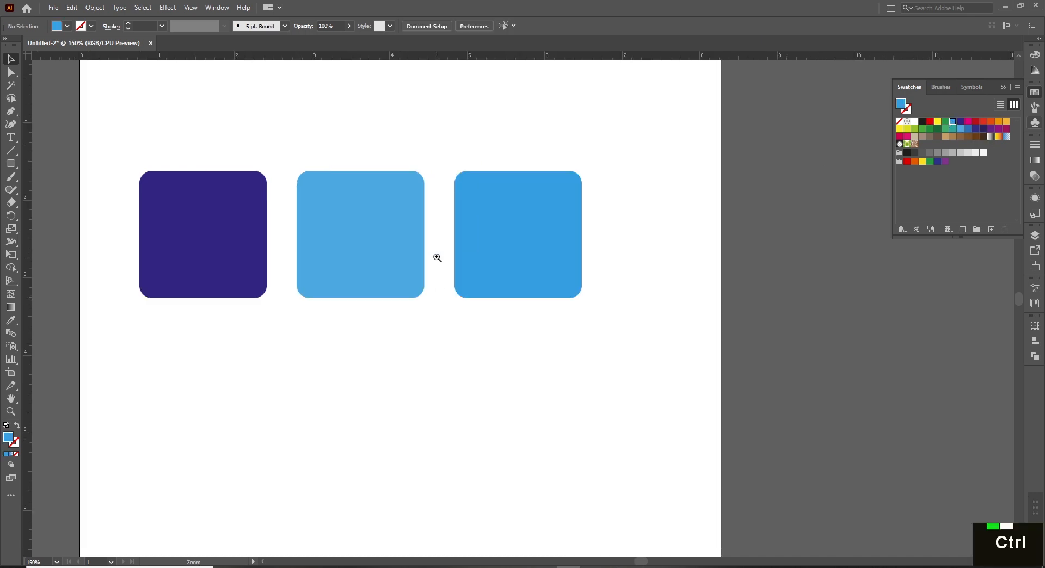
ctrl+click(479, 288)
drag(479, 292, 509, 345)
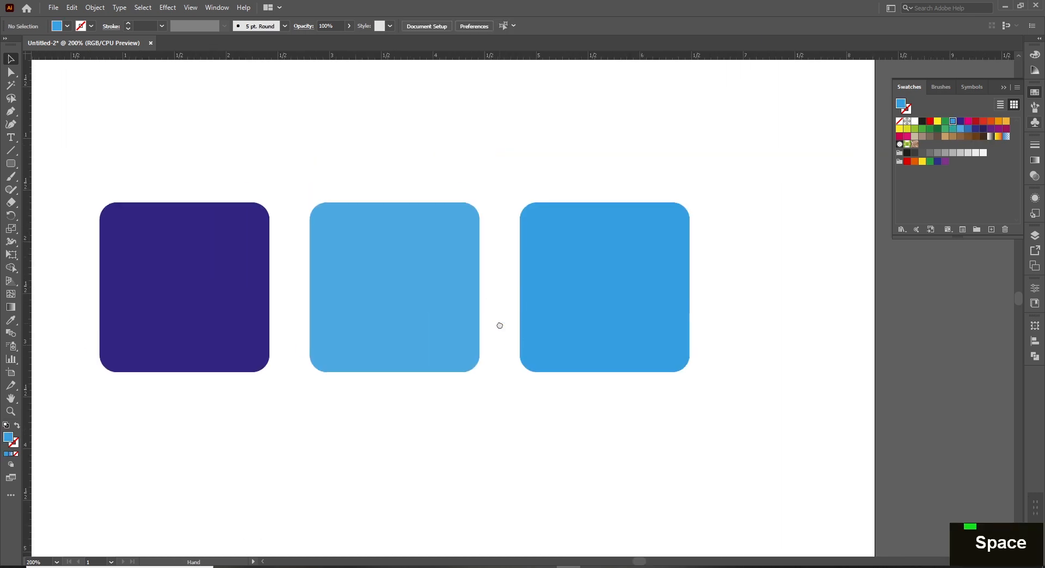
click(647, 279)
click(422, 250)
click(975, 129)
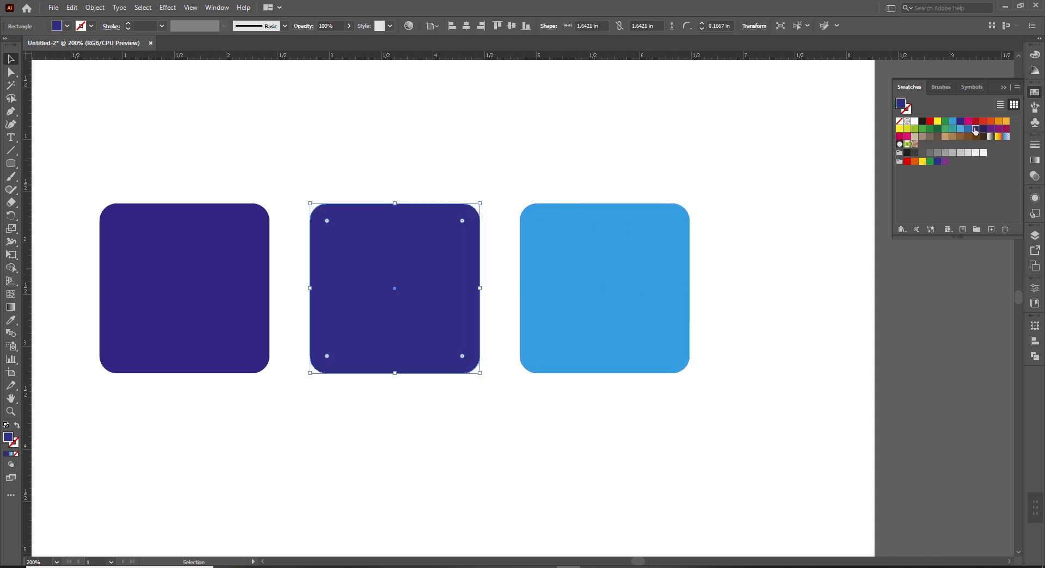
click(990, 129)
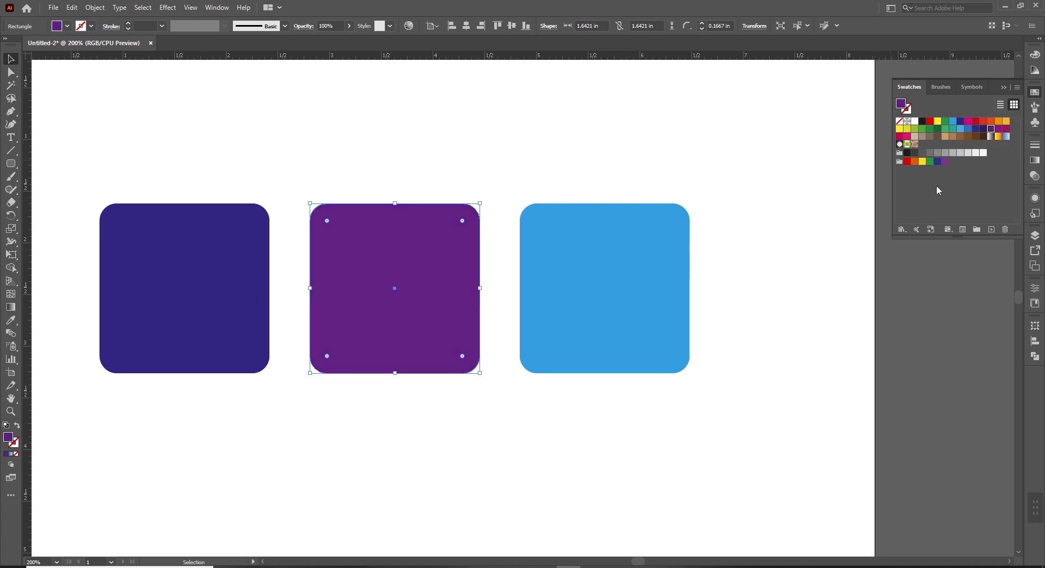
click(457, 436)
Step: Scale the purple rounded square down slightly about its centre, keeping its proportions
key(space)
ctrl+alt+click(513, 316)
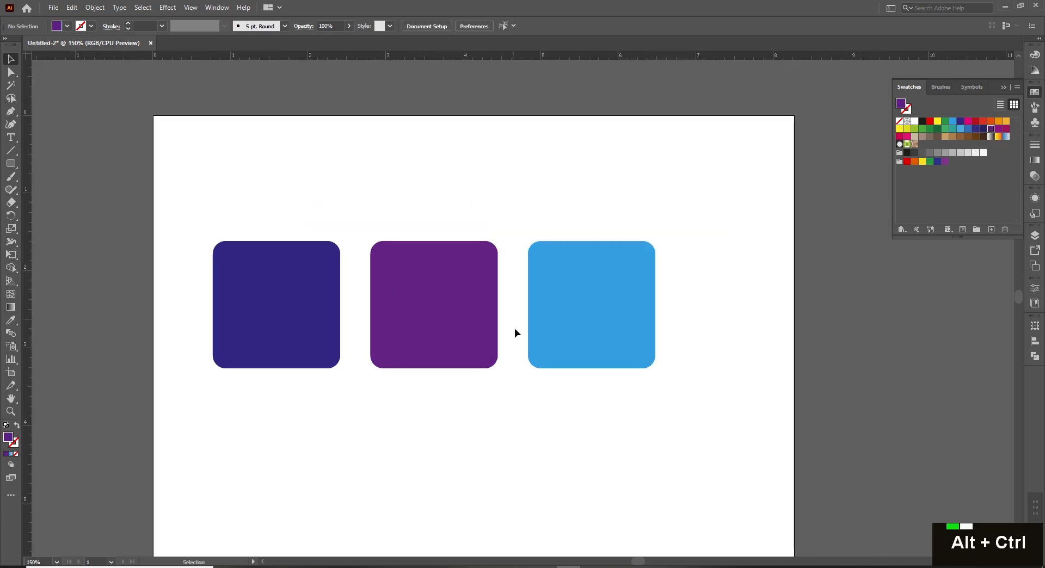
drag(538, 368, 523, 376)
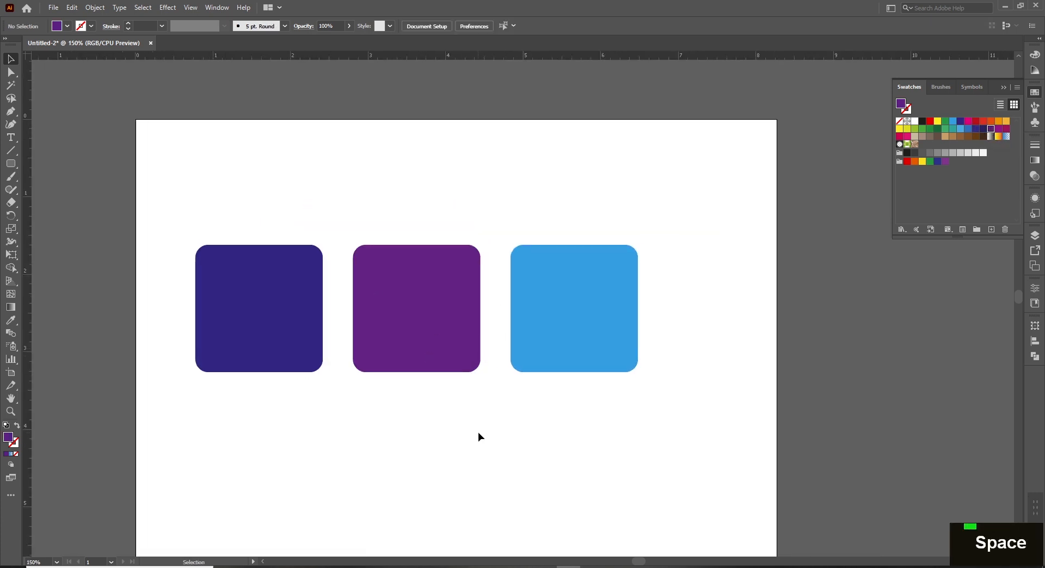
click(449, 327)
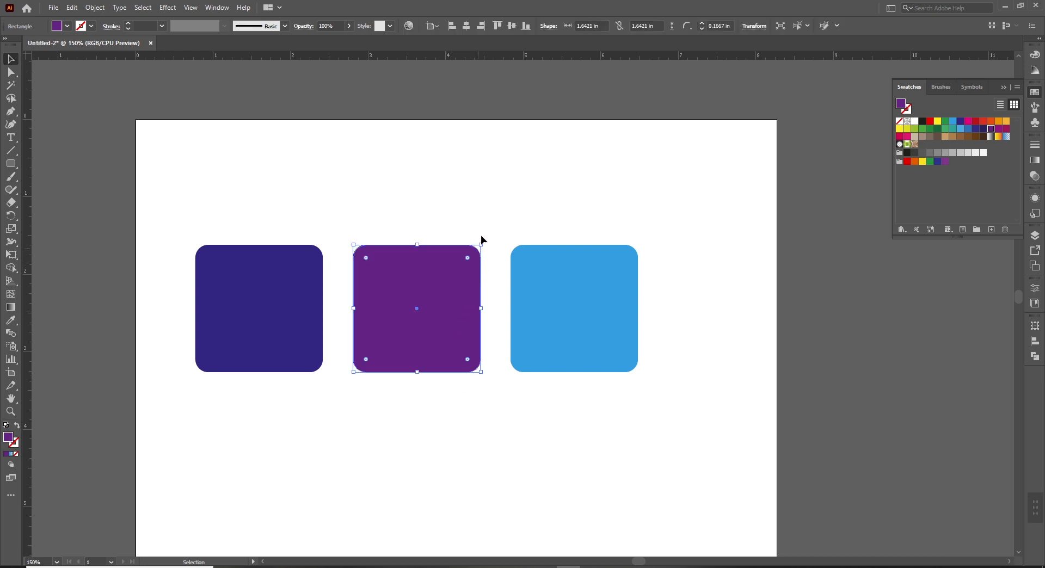
mouse_move(481, 245)
mouse_down()
mouse_move(460, 275)
mouse_move(466, 260)
mouse_up()
Step: Scale the blue rounded square down proportionally about its centre to about 0.88 in wide, smaller than the purple one, and deselect it
click(575, 297)
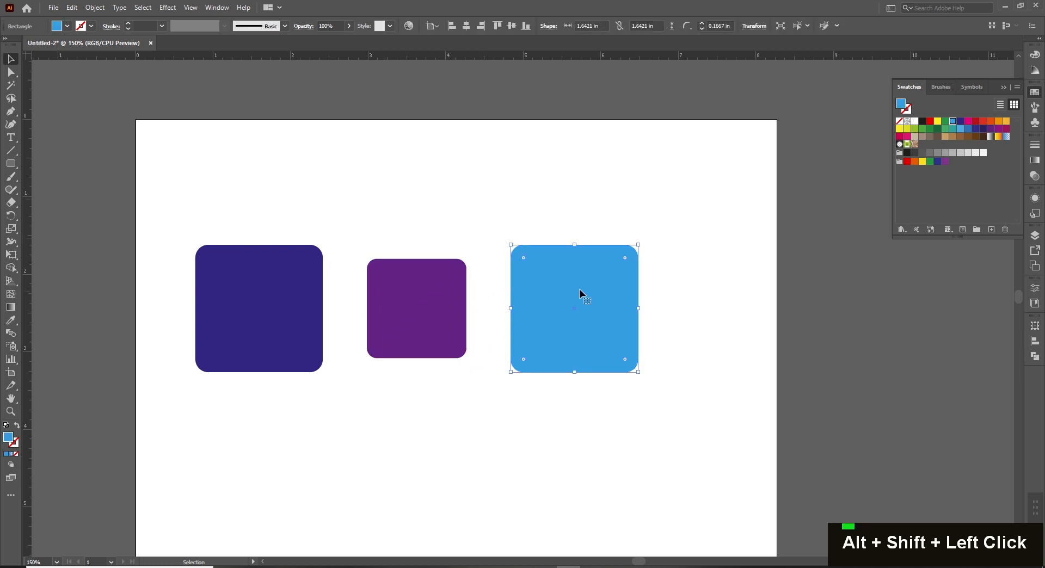
drag(635, 248, 608, 275)
key(v)
key(space)
click(556, 232)
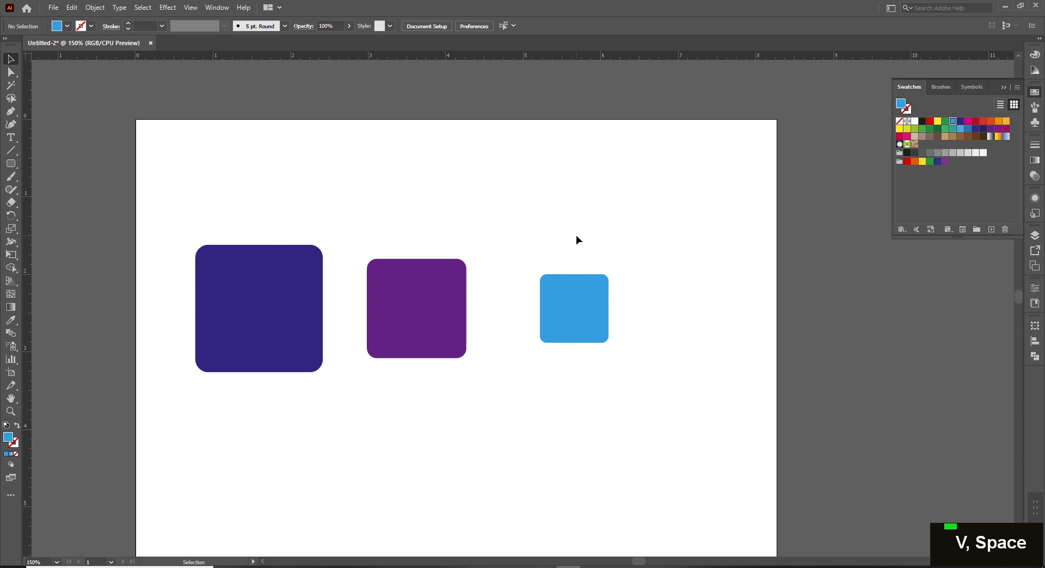
Step: Select all three rounded squares and bring up the Align options
drag(165, 195, 653, 370)
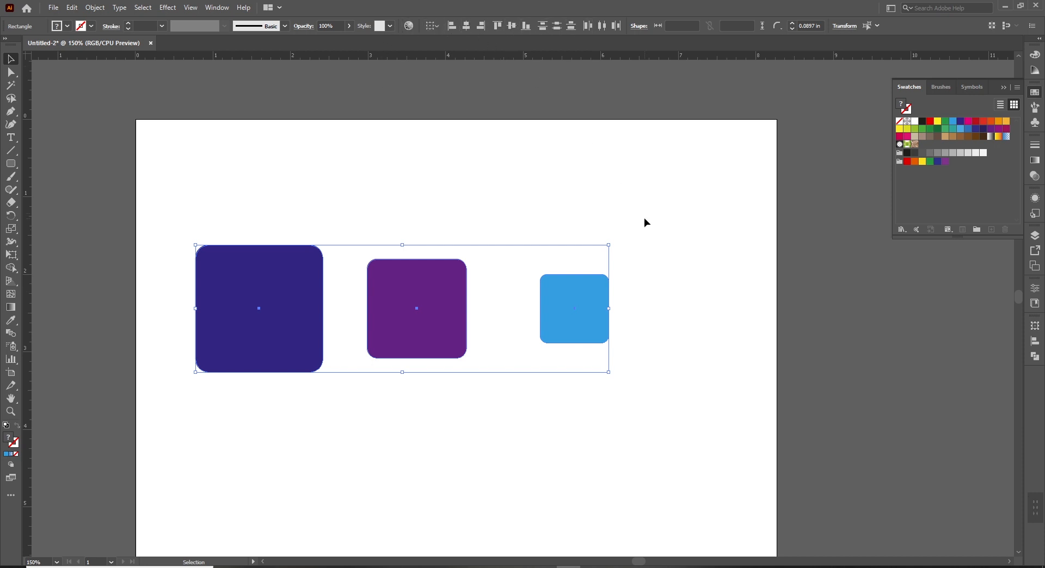
click(1035, 341)
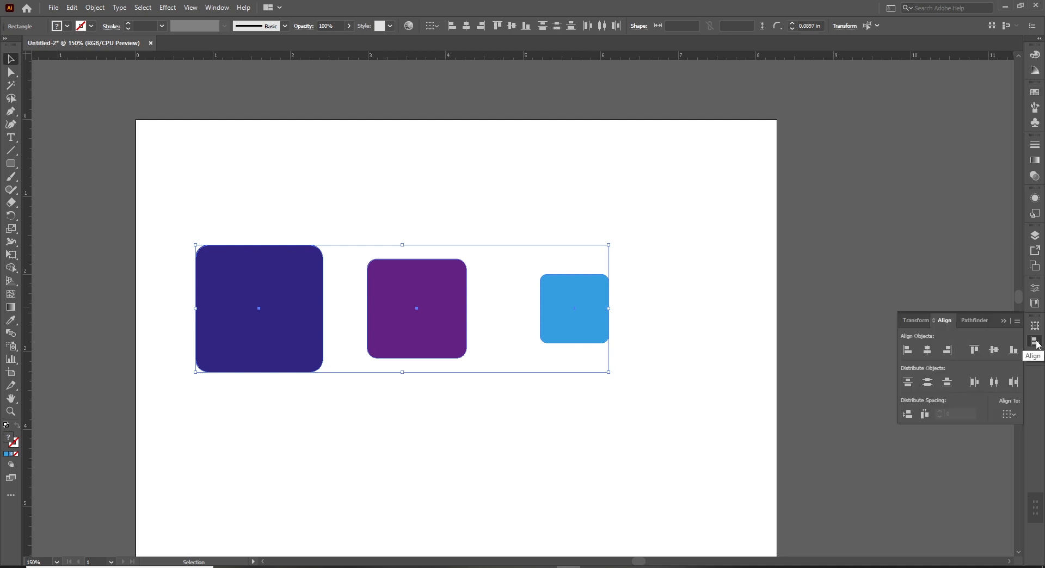
click(219, 7)
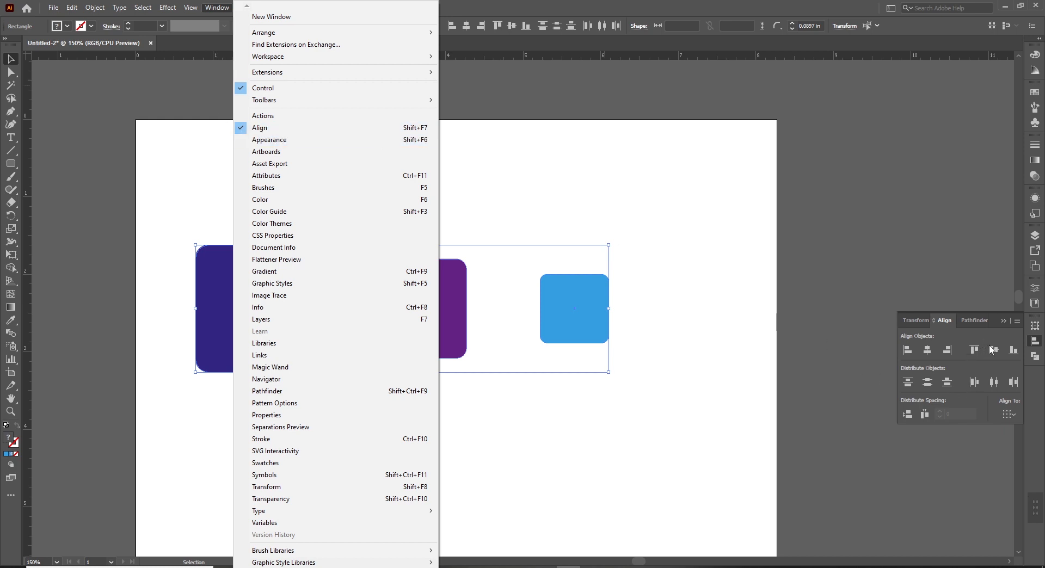
click(1034, 345)
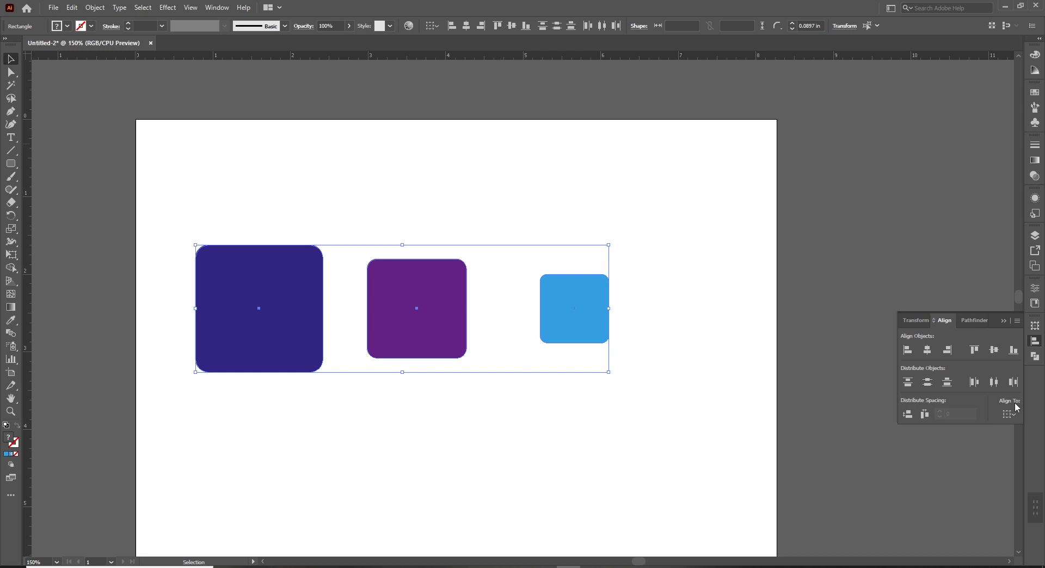
Step: Try centring the three rounded squares horizontally with Align to Artboard, and undo the alignment
click(1012, 415)
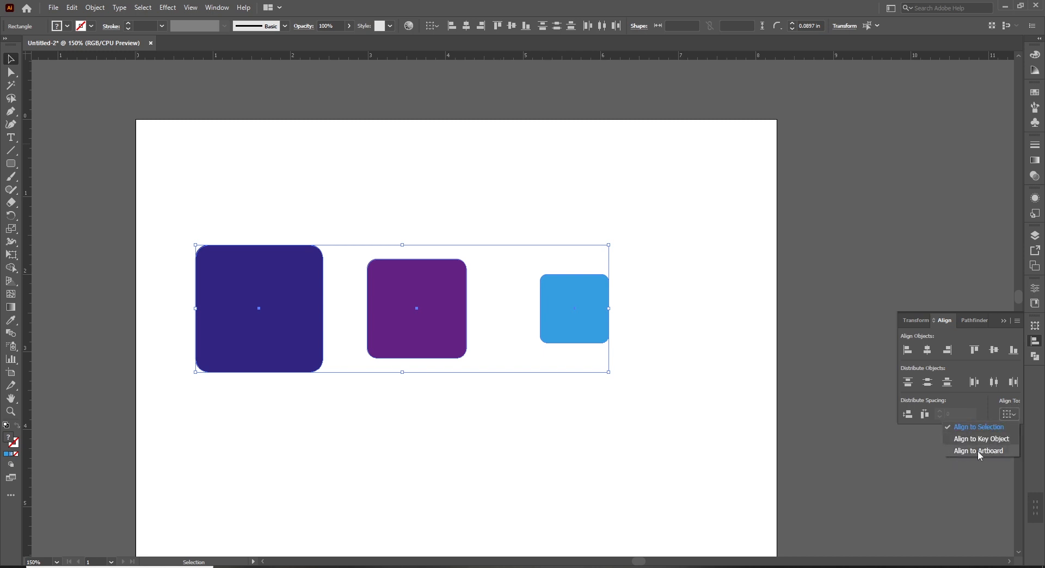
click(1002, 452)
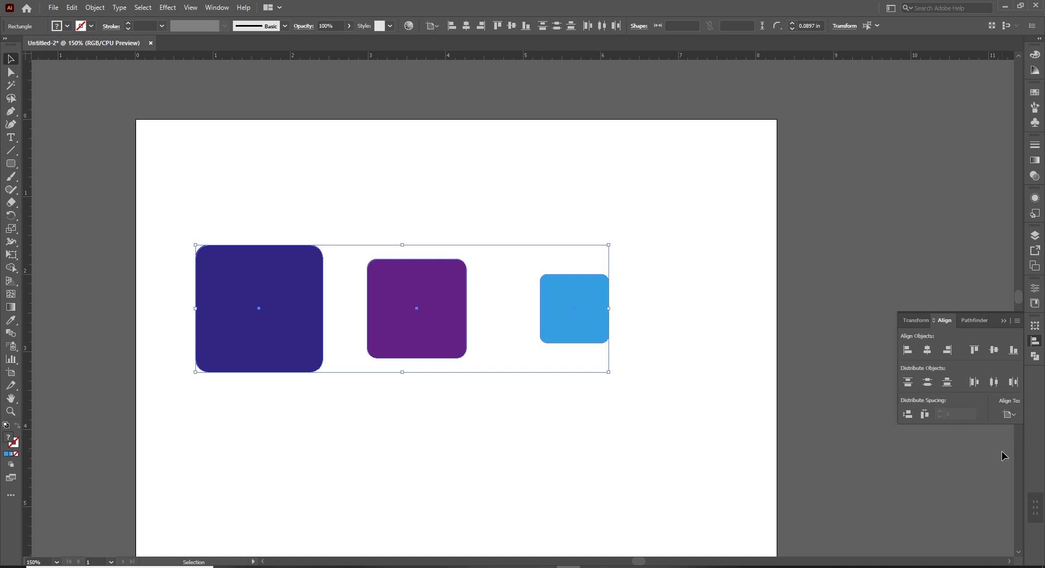
click(932, 351)
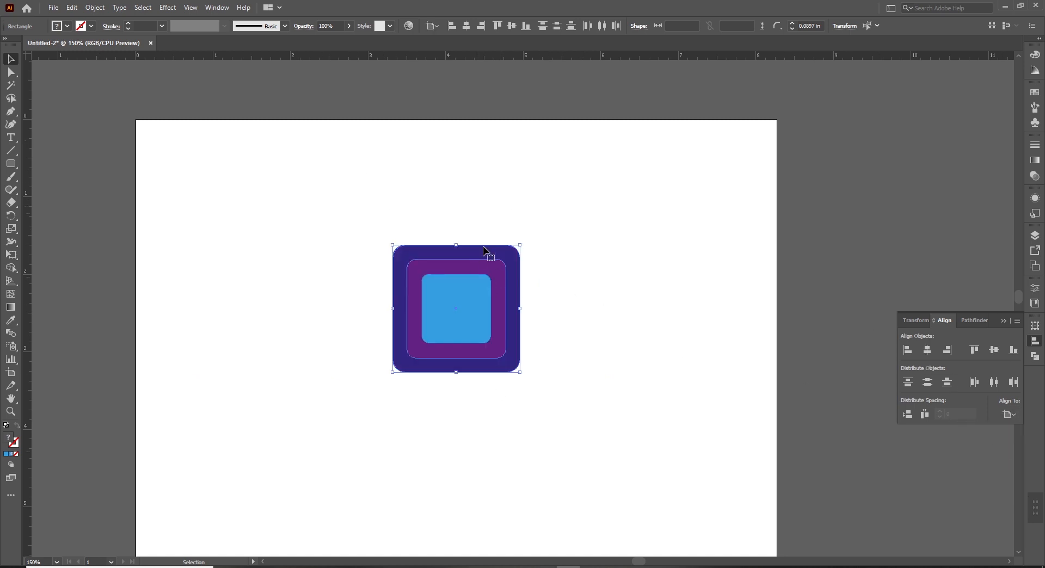
key(ctrl+z)
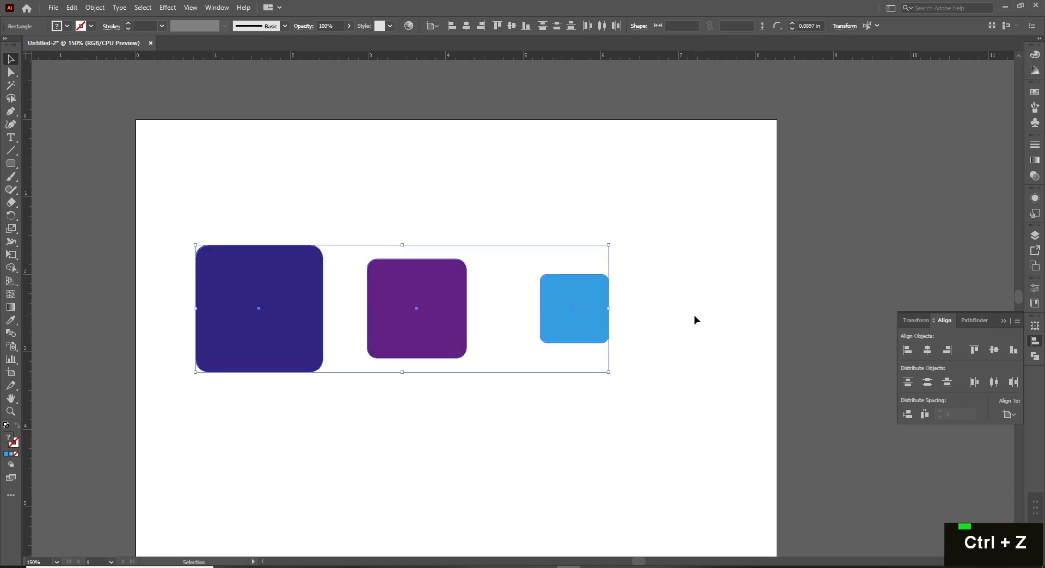
Step: Centre the three rounded squares on each other horizontally and vertically using Align to Selection, and deselect them
click(1016, 419)
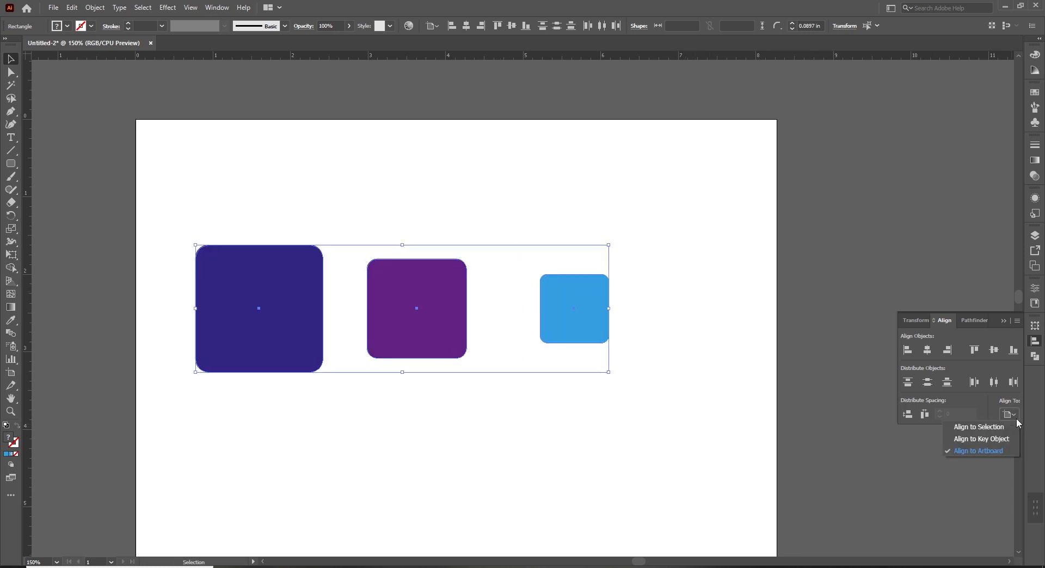
click(966, 430)
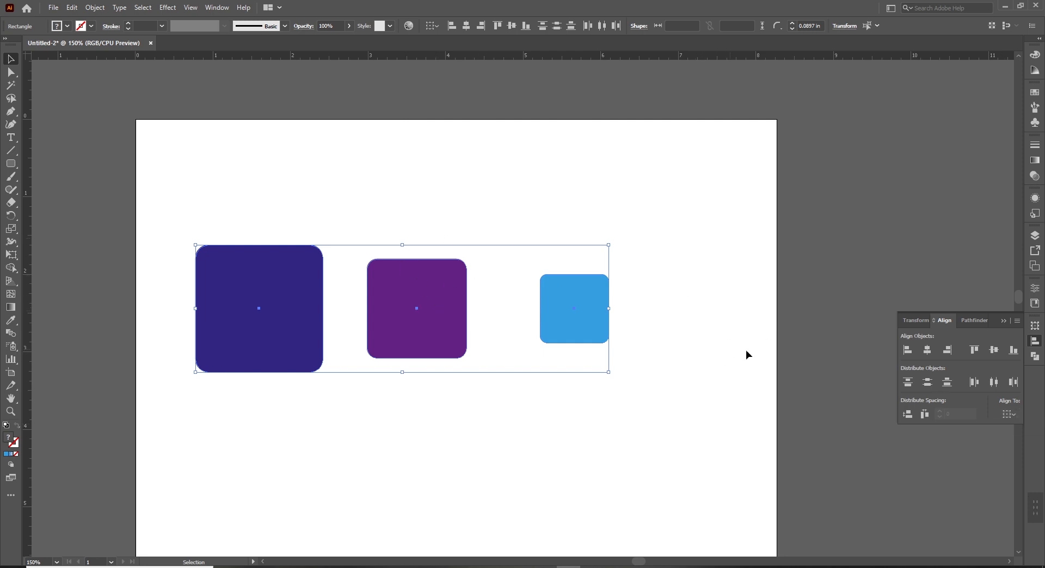
click(927, 351)
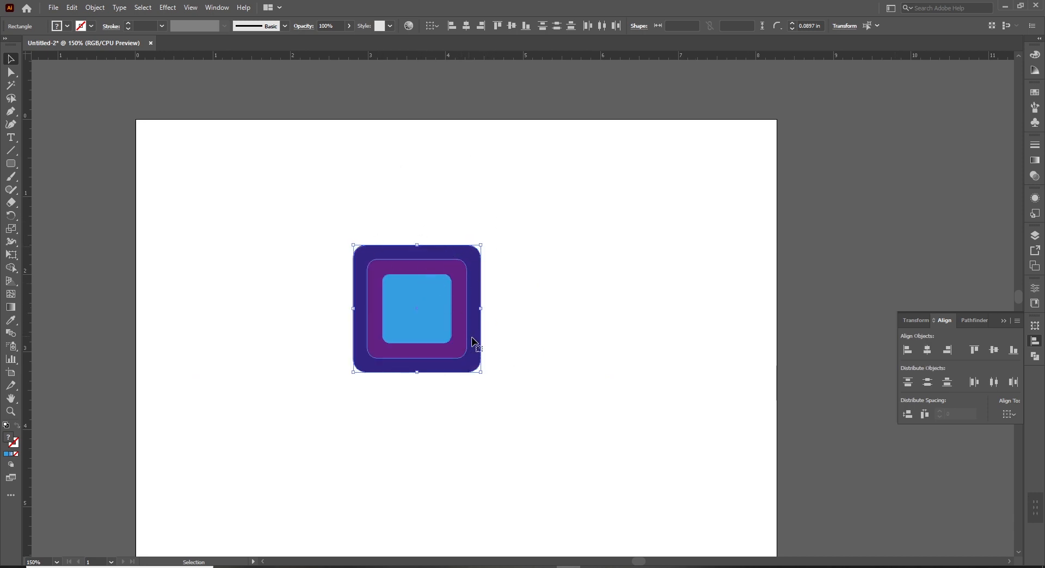
click(997, 353)
click(627, 283)
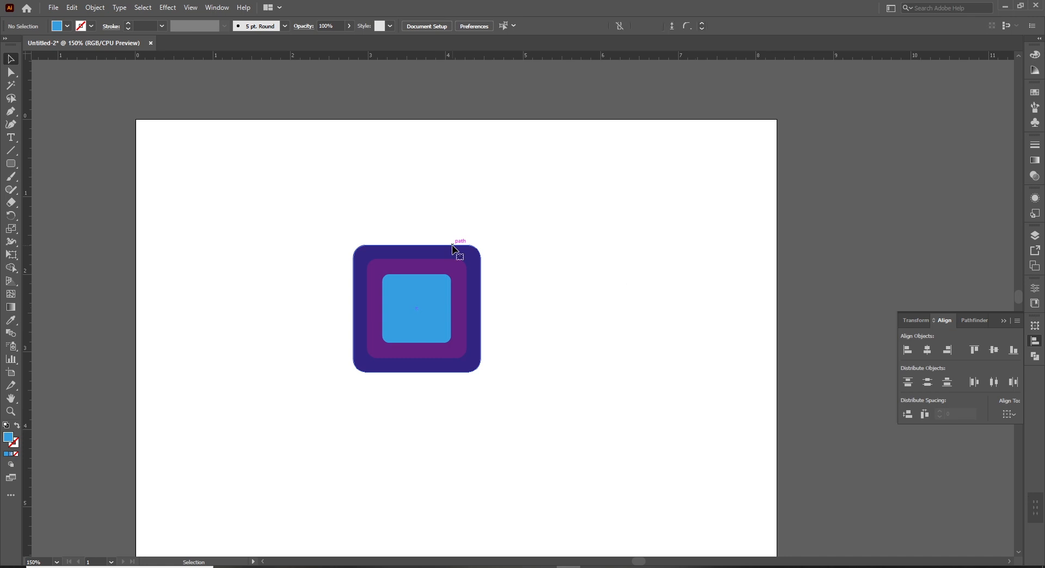
Step: Create a colour group named My Colors from the selected blue rounded square's artwork colour, including swatches for tints
click(442, 299)
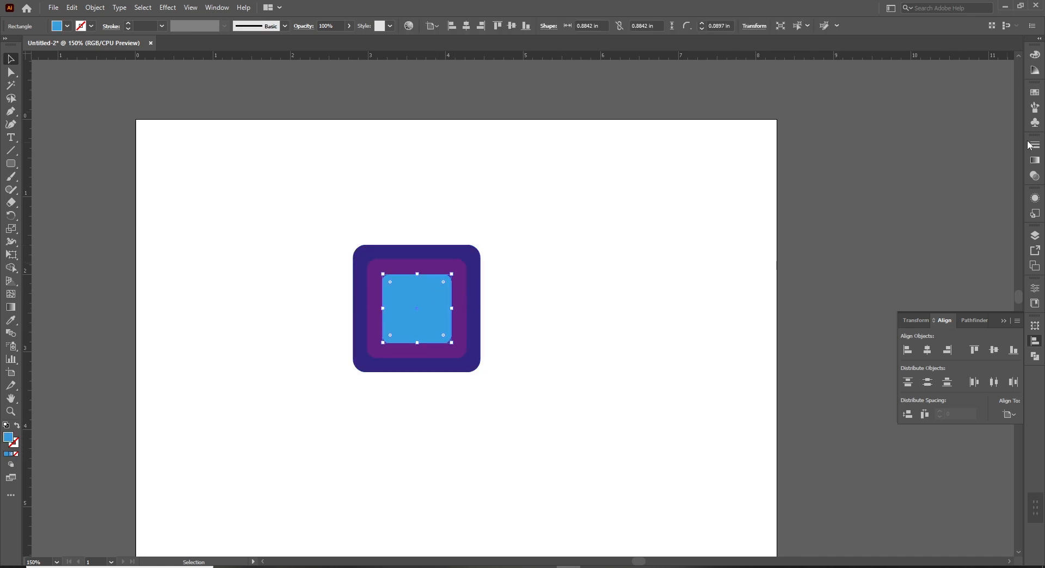
click(1035, 92)
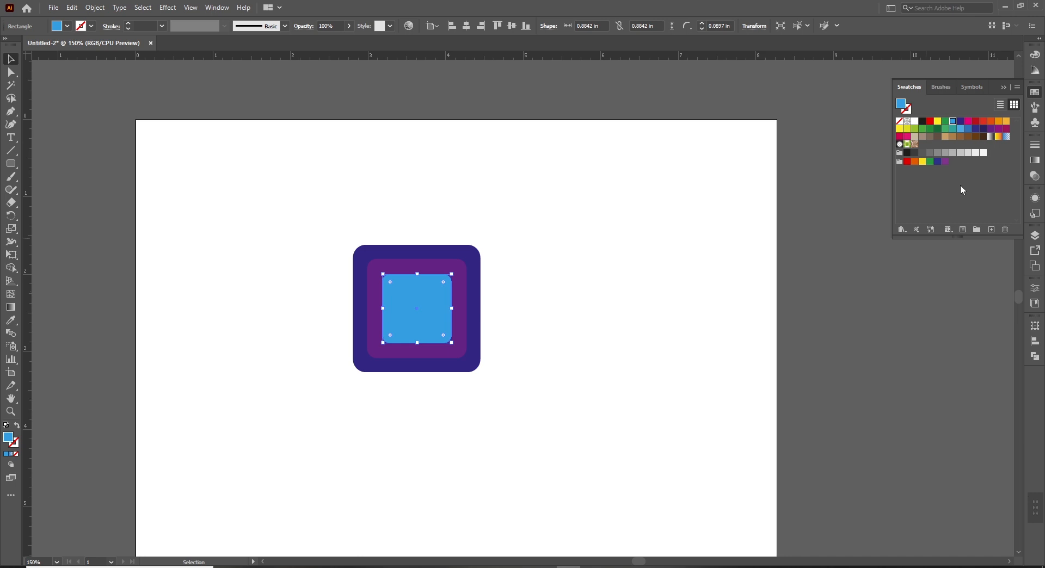
click(977, 230)
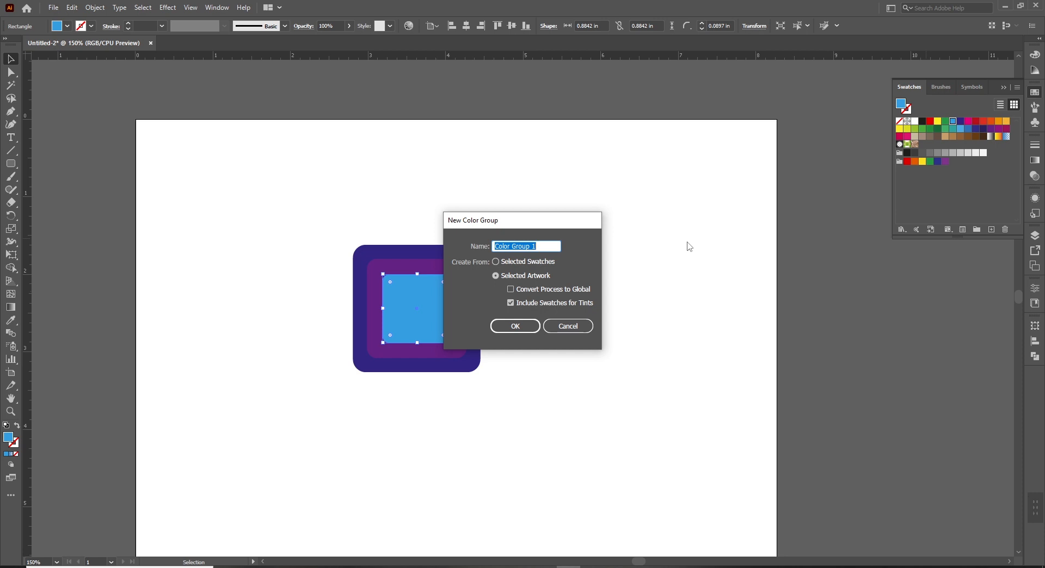
key(Right)
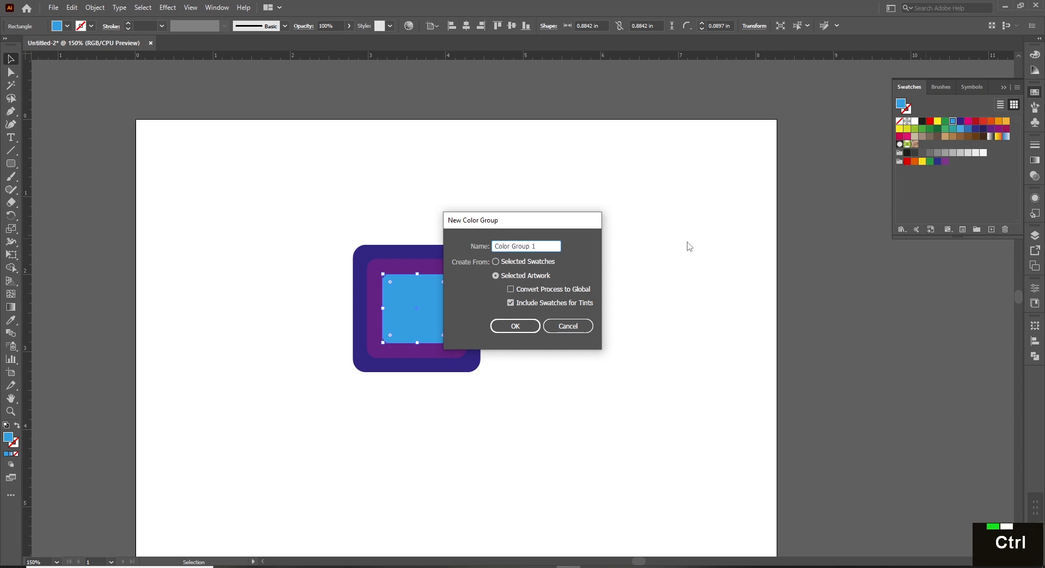
key(ctrl+shift+Left)
key(ctrl+shift+Left)
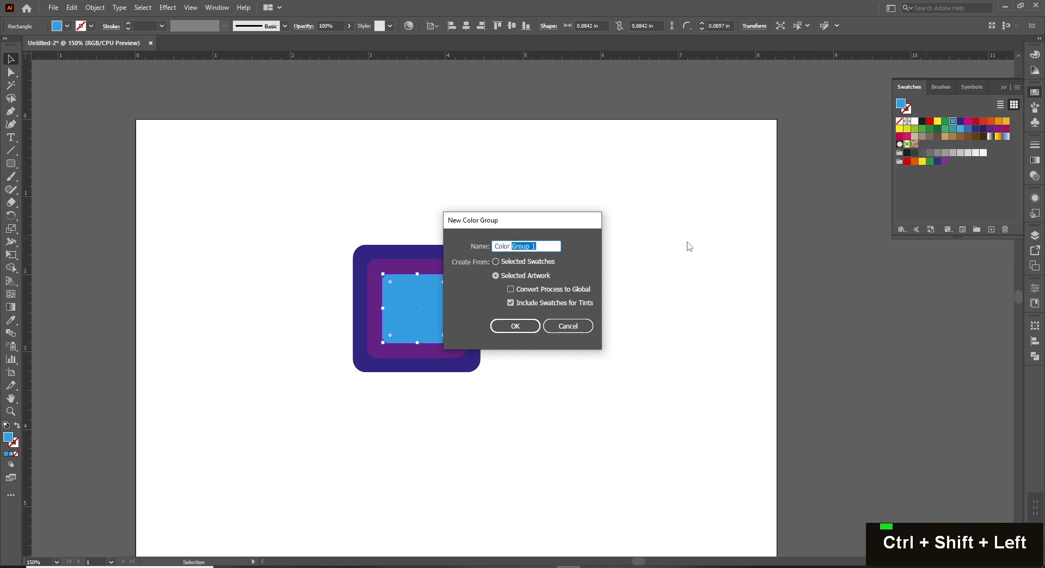
key(BackSpace)
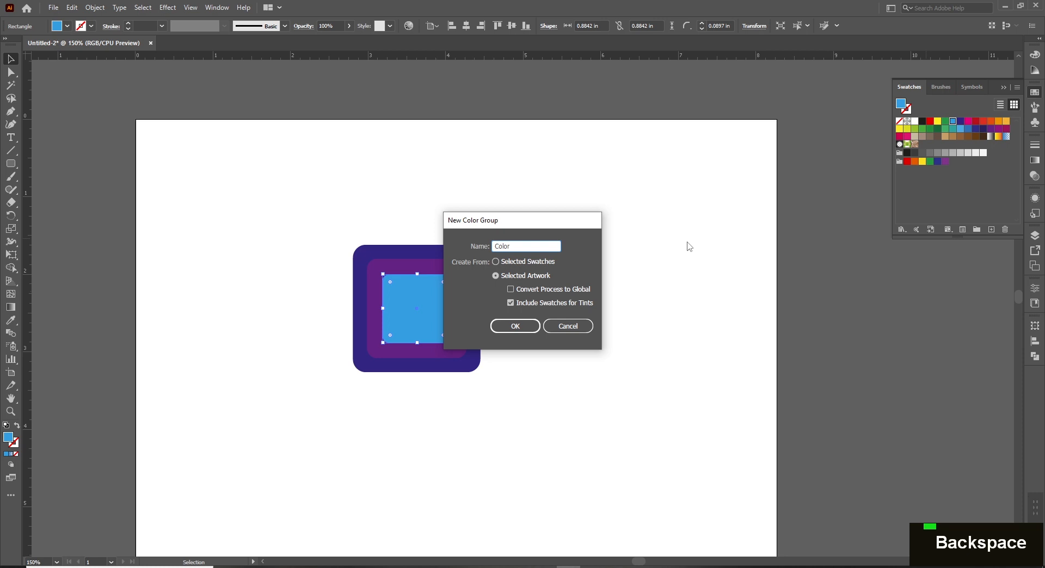
key(Home)
key(shift)
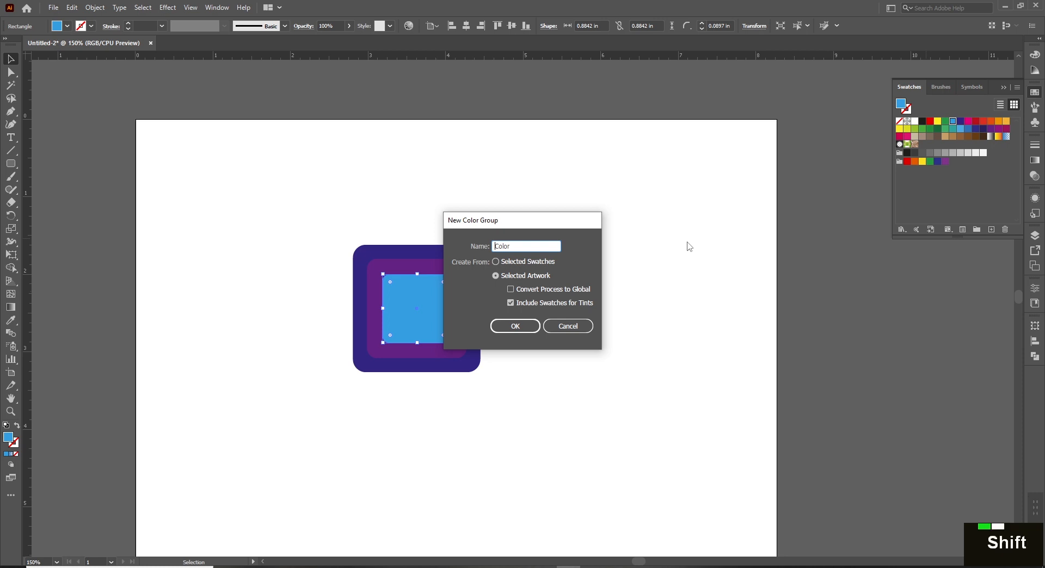
text(My)
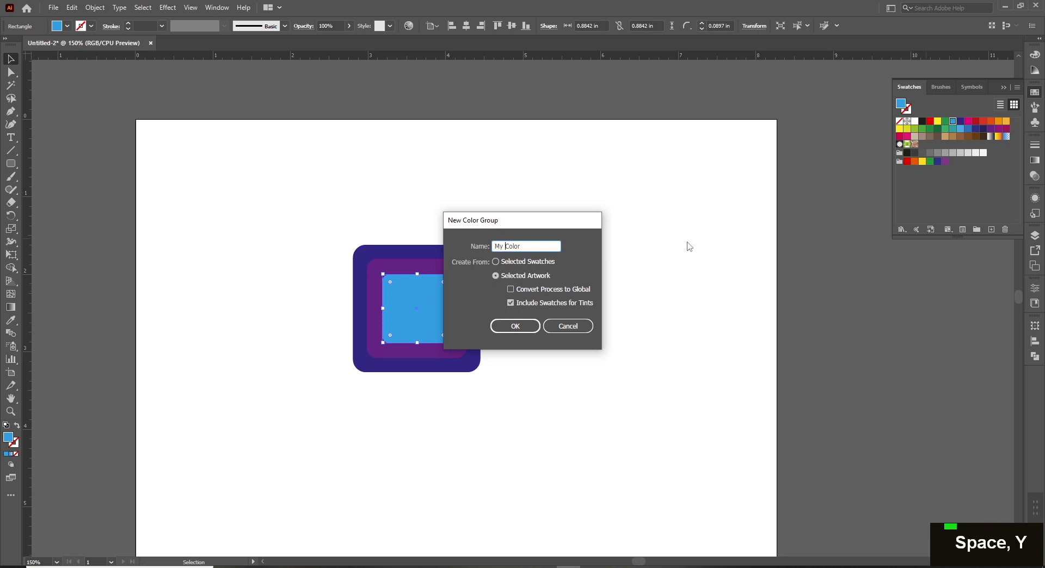
key(End)
text(s)
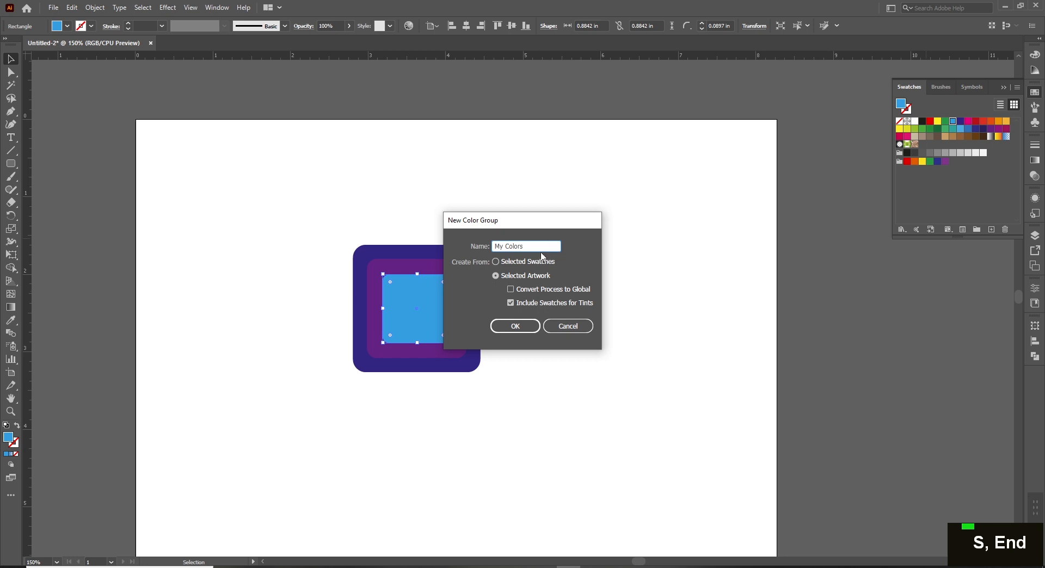
click(515, 326)
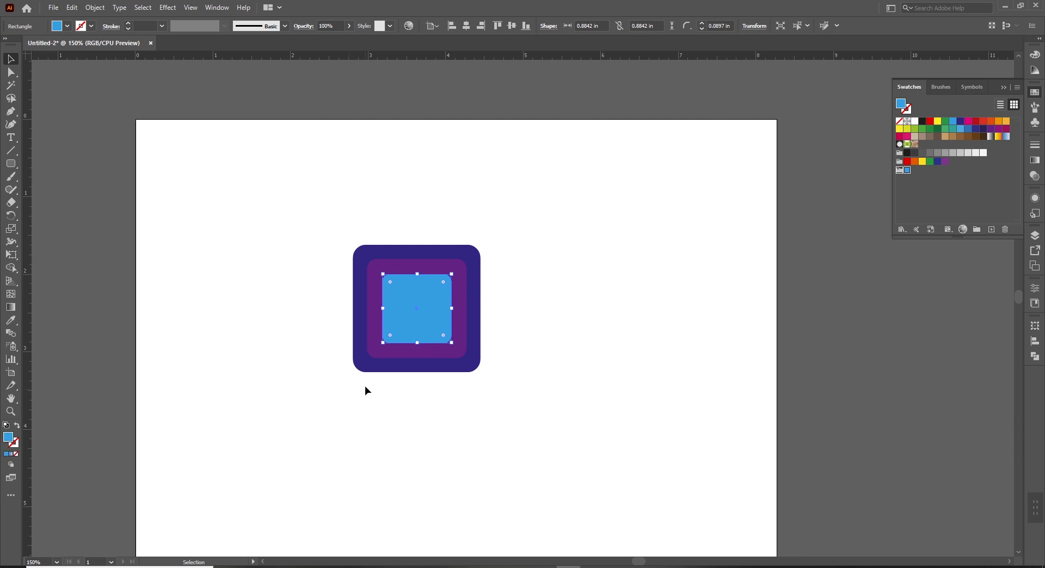
Step: Delete the blue swatch from the My Colors group, leaving the colour group itself in place
click(331, 404)
click(413, 329)
click(907, 170)
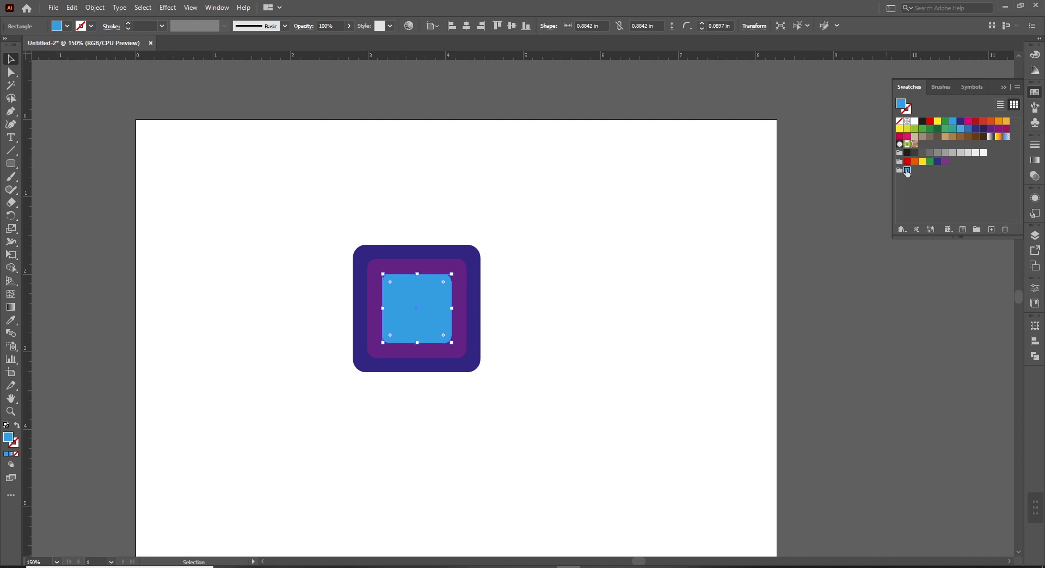
click(1005, 231)
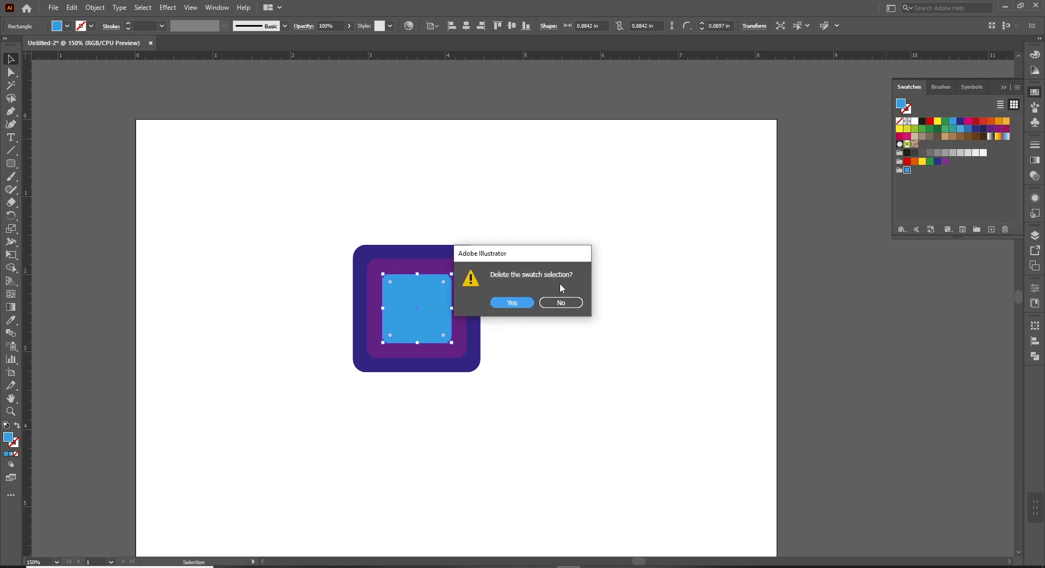
click(517, 303)
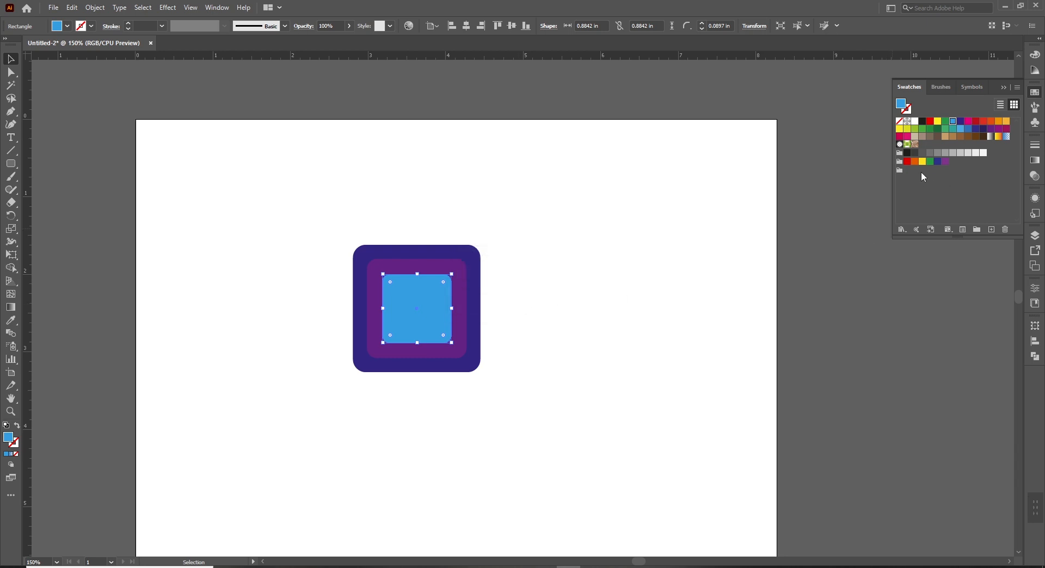
key(ctrl+z)
Step: Spread the three nested rounded squares out side by side, moving the purple and blue ones horizontally off the navy one, and deselect them
click(552, 296)
drag(420, 303, 551, 302)
shift+click(416, 301)
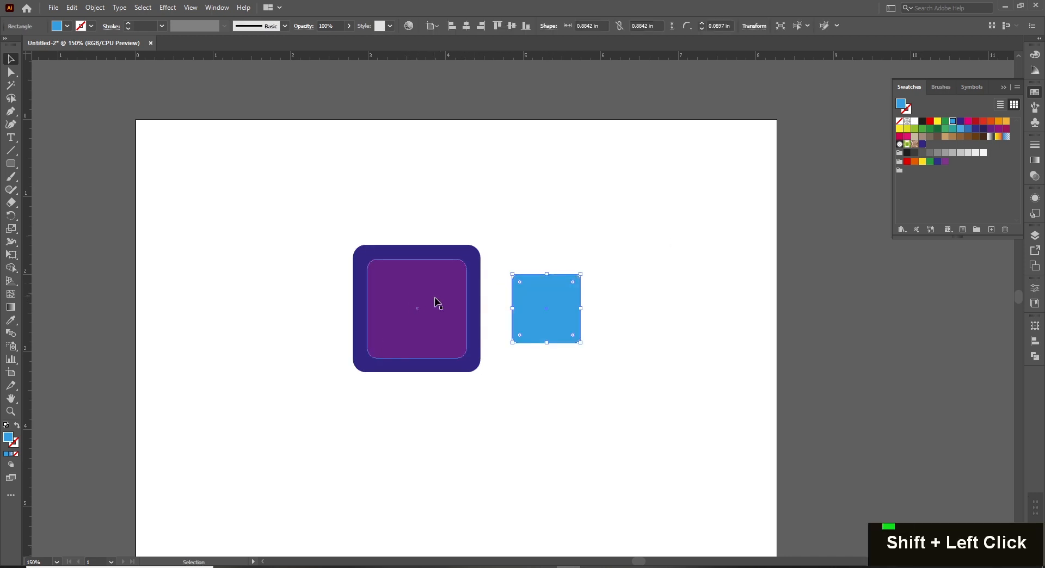
shift+click(414, 320)
drag(413, 319, 558, 318)
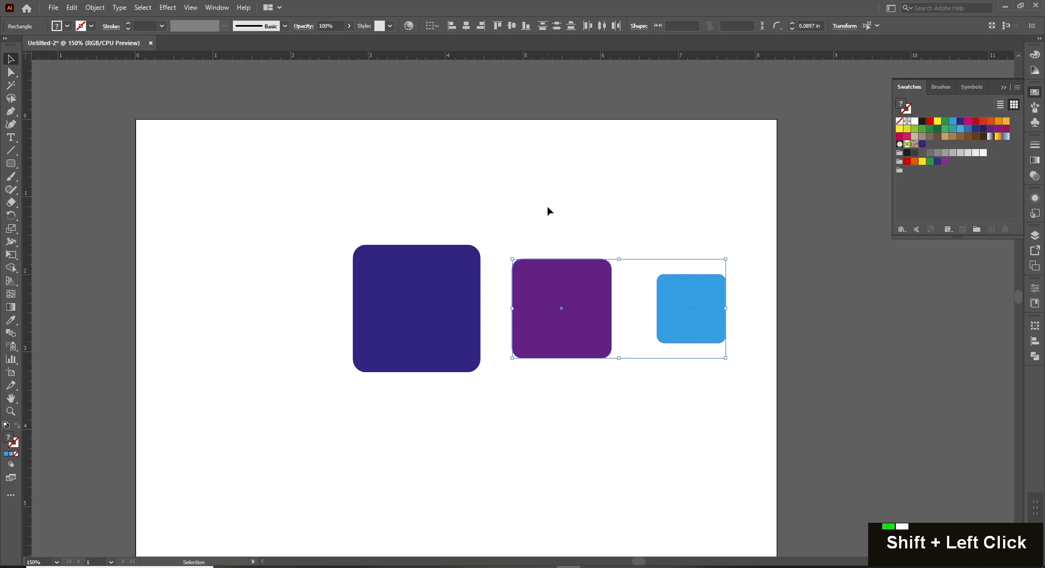
click(547, 207)
click(929, 188)
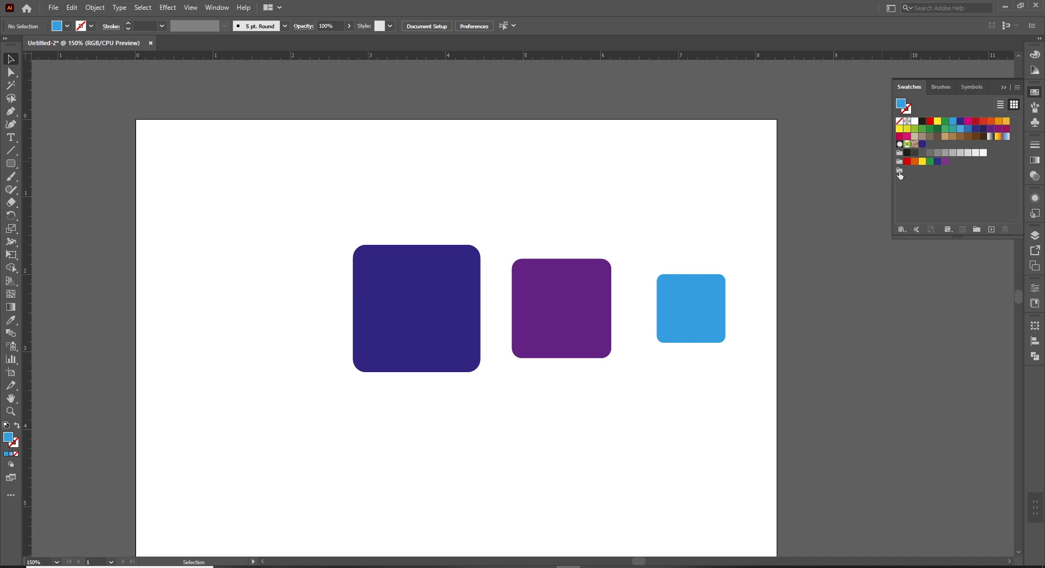
click(899, 172)
click(991, 230)
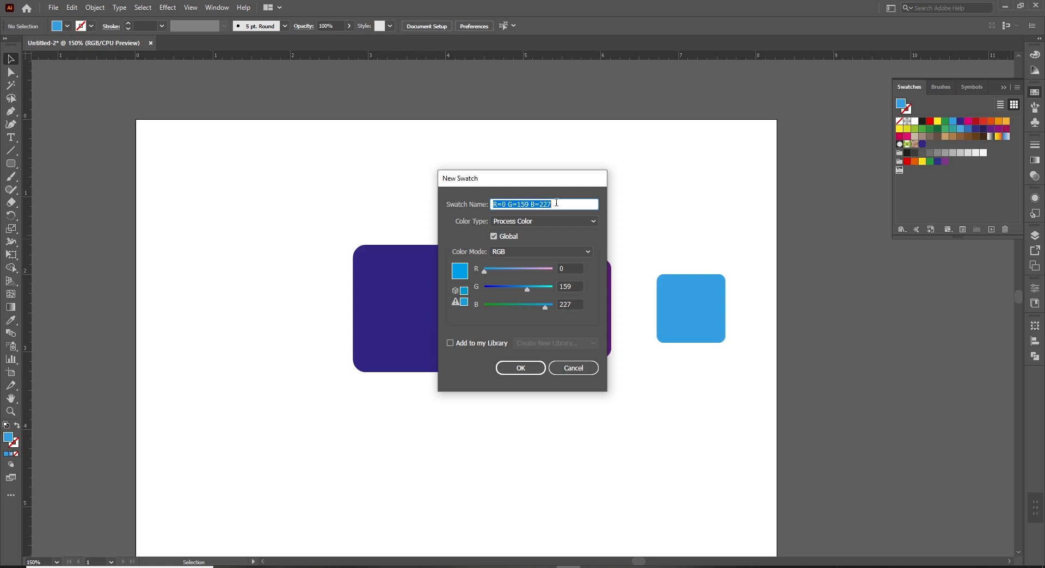
key(BackSpace)
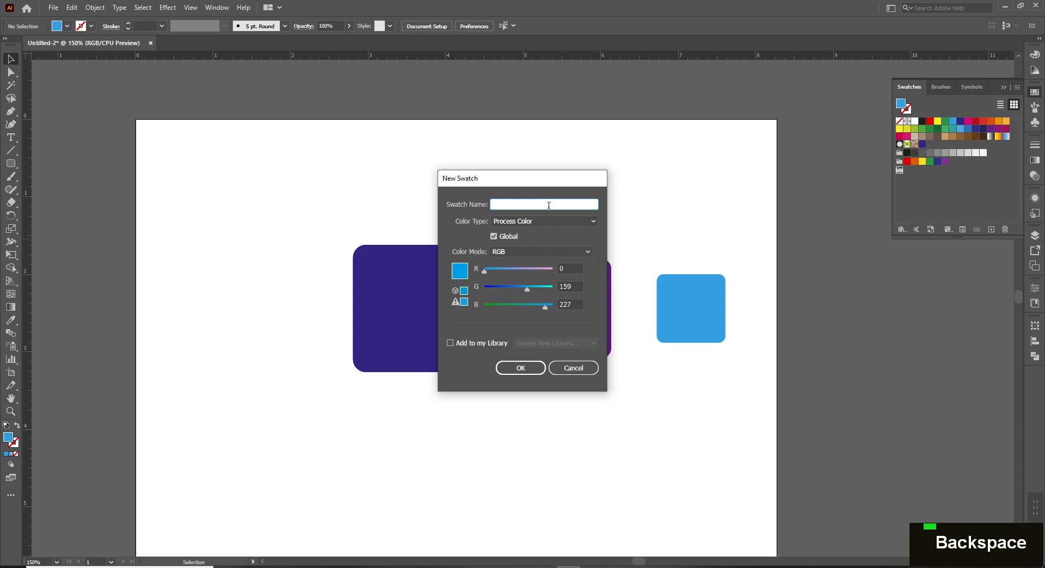
text(Nav)
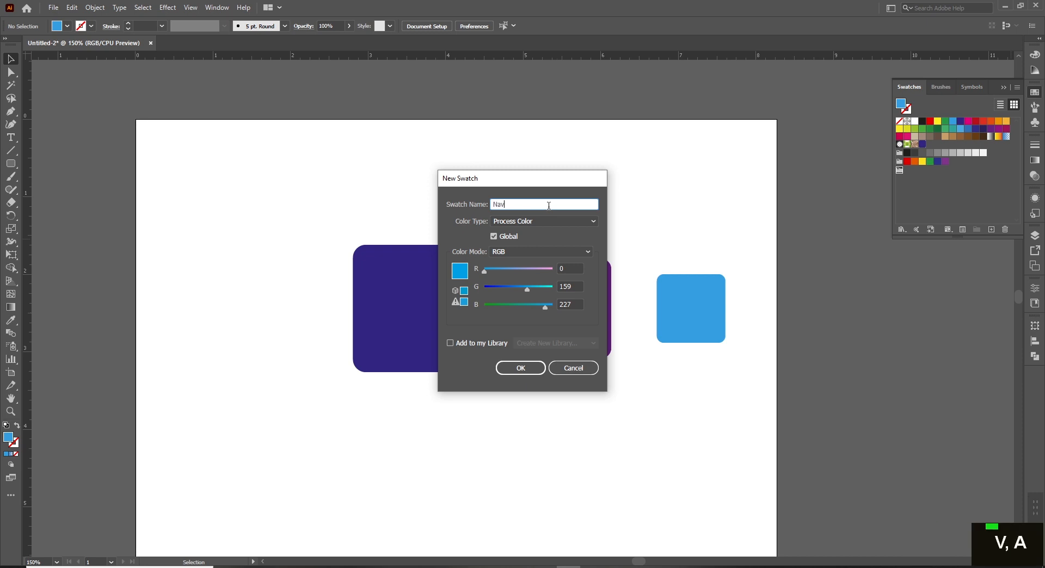
text(y Blue)
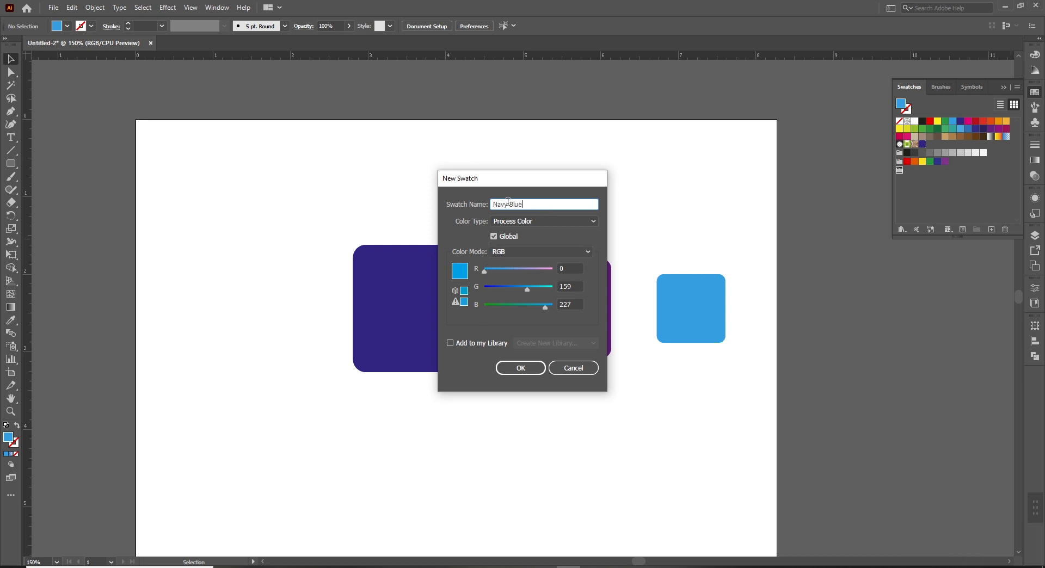
double_click(507, 202)
text(Sky)
click(553, 222)
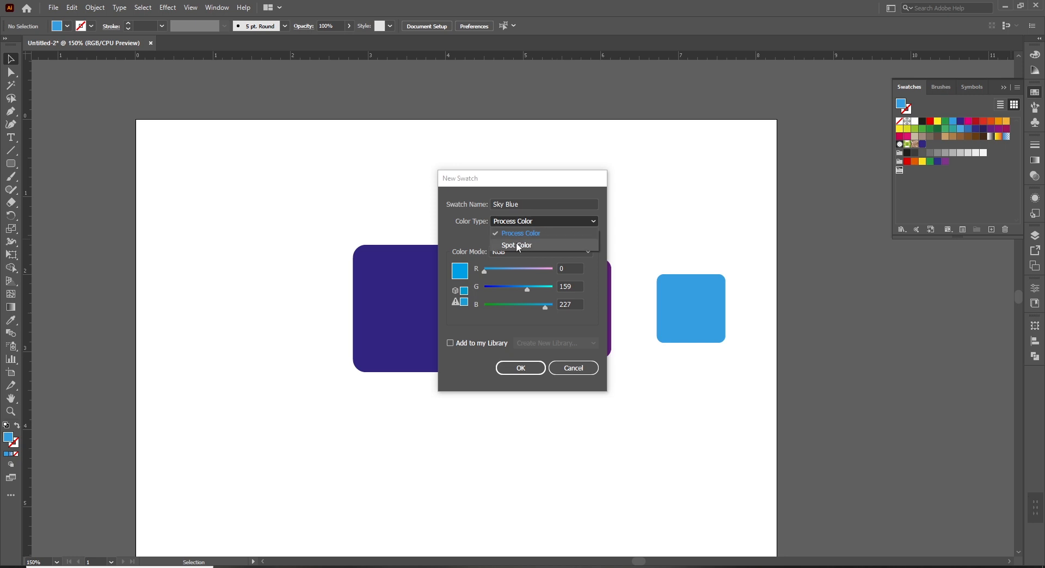
click(532, 235)
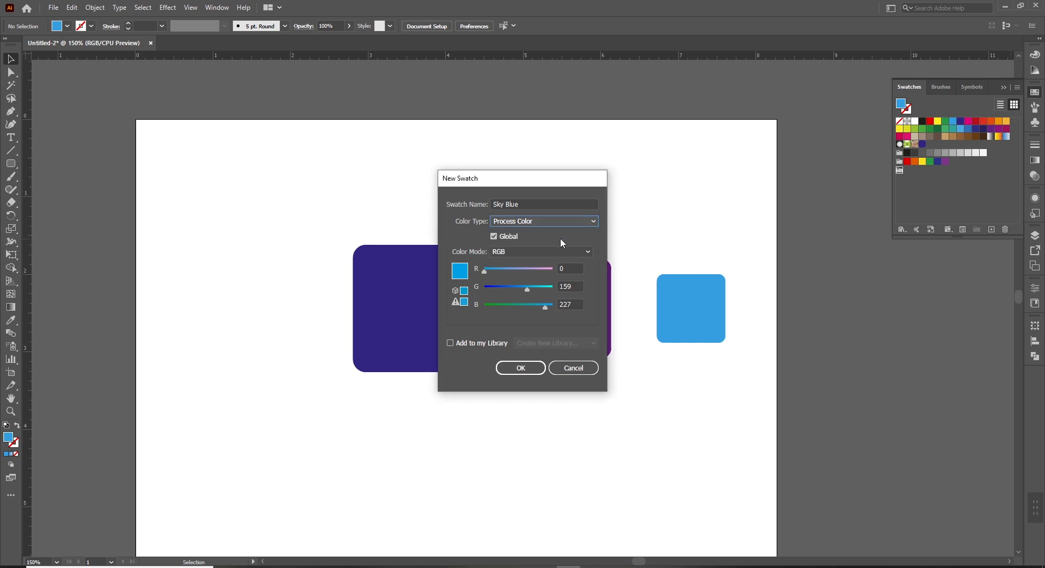
click(494, 237)
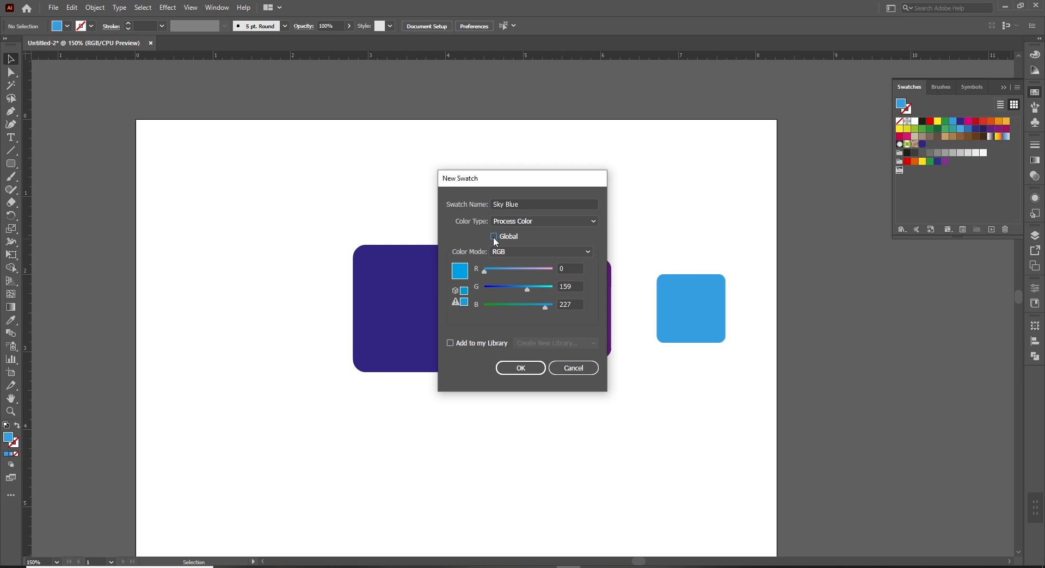
click(493, 237)
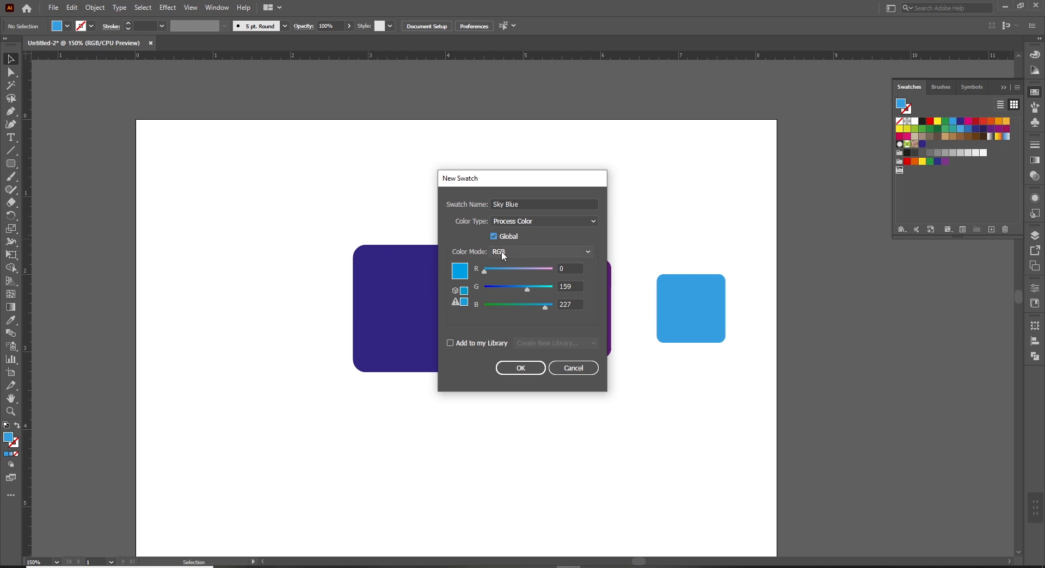
click(560, 251)
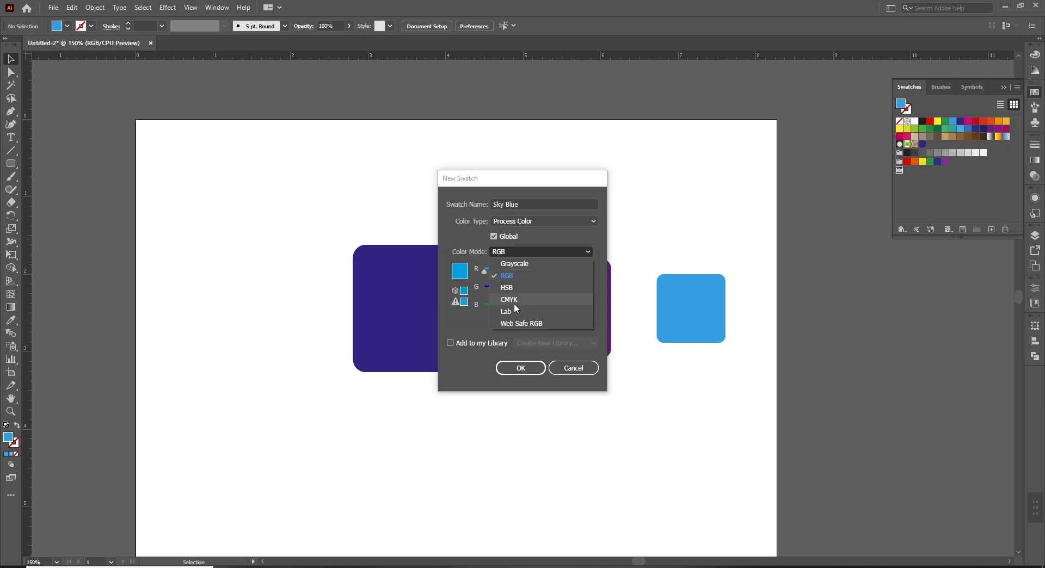
click(521, 276)
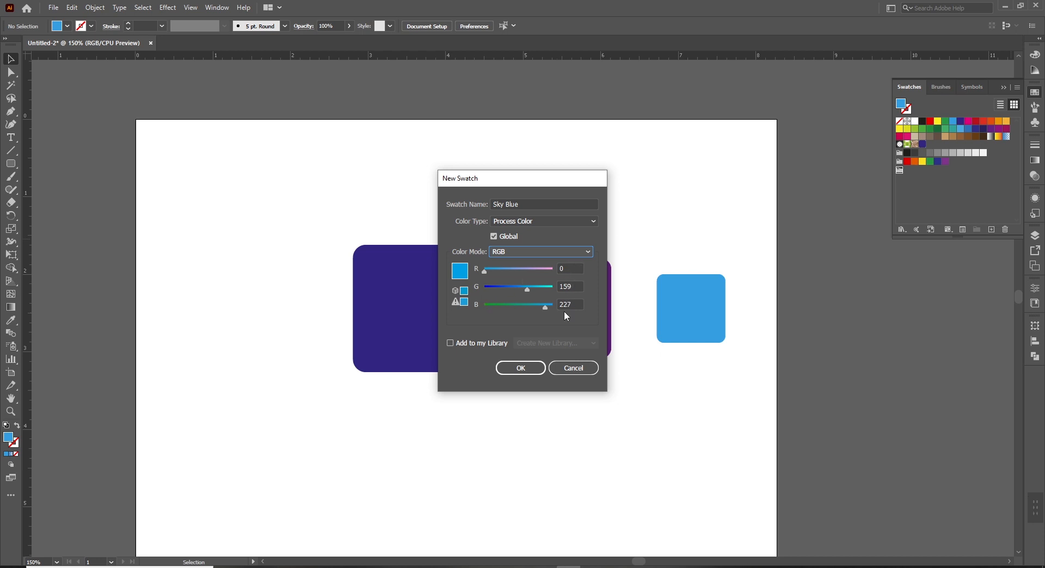
drag(486, 271, 489, 275)
click(574, 376)
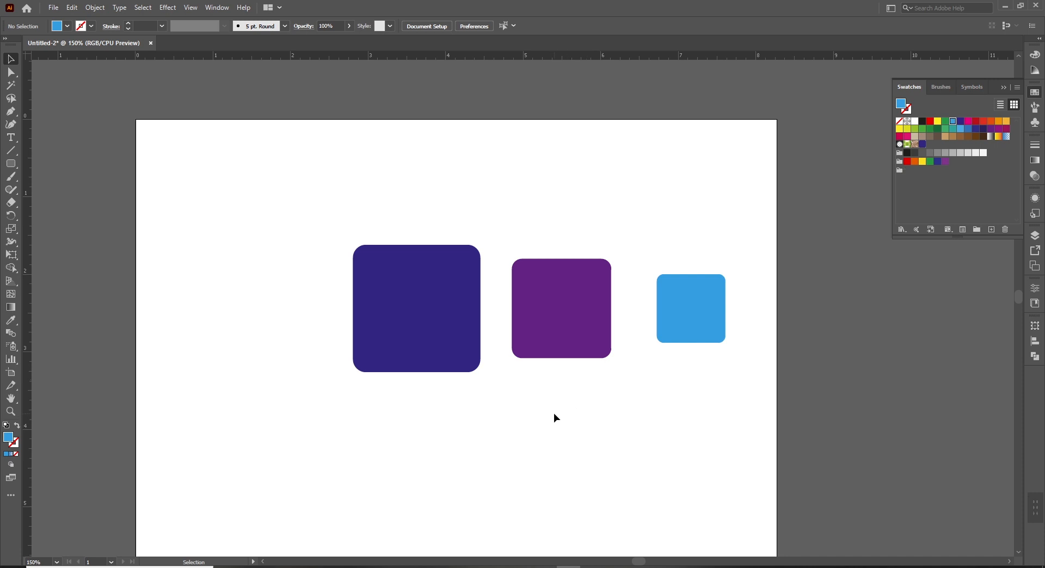
Step: Delete the three rounded squares, then draw a blue square about 2.70 in wide on the artboard and deselect it
drag(305, 186, 744, 399)
key(Delete)
key(m)
drag(278, 220, 487, 387)
key(shift+v)
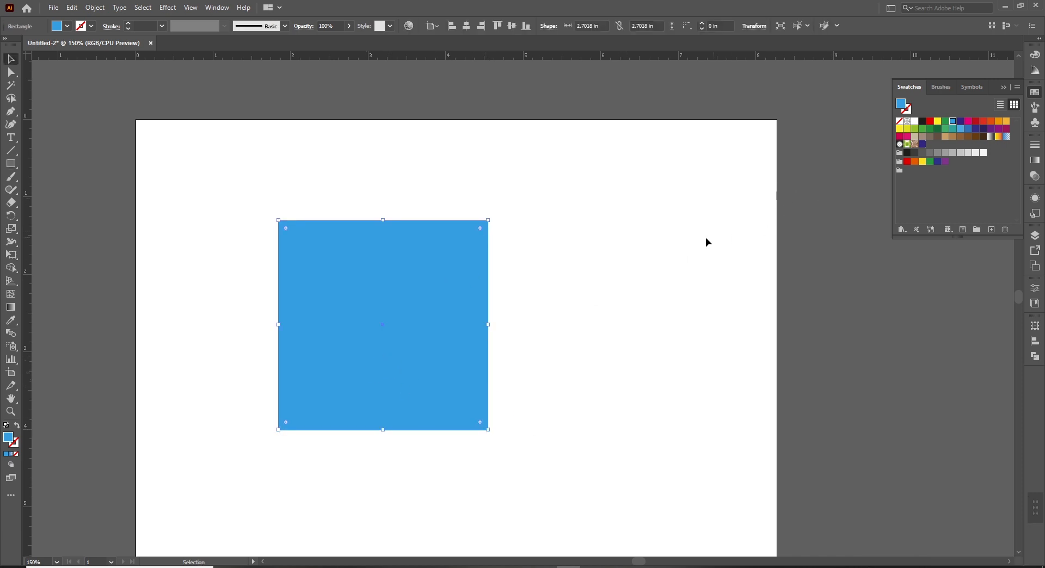
click(530, 275)
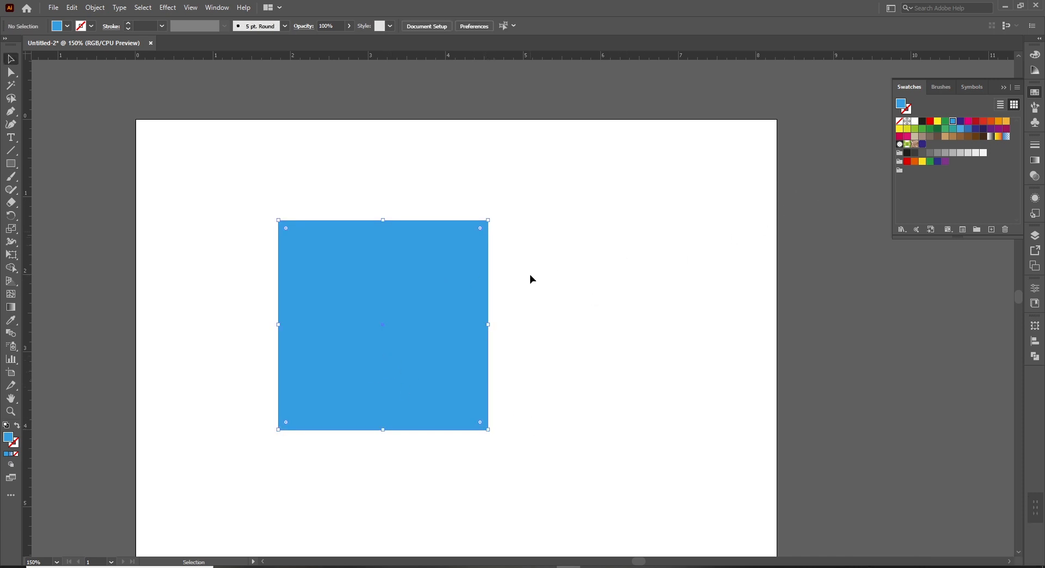
Step: Add the current blue to the empty My Colors group as a global process-colour RGB swatch named My Colors
click(899, 172)
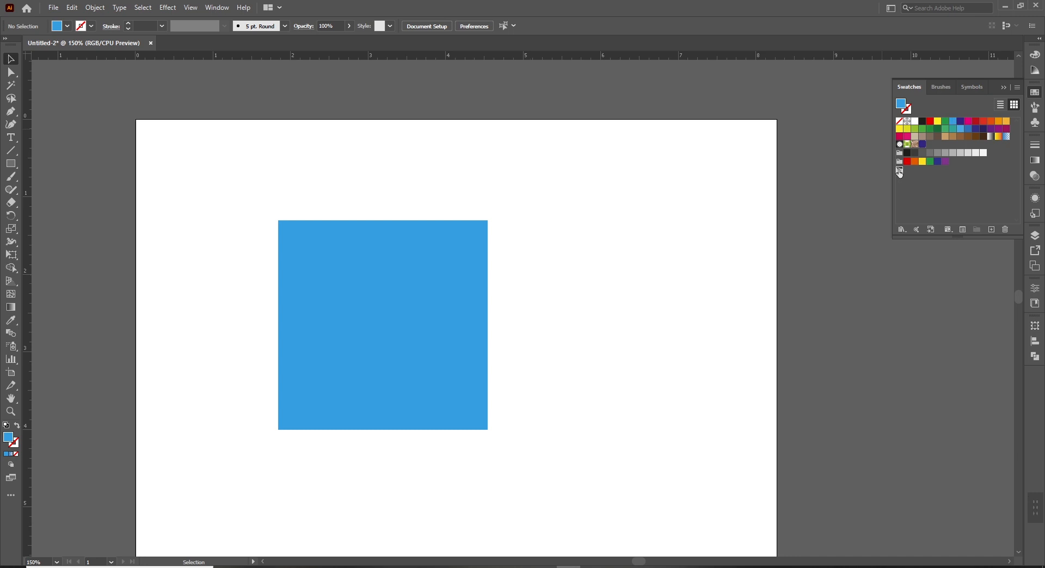
click(992, 231)
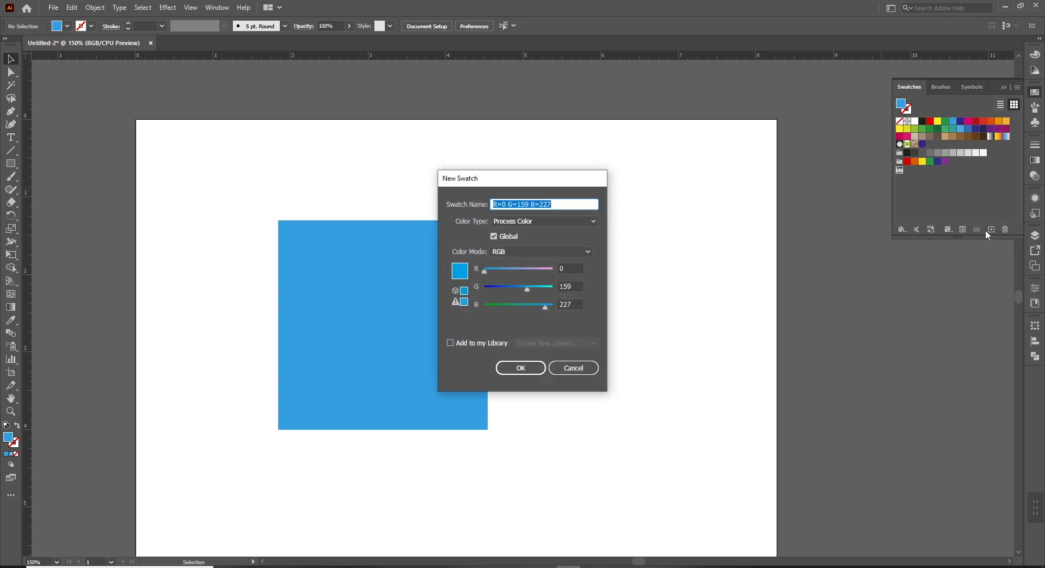
text(My )
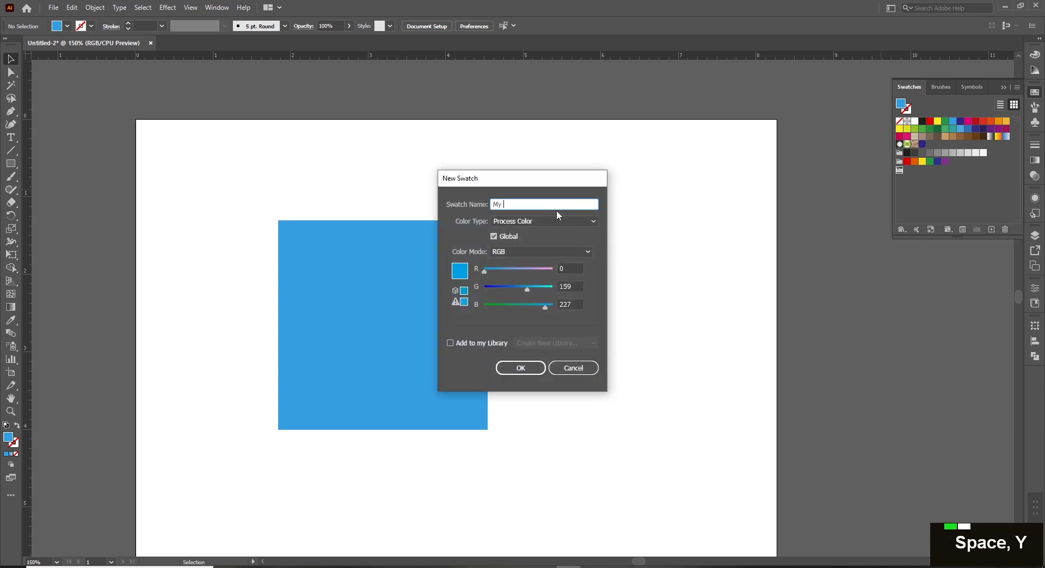
text(Colors)
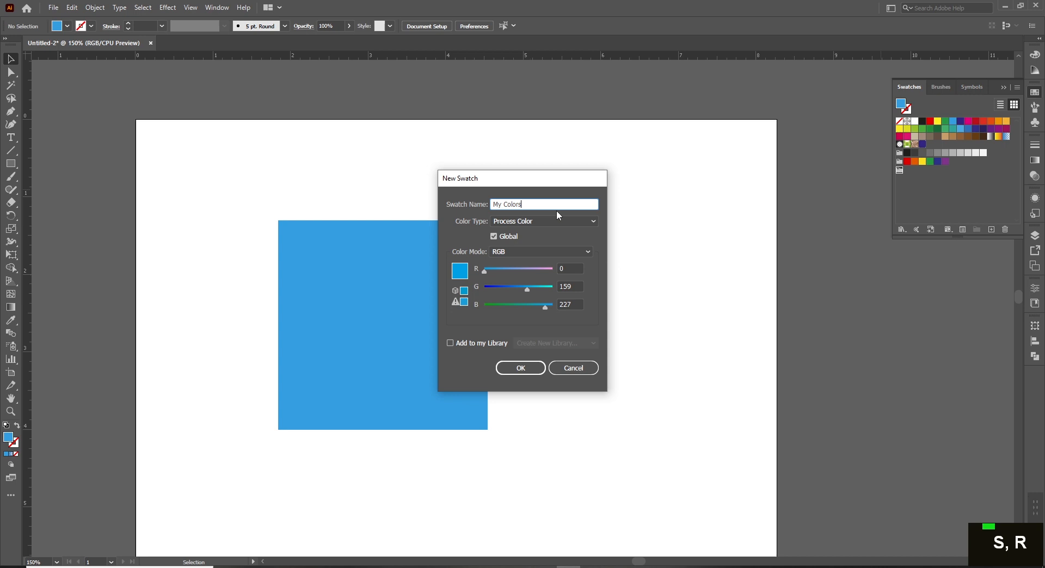
click(522, 221)
click(518, 224)
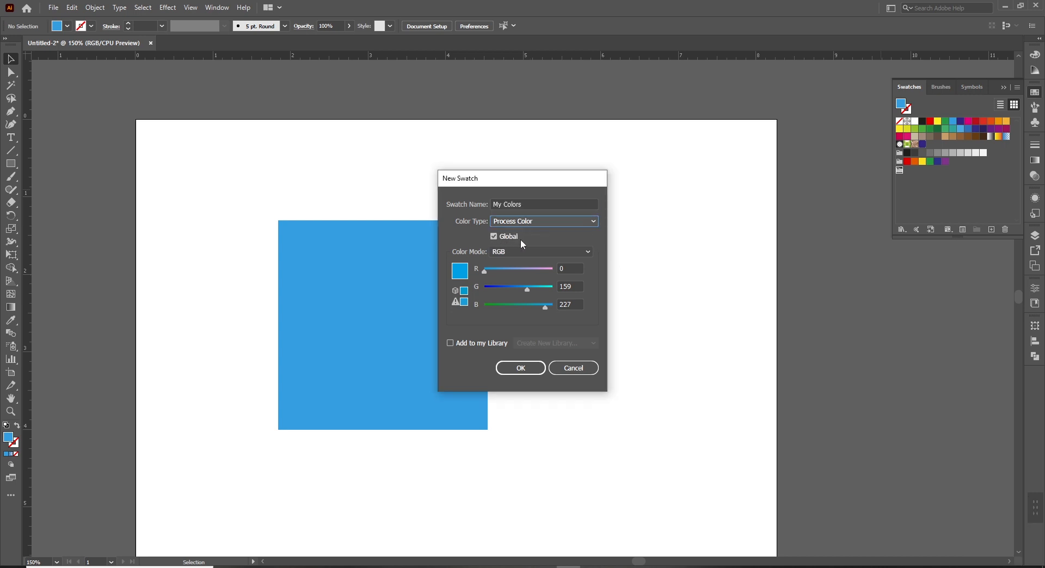
click(520, 369)
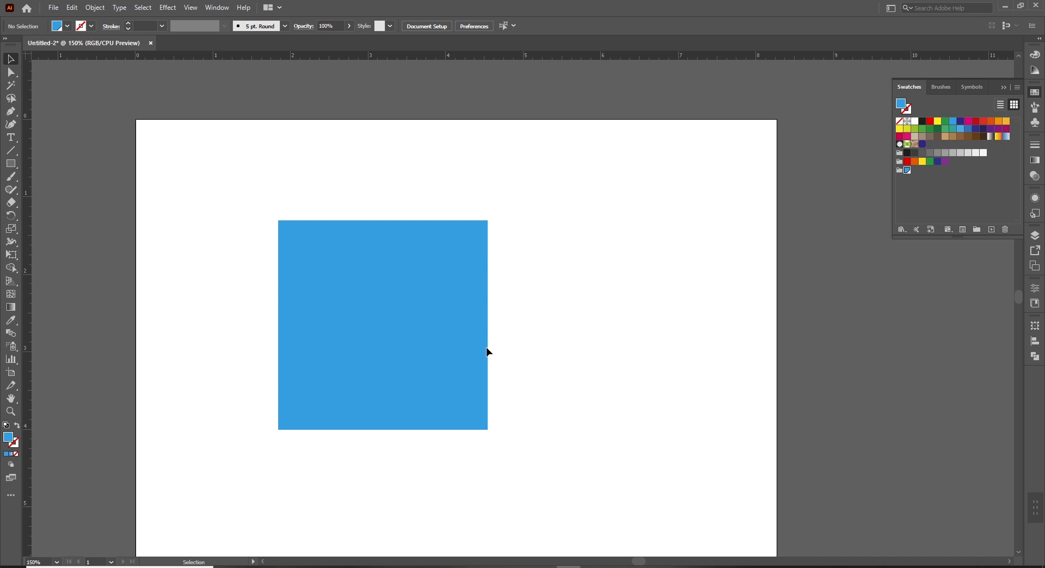
click(899, 172)
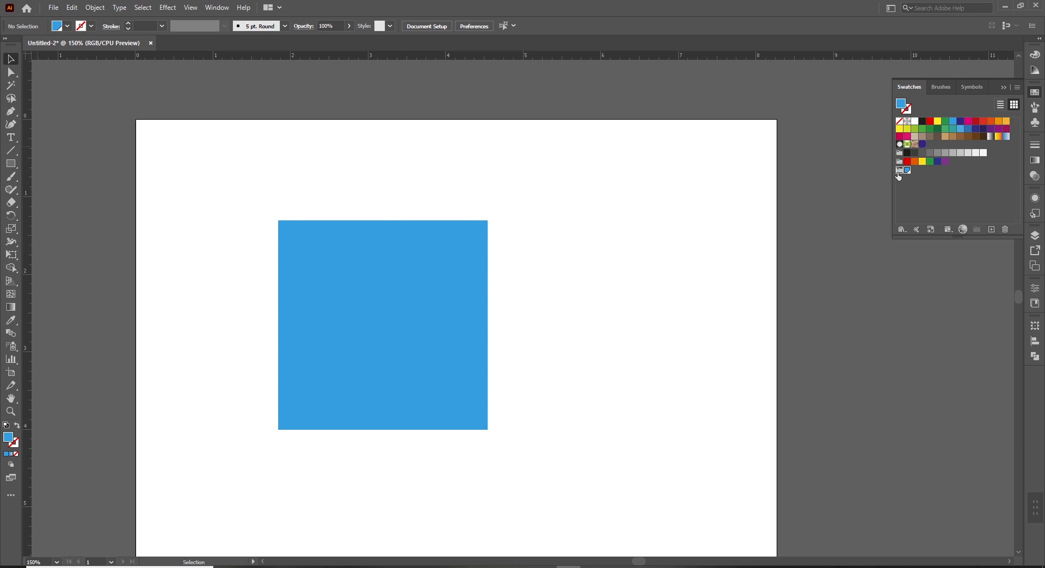
click(991, 233)
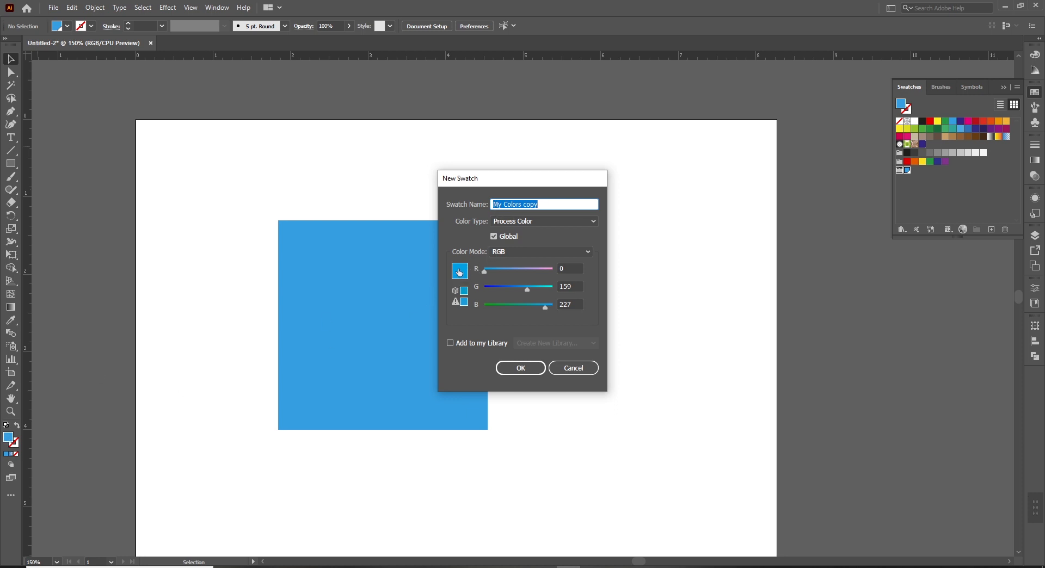
mouse_move(484, 270)
mouse_down()
mouse_move(496, 270)
mouse_move(484, 273)
mouse_up()
click(577, 369)
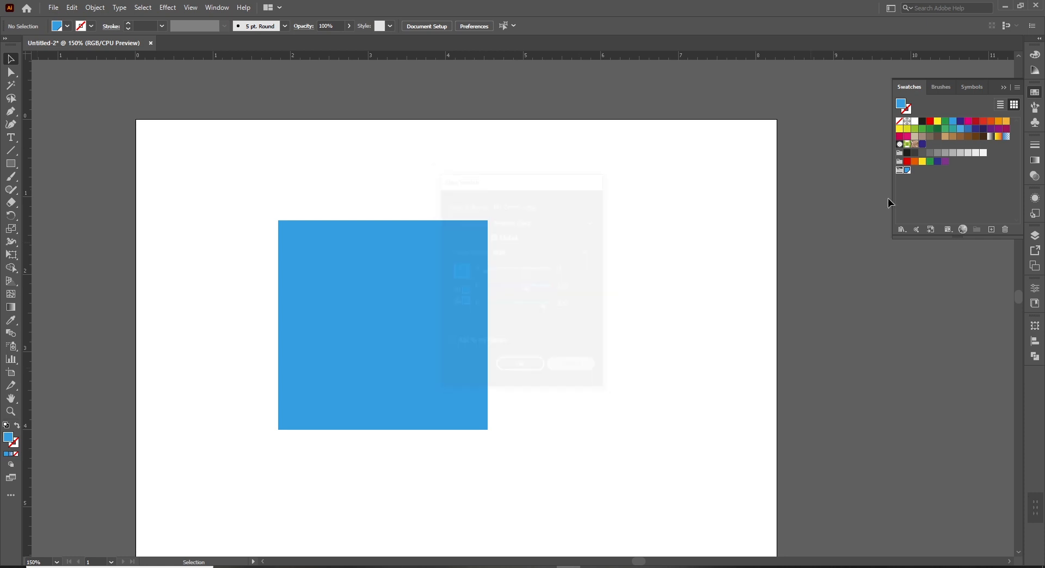
Step: Change the light blue square's fill to a deeper blue with RGB values 33, 69, 216
click(336, 313)
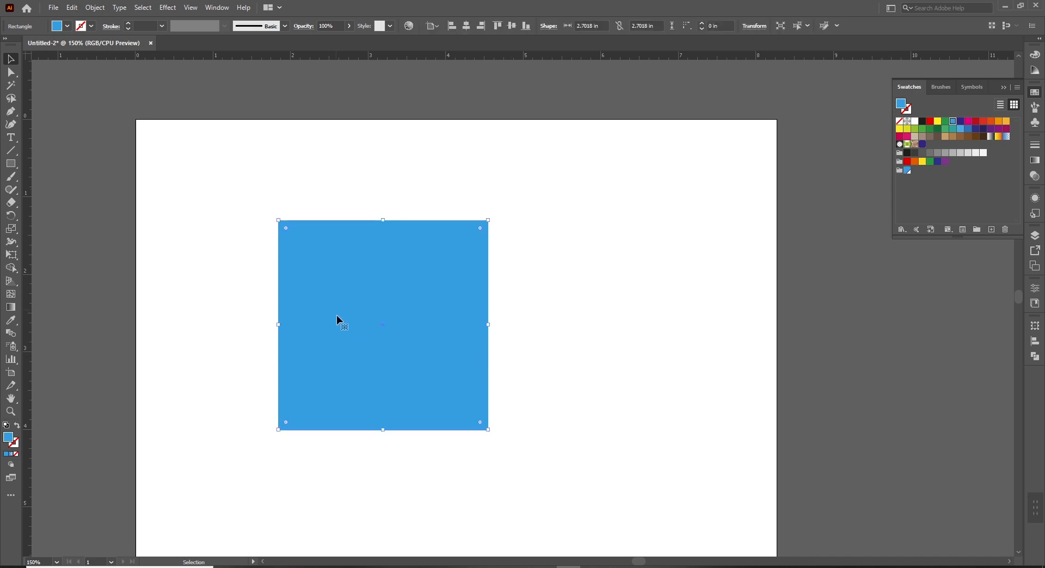
double_click(8, 441)
drag(531, 275, 535, 266)
click(488, 227)
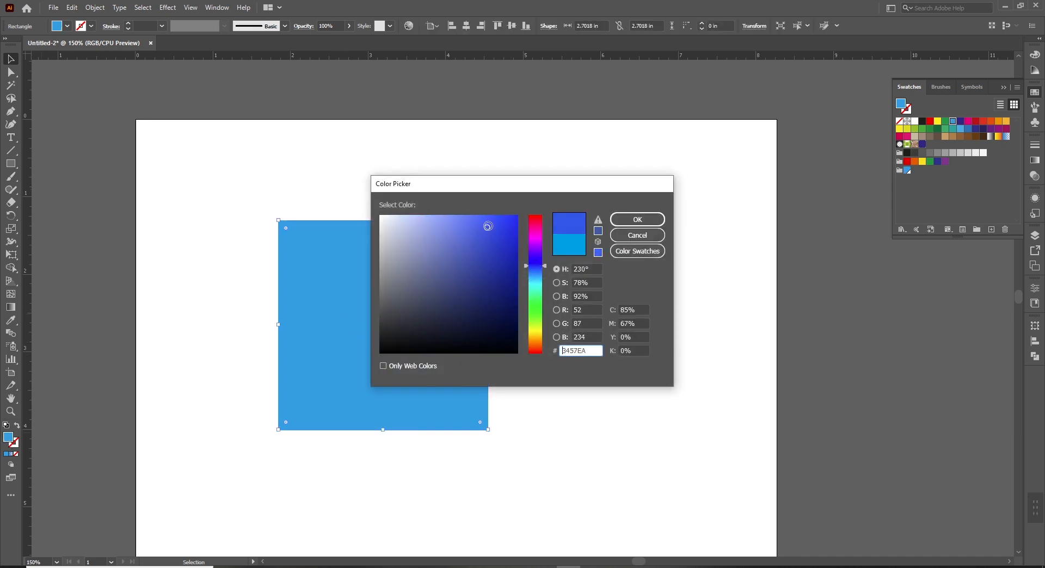
click(653, 223)
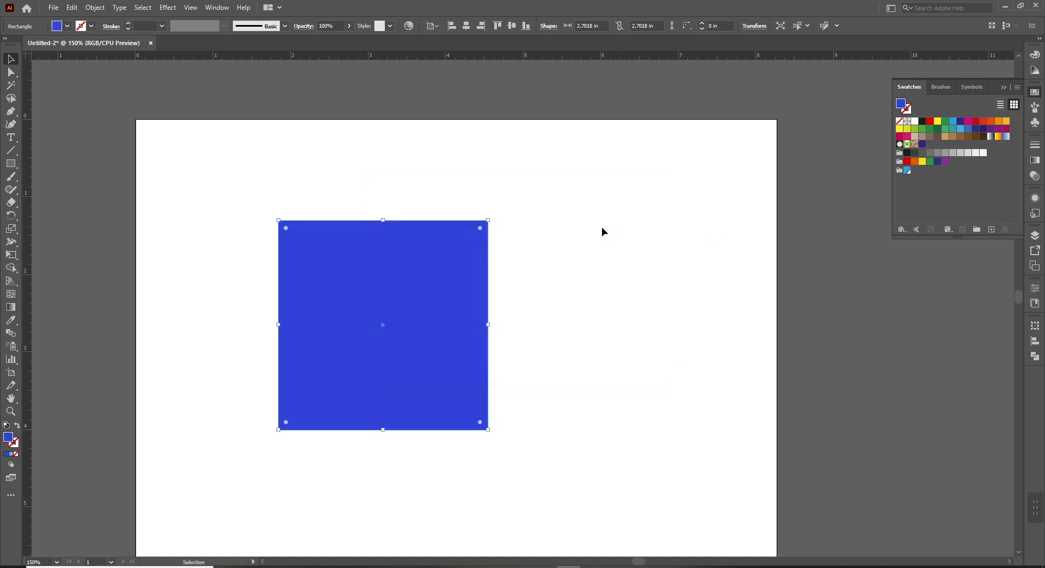
Step: Add the square's deep blue fill to the My Colors group as a global process-colour swatch named Navy Blue
click(900, 171)
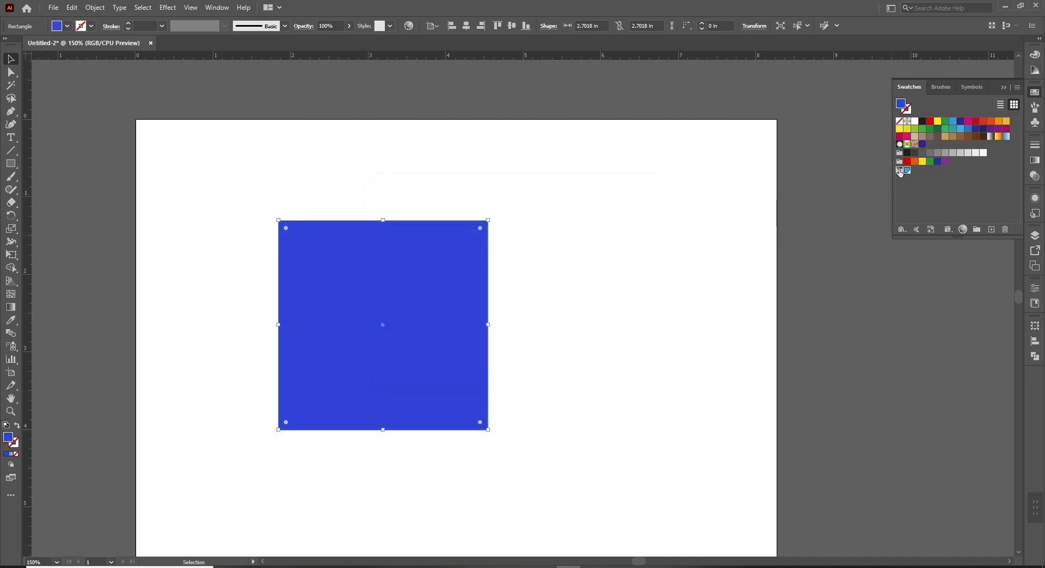
click(995, 231)
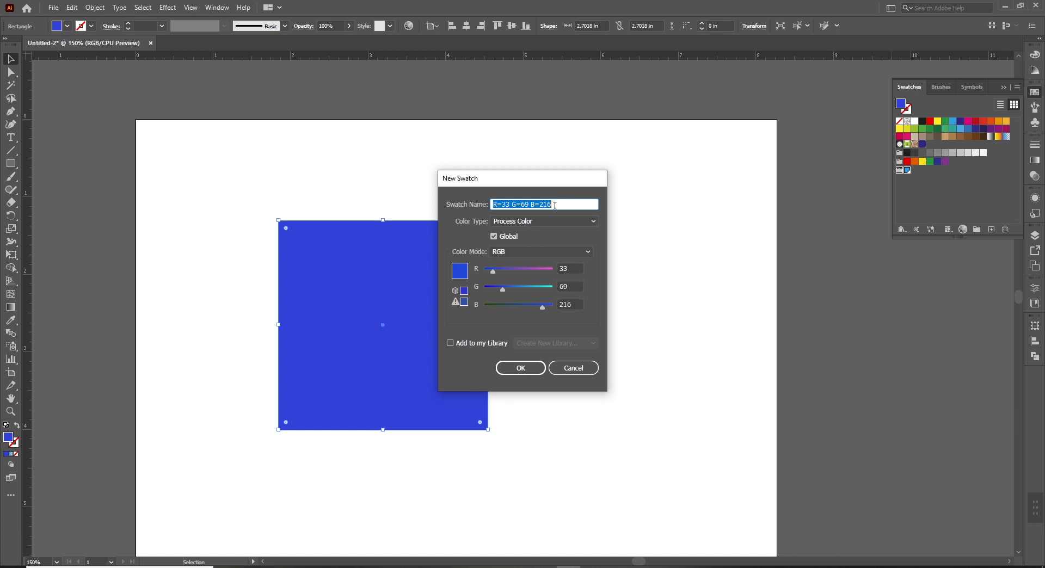
text(Navy Blue)
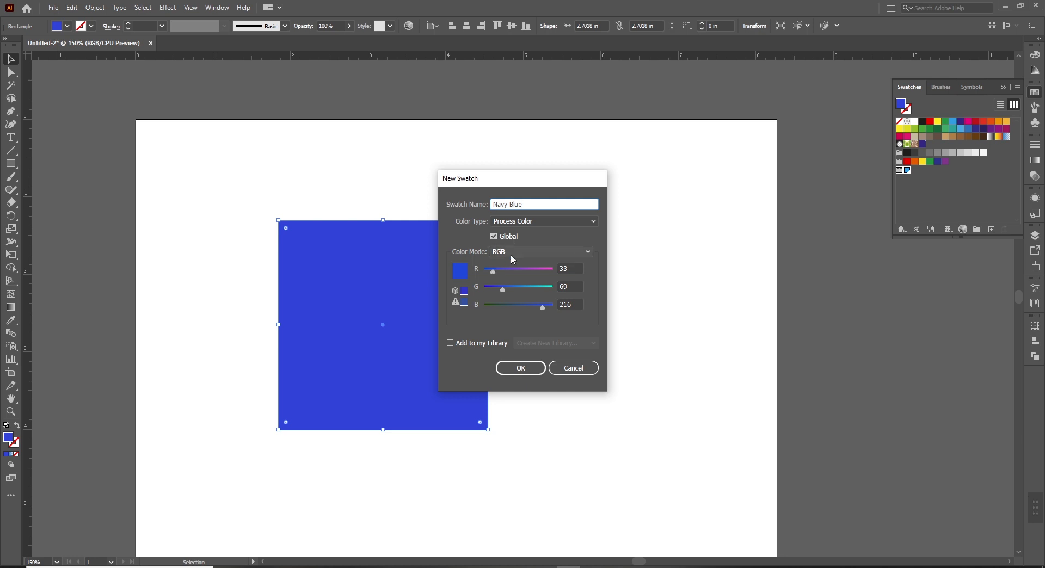
click(520, 368)
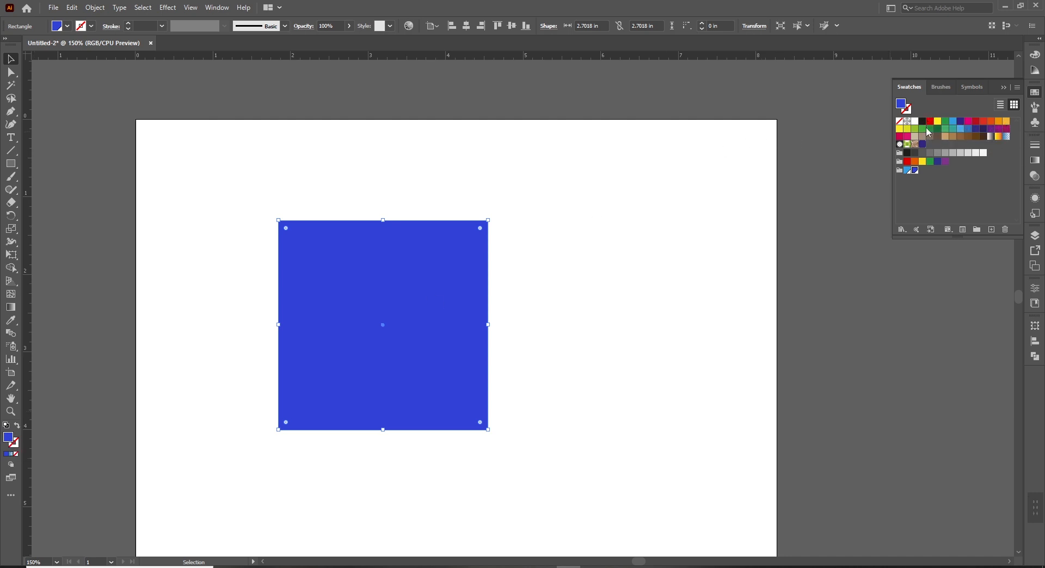
Step: Fill the square with the light orange swatch and add it to My Colors as a global swatch named Bright Orange
click(1006, 123)
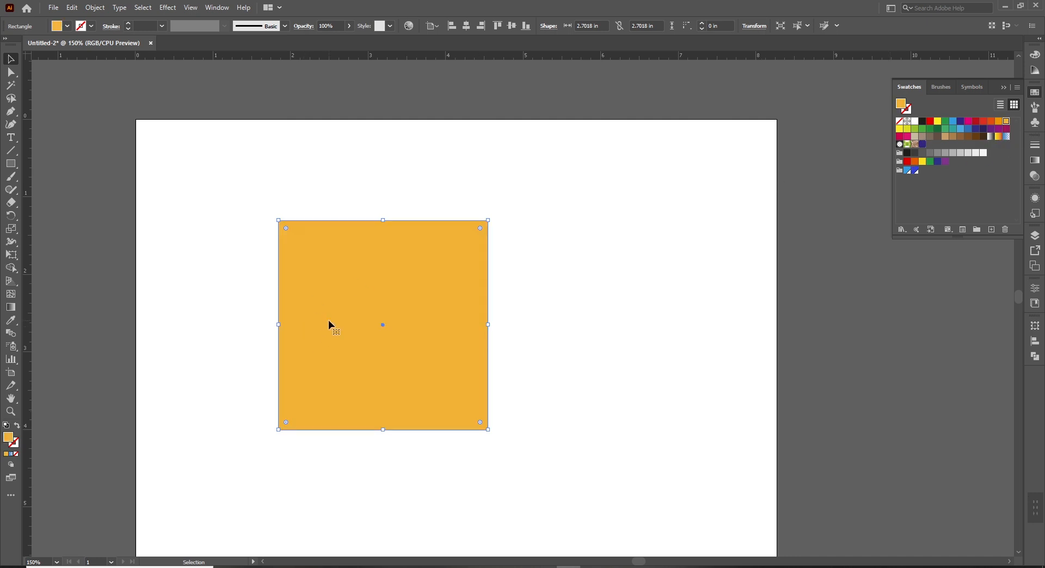
click(900, 172)
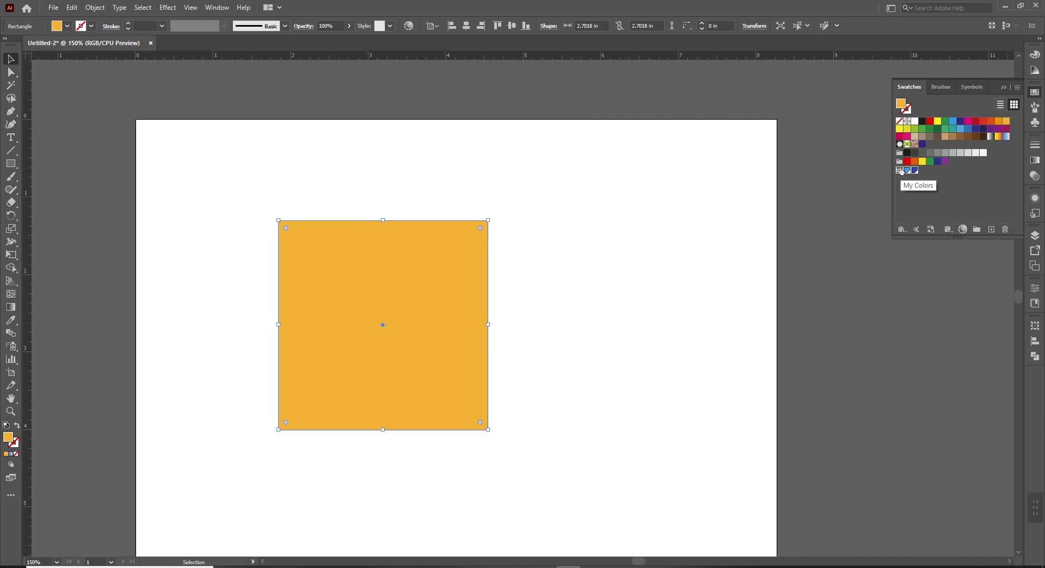
click(992, 231)
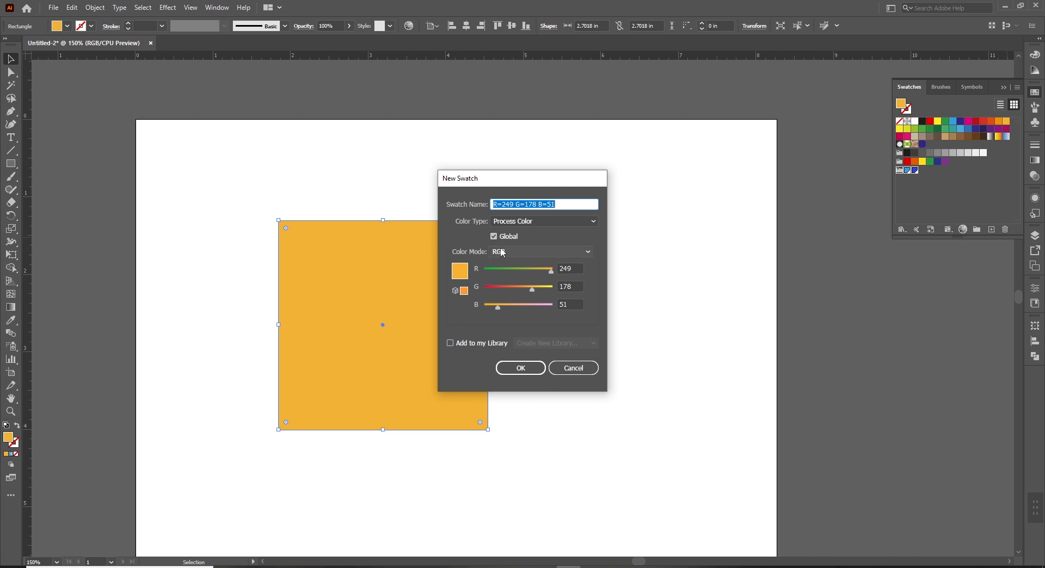
text(Orange)
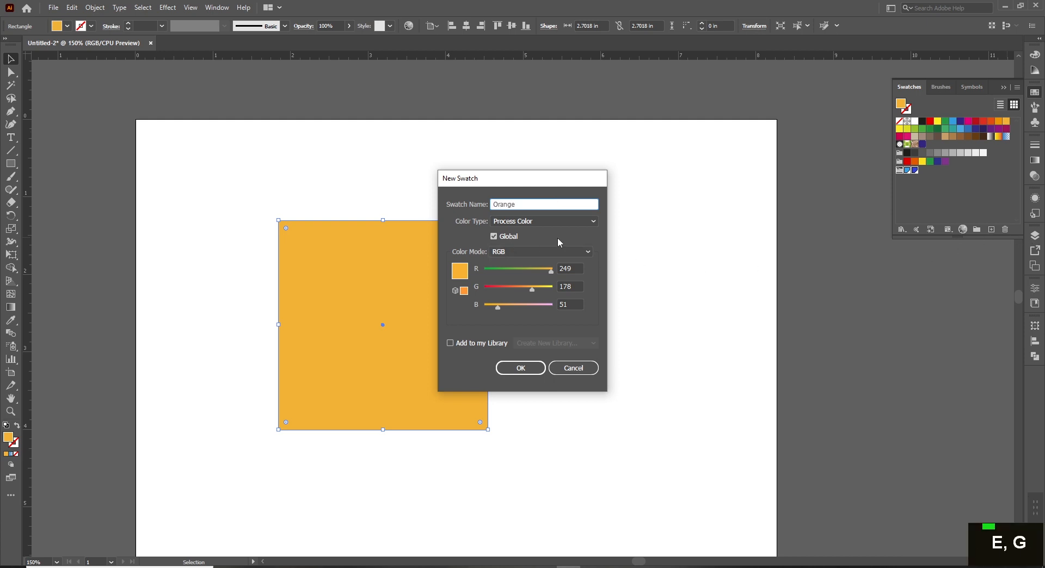
key(Home)
text(Bright)
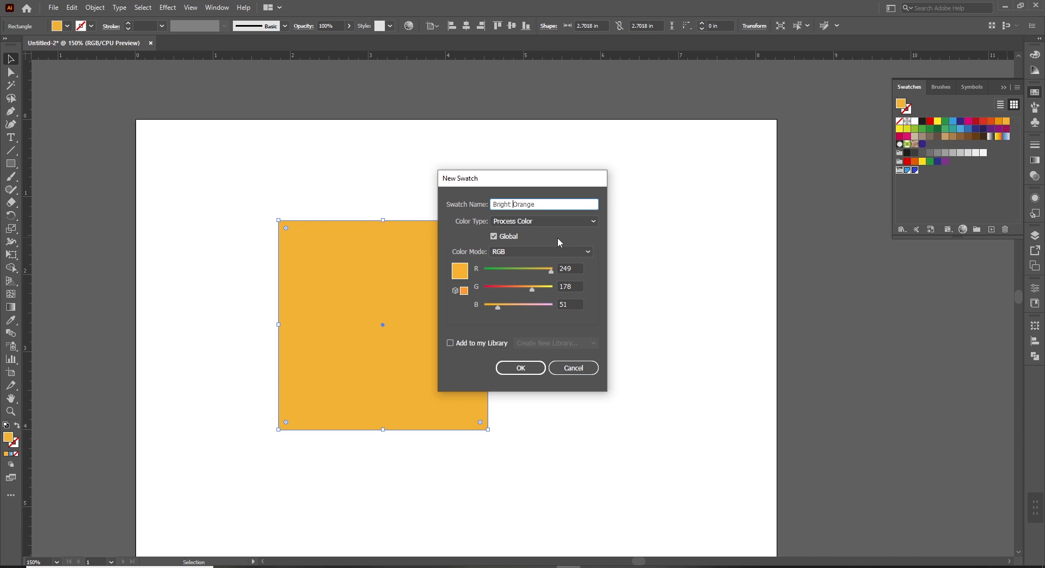
click(525, 371)
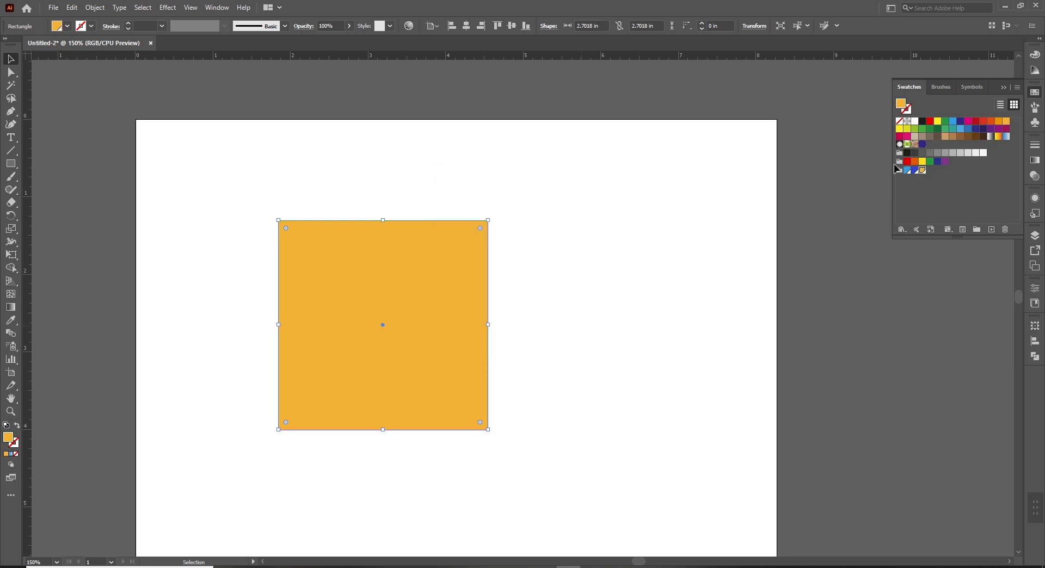
Step: Fill the square with the dark green swatch and add it to My Colors as a global swatch named Dark Green
click(937, 129)
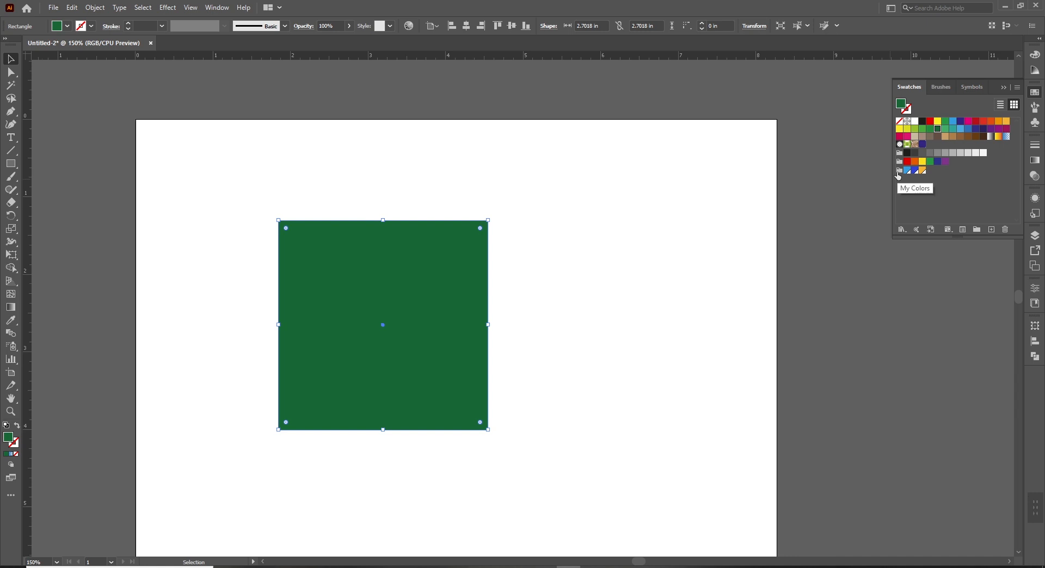
click(898, 174)
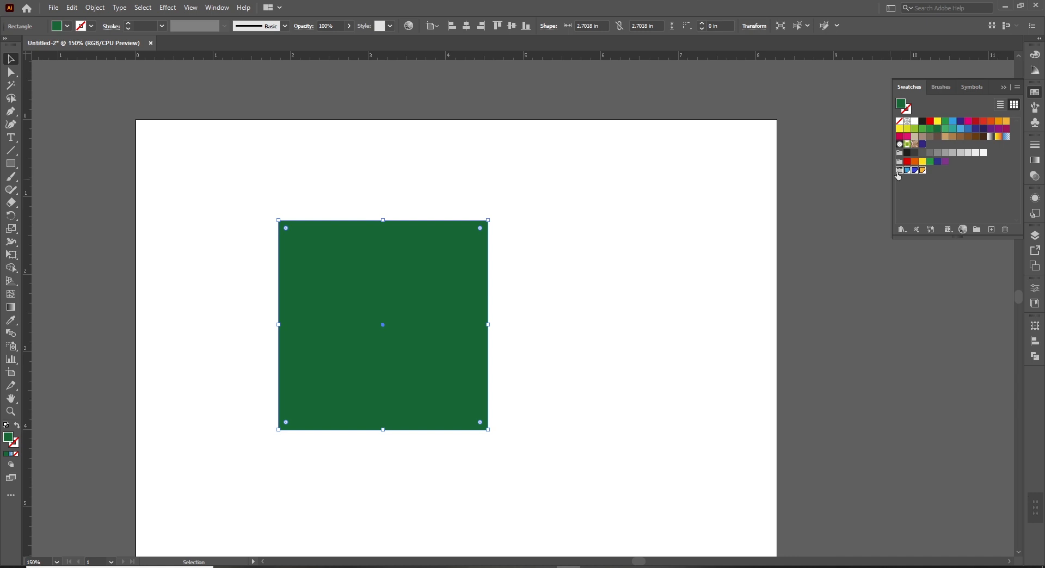
click(993, 230)
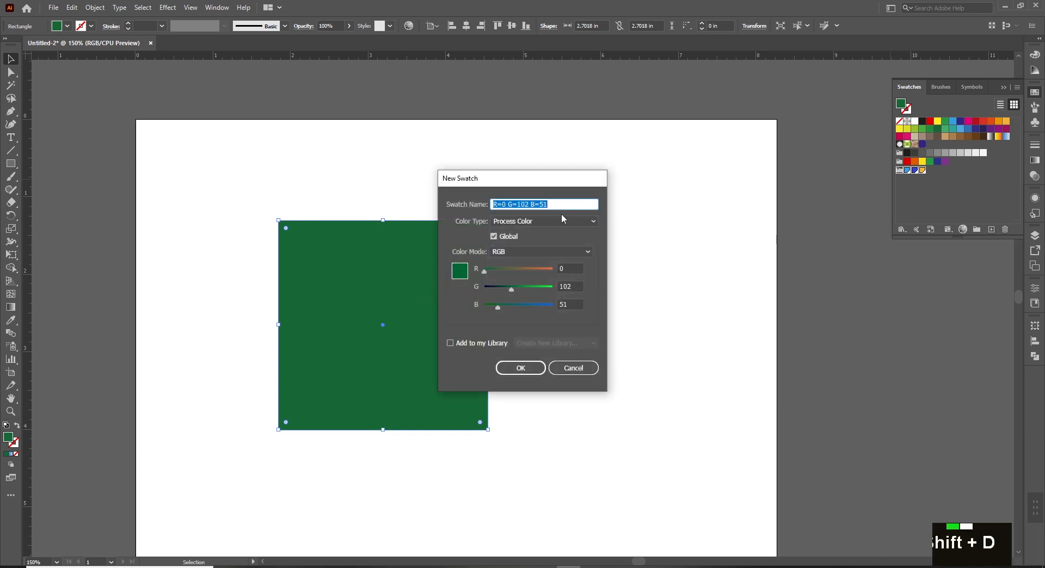
text(Dark Green)
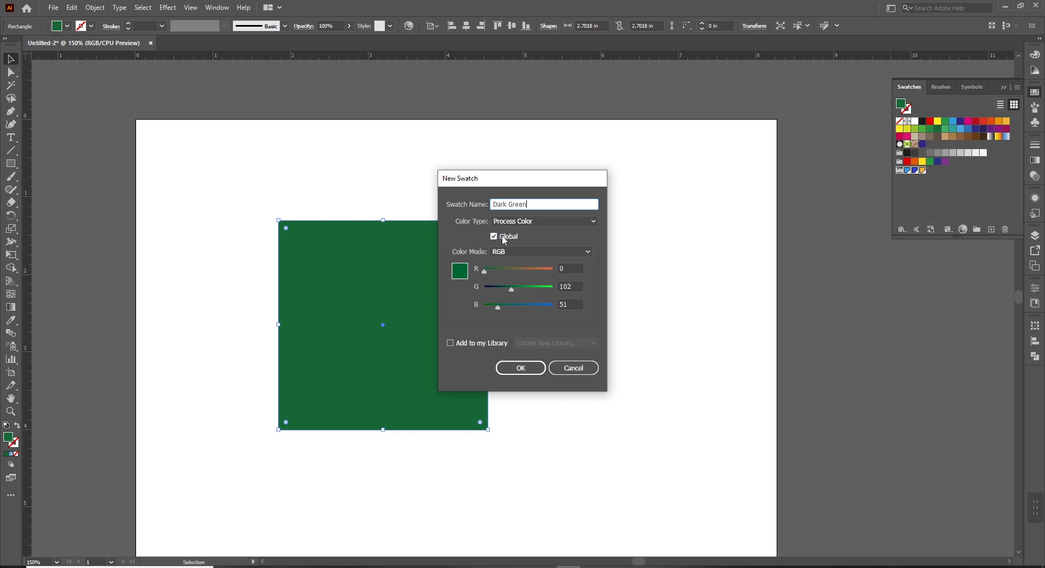
click(521, 369)
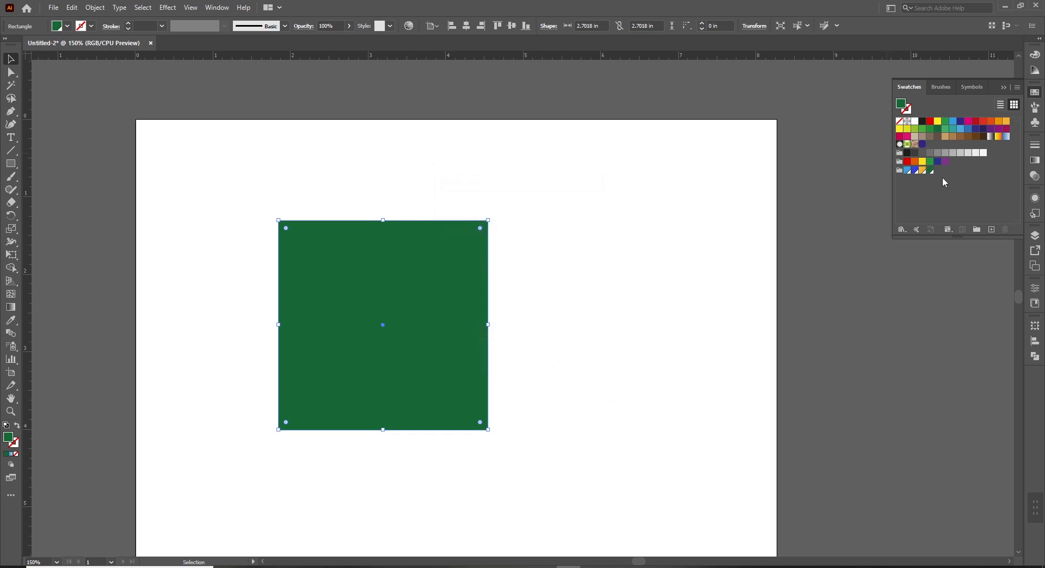
Step: Try the Bright Orange and Navy Blue swatches from My Colors on the square, finishing with the group's light blue
click(922, 171)
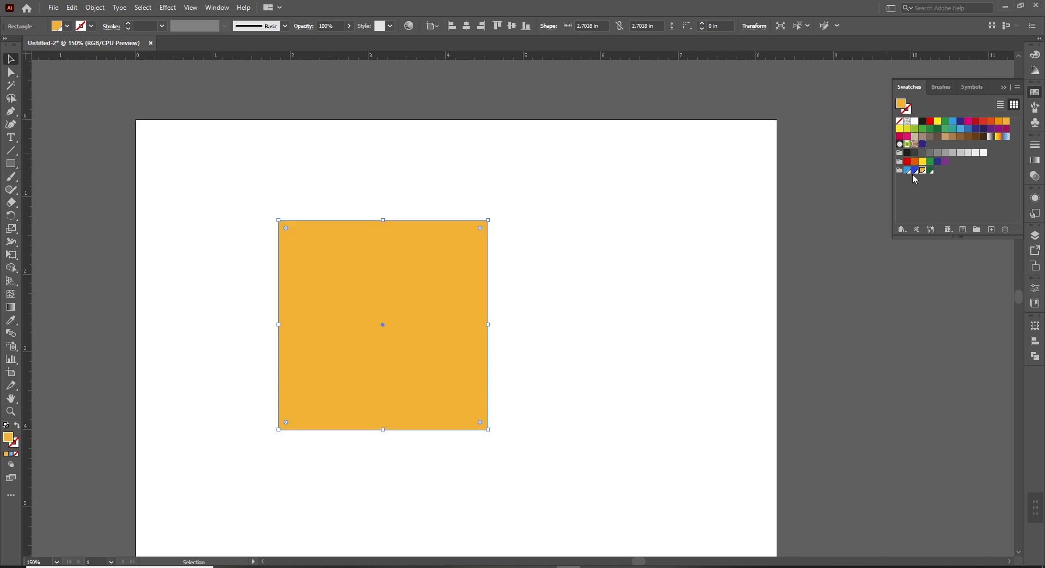
click(914, 171)
click(907, 171)
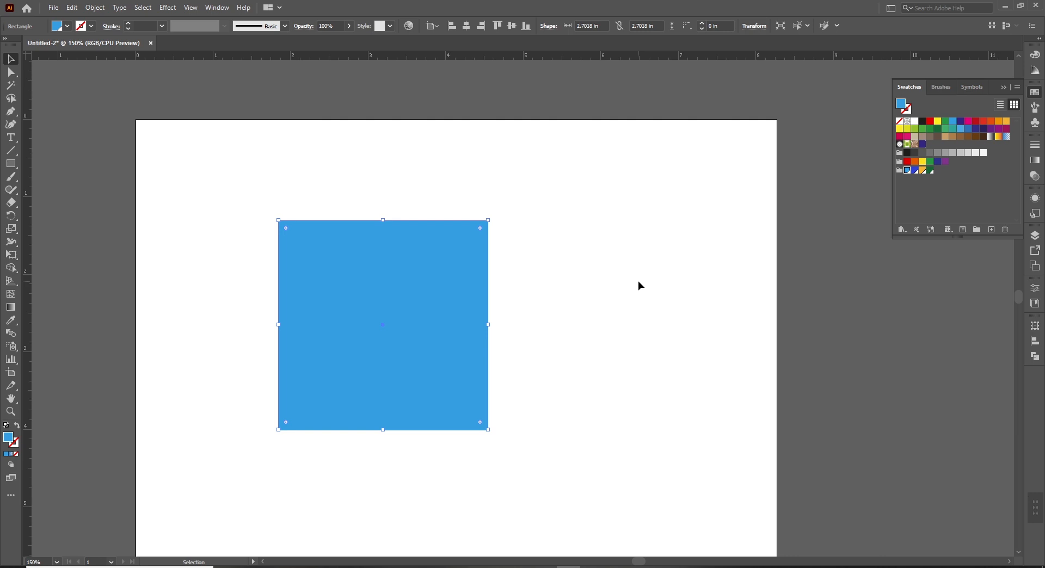
Step: Reduce the light blue square to about 1.90 in wide and make two evenly spaced copies in a horizontal row
drag(430, 290, 363, 251)
drag(268, 321, 431, 321)
key(ctrl+d)
Step: Scale the middle square down to about 1.52 in and the rightmost one to about 1.28 in, each around its centre
click(490, 286)
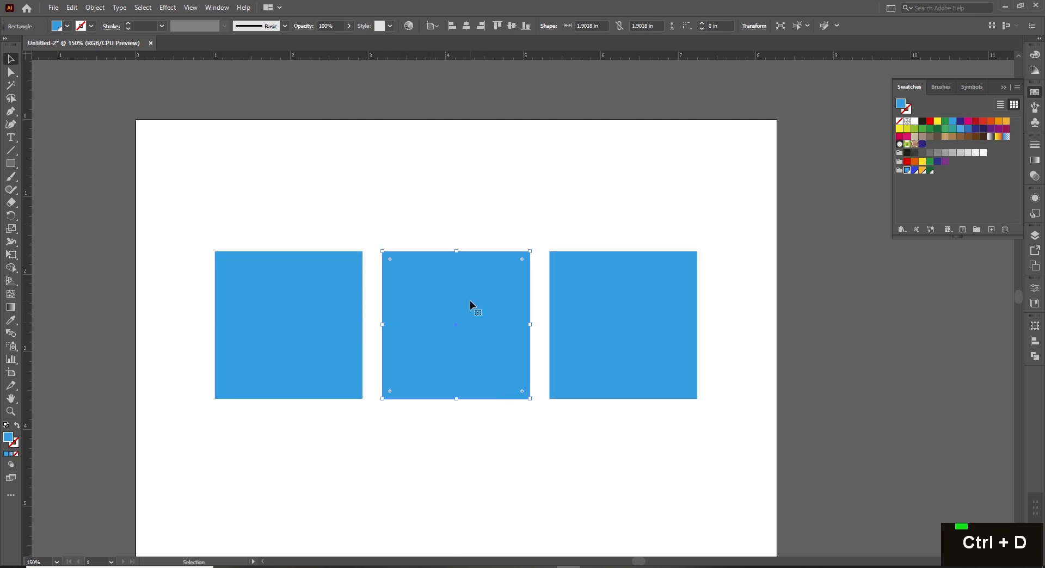
drag(531, 252, 515, 266)
click(632, 282)
drag(697, 252, 674, 267)
click(421, 234)
Step: Fill the middle square with Navy Blue and the smallest square with Bright Orange from the My Colors group
click(459, 325)
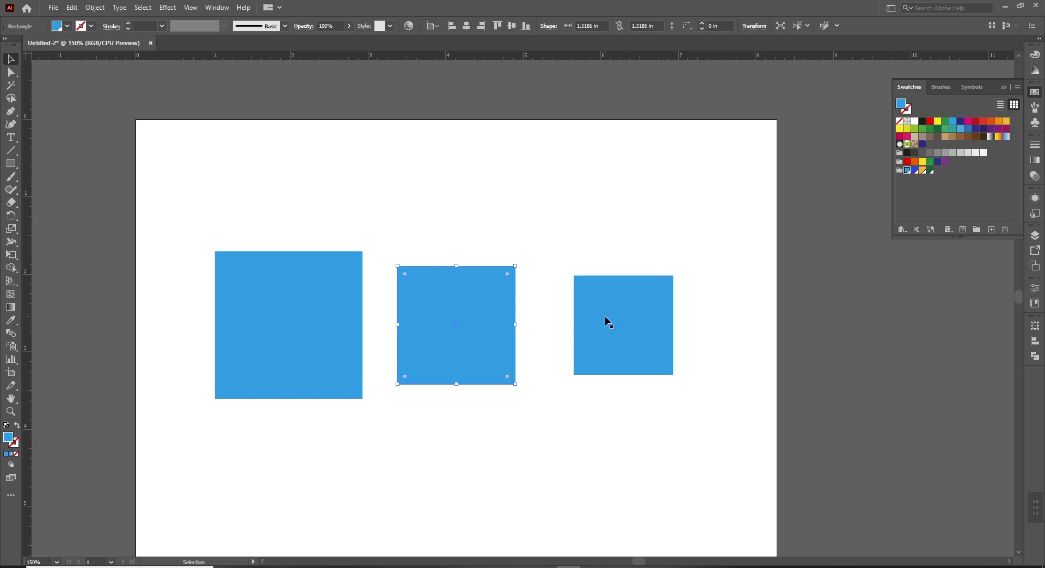
click(915, 171)
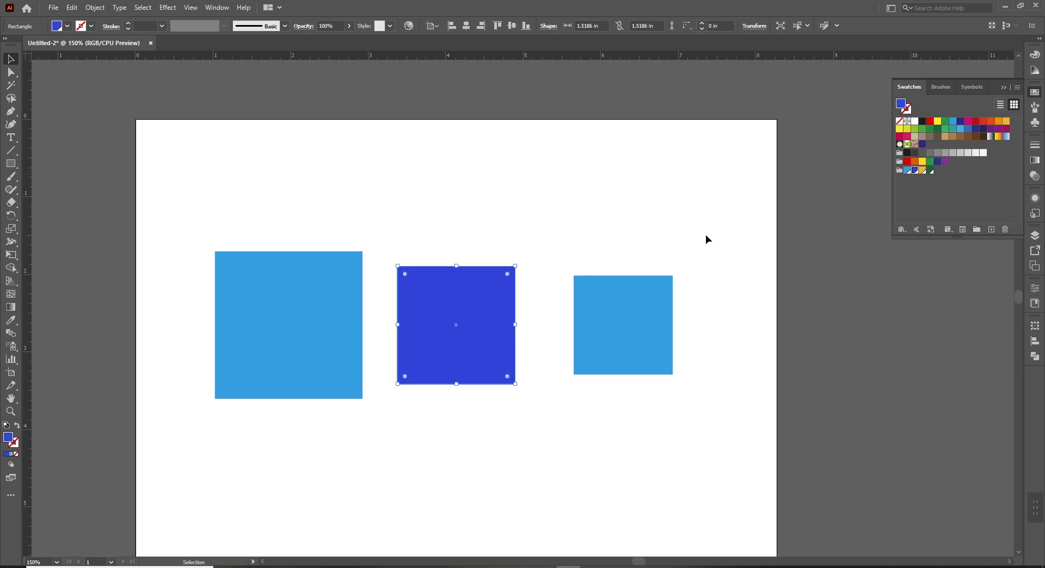
click(617, 323)
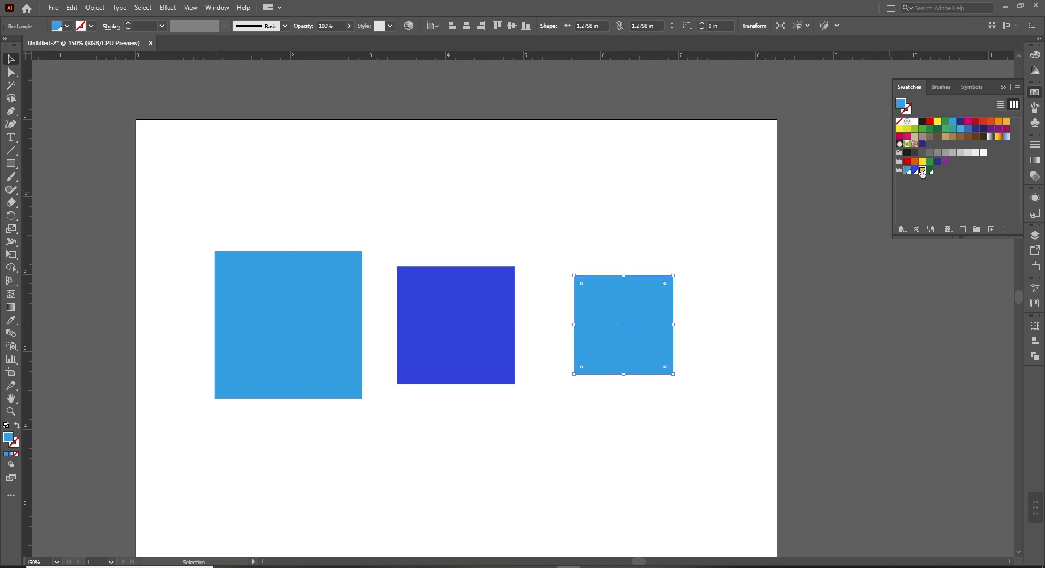
click(923, 171)
Step: Add a smaller fourth square by copying the orange one to the end of the row, fill it with Dark Green, and deselect
drag(638, 352, 673, 344)
alt+shift+drag(756, 276, 744, 283)
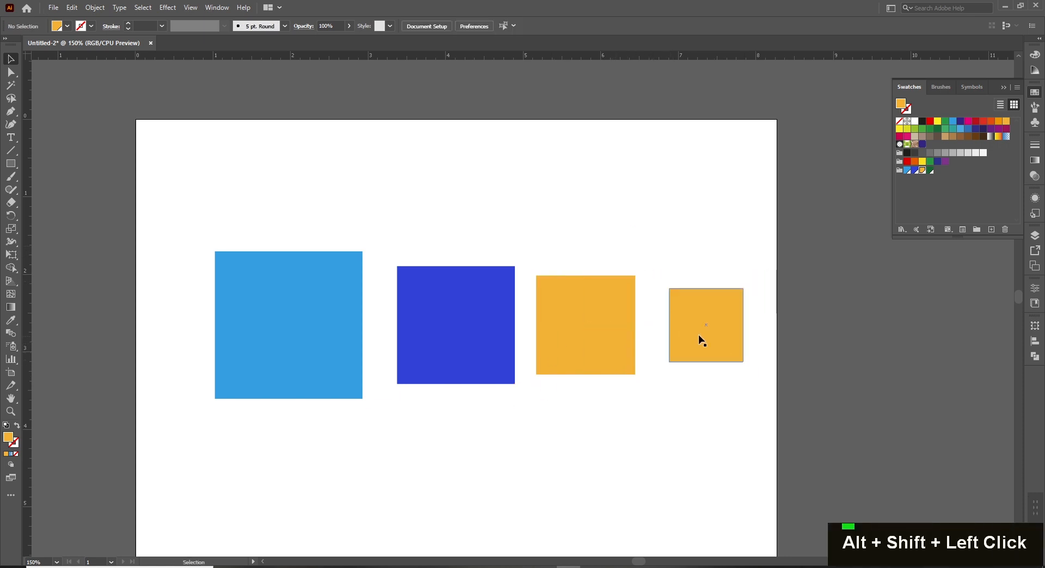
click(930, 171)
click(652, 396)
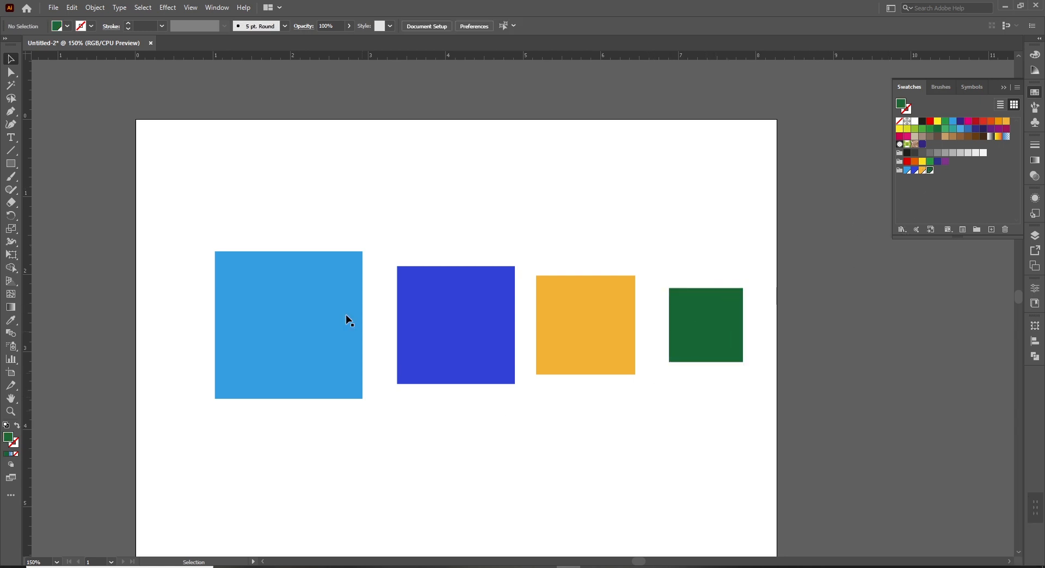
Step: Align the four squares' horizontal centres relative to the selection, move the nested stack toward the artboard's left side, and deselect it
drag(174, 203, 784, 423)
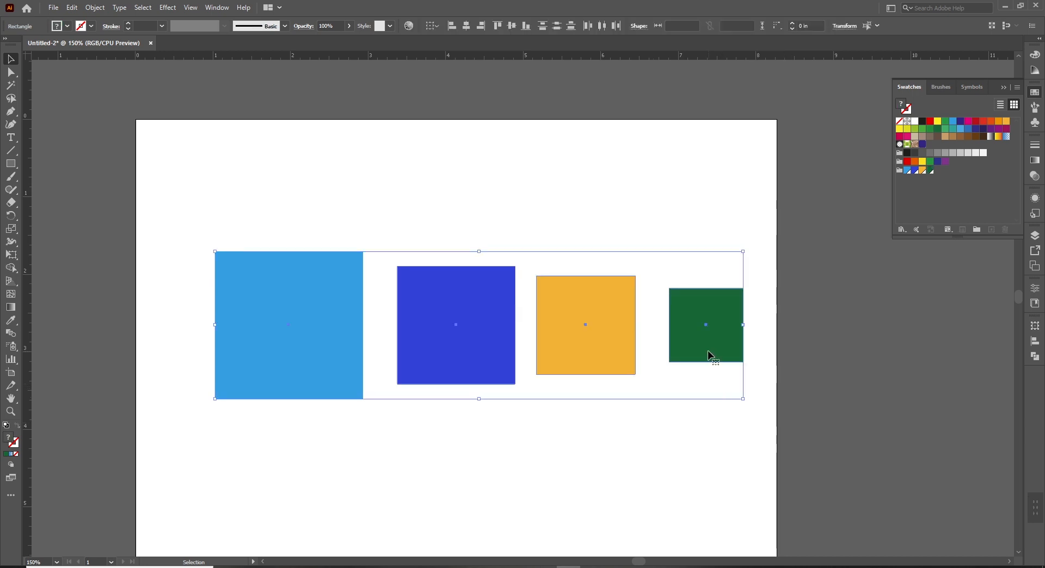
click(1035, 343)
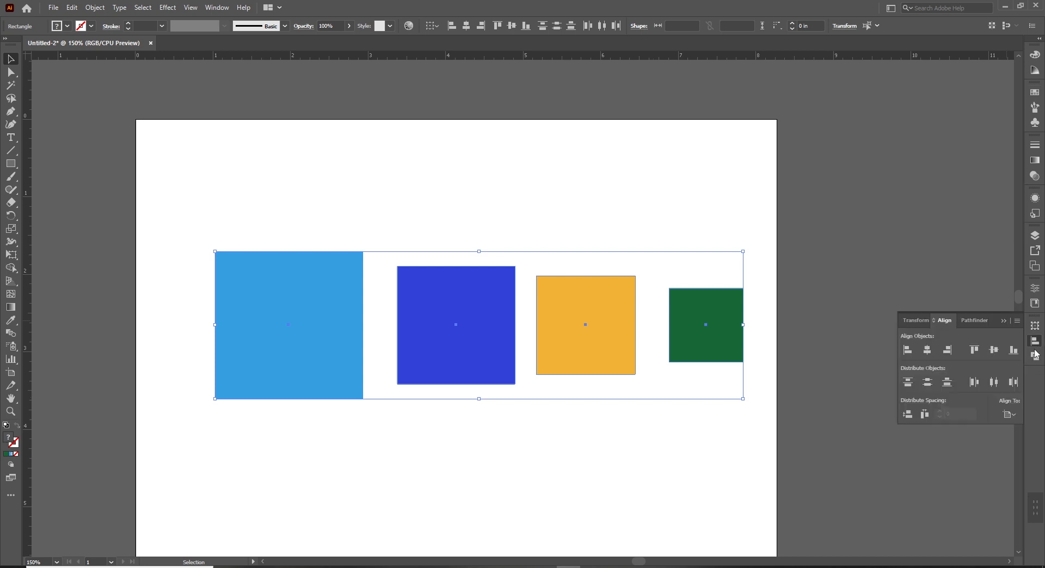
click(1009, 415)
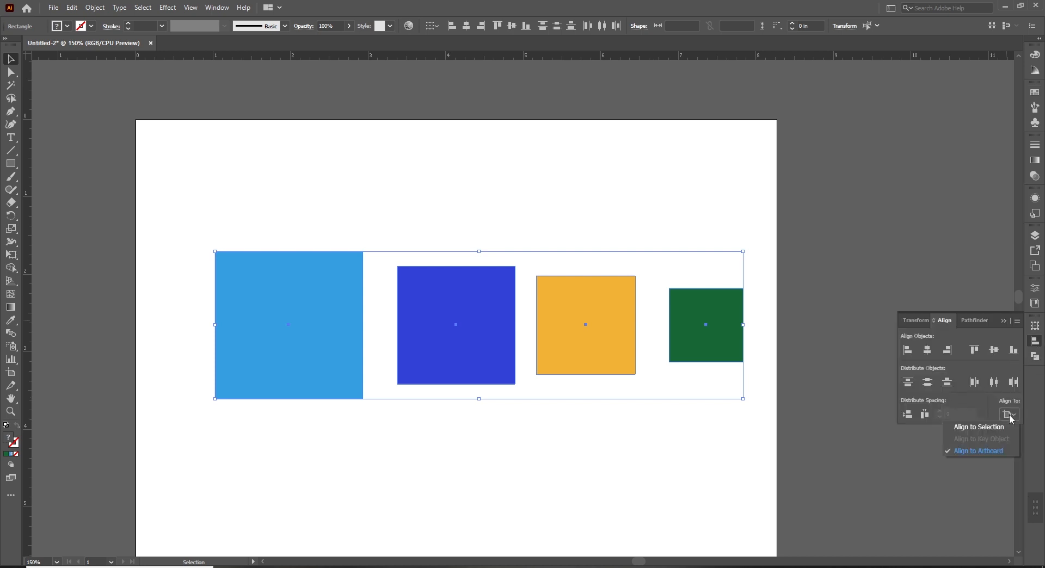
click(960, 428)
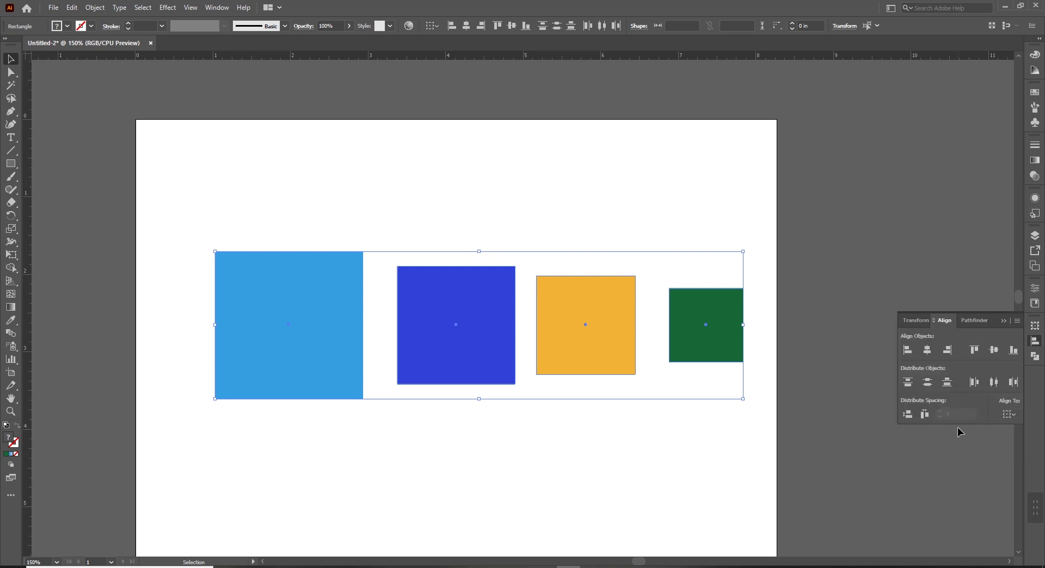
click(928, 351)
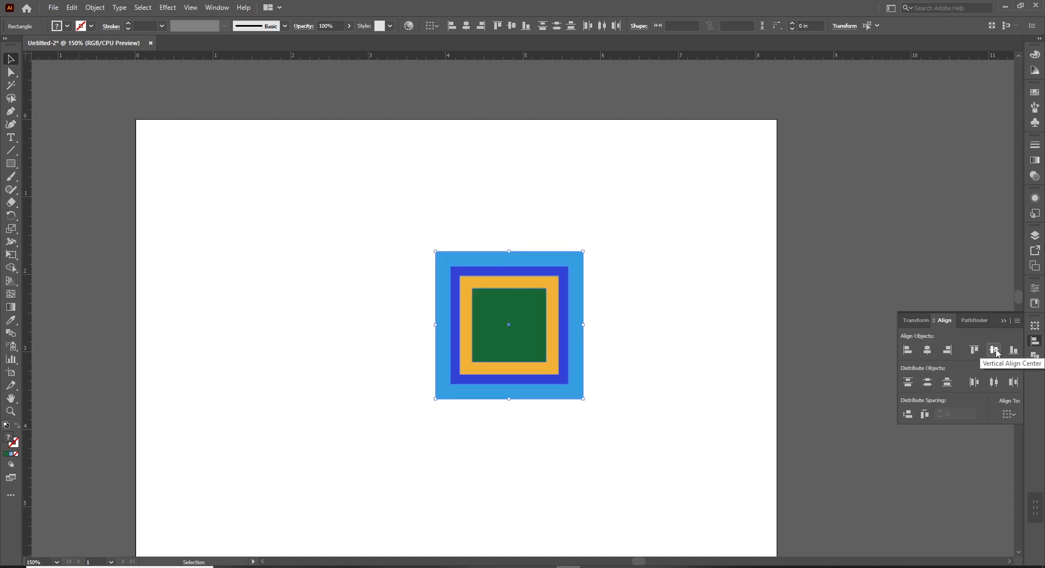
drag(569, 299, 394, 294)
click(445, 306)
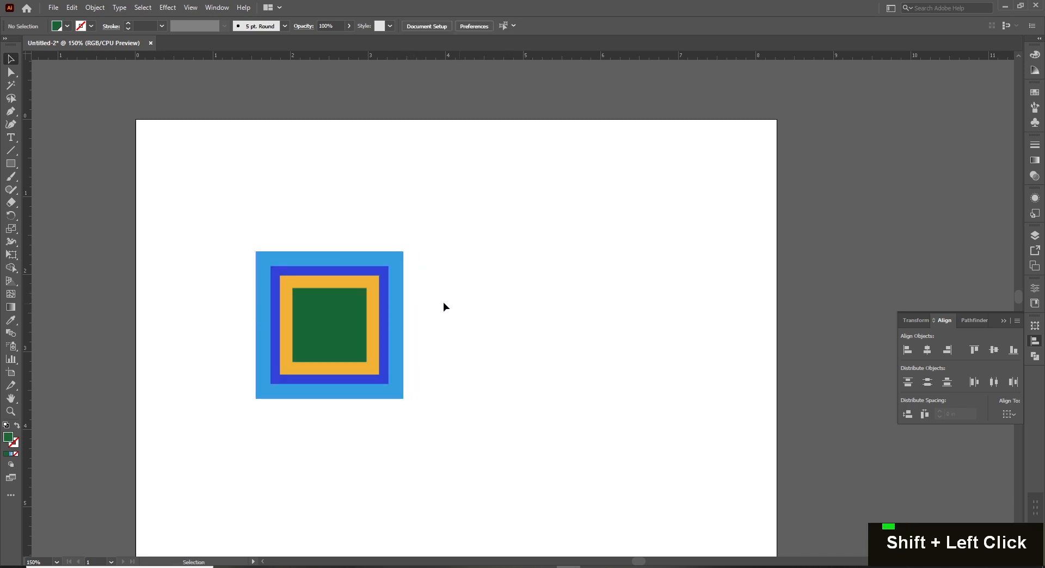
Step: Enlarge the Navy Blue square slightly around its centre to even out the bands of the nested stack, and deselect it
click(388, 272)
drag(388, 265, 392, 255)
click(480, 272)
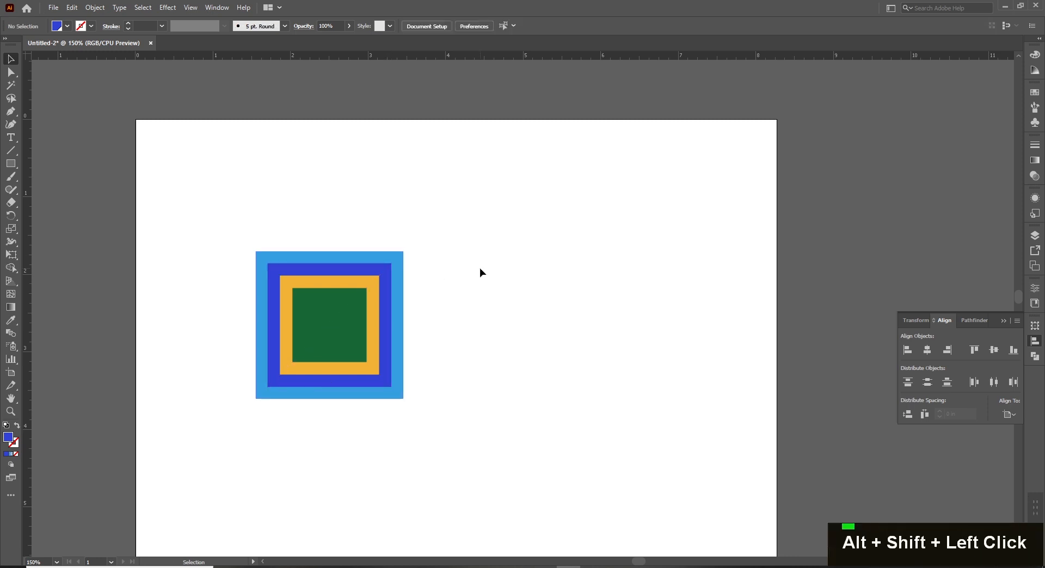
Step: Show the swatches and draw a navy rectangle about 1.26 by 1.49 in above and right of the nested squares, undoing the extra shape
ctrl+click(508, 317)
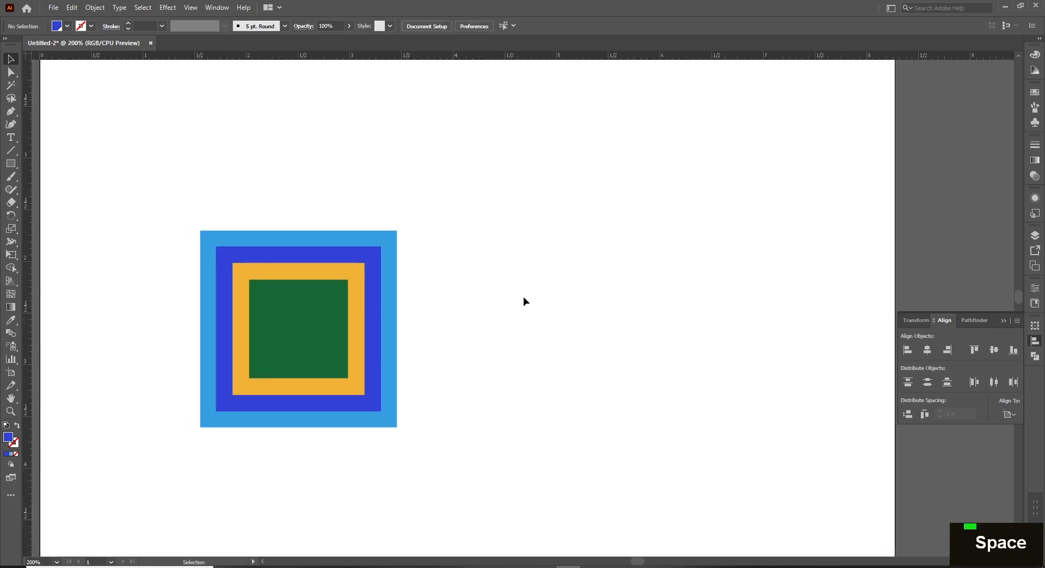
click(1035, 124)
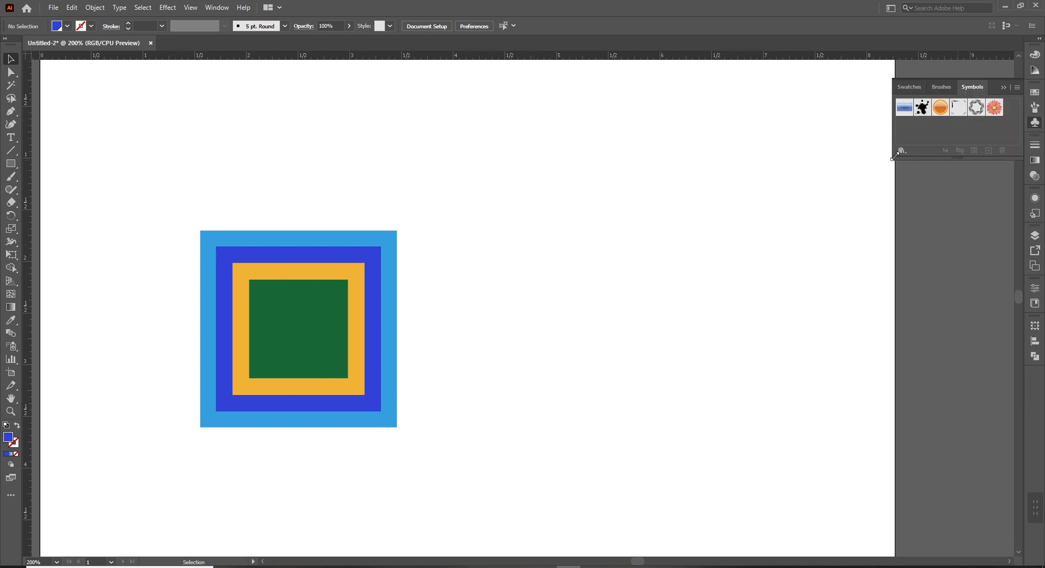
click(1035, 92)
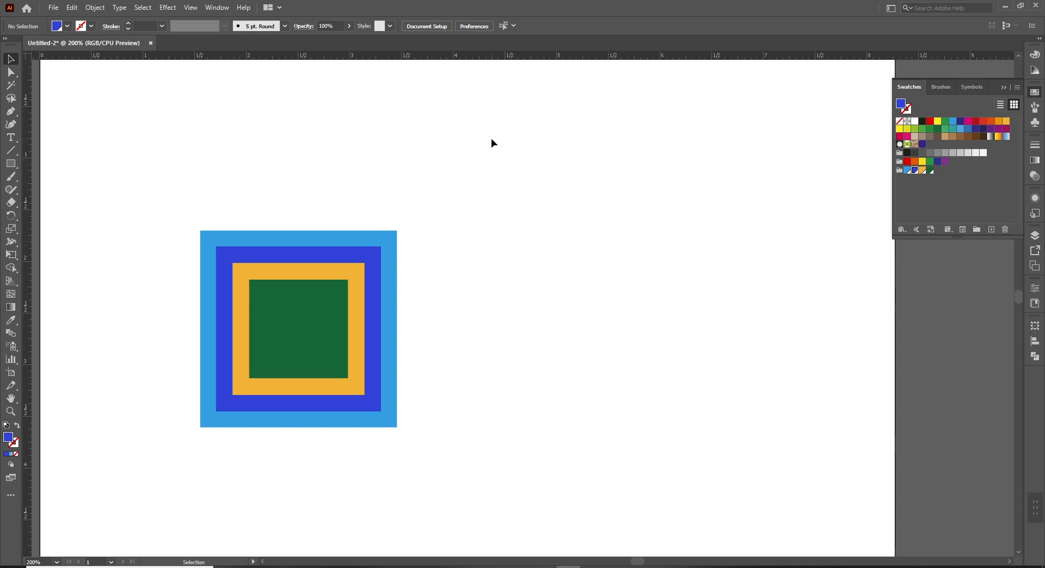
key(m)
drag(444, 99, 574, 253)
drag(531, 191, 677, 194)
key(v)
key(ctrl+z)
click(630, 213)
Step: Draw three smaller navy rectangles beside and below the large one, and select all four
key(m)
drag(604, 137, 669, 225)
drag(629, 271, 687, 370)
drag(759, 201, 821, 304)
key(v)
drag(425, 79, 844, 389)
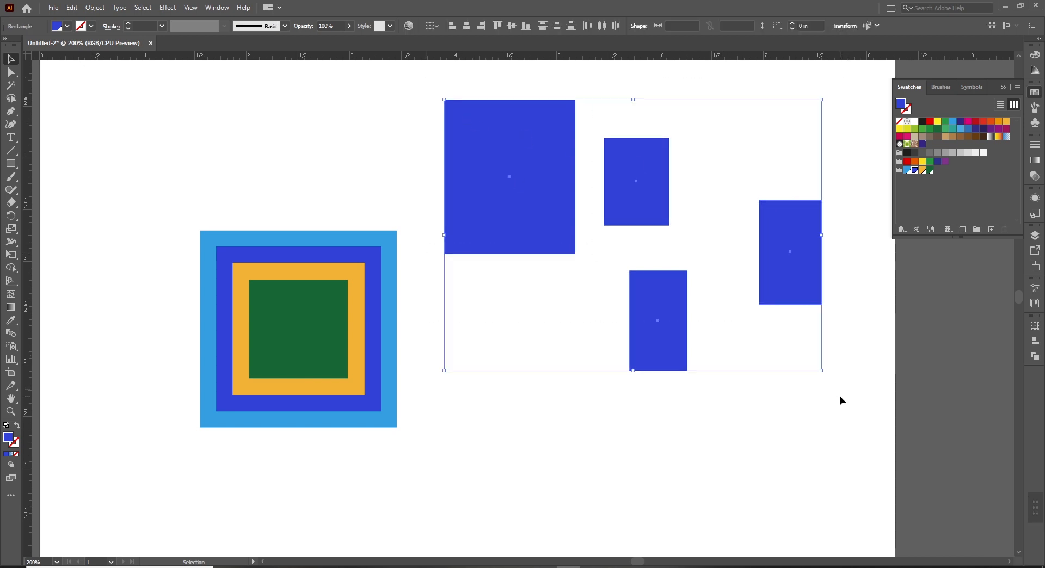
Step: Fill the four selected rectangles with the bright green 5CEF50
key(alt+Tab)
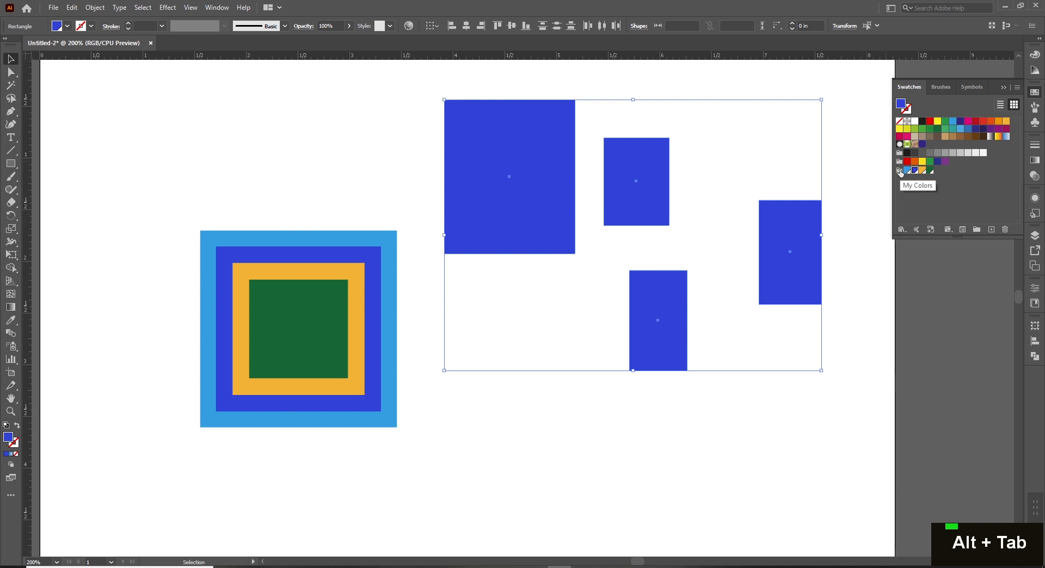
double_click(7, 437)
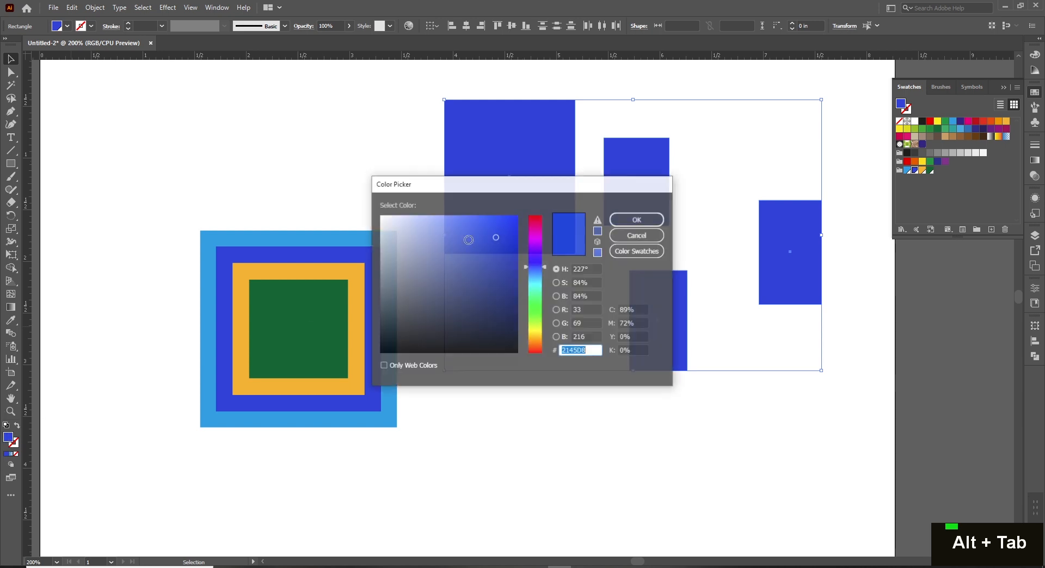
drag(537, 278, 537, 310)
drag(484, 236, 472, 223)
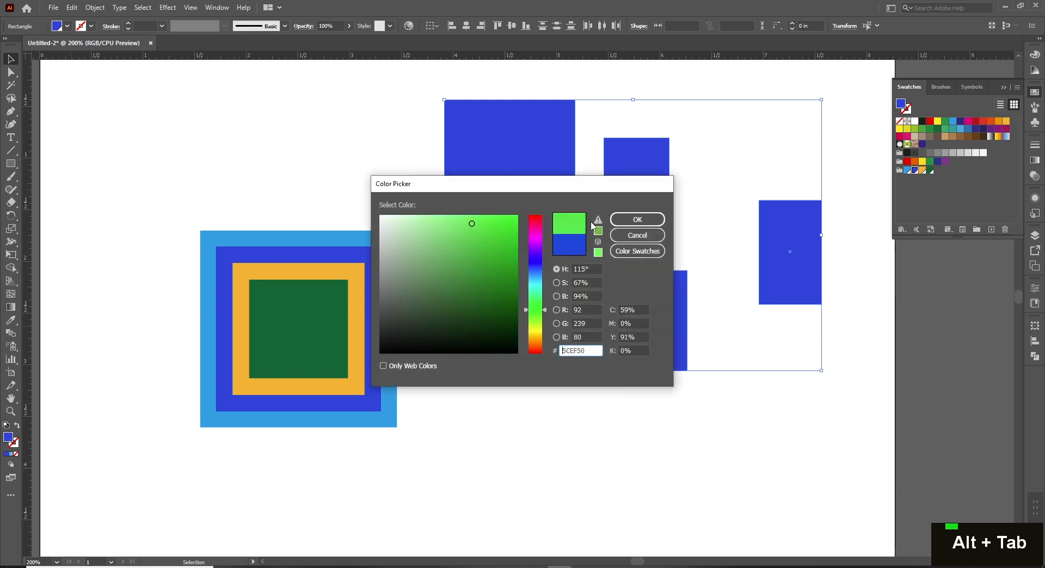
click(634, 220)
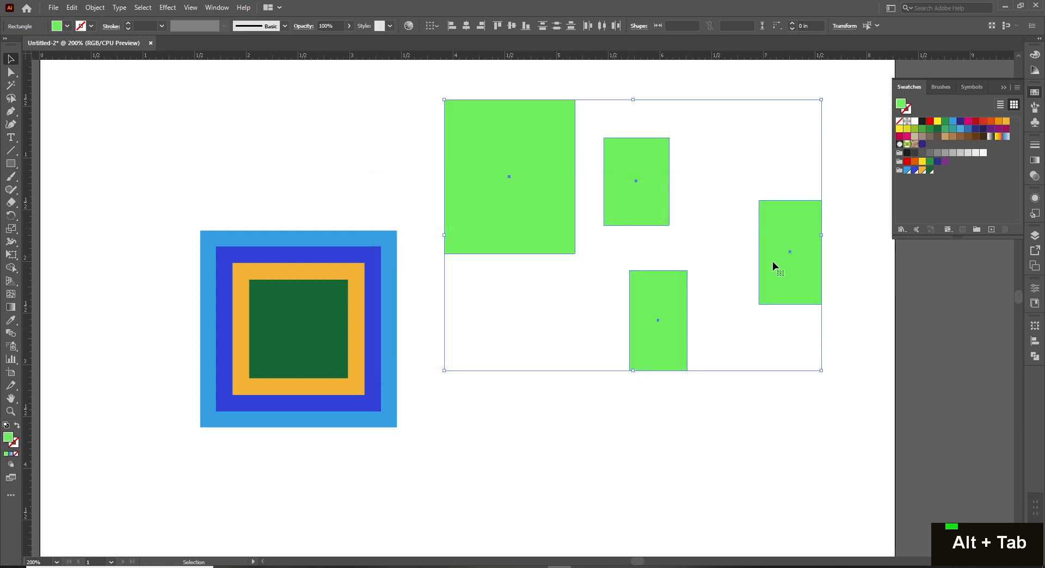
Step: Fill the four selected rectangles with the pink F7618F
double_click(9, 438)
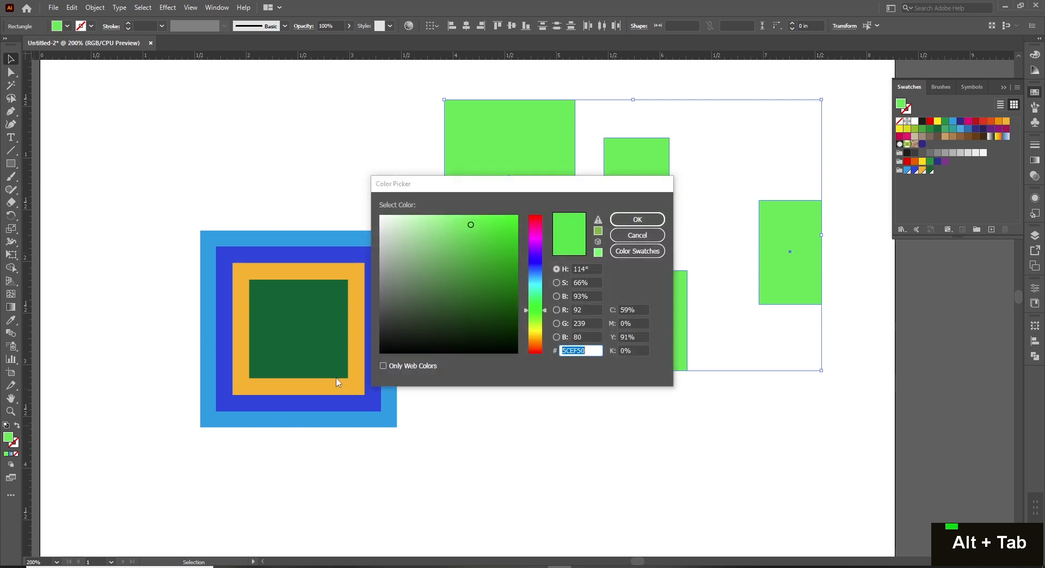
click(536, 282)
drag(535, 289, 536, 222)
click(460, 219)
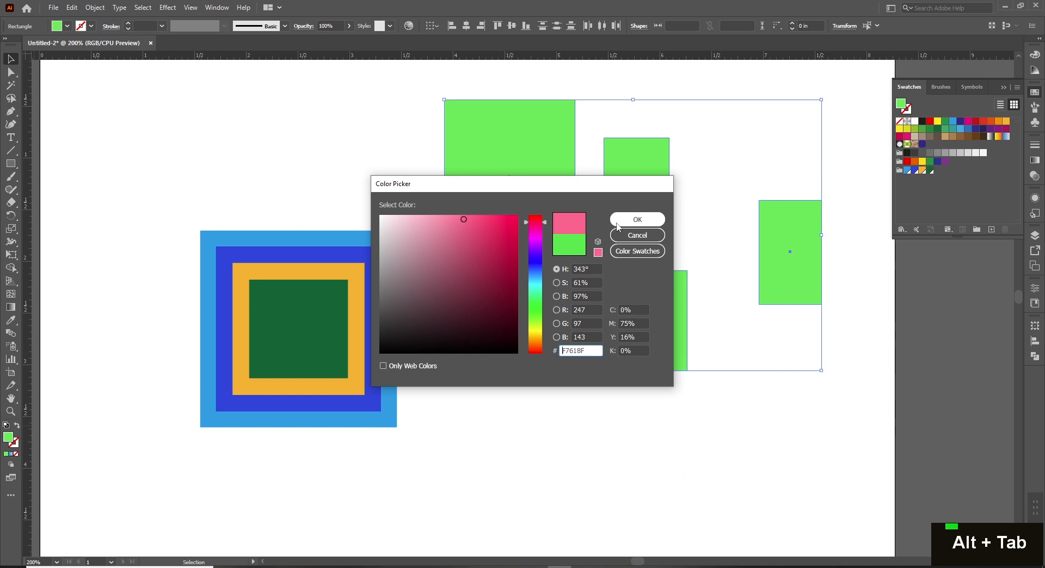
click(638, 220)
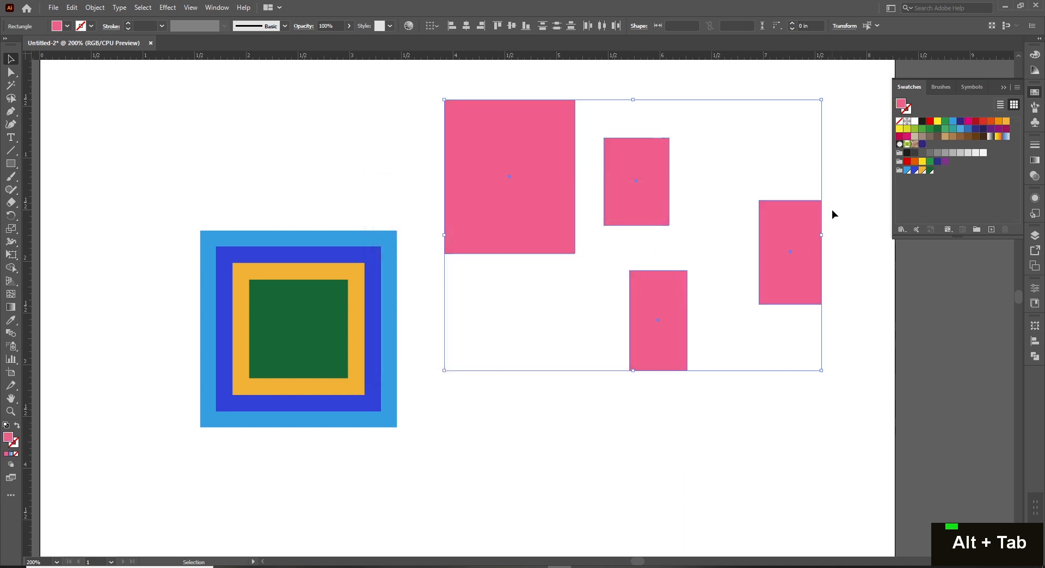
Step: Add the pink fill to the My Colors group as a non-global process colour swatch, and deselect the rectangles
click(899, 170)
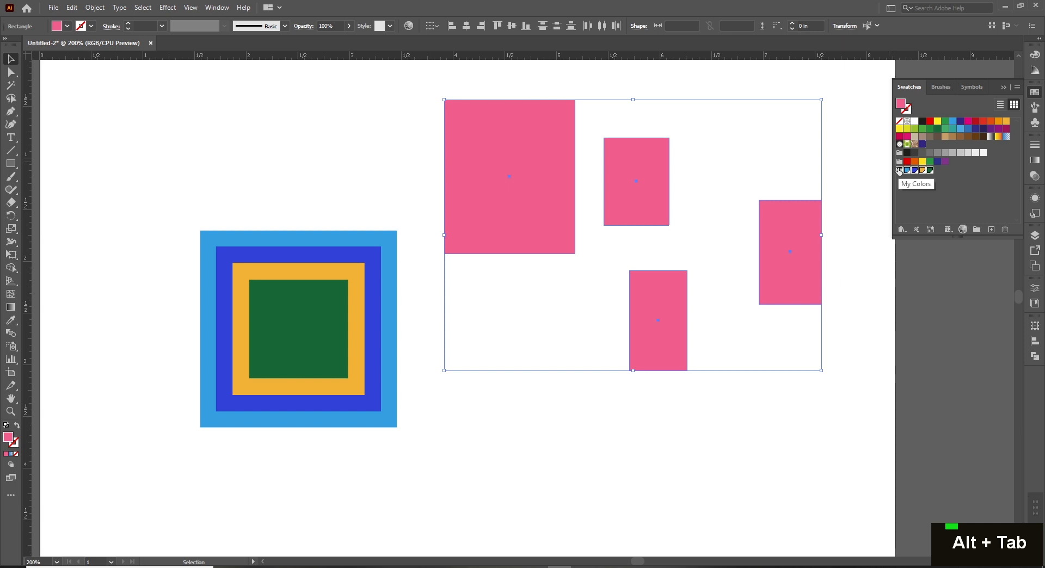
click(991, 229)
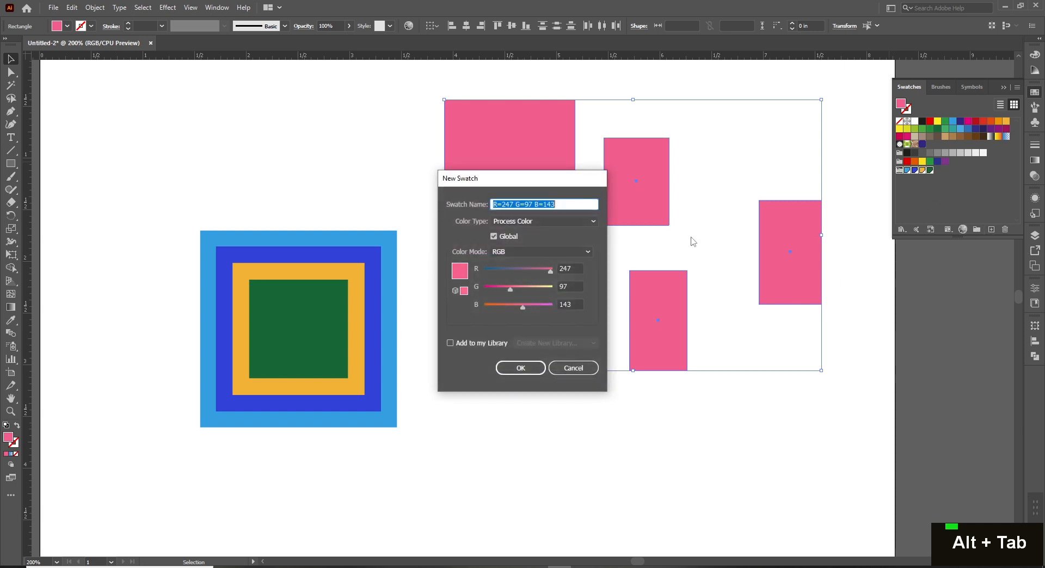
click(494, 237)
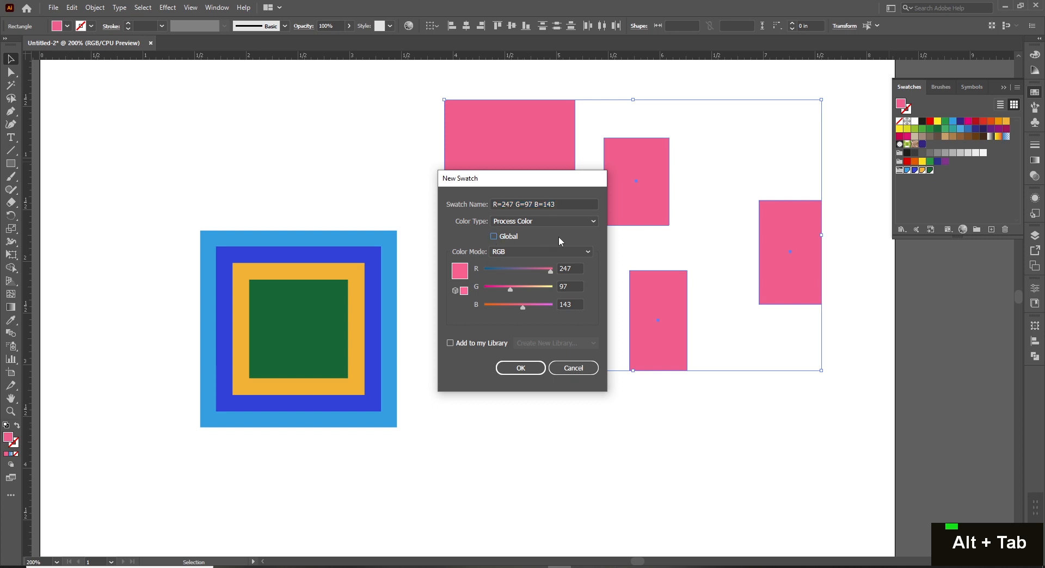
click(520, 368)
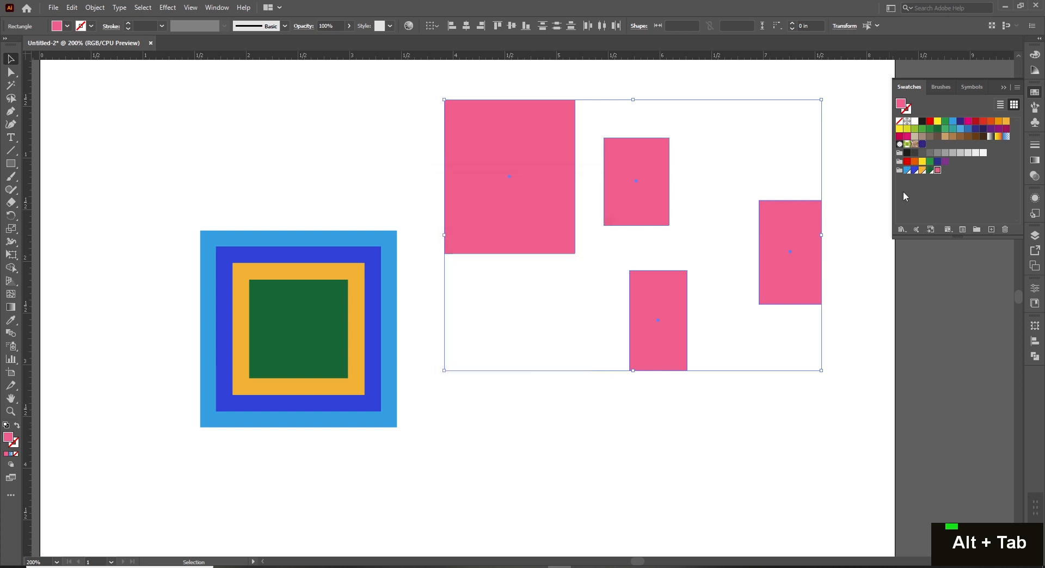
click(947, 185)
click(459, 378)
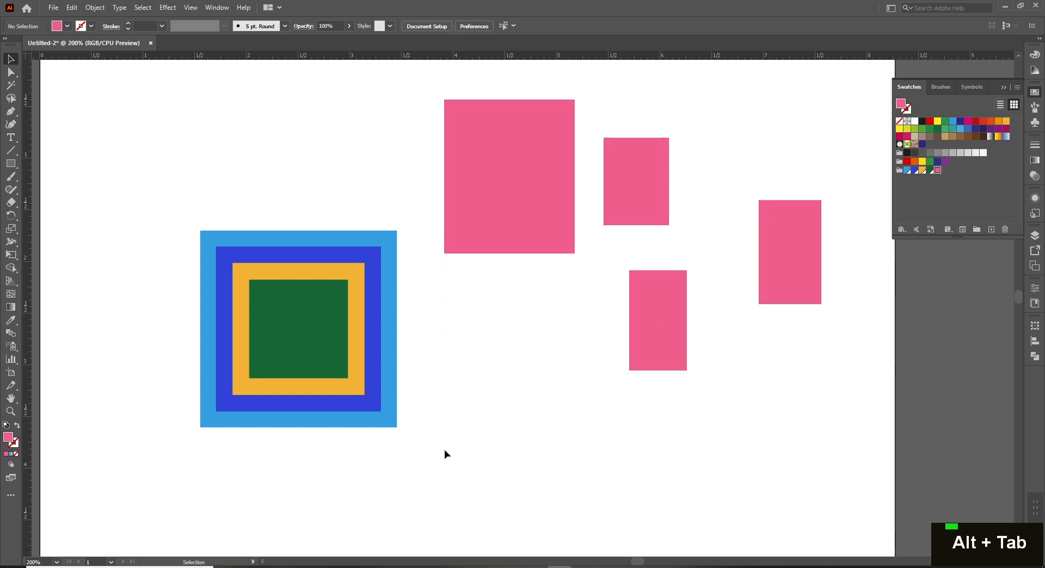
Step: Try moving the orange and the dark green squares out of the nested stack, undoing each move
drag(157, 183, 427, 464)
click(355, 285)
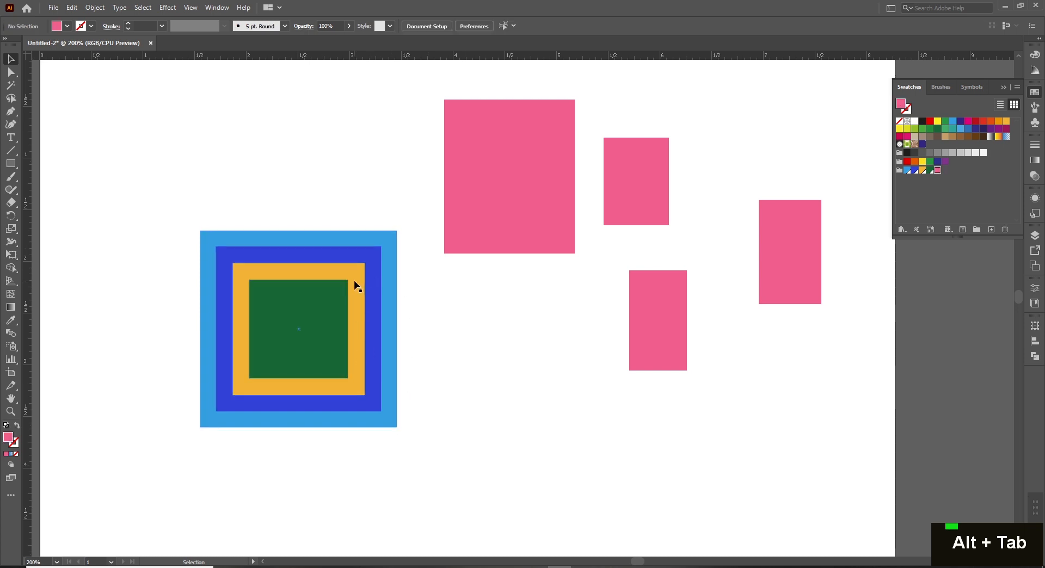
drag(350, 303, 328, 238)
key(ctrl+z)
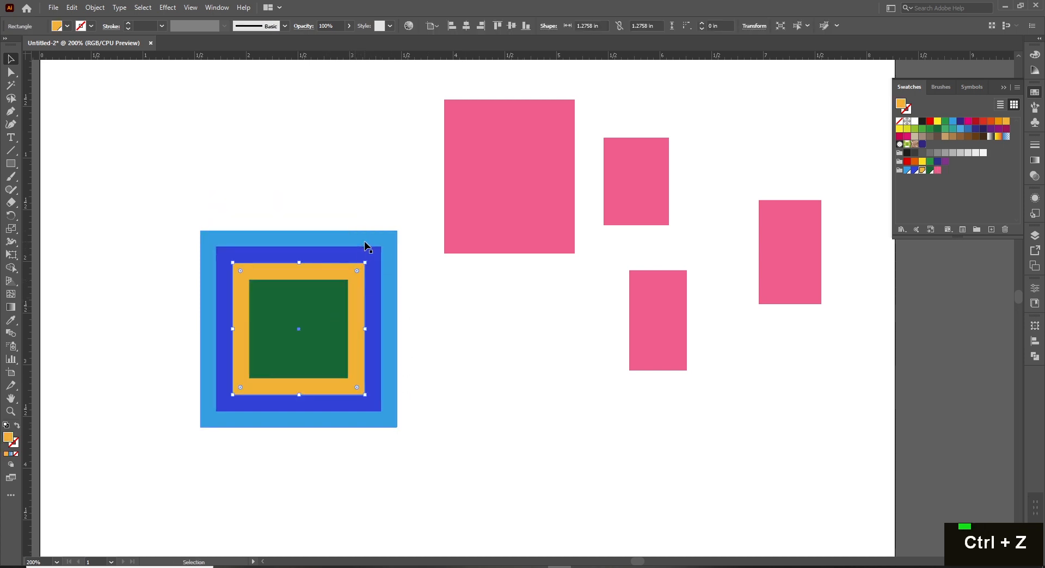
drag(301, 288, 239, 231)
key(ctrl+z)
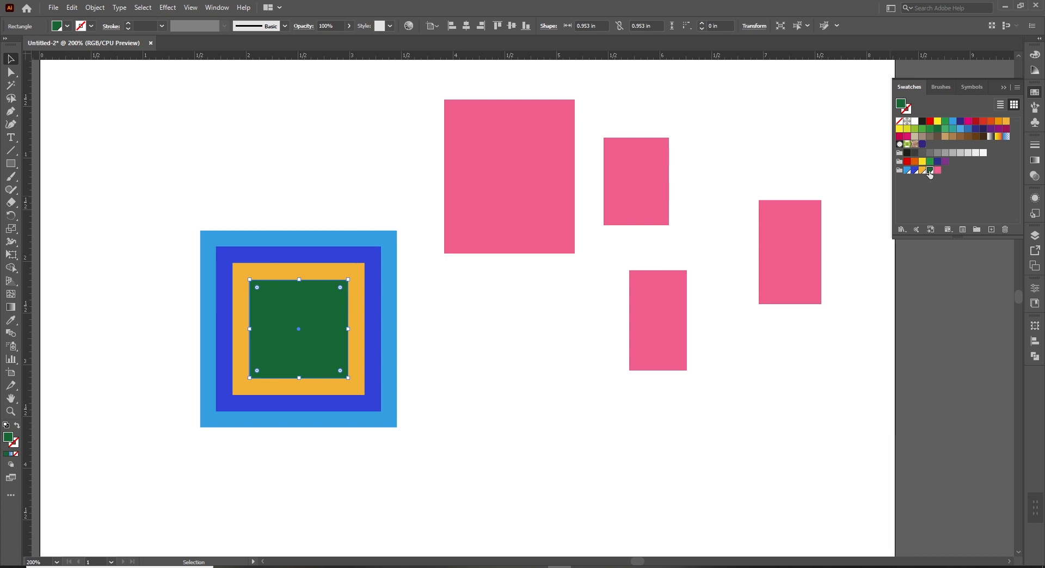
Step: Try raising the Dark Green swatch's green value to 164 with preview on, and discard the change
double_click(930, 171)
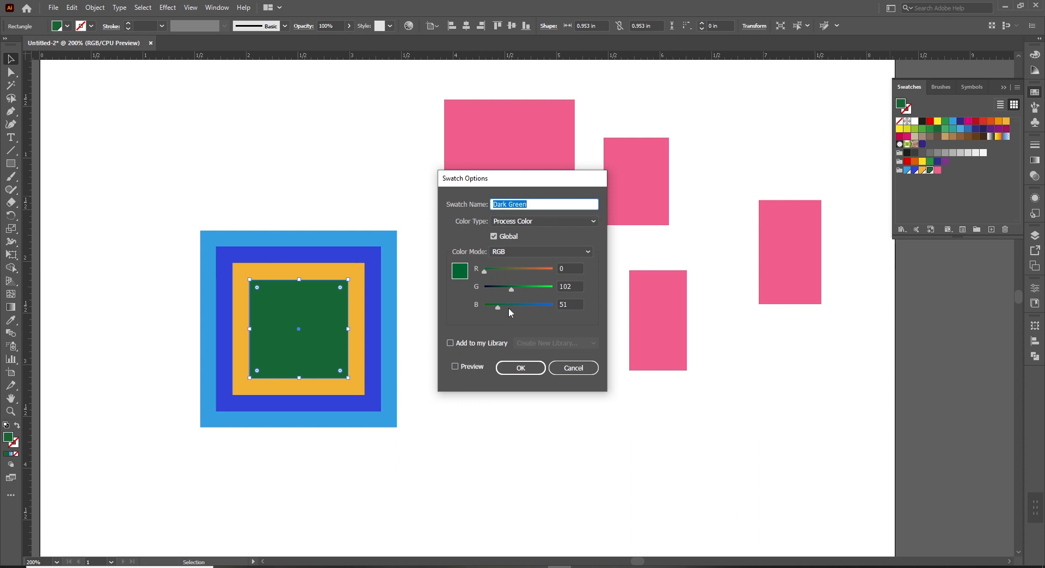
click(455, 367)
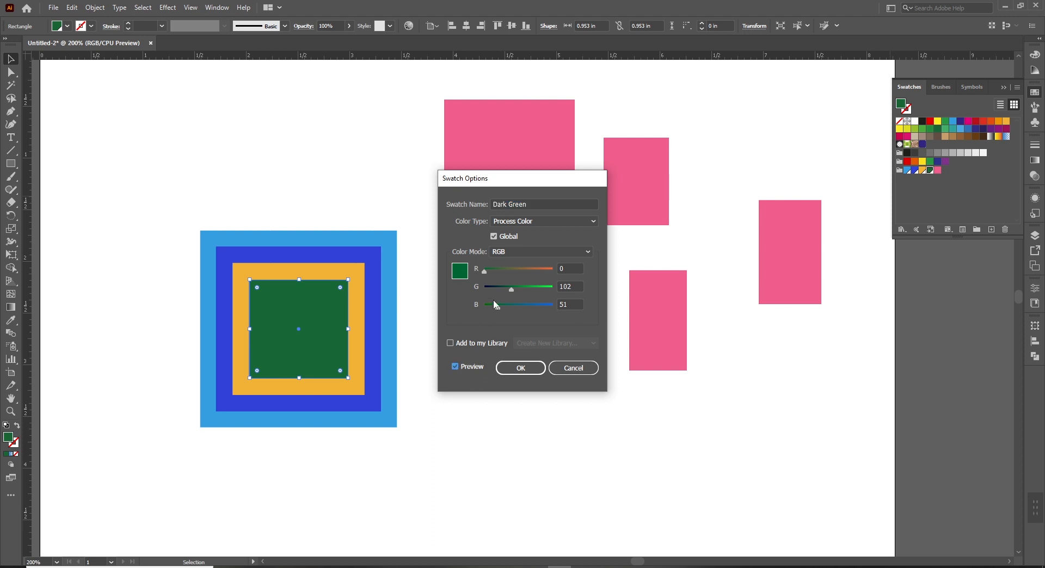
drag(511, 288, 527, 287)
drag(527, 287, 530, 287)
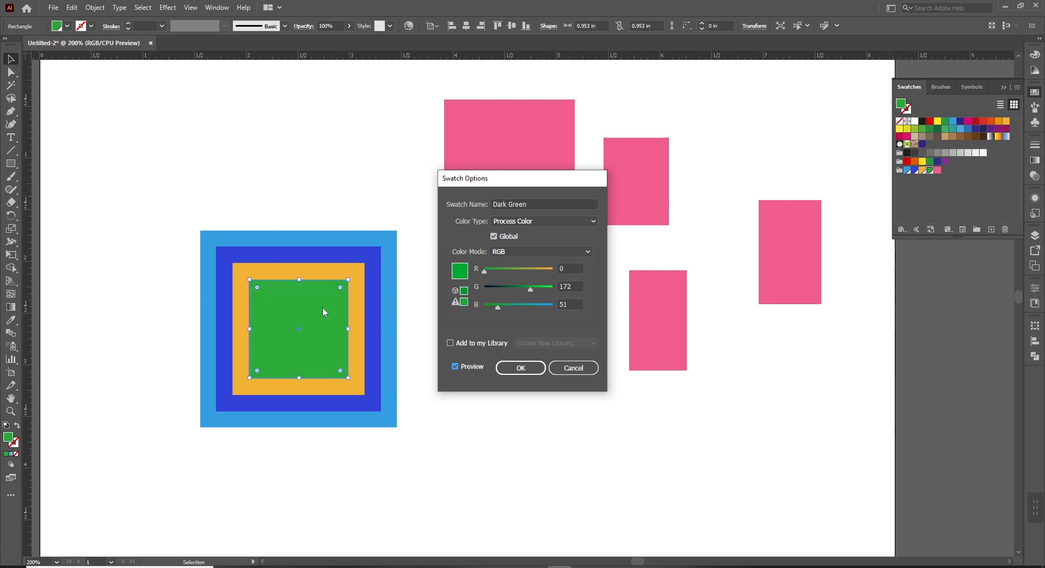
drag(530, 290, 530, 289)
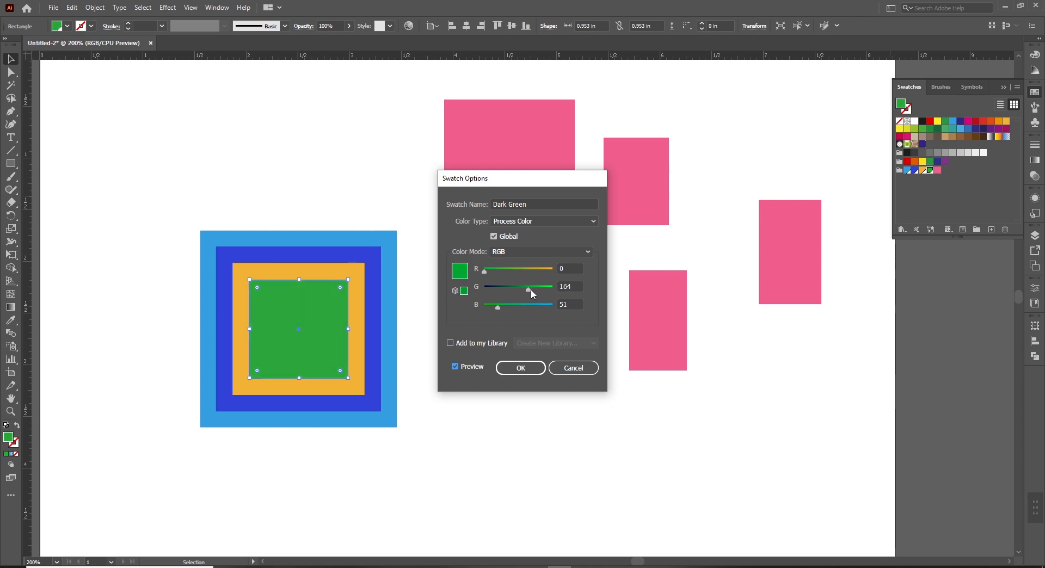
click(563, 371)
click(449, 349)
Step: Duplicate the nested-square stack three times, scaling one copy larger to the right, one small and one medium below the original
key(ctrl+alt+space)
ctrl+alt+click(515, 317)
drag(273, 199, 368, 287)
drag(319, 224, 464, 326)
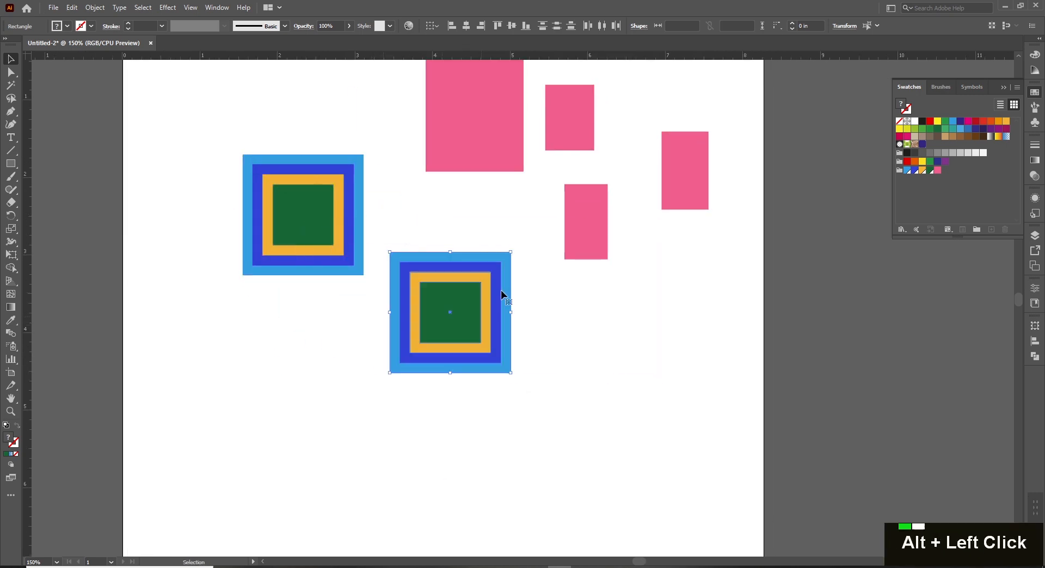
drag(508, 252, 541, 222)
drag(463, 305, 273, 396)
drag(352, 313, 345, 392)
drag(276, 466, 276, 443)
click(600, 319)
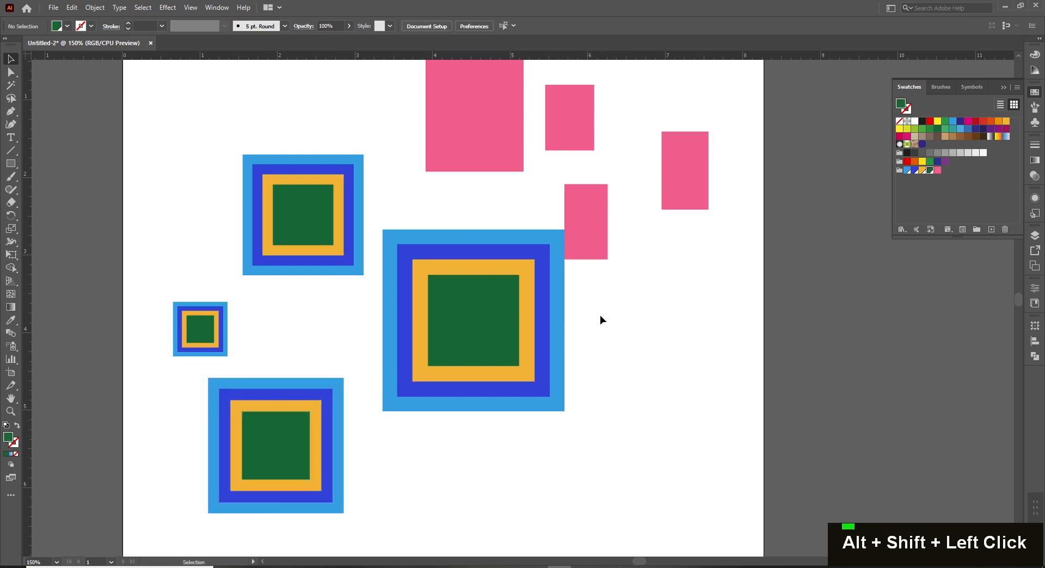
Step: Move the four pink rectangles up and to the right, clear of the largest nested stack, and deselect them
click(547, 91)
key(space)
drag(635, 205, 619, 326)
drag(366, 162, 717, 288)
key(space)
drag(605, 505, 647, 380)
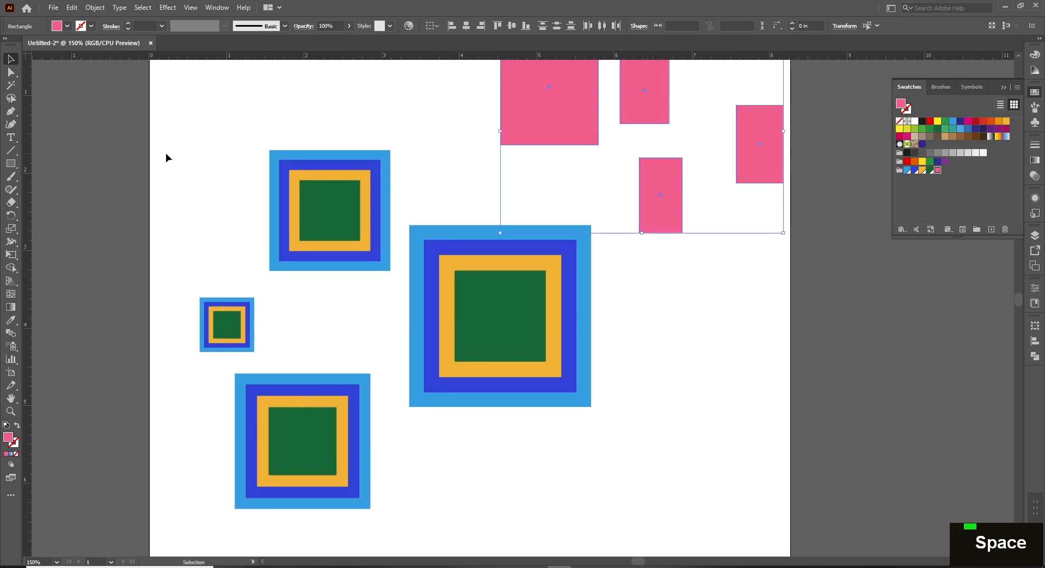
click(170, 177)
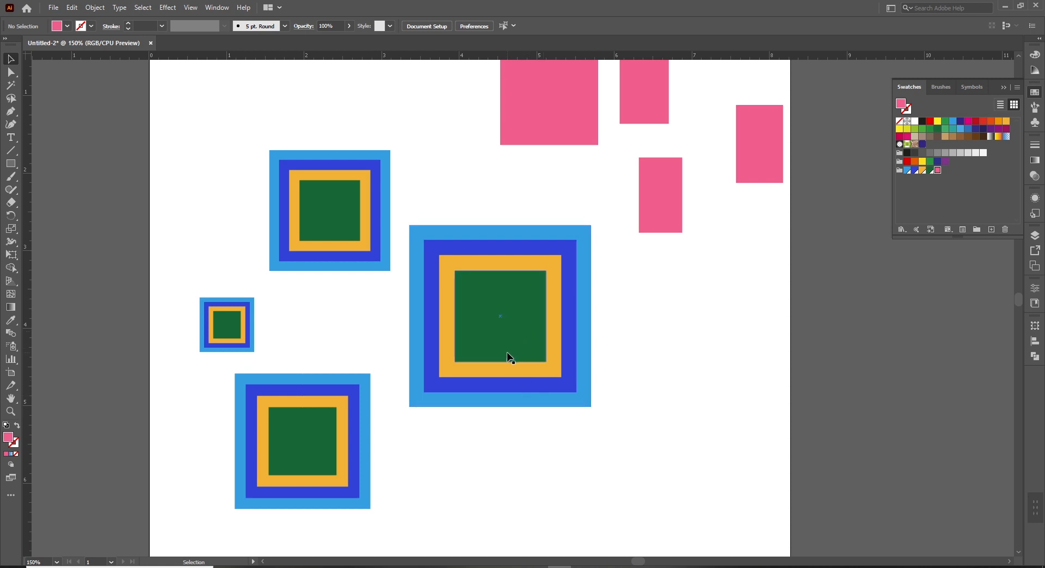
Step: Edit the global Dark Green swatch with preview on, setting green to 171 and blue to 174
click(537, 327)
click(632, 314)
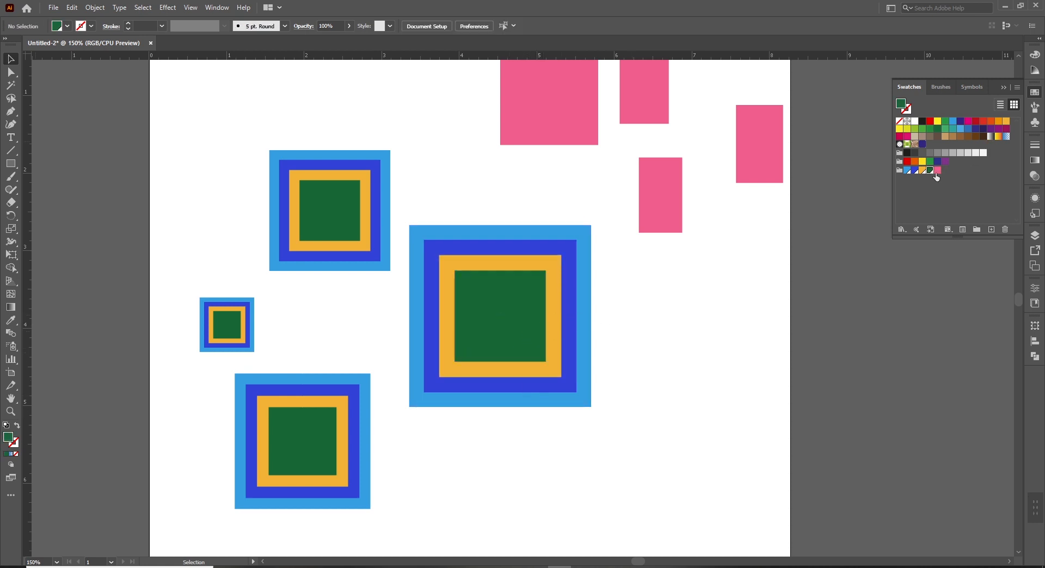
double_click(930, 171)
drag(568, 180, 756, 248)
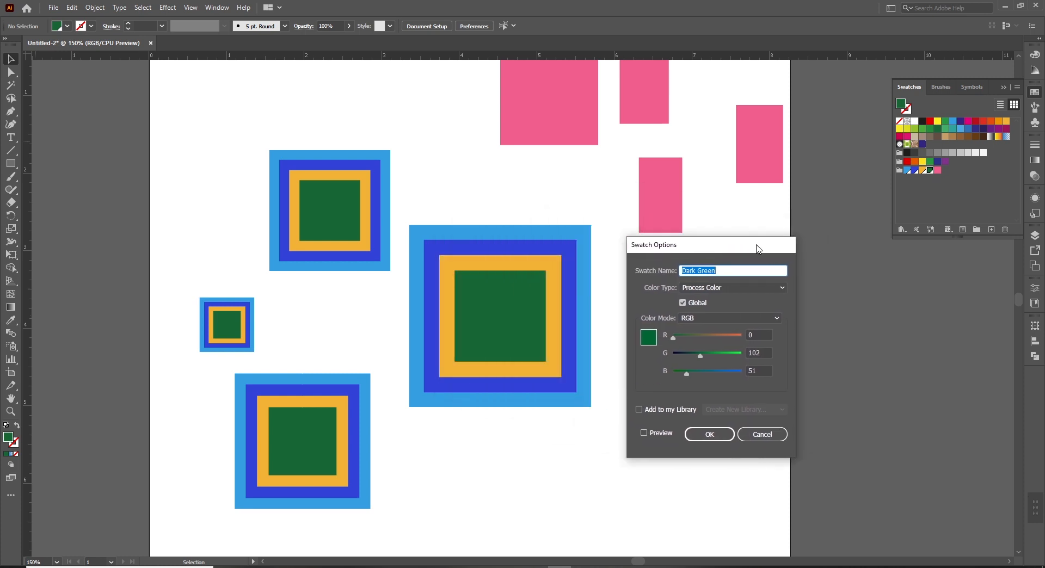
click(644, 433)
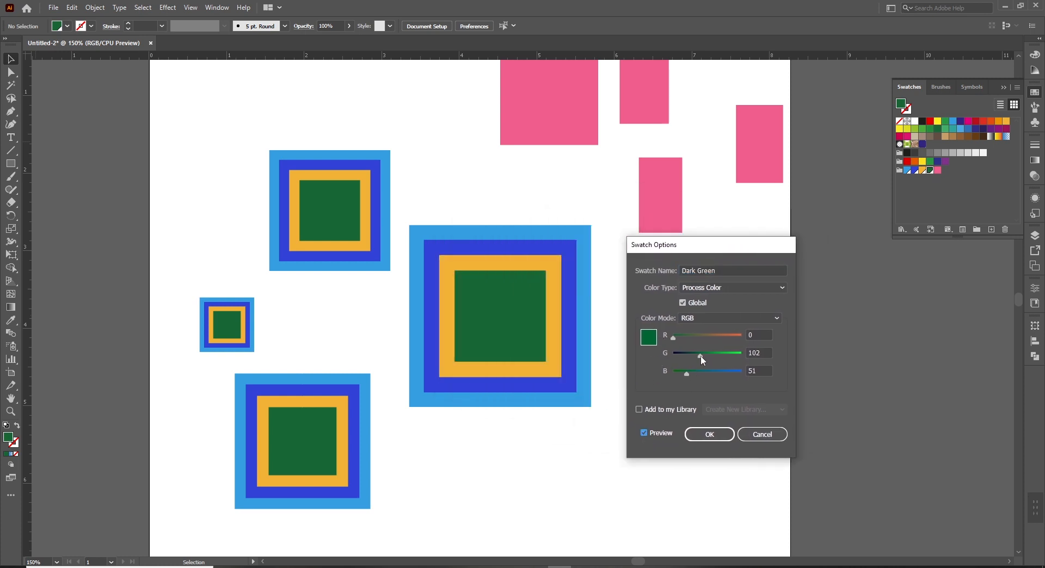
drag(699, 355, 721, 372)
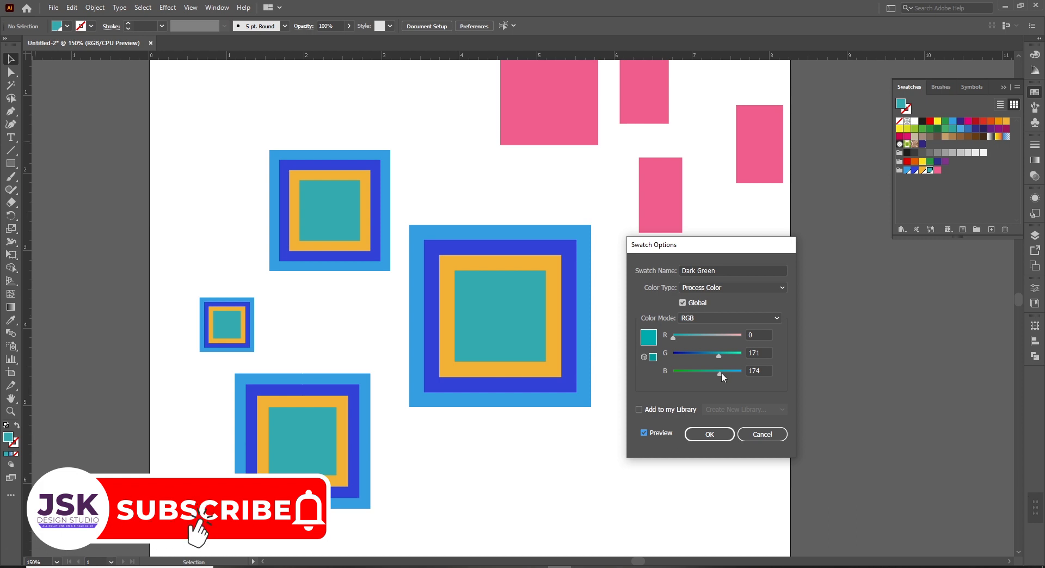
click(709, 434)
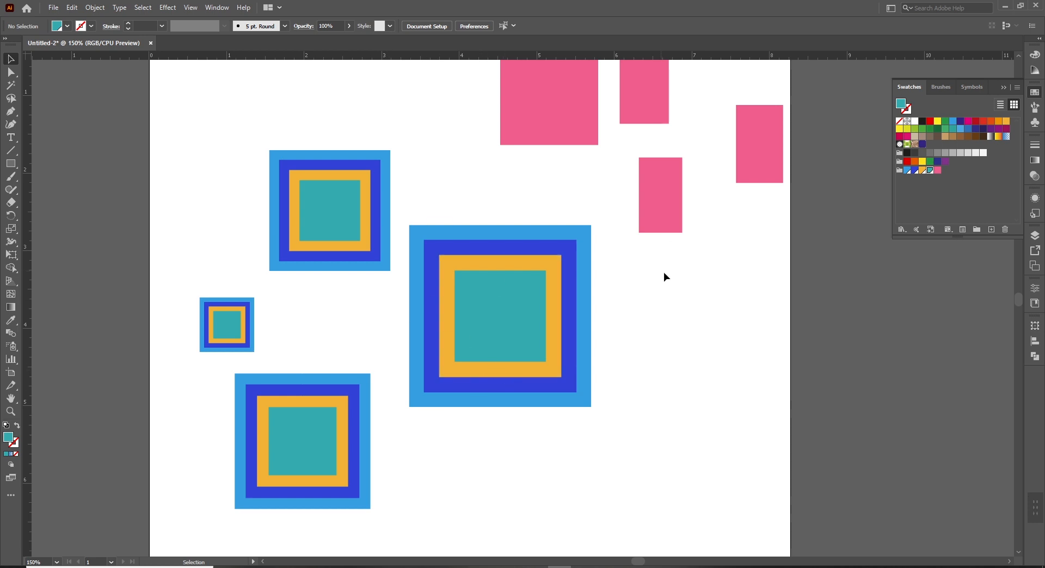
Step: Select the four pink rectangles together to check the swatch they share, and deselect them
drag(684, 268, 599, 303)
click(516, 169)
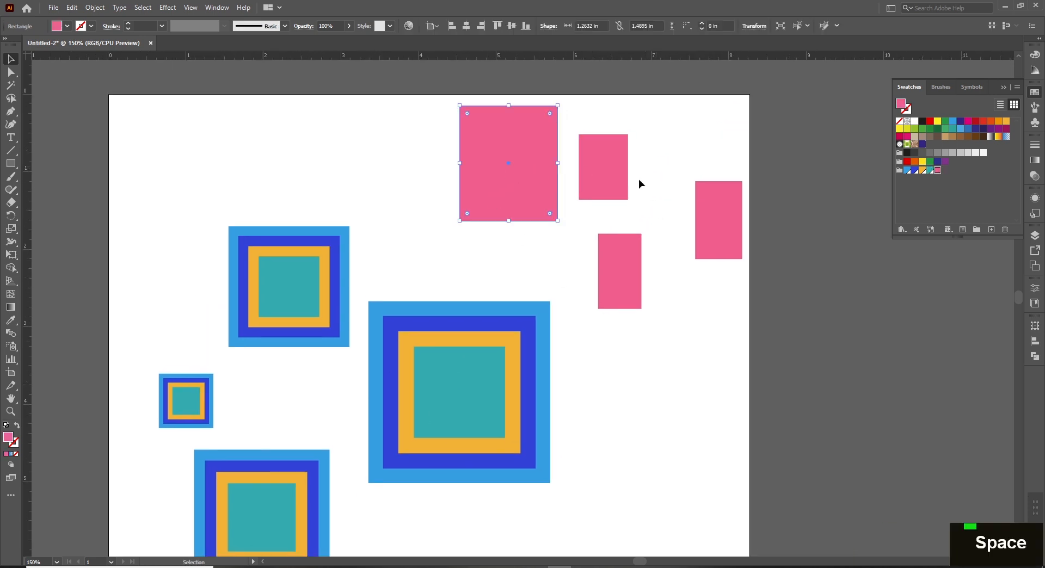
shift+click(619, 159)
shift+click(697, 232)
shift+click(603, 274)
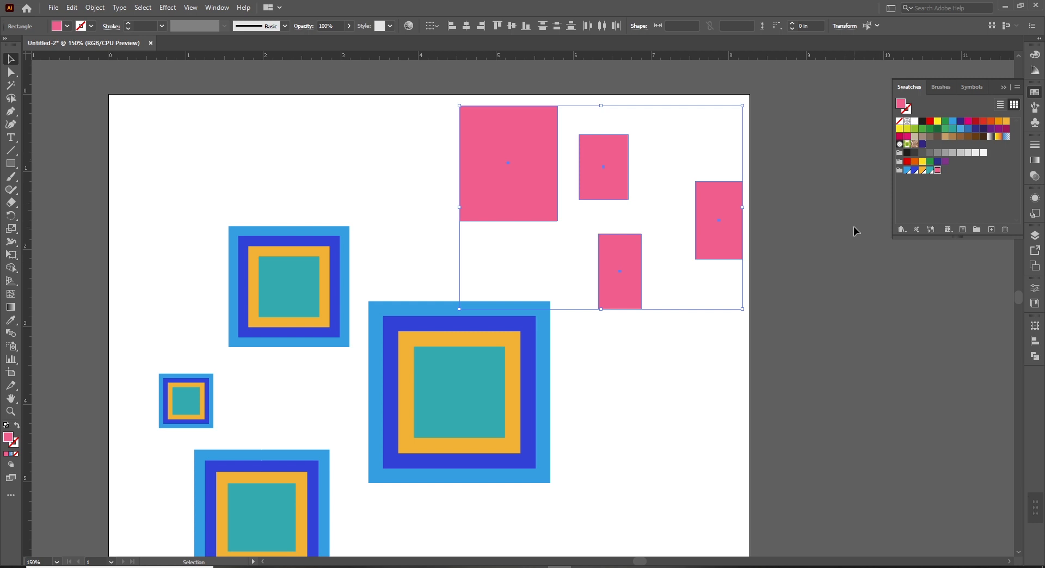
click(804, 194)
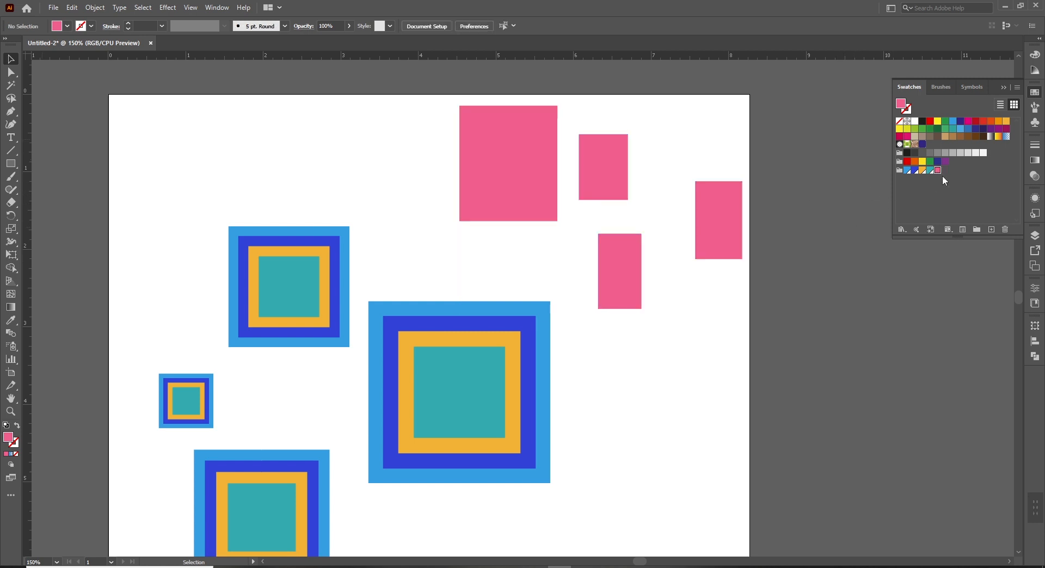
Step: Edit the non-global pink swatch in the custom color group with preview on, setting red to 47, green to 19 and blue to 34
double_click(938, 170)
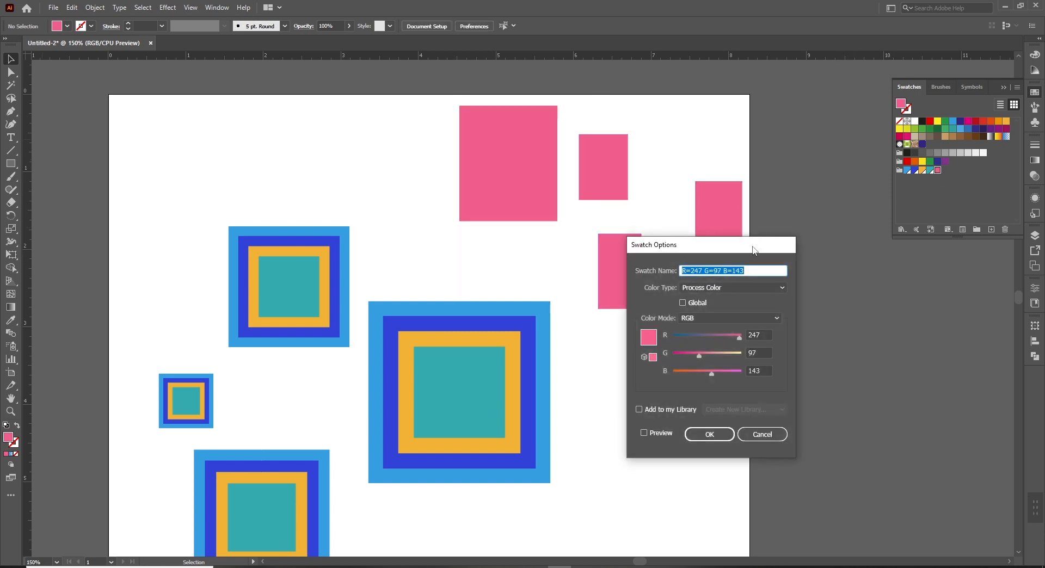
click(786, 408)
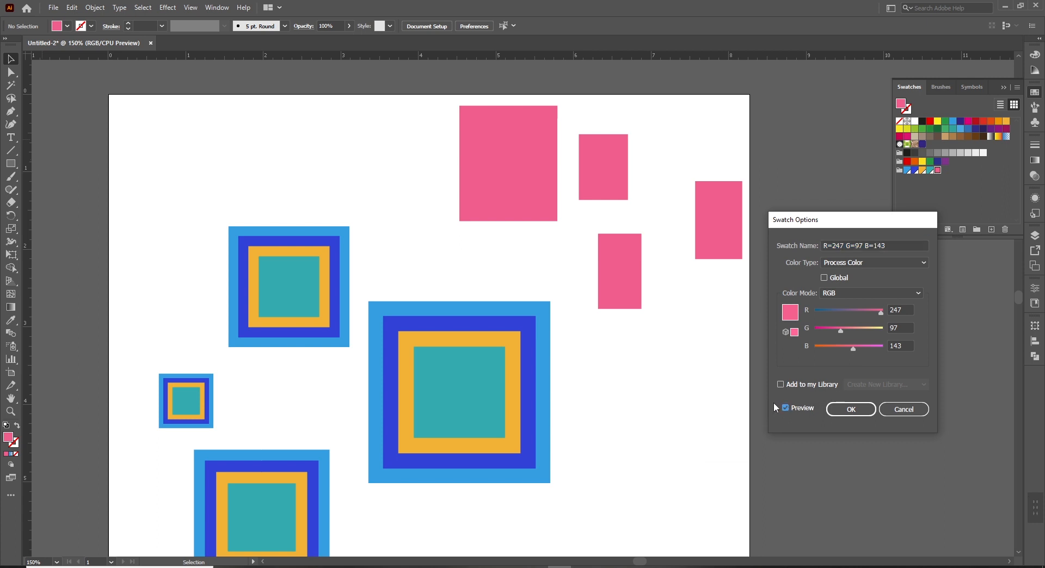
mouse_move(842, 330)
mouse_down()
mouse_move(868, 329)
mouse_move(831, 329)
mouse_move(860, 329)
mouse_move(825, 311)
mouse_move(832, 328)
mouse_up()
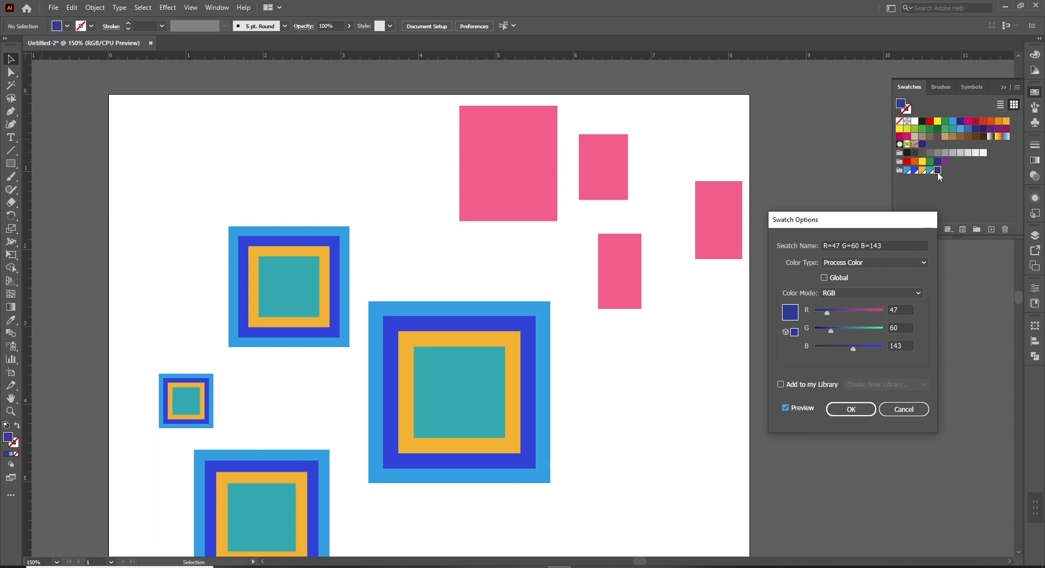
drag(832, 329, 862, 333)
click(866, 331)
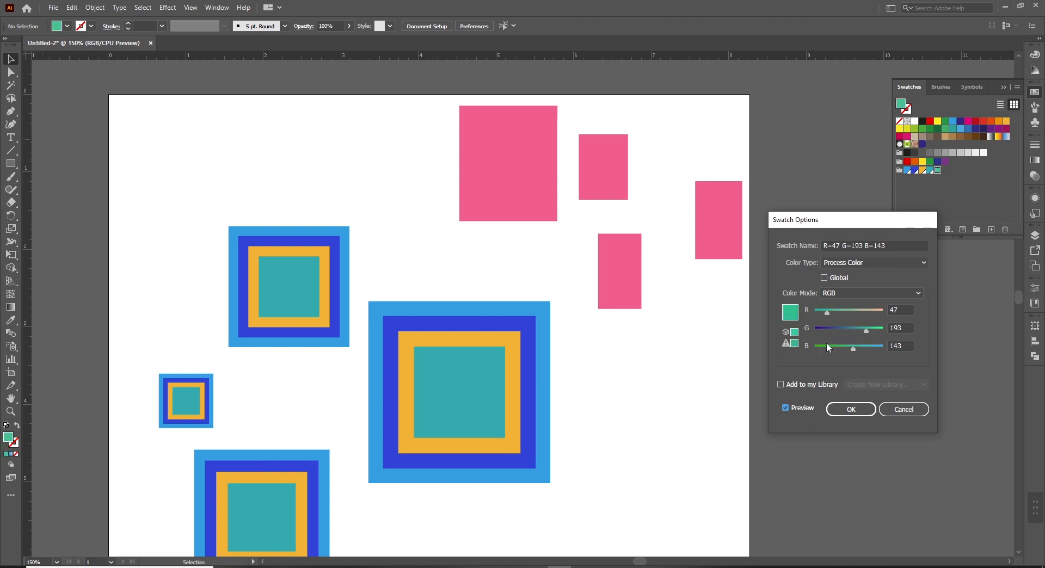
drag(853, 348, 824, 346)
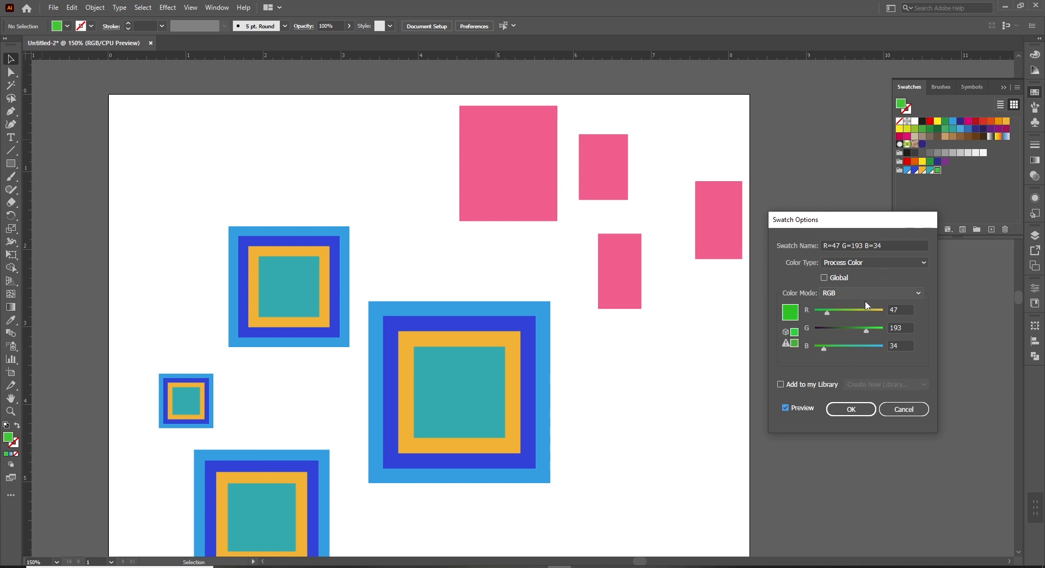
drag(864, 329, 819, 328)
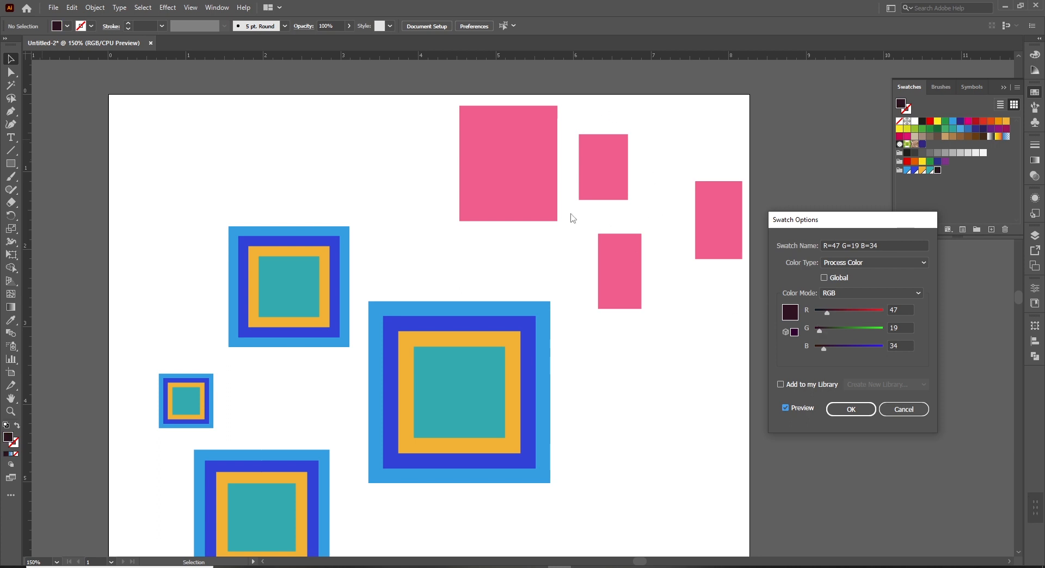
click(839, 408)
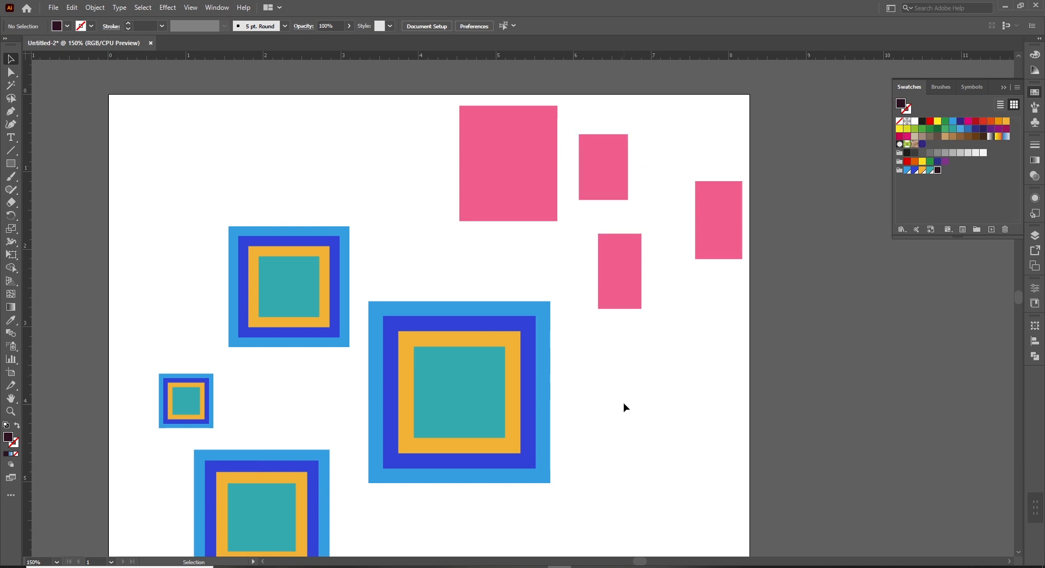
scroll(623, 403, down, 2)
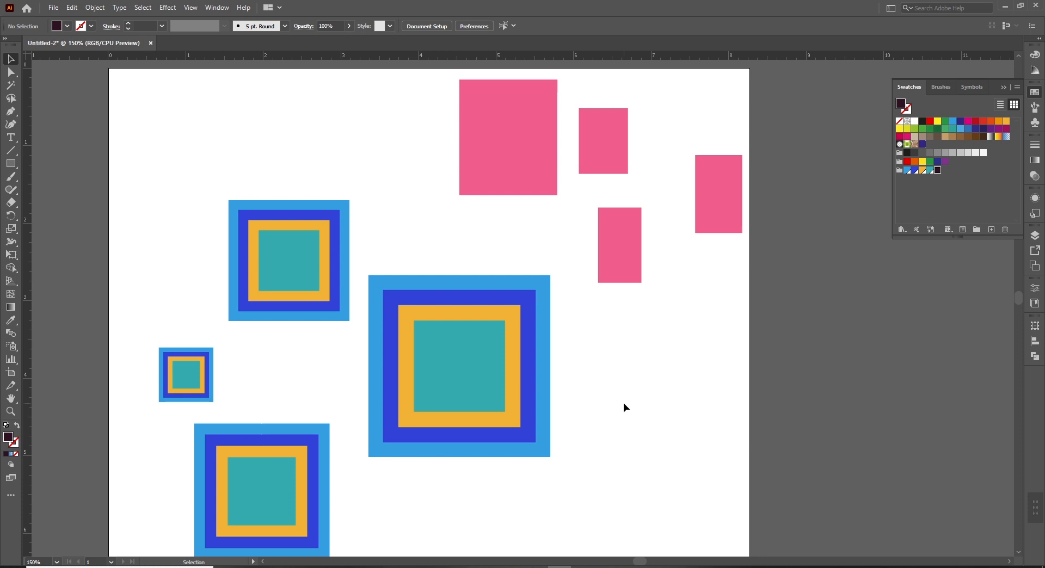
key(ctrl+shift+F9)
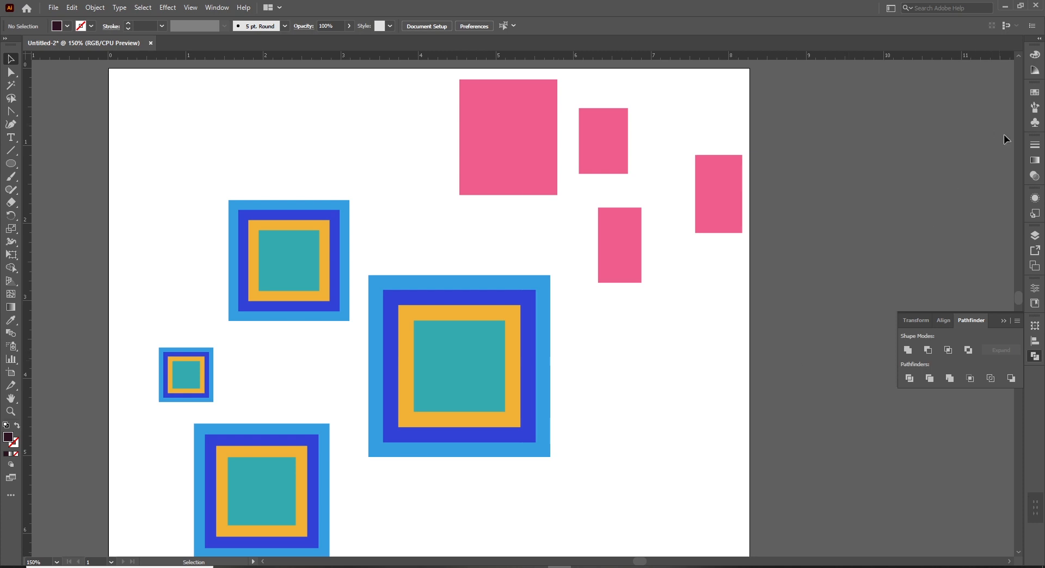
click(1034, 122)
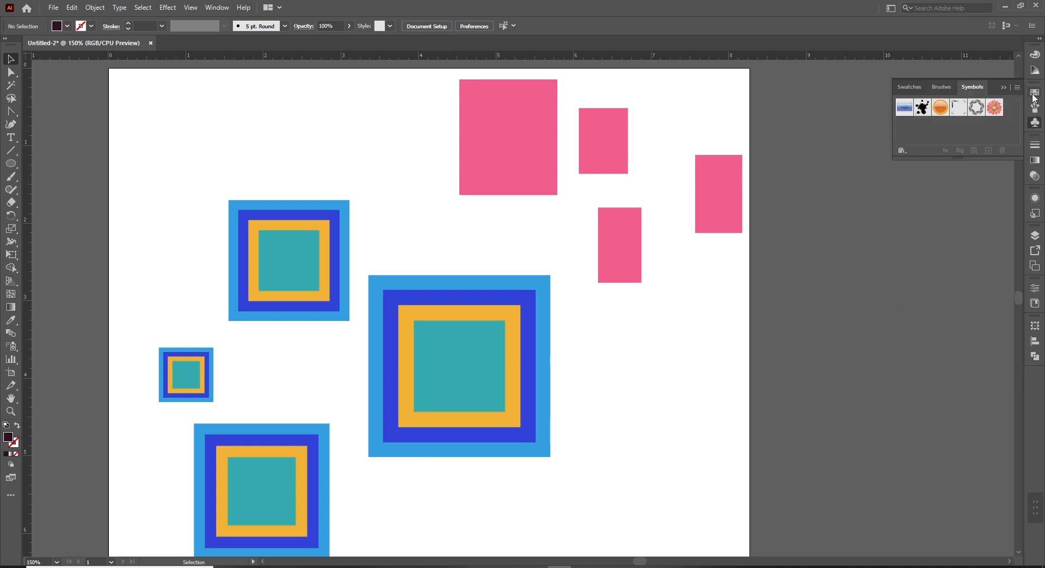
click(1033, 95)
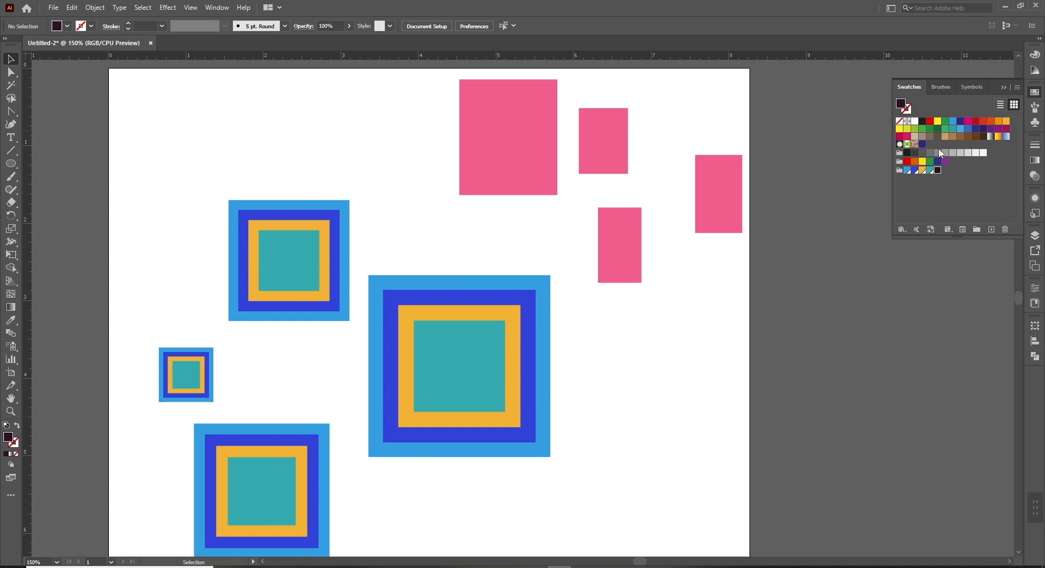
Step: Try the three default gradient swatches on a temporary square about 1.41 in wide beside the largest nested stack, and delete the square
key(m)
drag(590, 326, 700, 435)
key(shift+v)
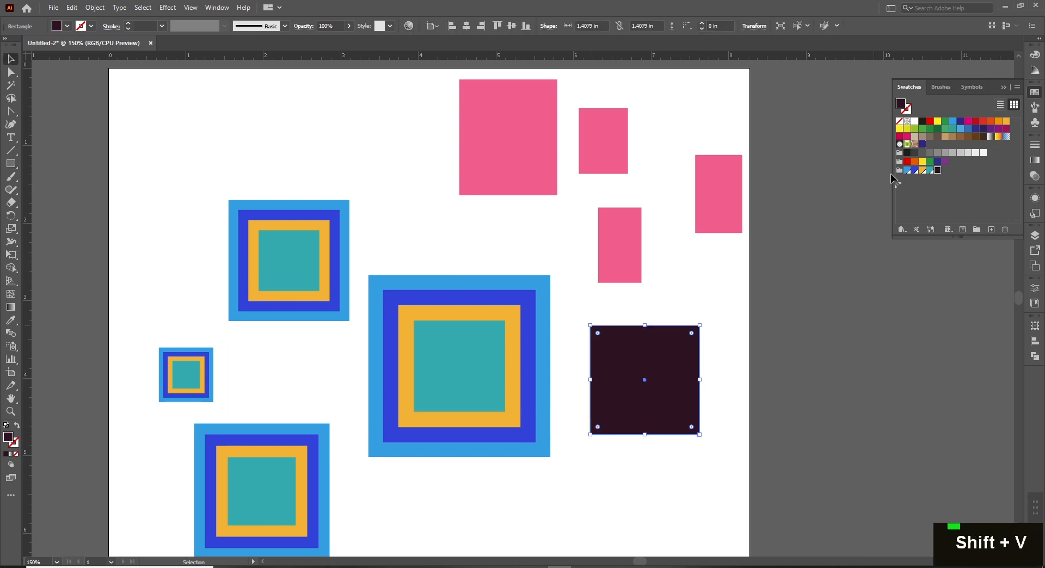
click(991, 137)
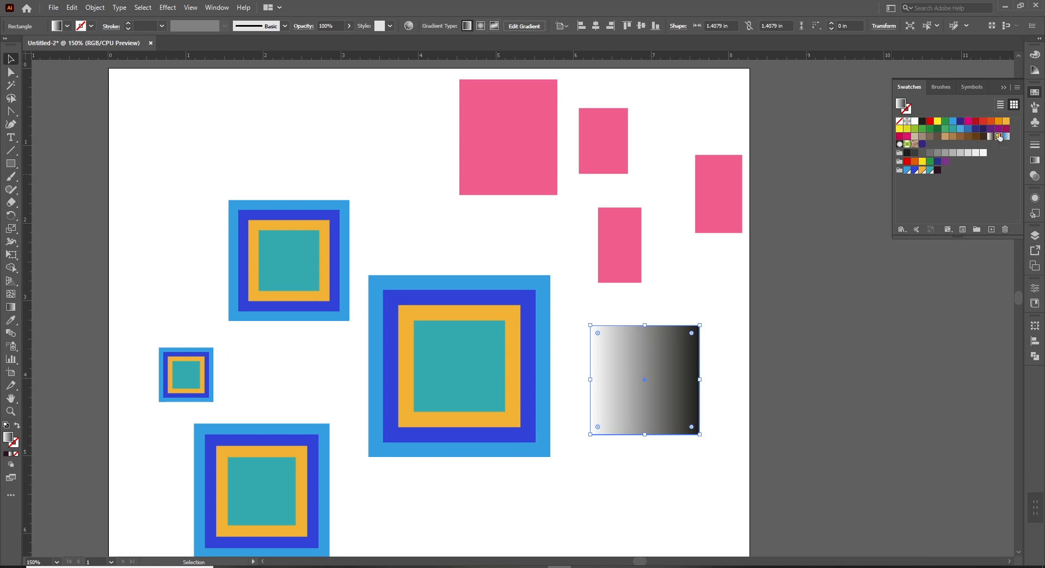
click(999, 136)
click(1006, 137)
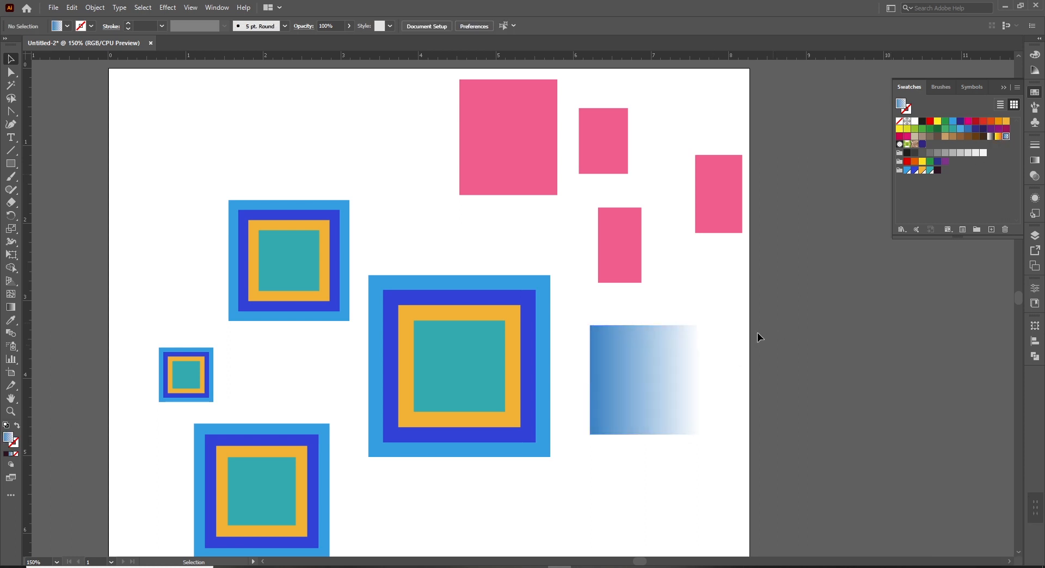
click(779, 357)
click(627, 341)
key(Delete)
Step: Open the Brights gradient swatch library and move it clear of the largest nested stack
click(216, 8)
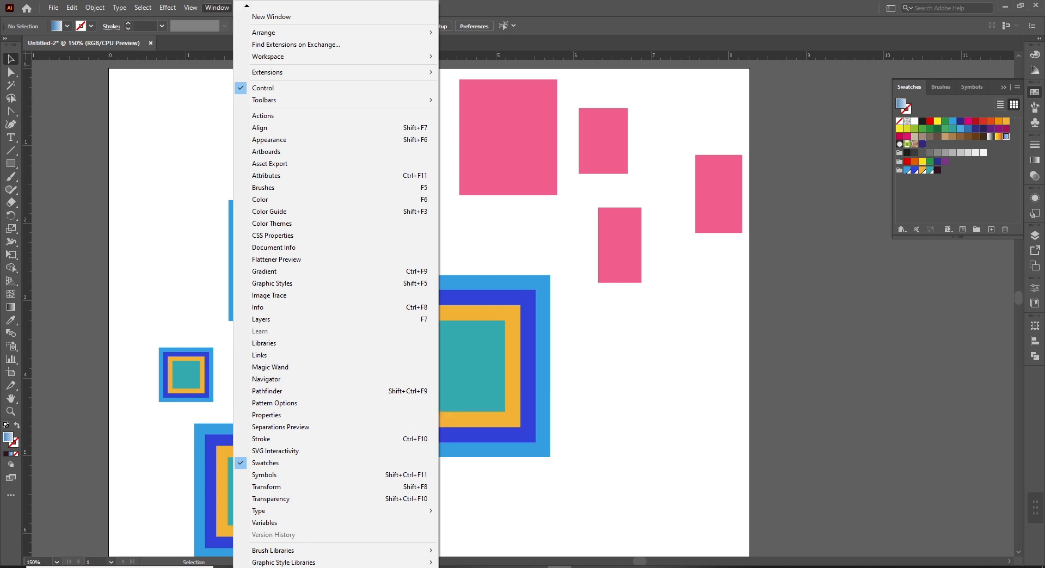
mouse_move(346, 567)
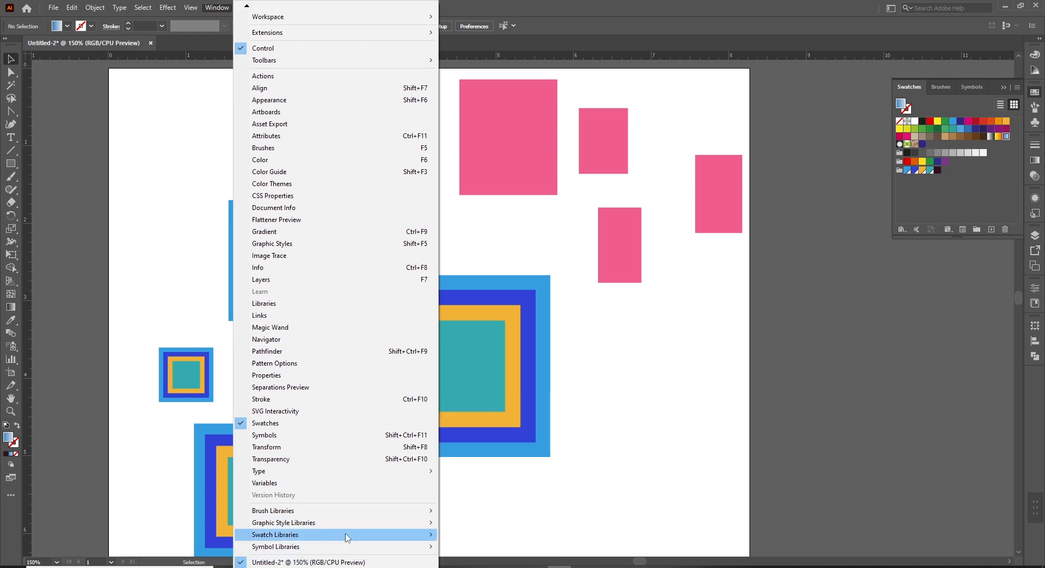
mouse_move(346, 538)
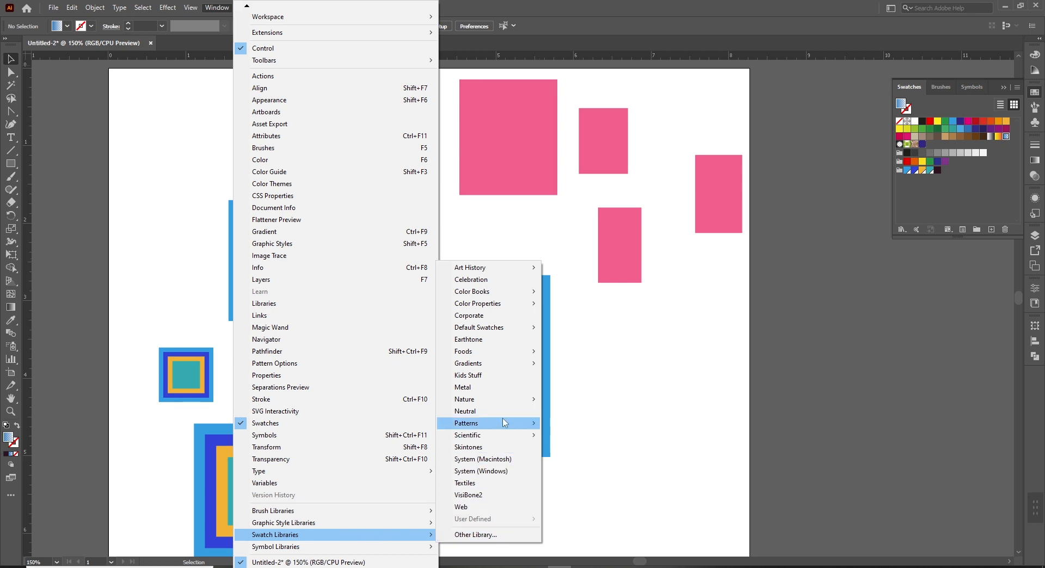
mouse_move(517, 369)
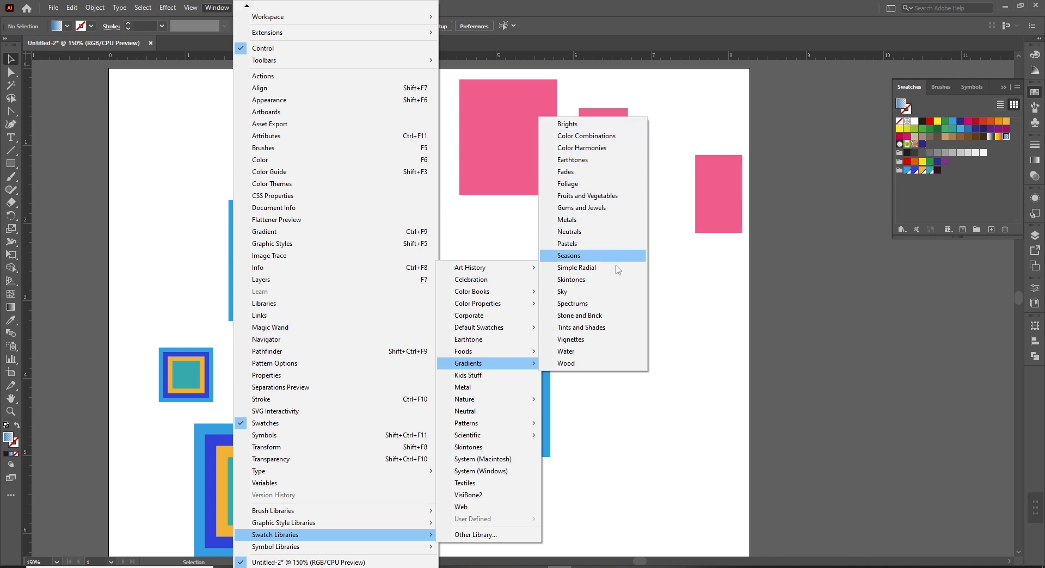
click(602, 126)
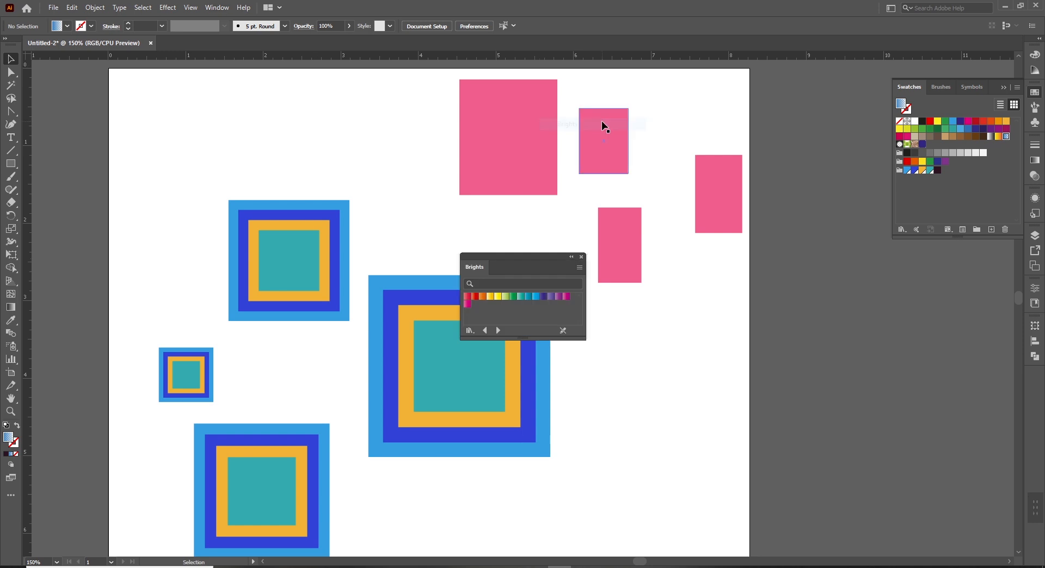
drag(537, 258, 761, 265)
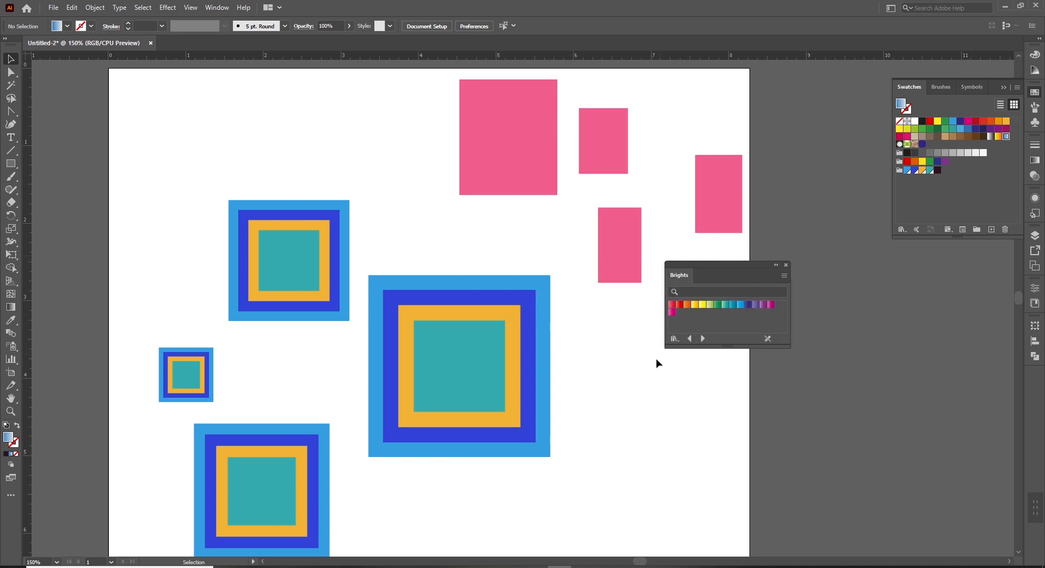
Step: Draw a square about 1.45 in wide beside the largest nested stack and try several Brights gradients on it, ending with the dark purple one
key(m)
drag(561, 388, 674, 501)
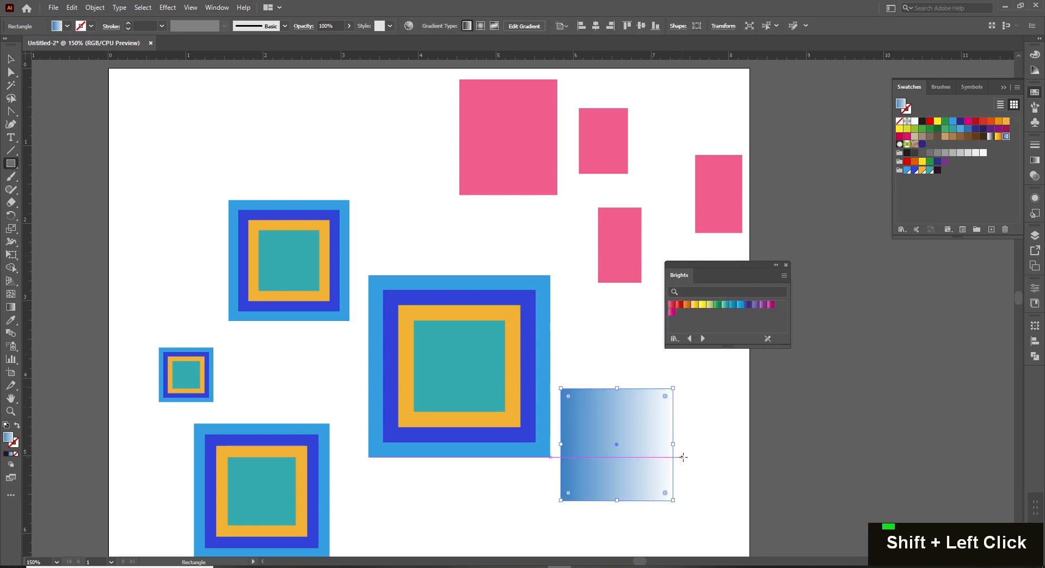
key(i)
click(680, 305)
click(709, 305)
click(717, 305)
click(725, 305)
click(740, 305)
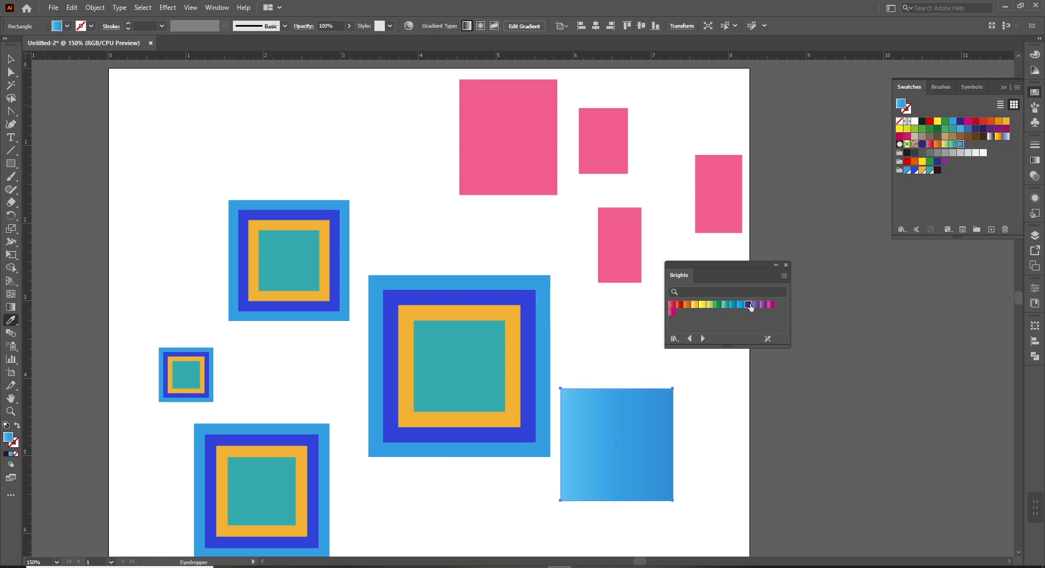
click(749, 305)
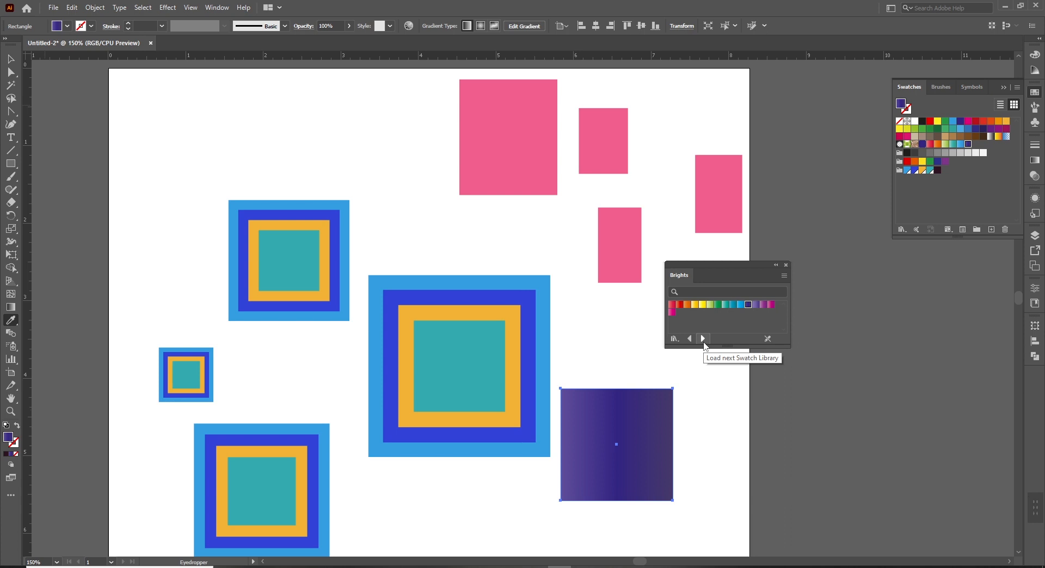
Step: Try several gradients from the Color Combinations and Color Harmonies libraries on the square, ending with the yellow-blue-magenta one
click(703, 339)
click(688, 313)
click(710, 306)
click(732, 305)
click(703, 340)
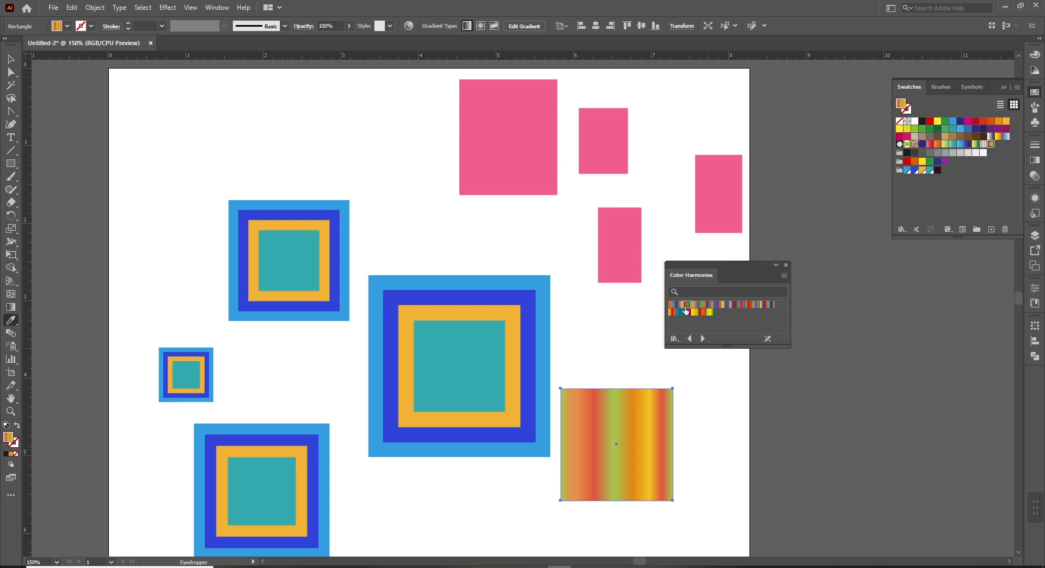
click(691, 312)
click(710, 305)
click(724, 305)
Step: Apply sample gradients from the Earthtones and Fades libraries to the square, ending with a white fade
click(703, 338)
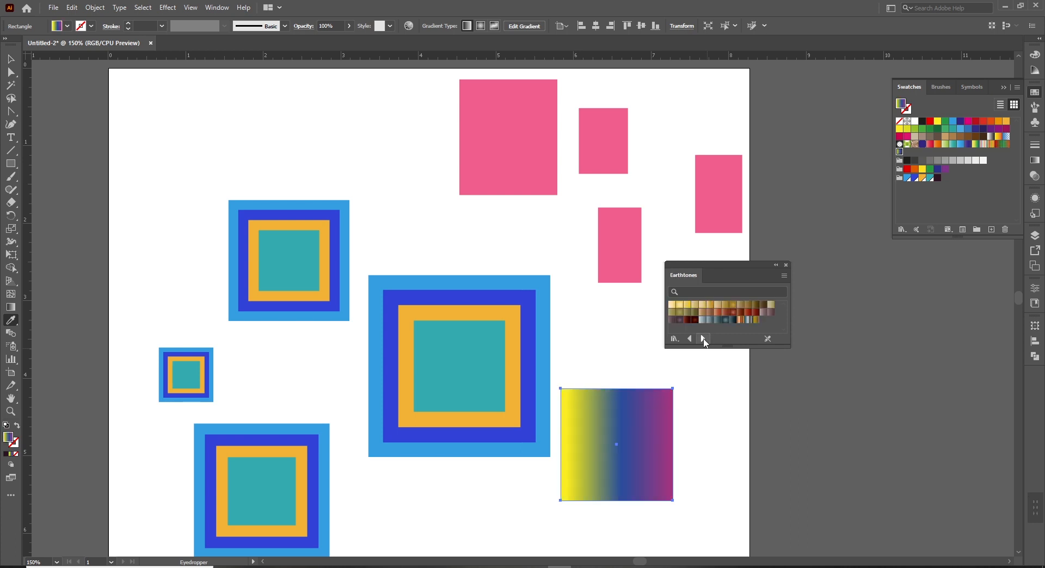
click(680, 305)
click(698, 306)
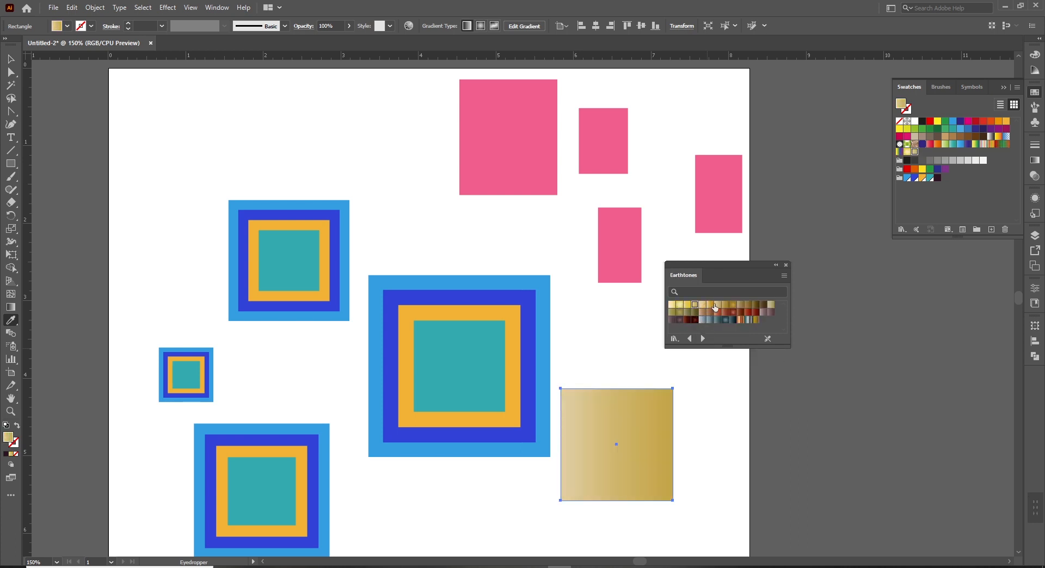
click(740, 313)
click(703, 338)
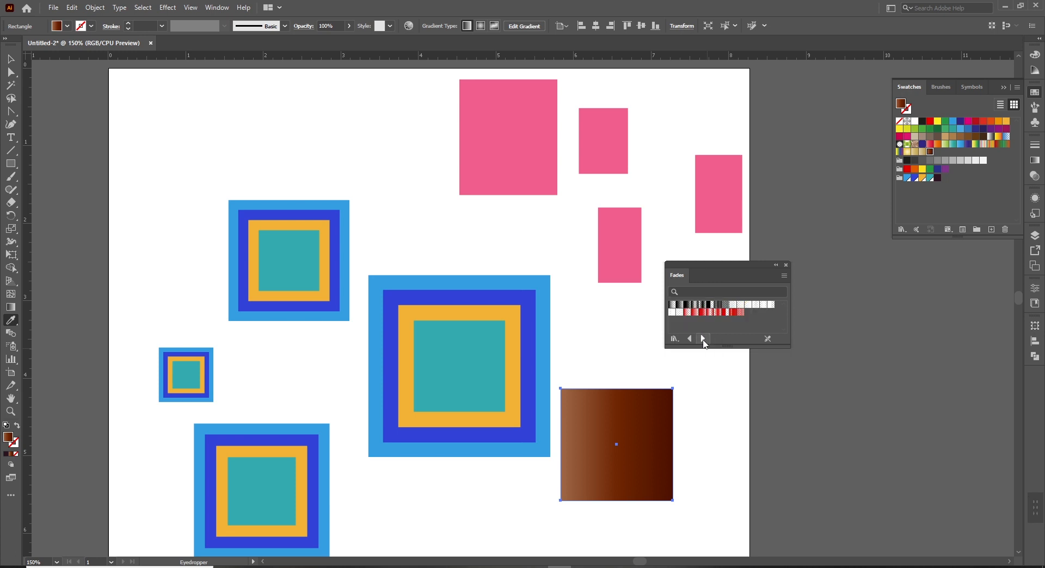
click(702, 313)
click(679, 313)
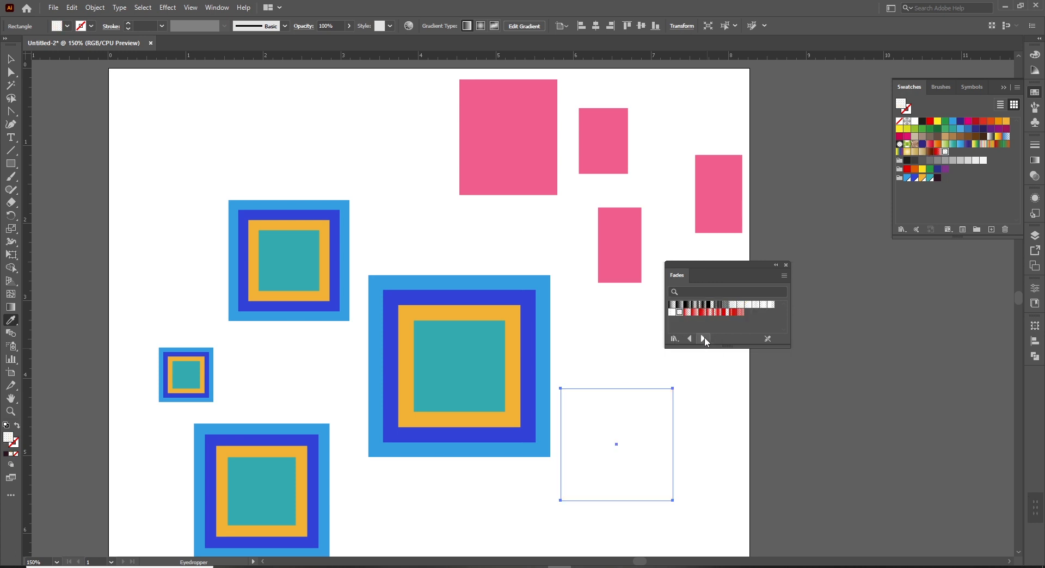
Step: Try gradients from the Foliage and Fruits and Vegetables libraries on the square, ending with the red-to-cream one, and deselect it
click(703, 339)
click(695, 305)
click(717, 305)
click(710, 311)
click(703, 339)
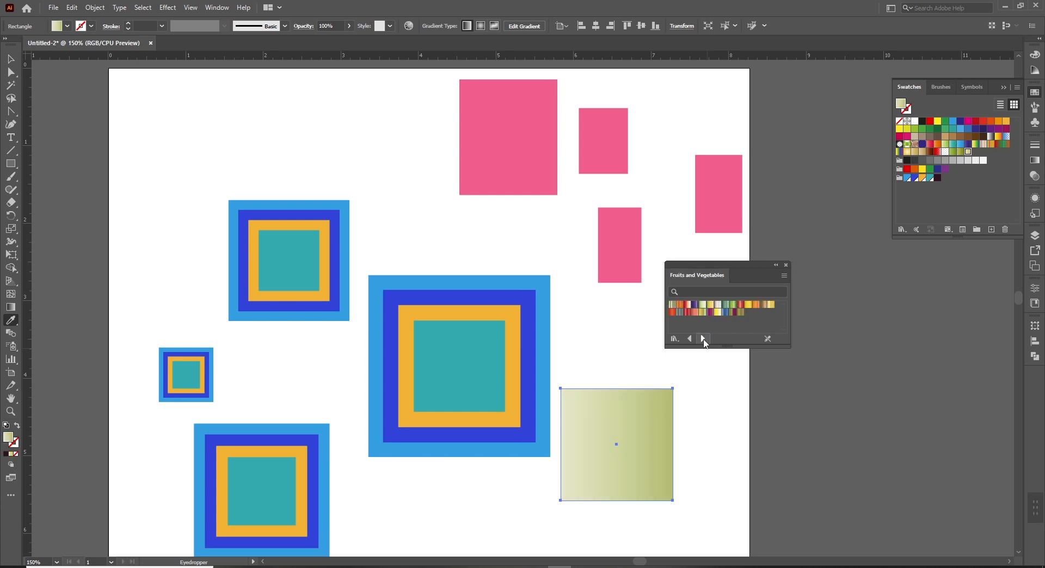
click(704, 311)
click(688, 306)
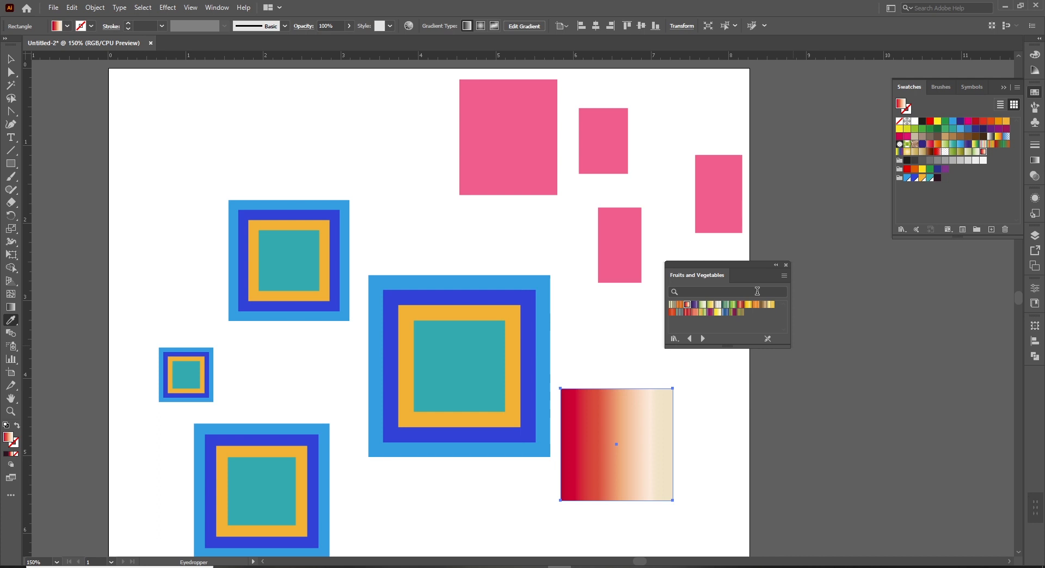
ctrl+click(458, 220)
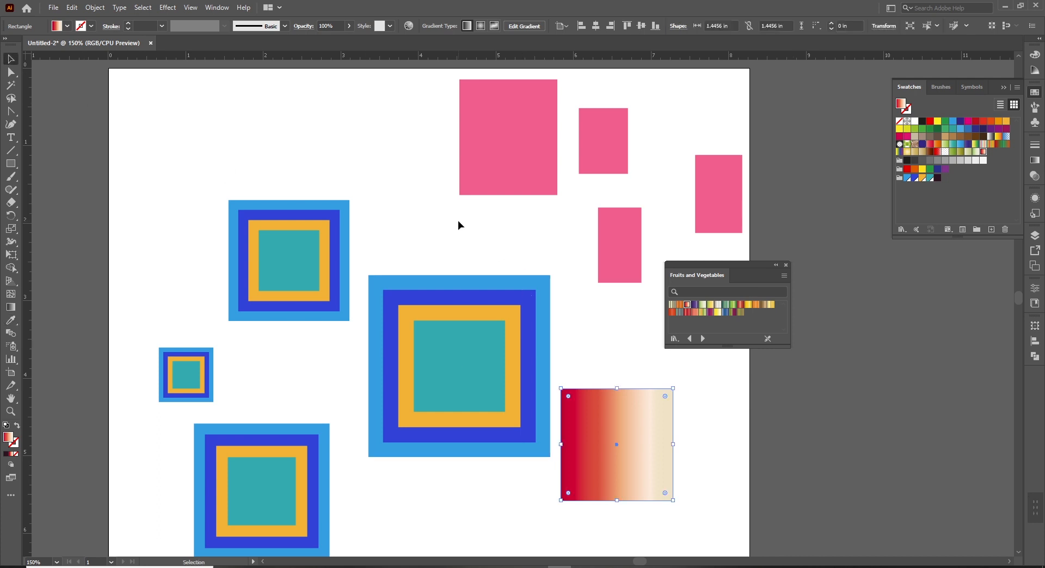
key(space)
ctrl+alt+click(482, 326)
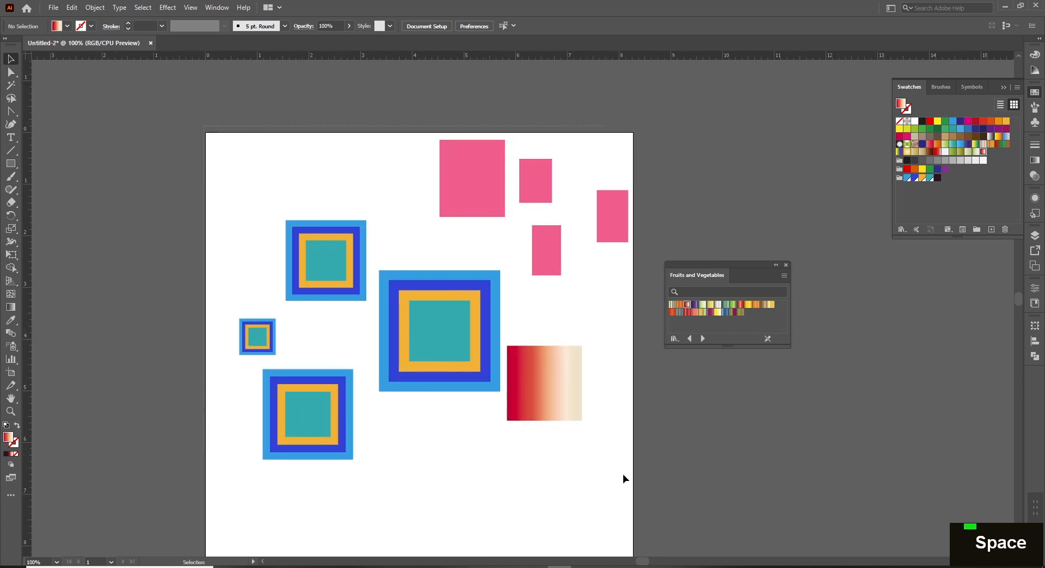
Step: Delete all the artwork from the artboard and close the Fruits and Vegetables swatch library
key(ctrl+a)
key(Delete)
click(786, 266)
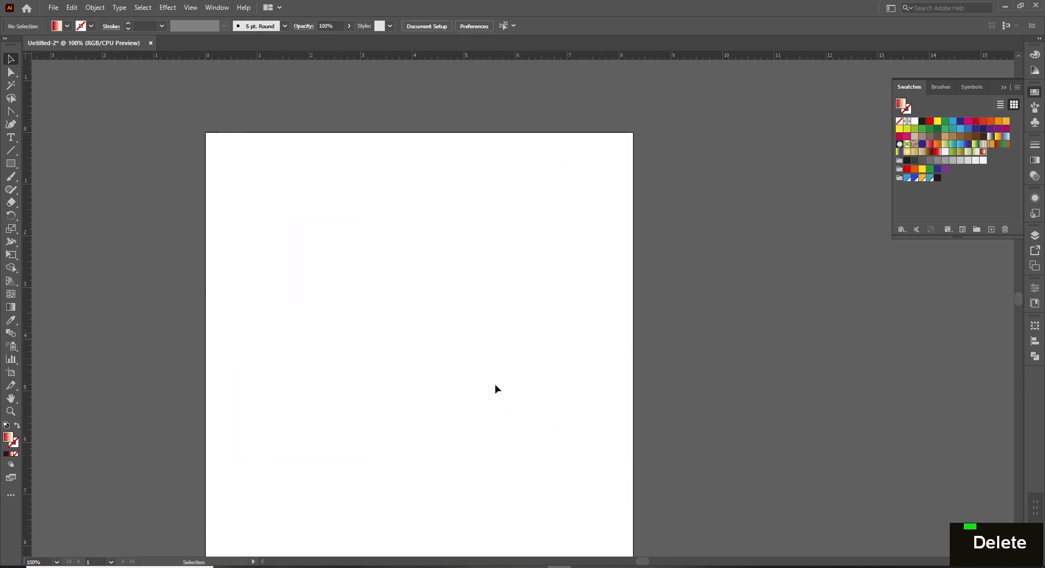
key(space)
drag(430, 345, 436, 355)
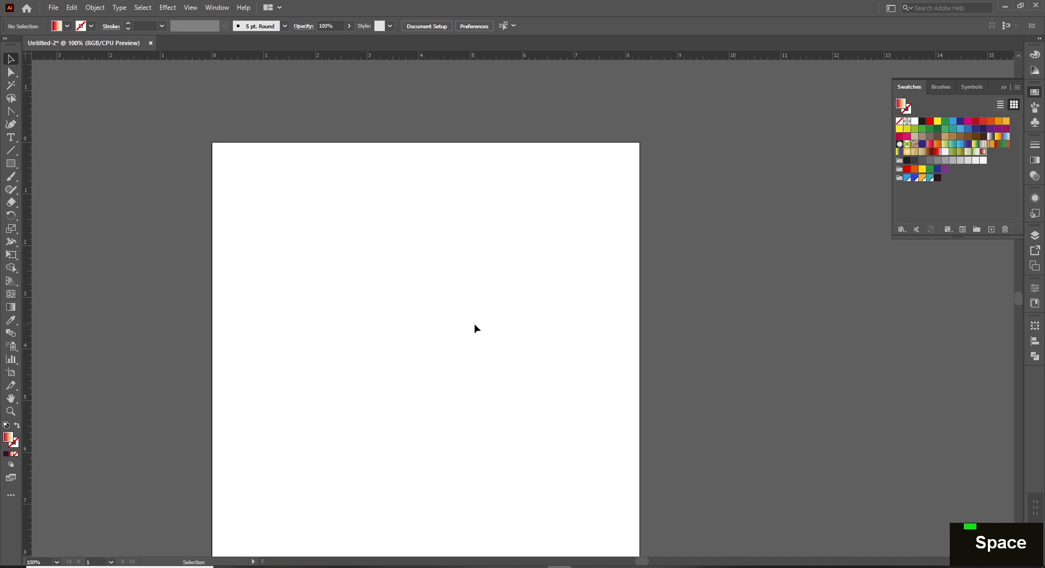
Step: Draw a square about 1.35 in wide near the artboard's upper left and select it
key(m)
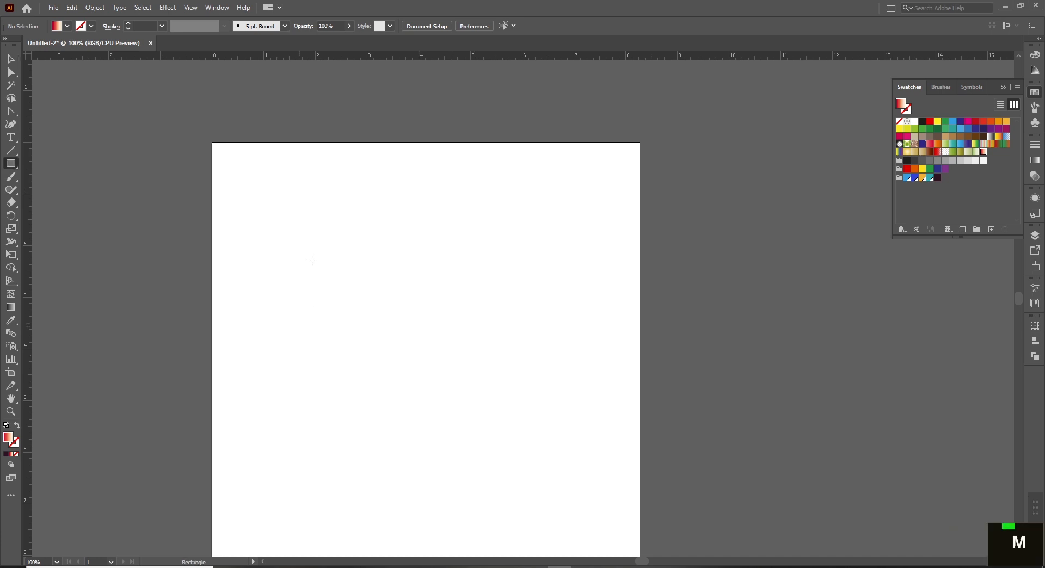
mouse_move(279, 233)
mouse_down()
mouse_move(357, 309)
mouse_move(349, 303)
mouse_up()
key(shift+v)
click(455, 327)
click(320, 275)
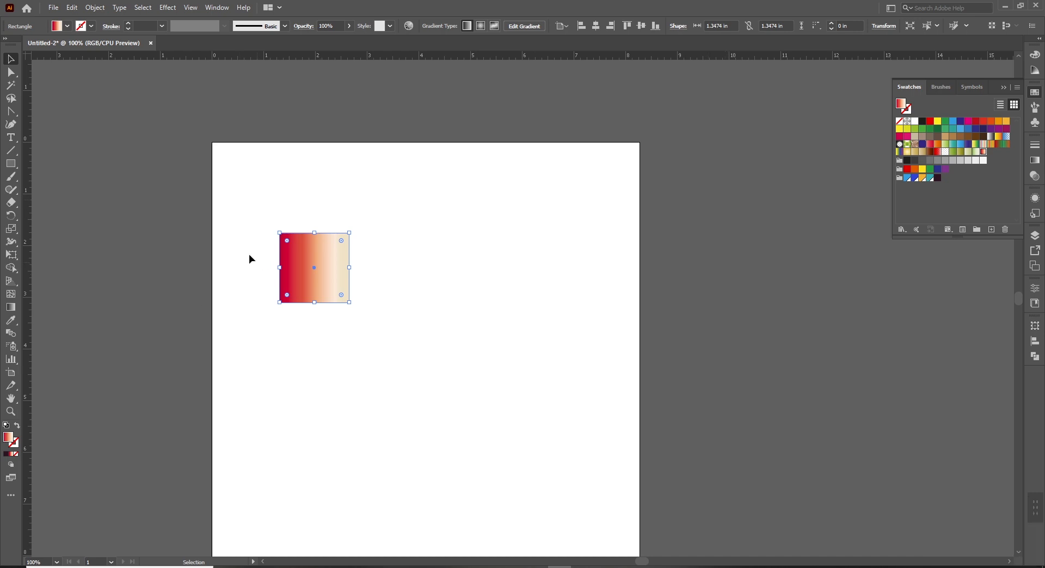
Step: Fill the square with the light blue swatch and deselect it
click(67, 26)
click(64, 48)
click(514, 318)
key(ctrl+space)
ctrl+click(473, 294)
drag(473, 306, 471, 341)
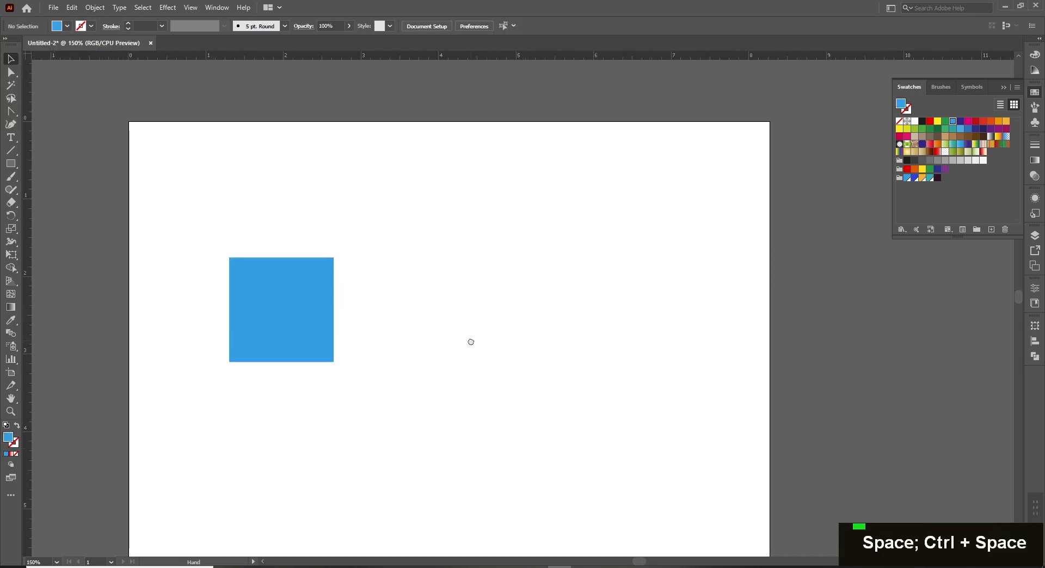
click(277, 306)
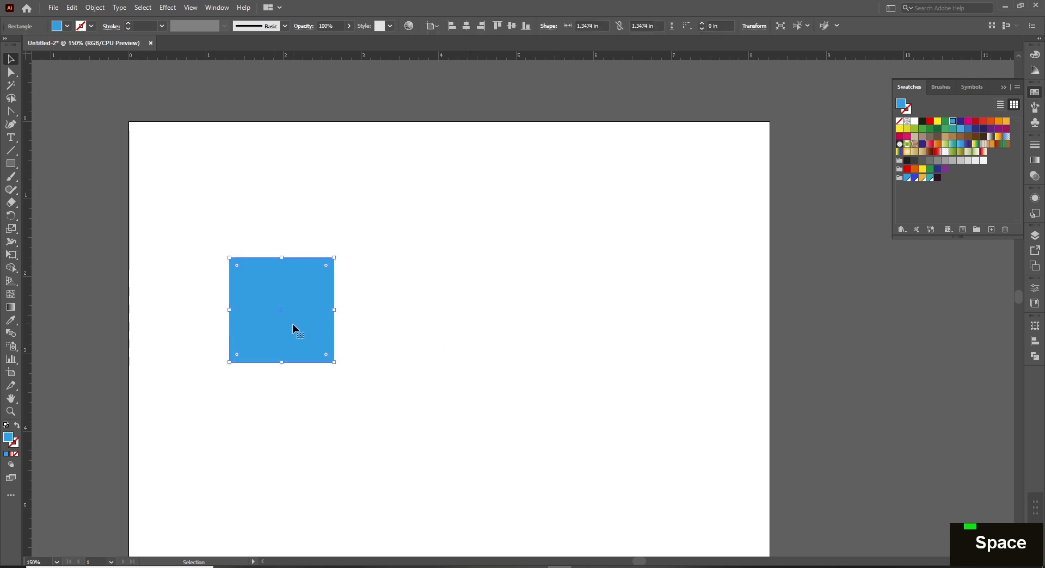
click(481, 261)
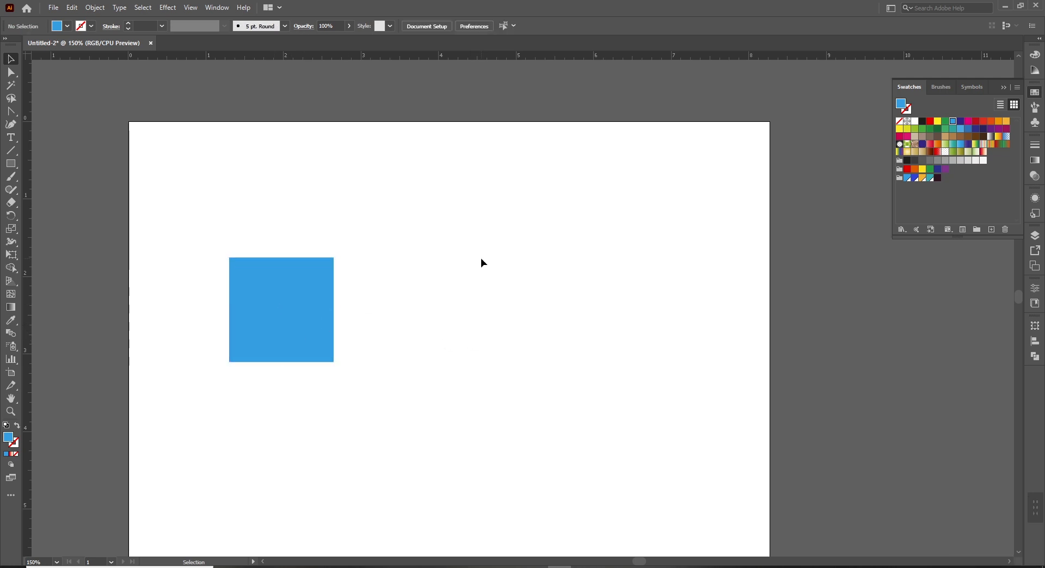
Step: Delete the square and draw a larger blue one, about 1.6 in wide, in the upper part of the artboard
click(308, 321)
key(Delete)
key(m)
drag(300, 206, 393, 329)
key(v)
click(526, 337)
click(361, 304)
key(space)
drag(515, 284, 510, 302)
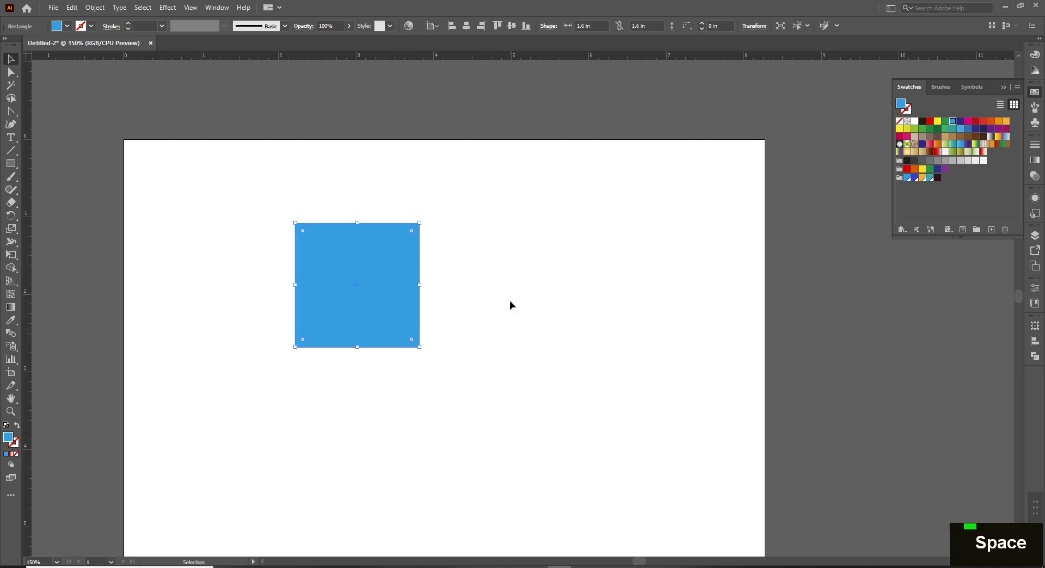
Step: Draw a blue circle about 0.73 in wide beside the square and duplicate it horizontally so the two circles touch
key(space)
drag(509, 299, 497, 302)
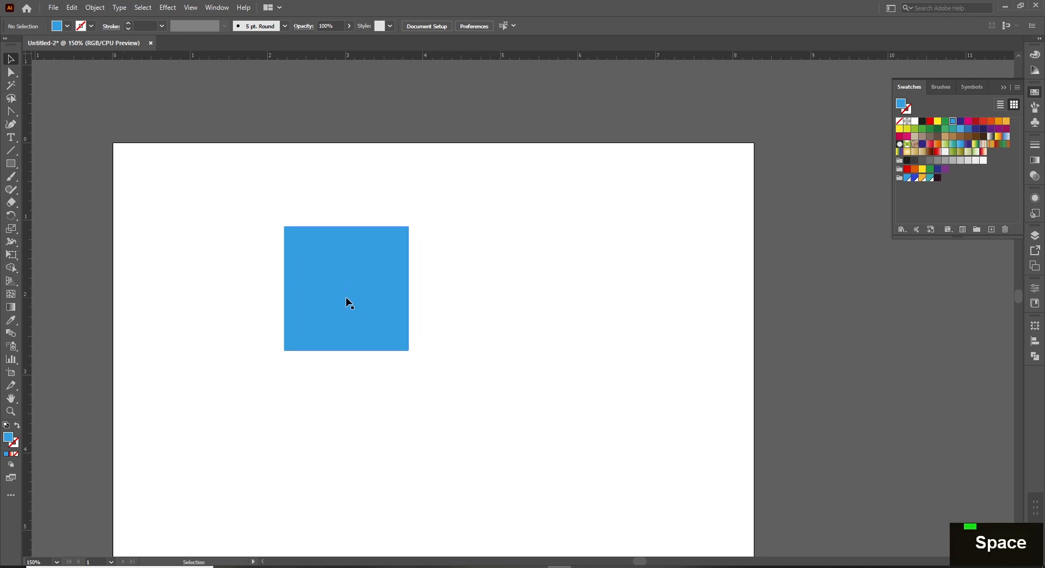
ctrl+click(492, 301)
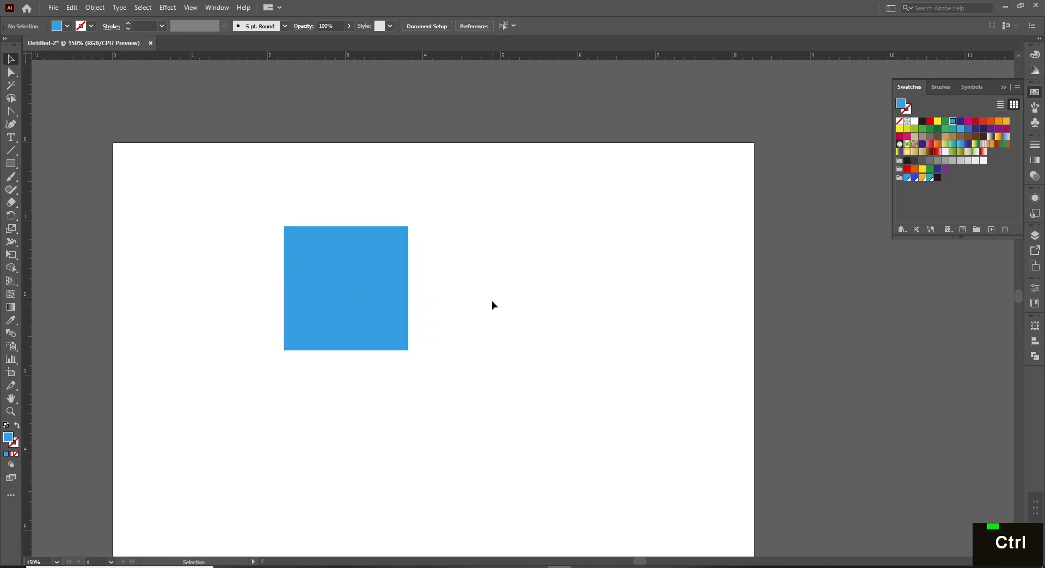
key(ctrl+space)
ctrl+click(473, 302)
key(space)
drag(540, 312, 575, 324)
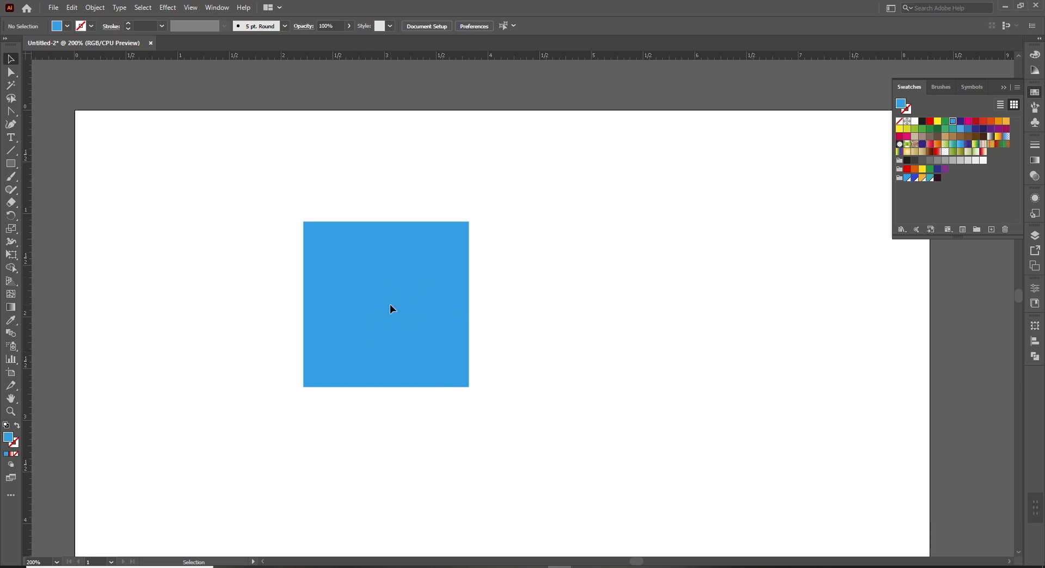
key(l)
mouse_move(537, 250)
mouse_down()
mouse_move(607, 326)
mouse_move(643, 304)
mouse_up()
key(v)
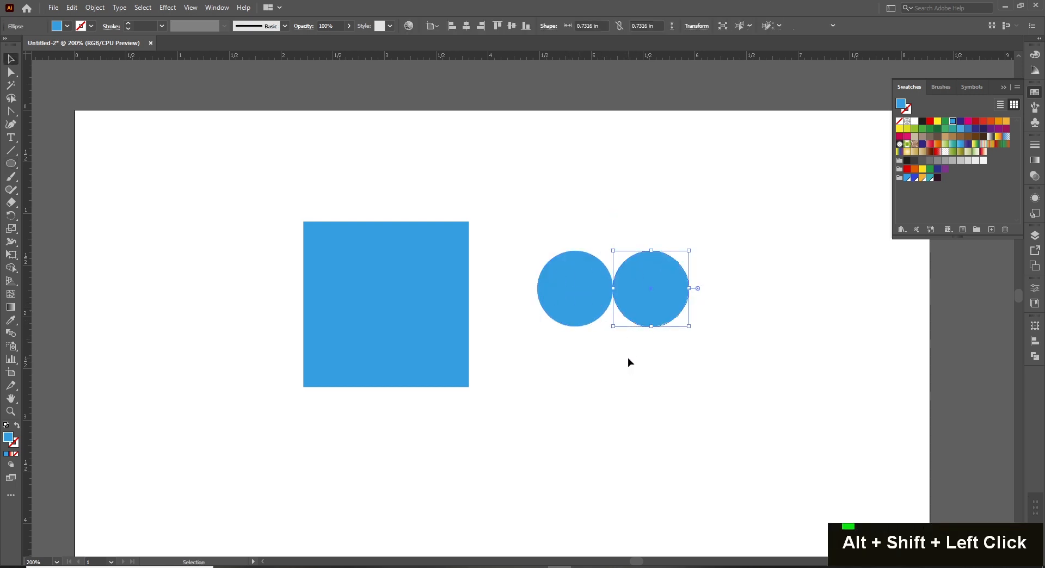
Step: Place a third circle centred half a circle below the touching pair, try a copy above it, and undo that copy
click(586, 293)
shift+click(681, 298)
shift+click(653, 372)
drag(651, 300, 614, 303)
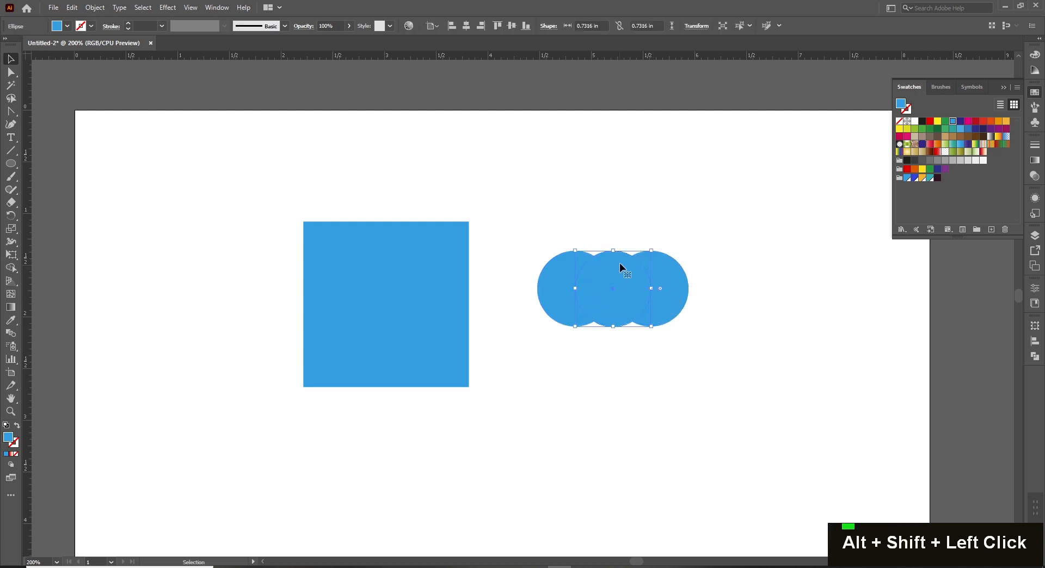
drag(620, 253, 615, 293)
click(660, 395)
drag(624, 336, 623, 246)
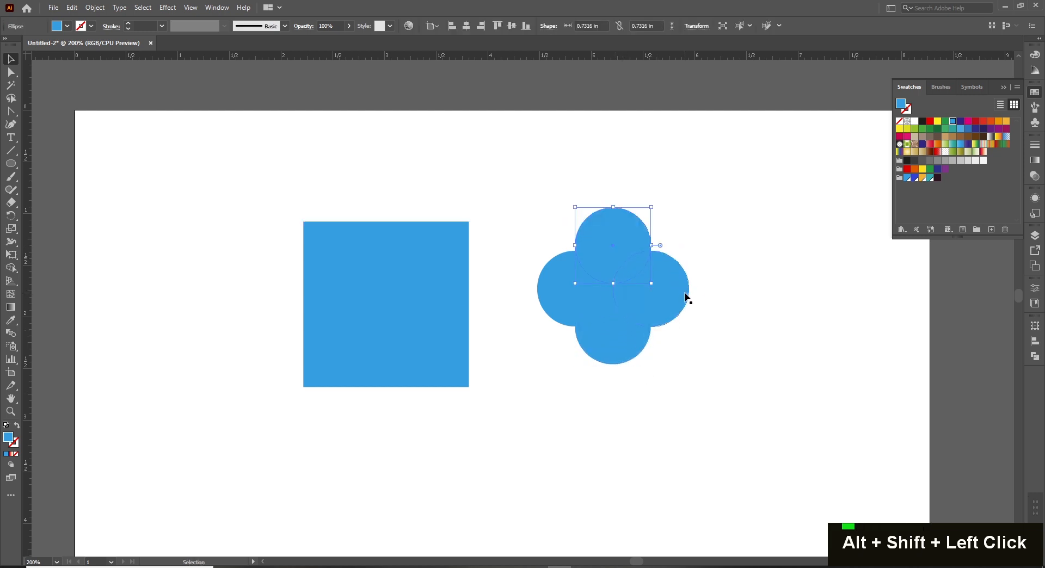
key(ctrl+z)
Step: Select the three circles, remove their fill and give them a black stroke
drag(758, 238, 517, 403)
click(67, 25)
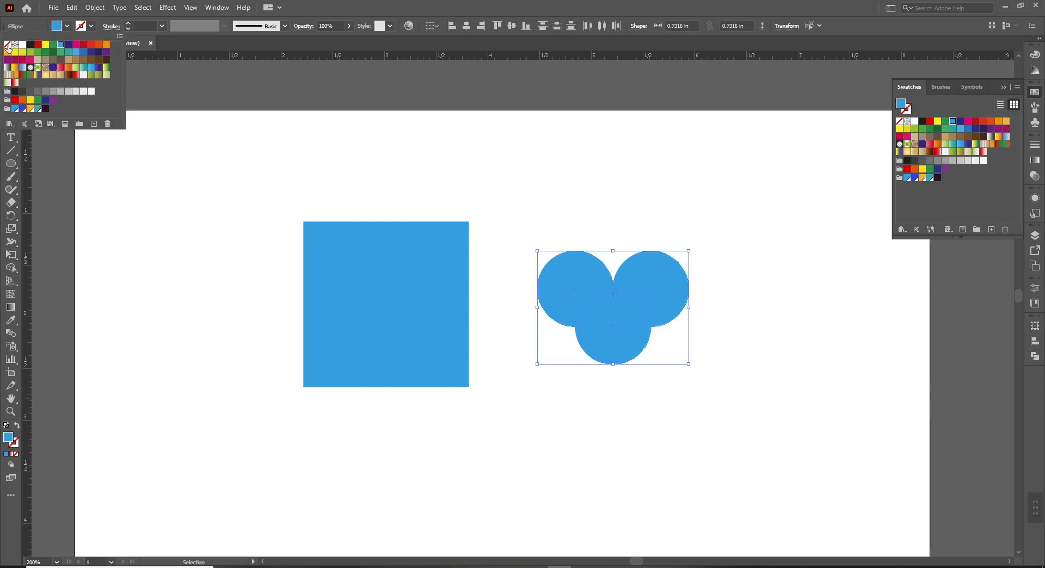
click(7, 44)
click(91, 26)
click(91, 25)
click(30, 44)
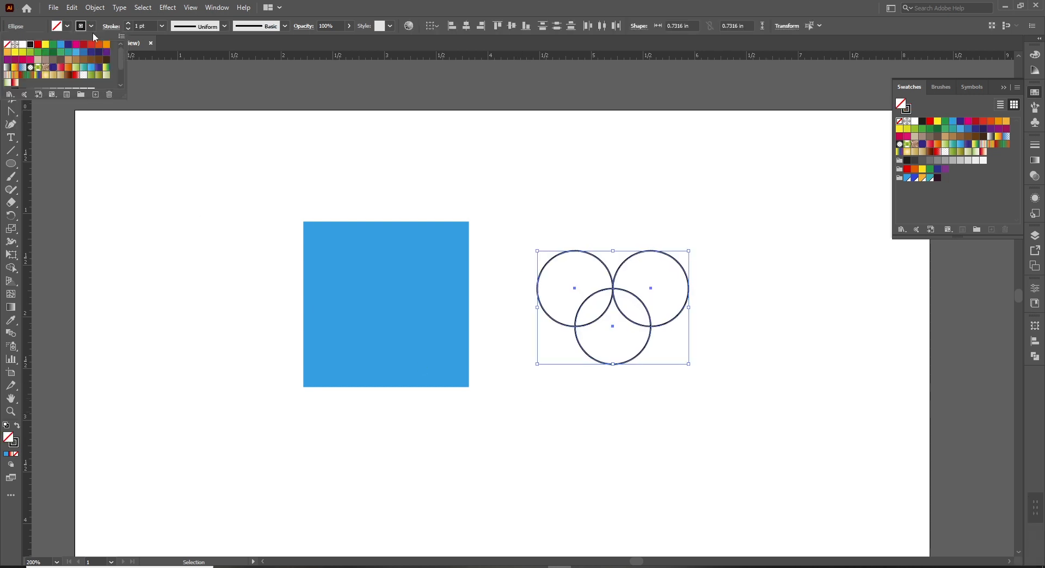
Step: Try a 3 pt stroke on the circles, set it back to 1 pt and deselect them
click(127, 24)
click(127, 24)
click(126, 25)
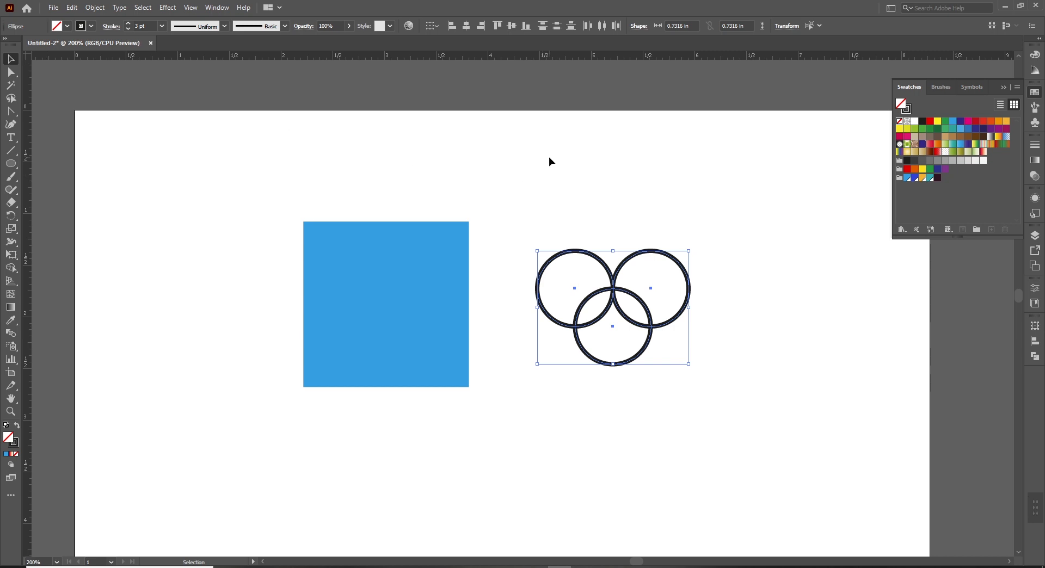
click(128, 29)
click(128, 28)
click(479, 166)
Step: Delete the lower circle and the right-hand circle, keeping only the left one
click(636, 357)
key(Delete)
click(687, 292)
key(Delete)
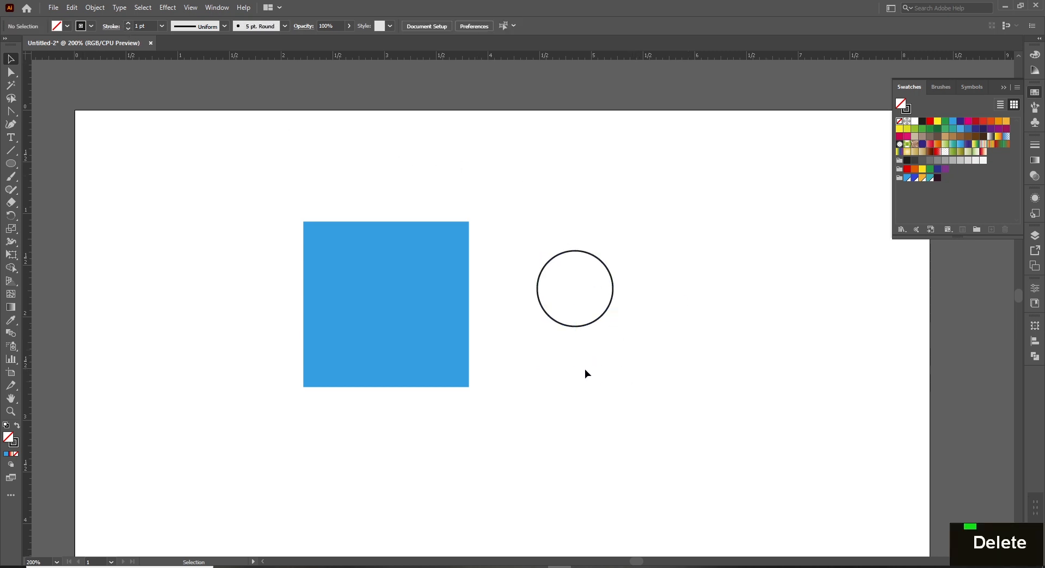
Step: Duplicate the remaining circle to the right, bottom and top so four outlined circles meet at one central point
drag(587, 330, 642, 315)
click(648, 367)
drag(626, 262, 620, 293)
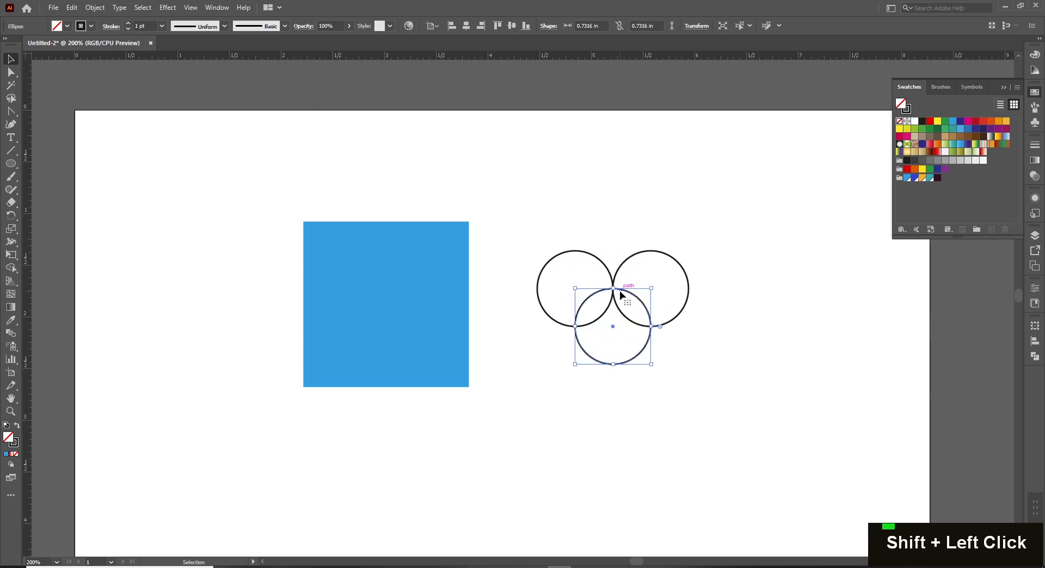
drag(643, 355, 643, 279)
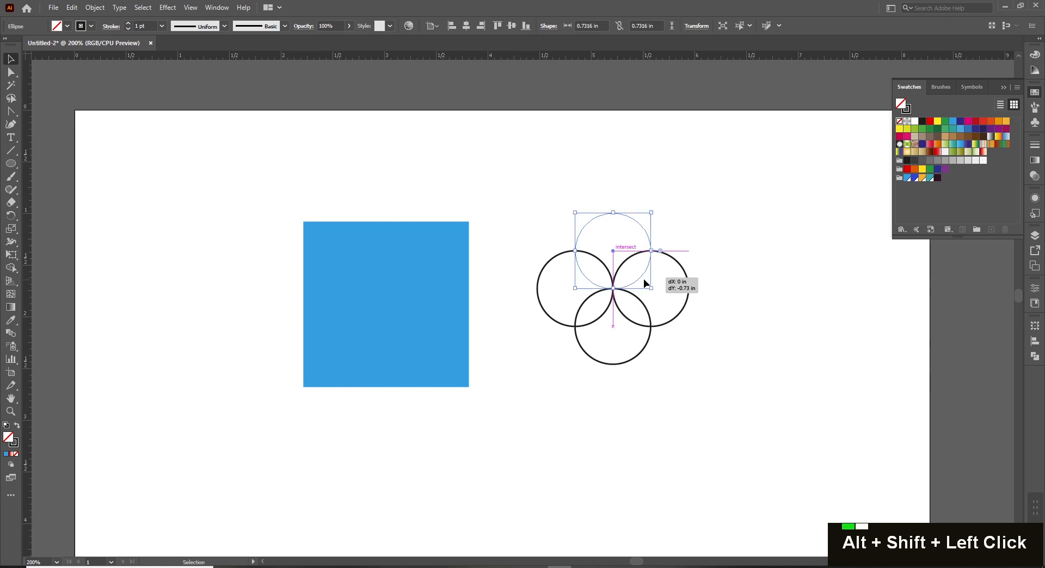
click(799, 290)
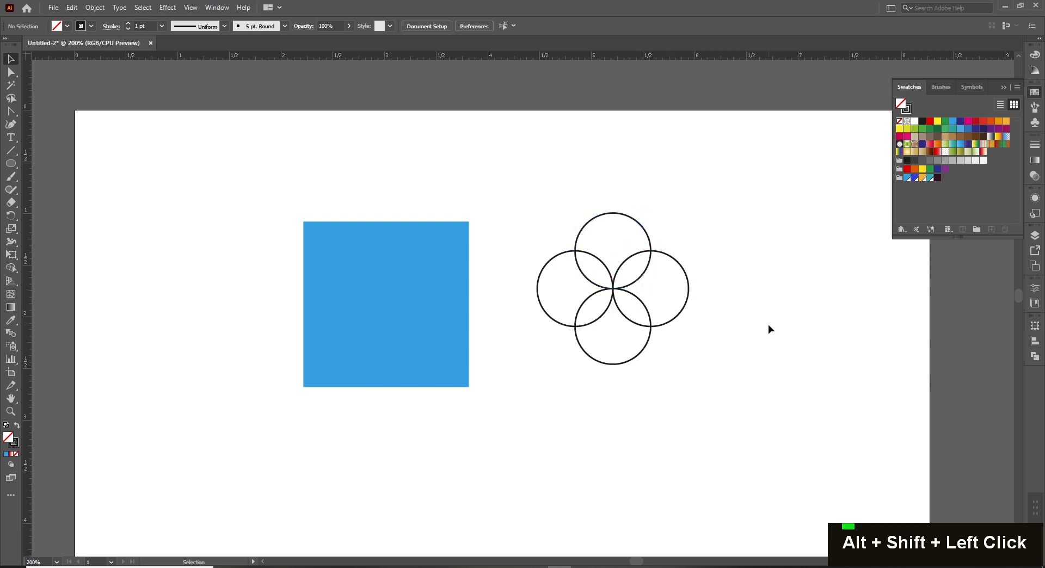
Step: Select the four circles and unite them into a single quatrefoil outline with Pathfinder
key(space)
drag(768, 325, 739, 327)
drag(474, 161, 727, 402)
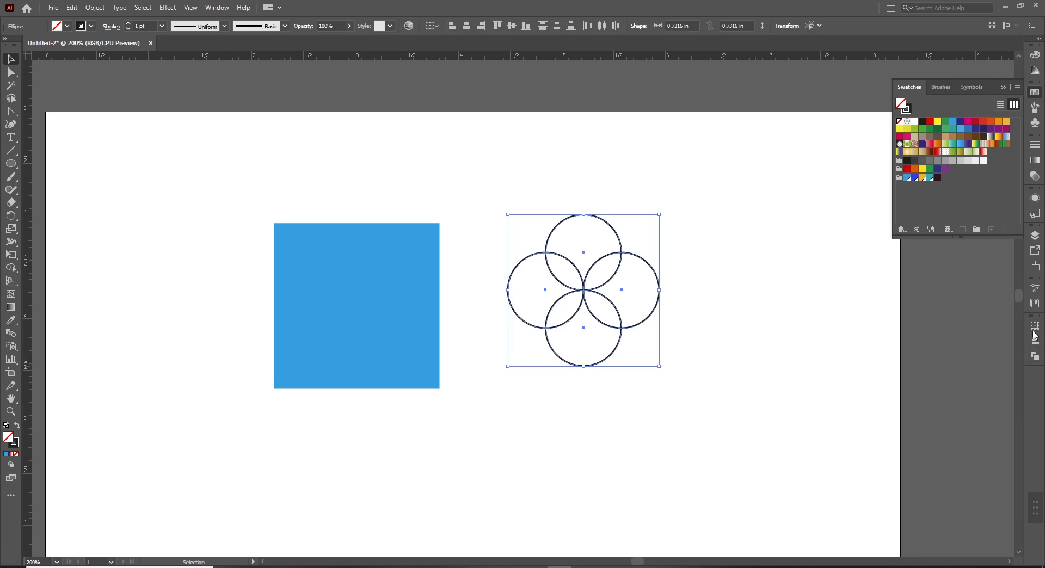
click(1034, 358)
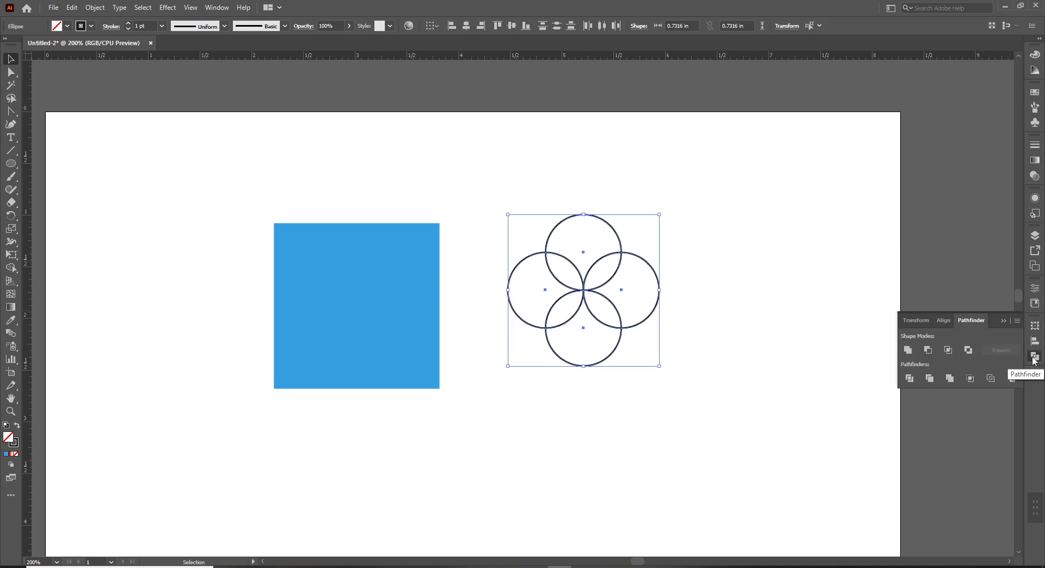
click(907, 349)
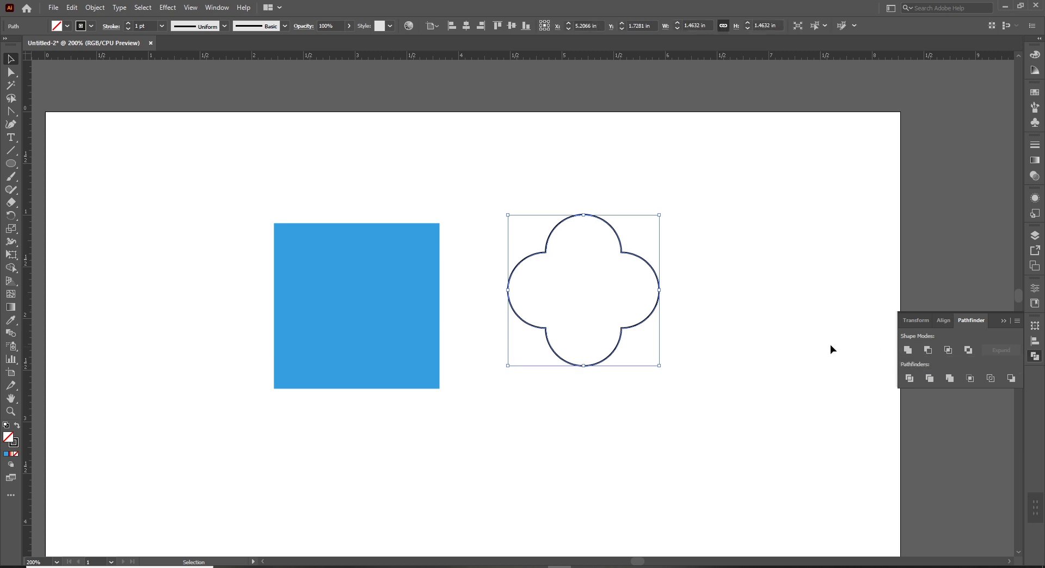
click(673, 299)
click(623, 253)
drag(660, 217, 640, 235)
key(ctrl+z)
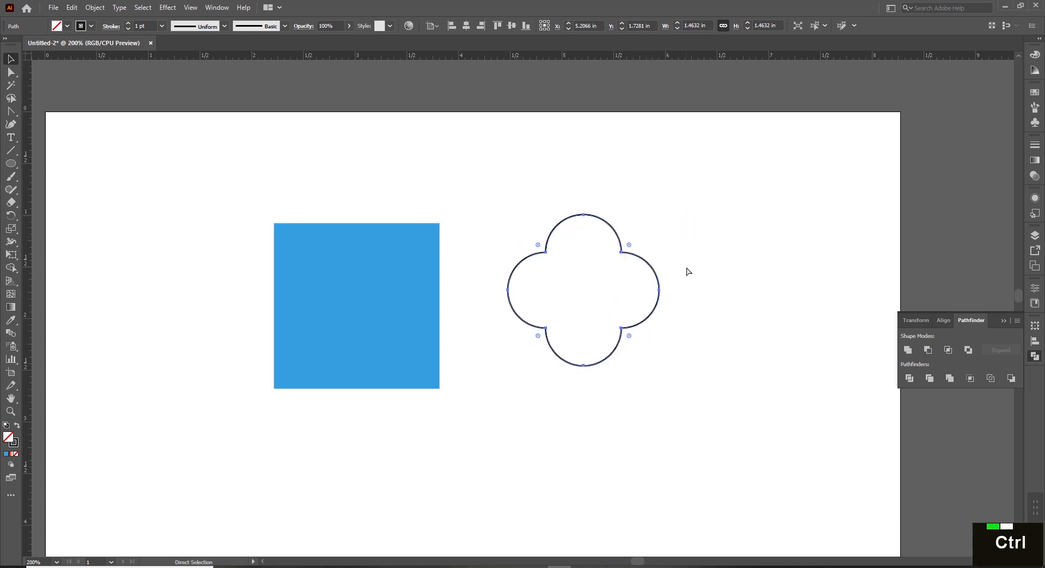
Step: Paste a copy of the quatrefoil in front and scale it about its centre to about 1.1 in wide
key(ctrl+c)
key(ctrl+f)
drag(660, 215, 640, 233)
key(v)
click(744, 282)
Step: Cut the inner quatrefoil out of the outer one with Pathfinder's Minus Front, leaving a hollow ring in its original place
drag(484, 186, 730, 391)
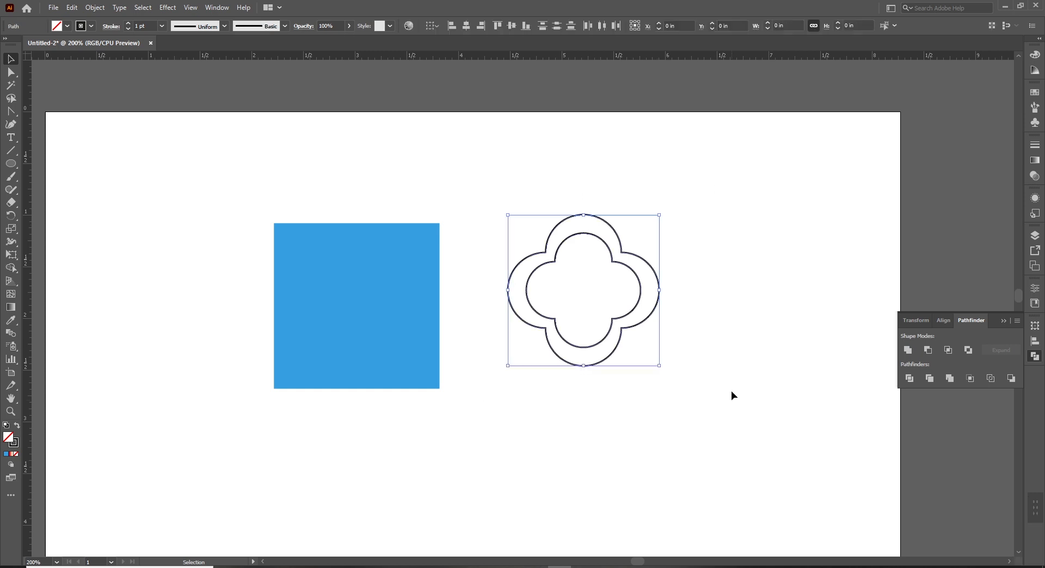
click(909, 350)
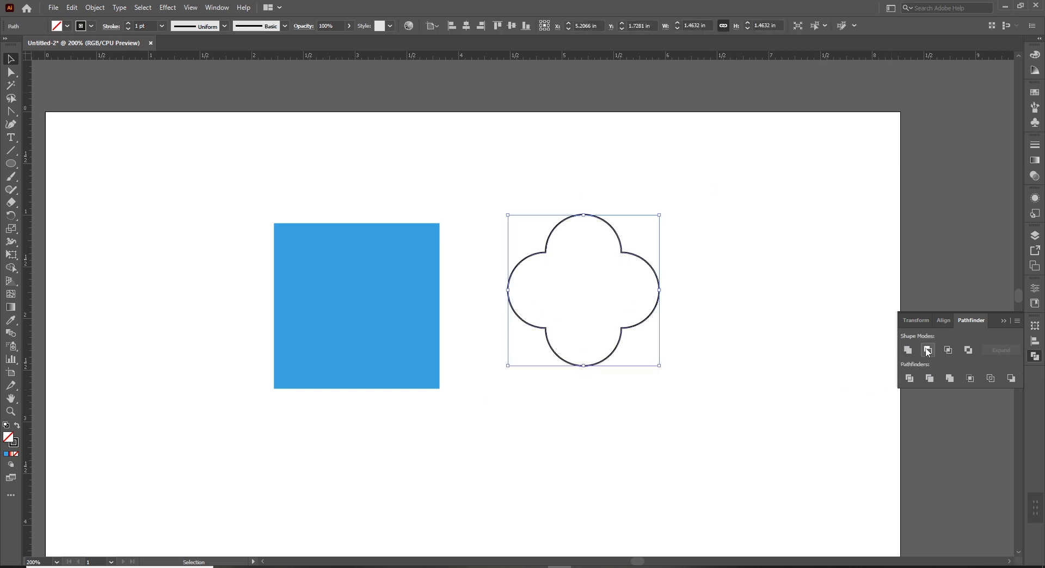
key(ctrl+z)
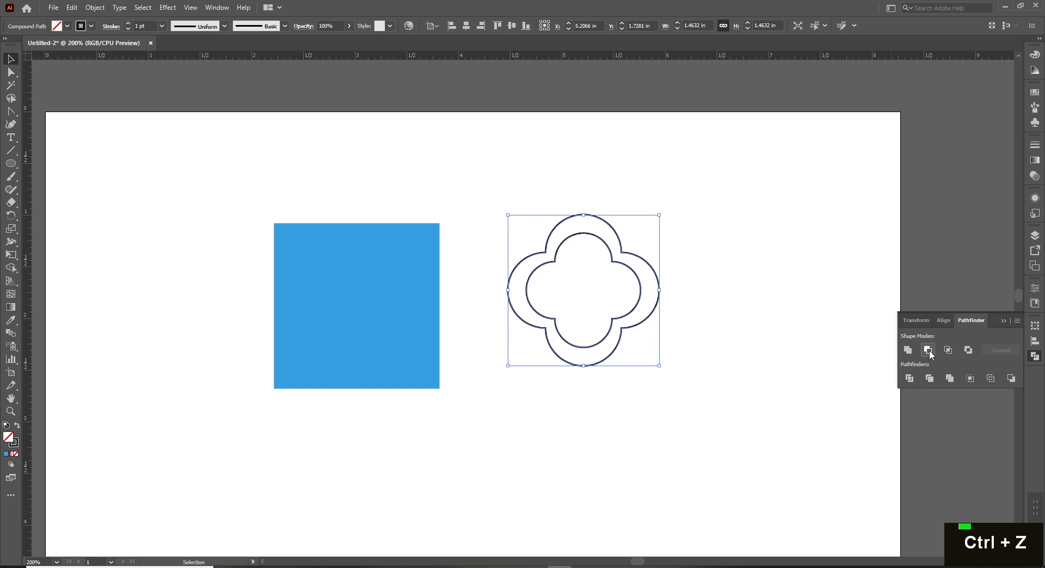
click(739, 326)
drag(638, 278, 675, 260)
key(ctrl+z)
Step: Fill the quatrefoil ring with orange, give it a dark orange-red stroke and deselect it
click(93, 27)
click(90, 26)
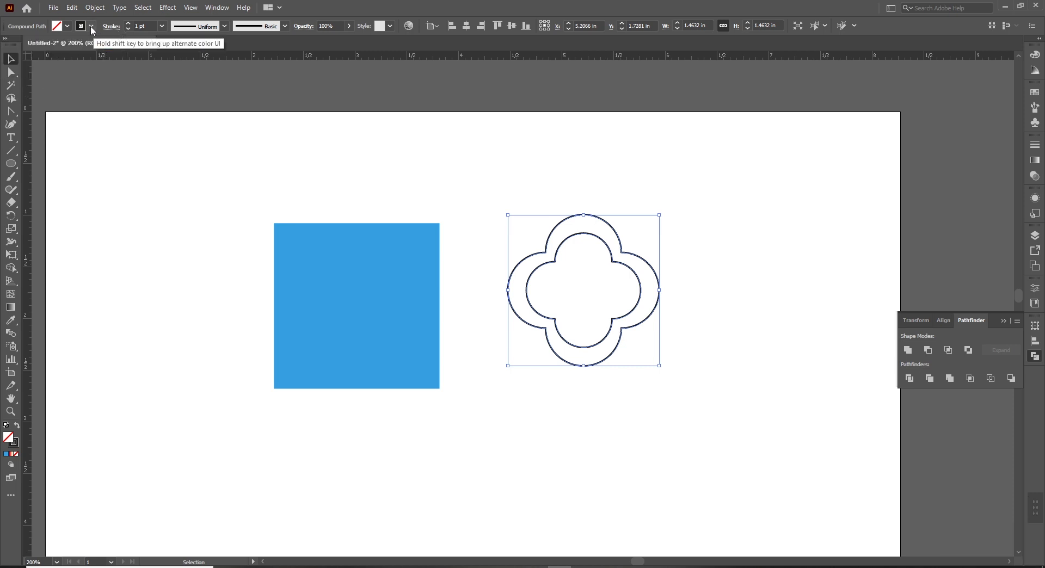
click(66, 26)
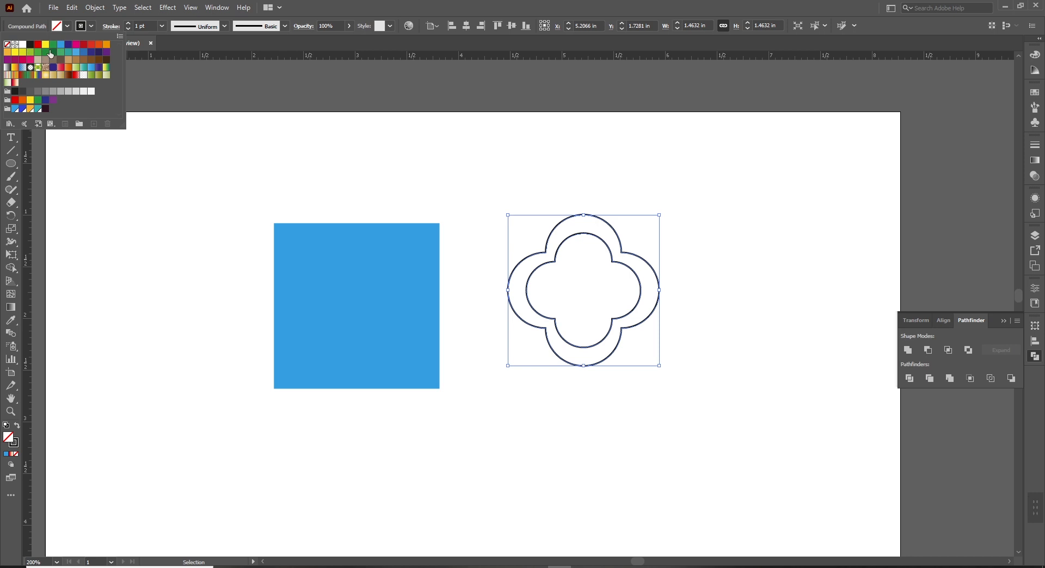
click(104, 46)
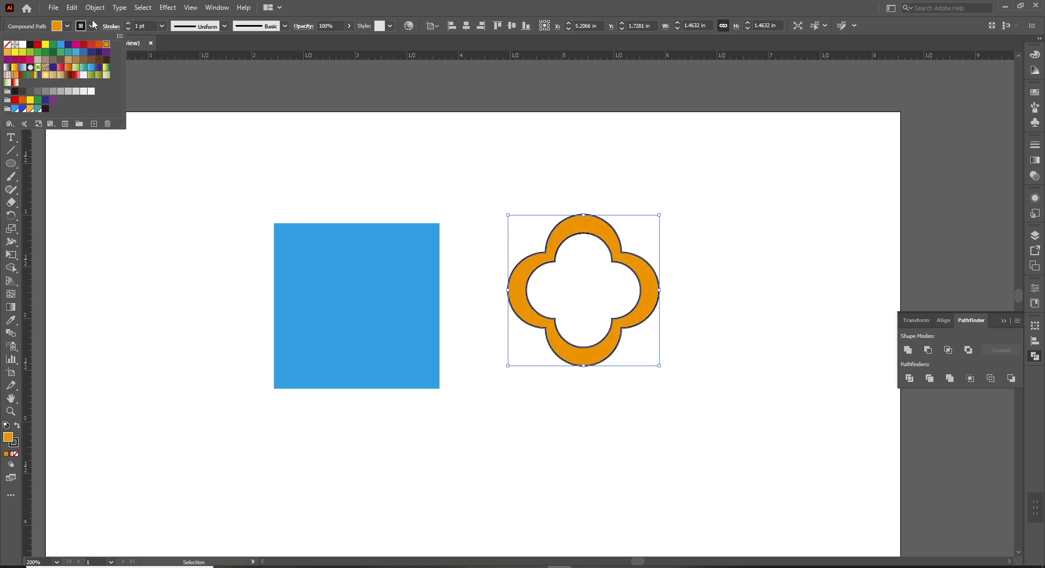
click(91, 27)
click(15, 52)
click(91, 44)
click(100, 46)
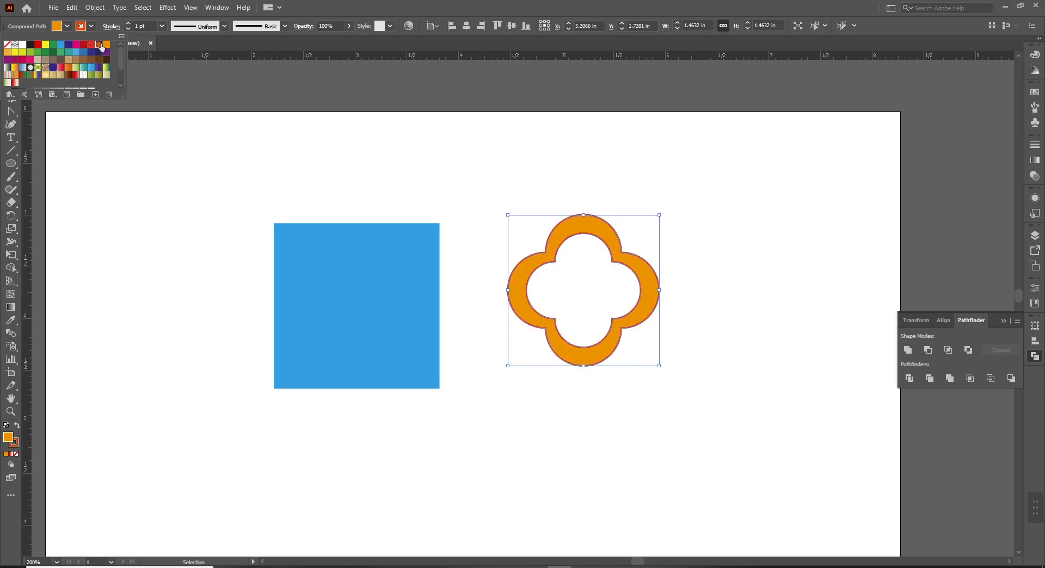
click(493, 162)
click(495, 163)
Step: Draw a tall, narrow ellipse about 0.25 by 0.8 in to the right of the quatrefoil ring
click(648, 287)
click(737, 338)
drag(688, 306, 555, 314)
scroll(579, 313, up, 1)
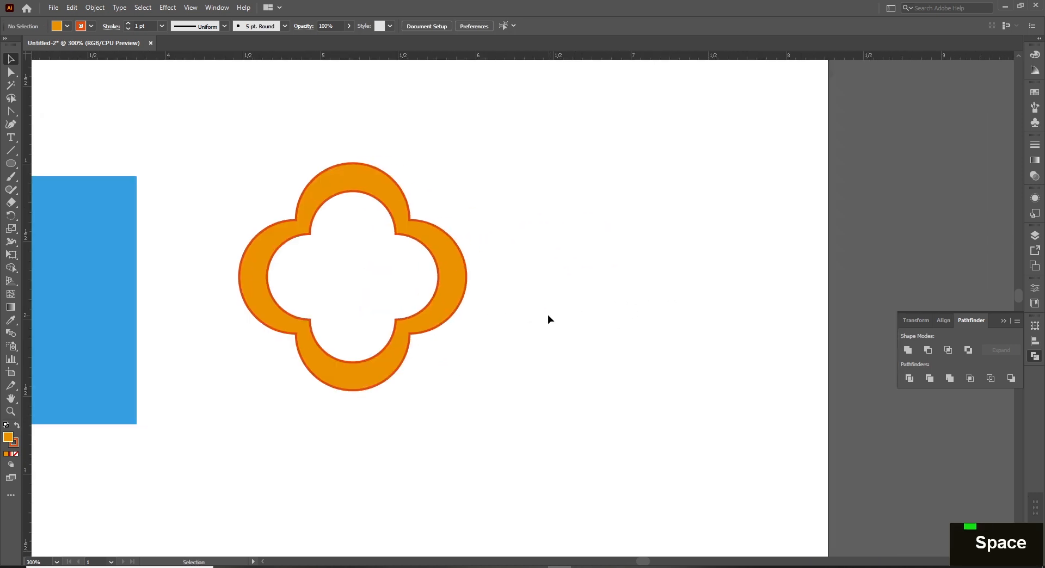
drag(577, 280, 587, 301)
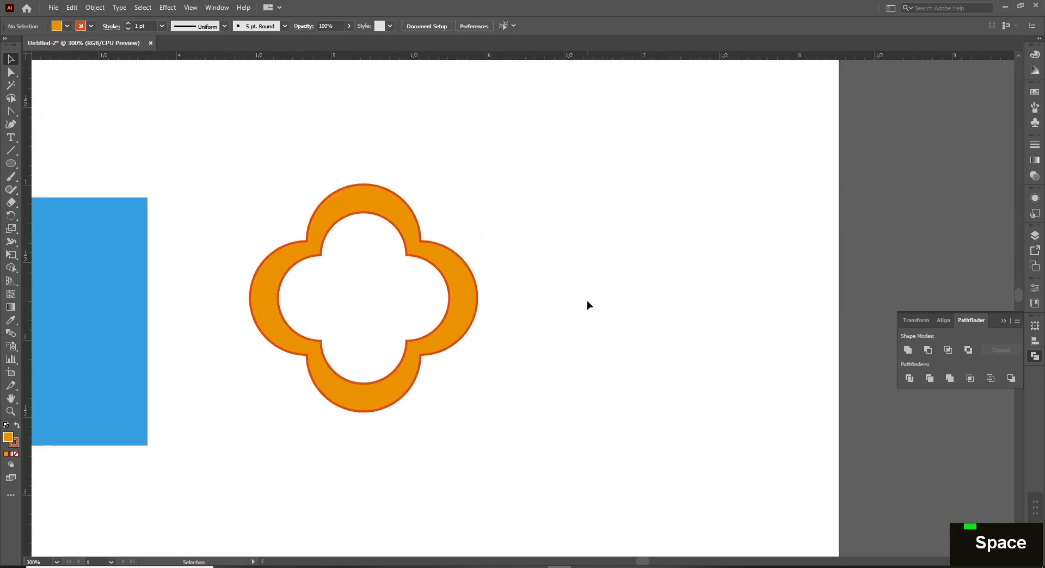
key(l)
drag(547, 209, 586, 331)
key(v)
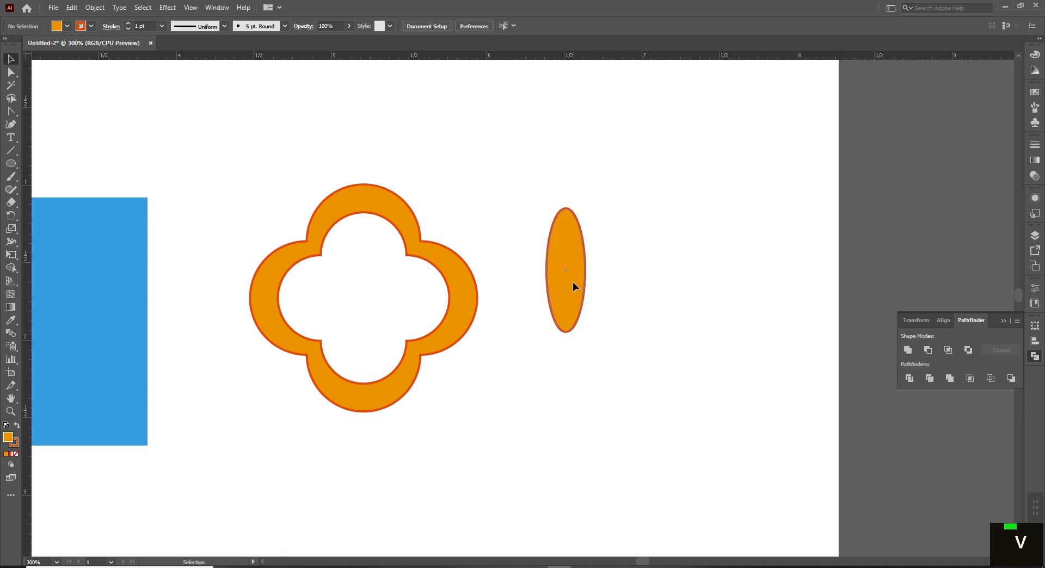
Step: Remove the stroke from the tall, narrow ellipse, leaving only its orange fill
click(91, 25)
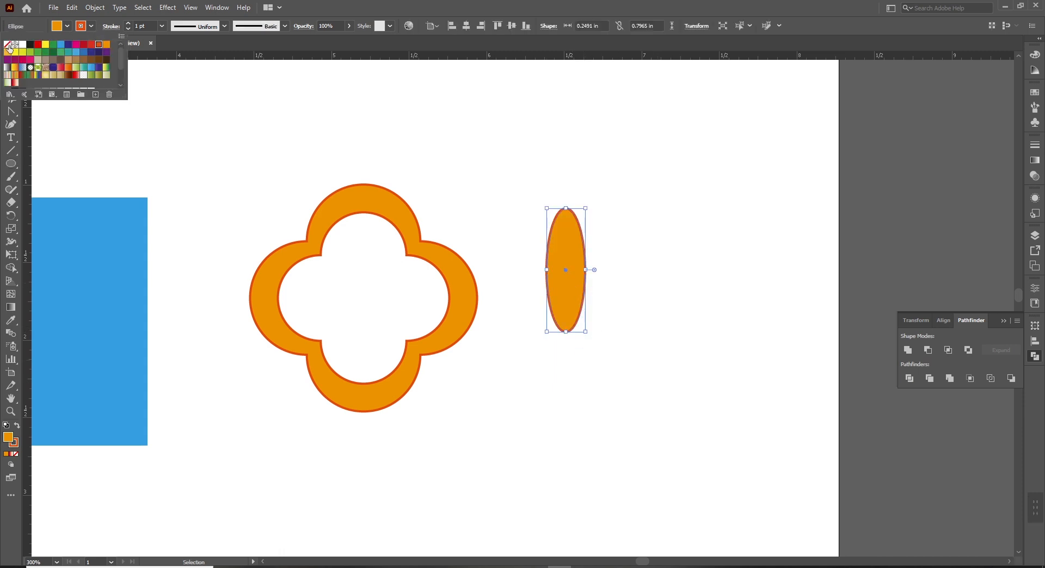
click(7, 44)
click(634, 216)
click(570, 296)
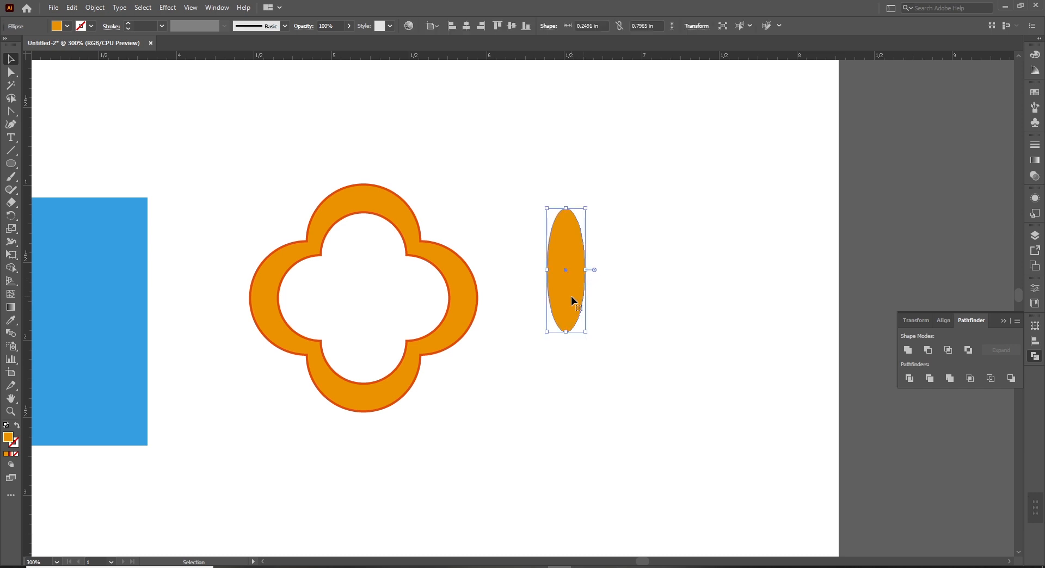
Step: Convert the ellipse's bottom anchor point into a sharp corner and deselect the shape
key(shift+c)
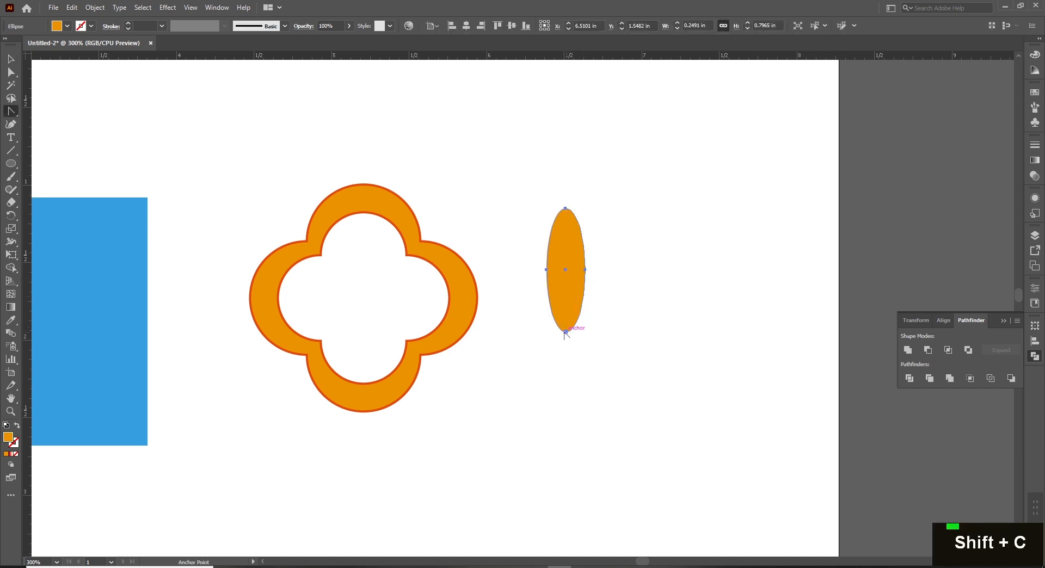
click(566, 332)
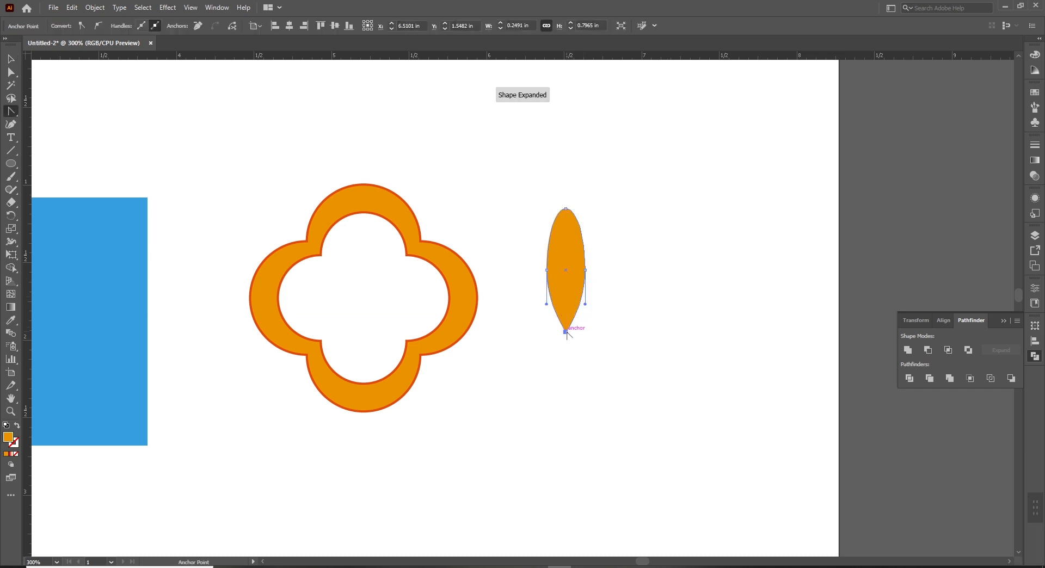
key(v)
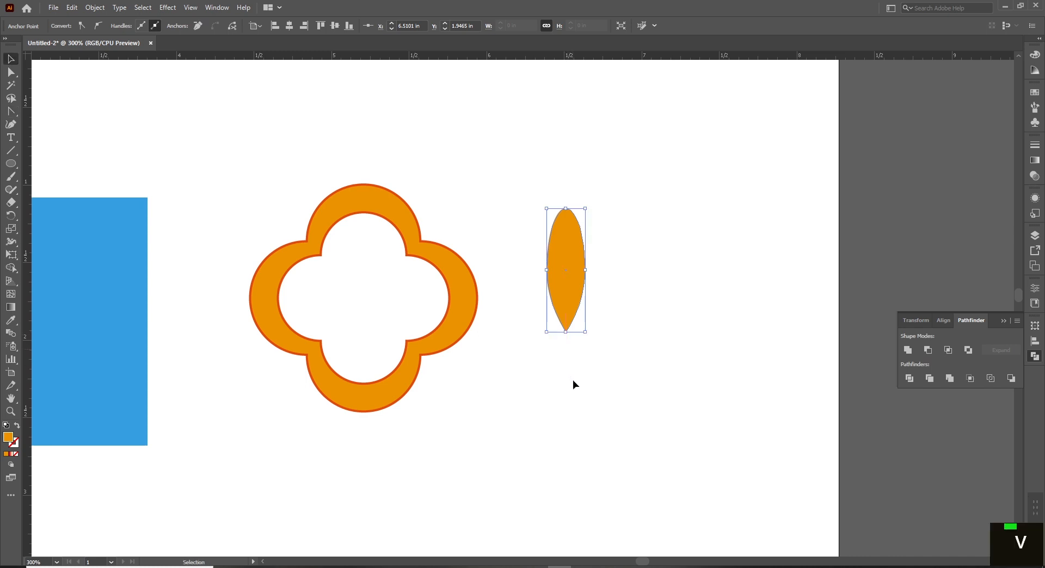
click(572, 407)
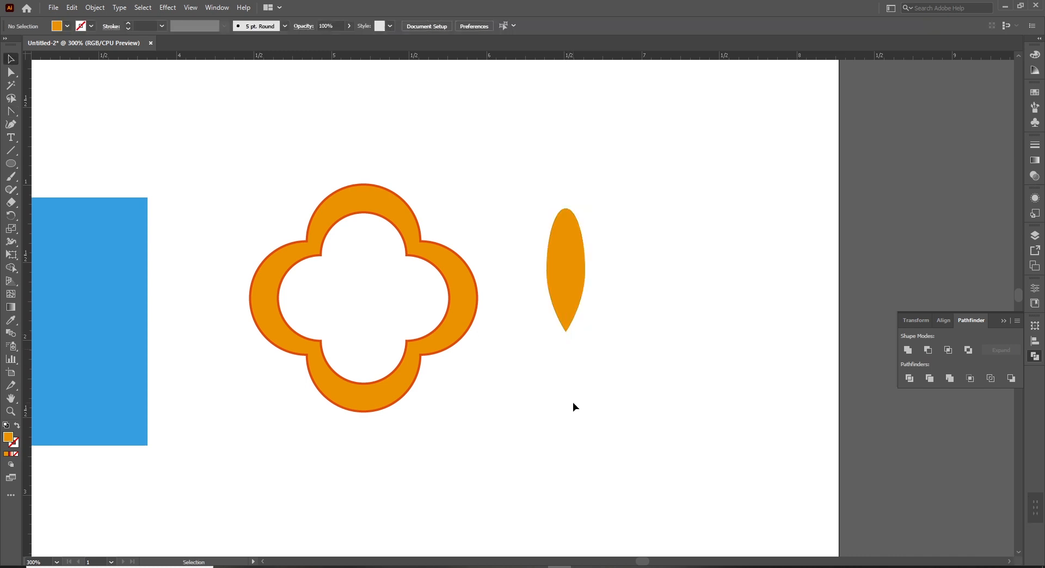
Step: Pull the pointed bottom anchor straight down to lengthen the shape into a petal about 1.08 in tall
key(a)
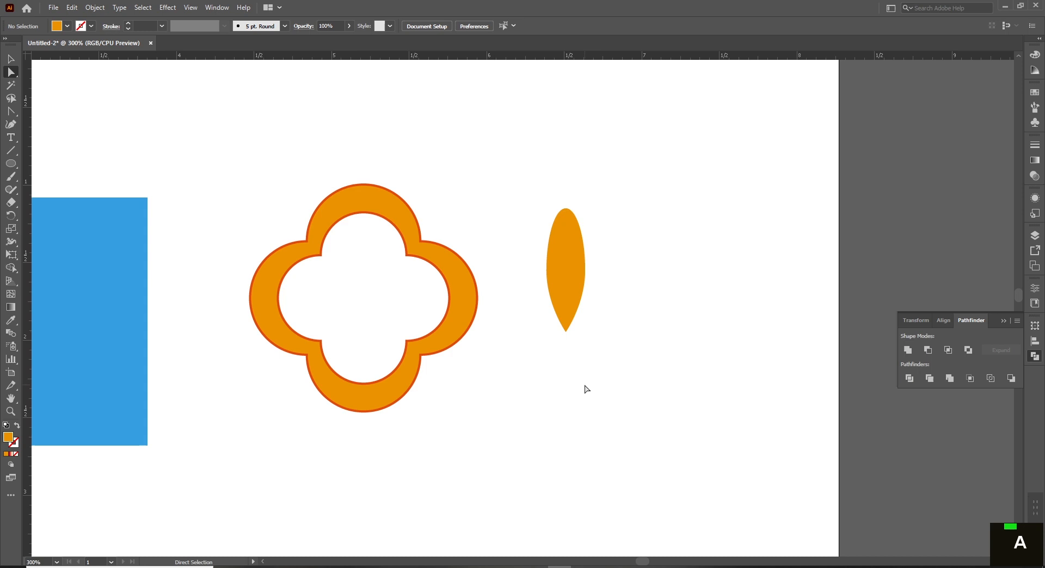
click(566, 332)
drag(566, 334, 564, 377)
key(v)
click(640, 358)
Step: Duplicate the petal to its right, widen the copy, enlarge it to about 0.45 by 1.39 in and space it slightly apart
key(space)
drag(636, 360, 589, 360)
drag(515, 334, 614, 289)
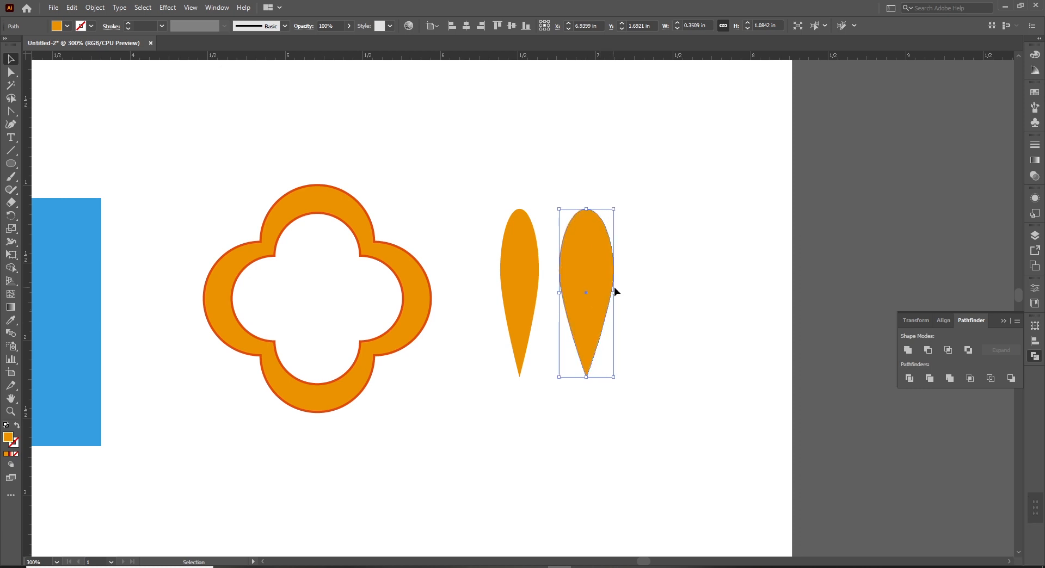
drag(586, 209, 595, 162)
click(630, 319)
key(v)
ctrl+alt+click(611, 321)
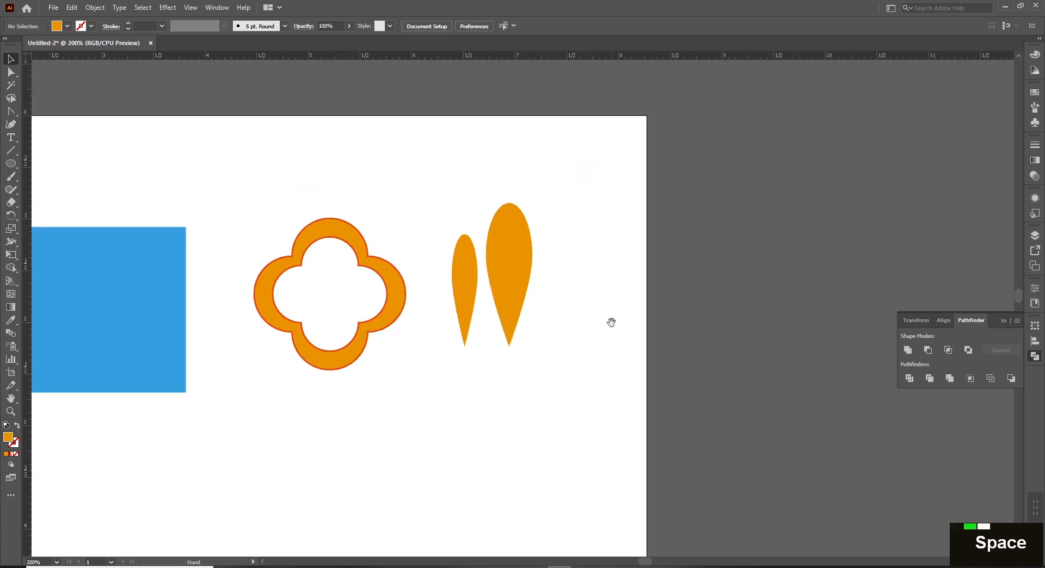
drag(611, 323, 567, 323)
drag(461, 284, 470, 284)
click(530, 324)
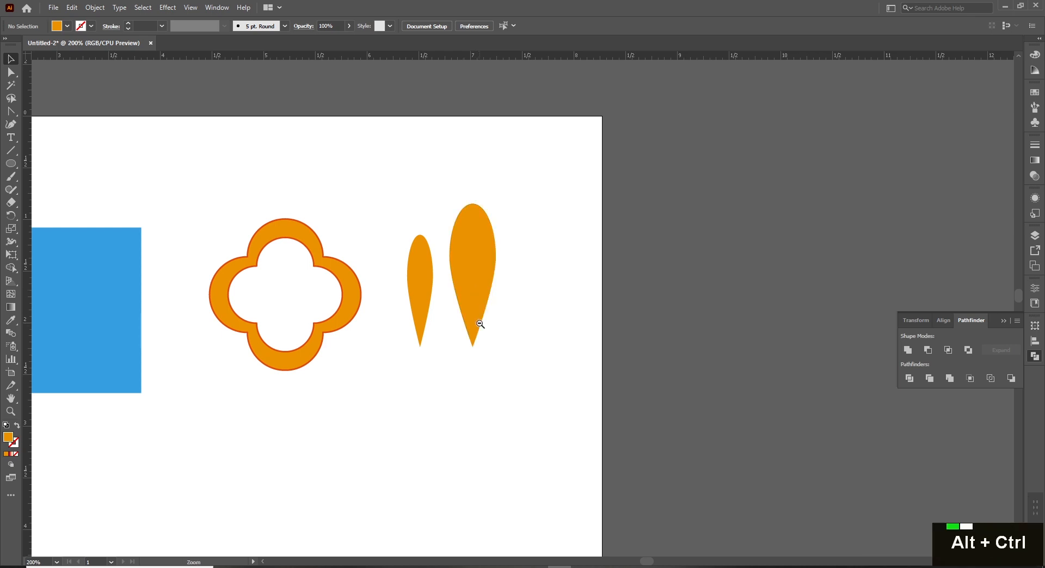
Step: Place a copy of the larger petal in the empty area below the quatrefoil ring
ctrl+alt+click(480, 323)
drag(586, 237, 403, 449)
drag(421, 378, 399, 336)
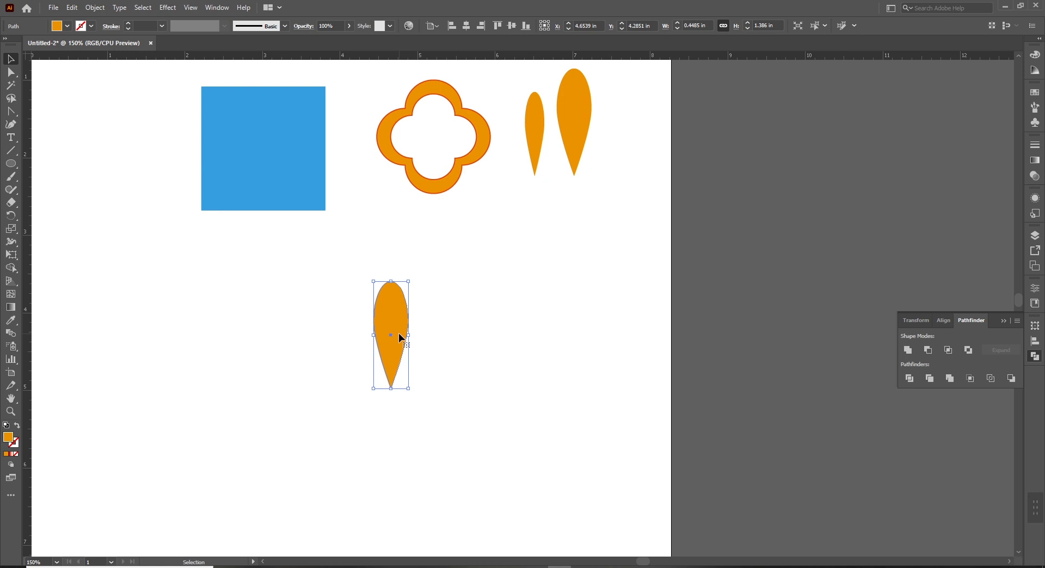
Step: Rotate a copy of the petal 45° about its bottom tip and repeat the transformation into an eight-petal flower
key(r)
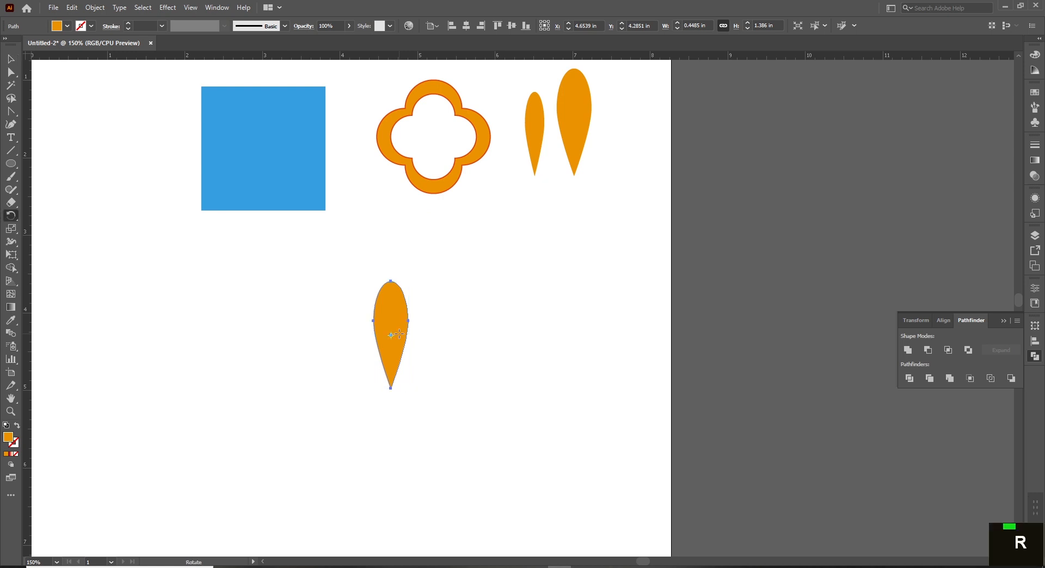
alt+click(391, 388)
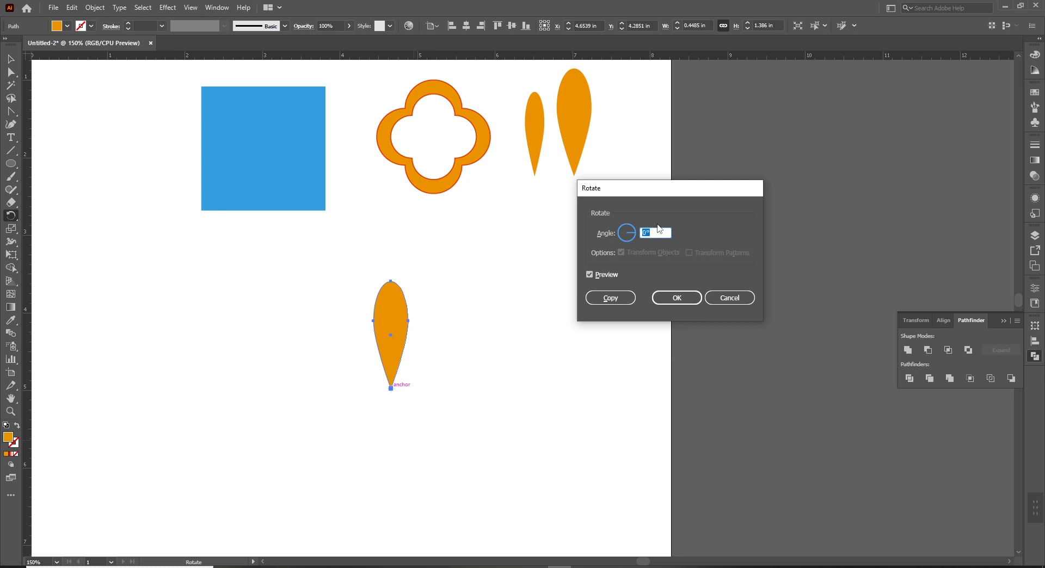
text(45)
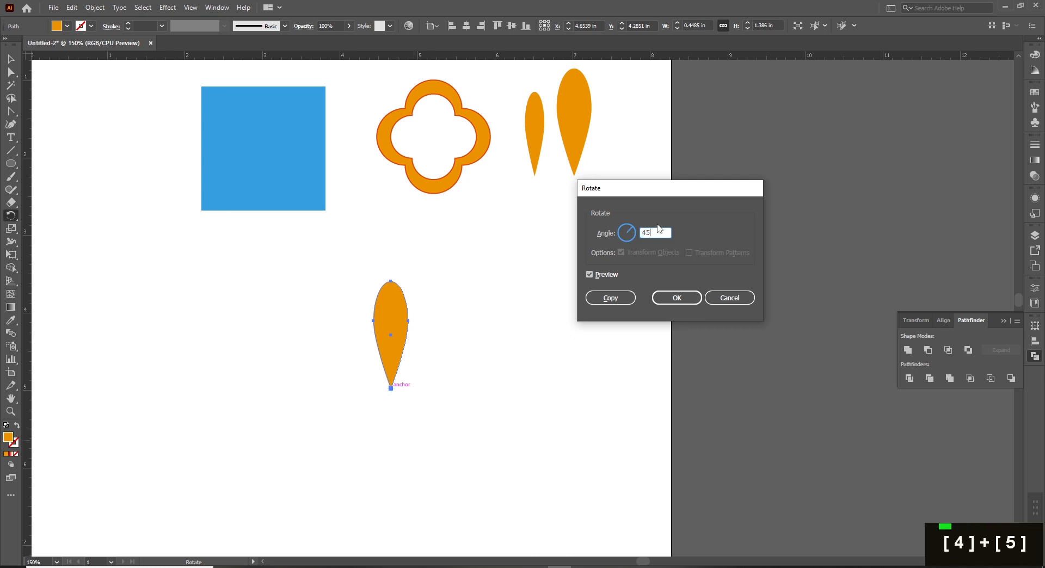
click(610, 298)
key(ctrl+d)
key(ctrl+d)
key(ctrl+d)
key(ctrl+d)
key(ctrl+d)
key(ctrl+d)
key(v)
click(574, 389)
key(space)
drag(556, 393, 563, 386)
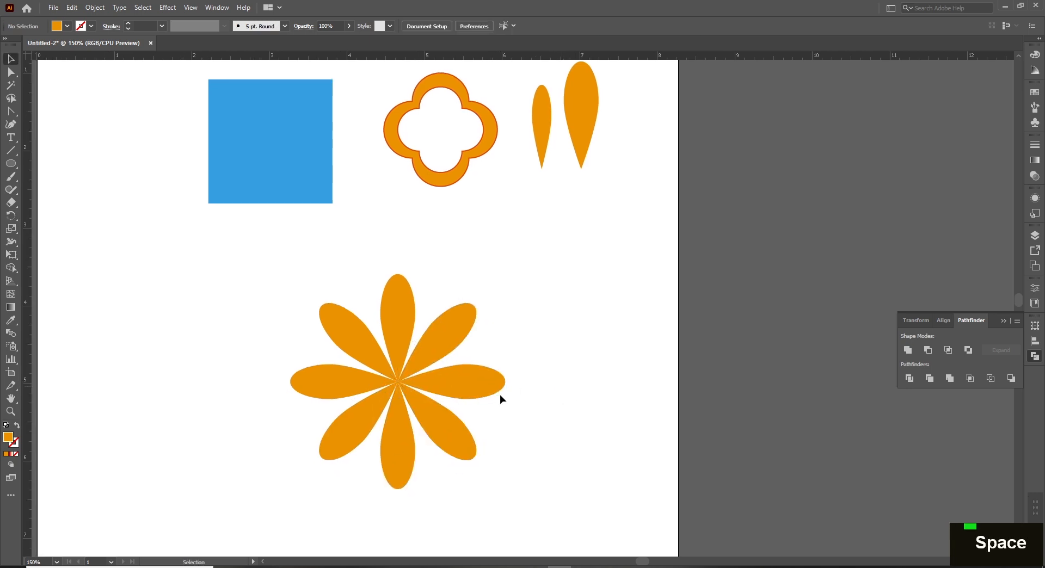
Step: Undo all the 45° petal copies, back to the single upright petal
key(ctrl+z)
key(ctrl+z)
key(ctrl+z)
key(ctrl+z)
key(ctrl+z)
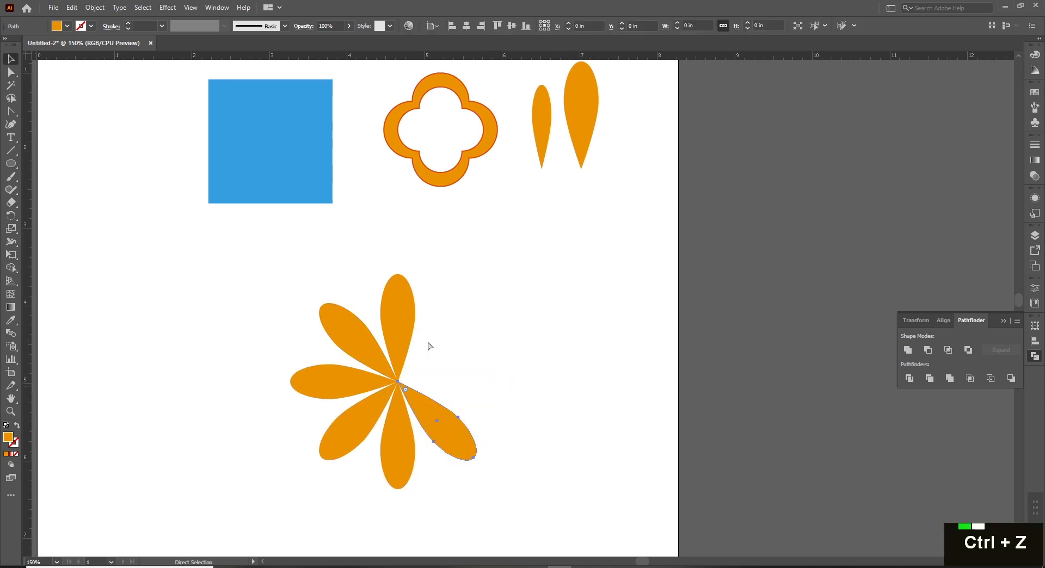
key(ctrl+z)
key(ctrl+z)
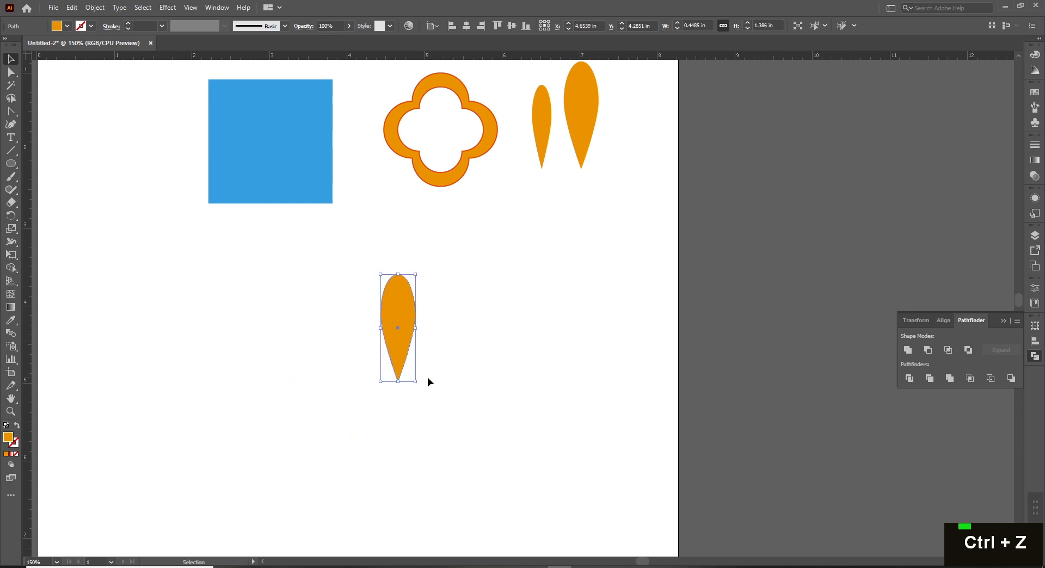
Step: Rotate a copy of the petal 90° about its bottom tip and repeat it into a four-petal cross
key(r)
alt+click(398, 381)
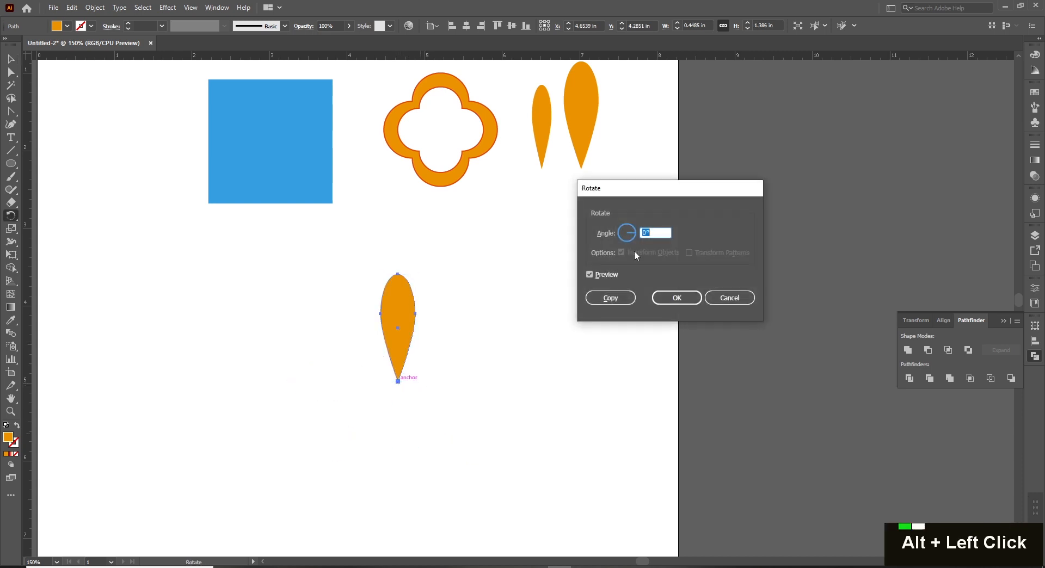
text(90)
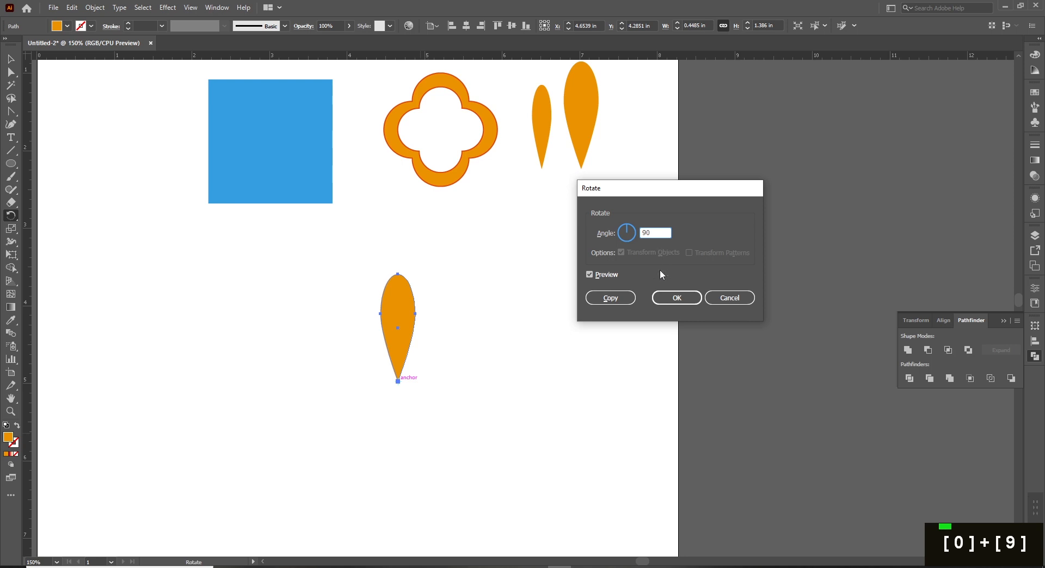
click(610, 297)
key(ctrl+d)
key(v)
key(ctrl+d)
click(577, 401)
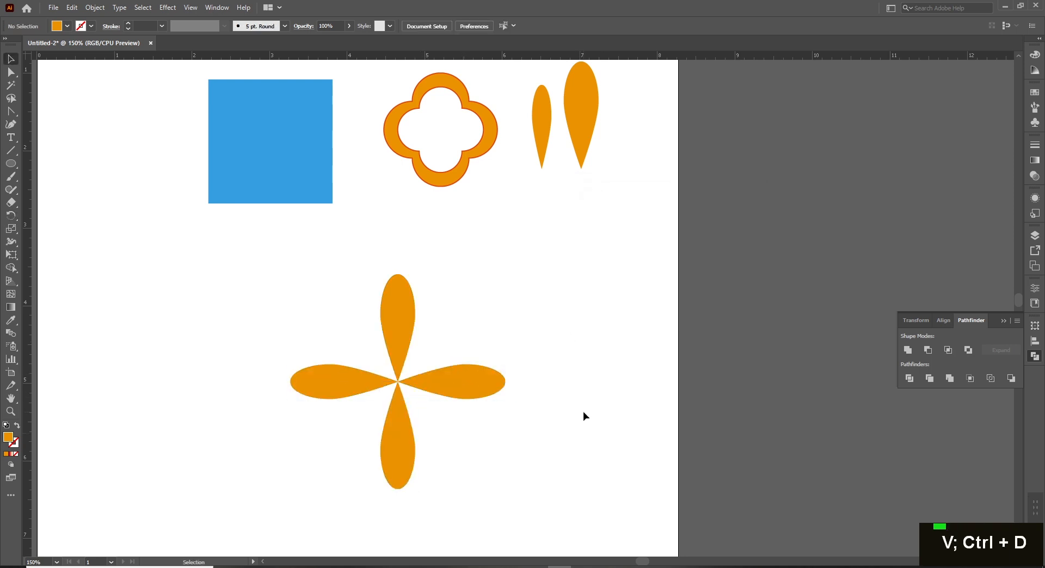
Step: Paste a copy of the top petal in front and scale it towards its tip to about 0.35 by 1.09 in
click(406, 323)
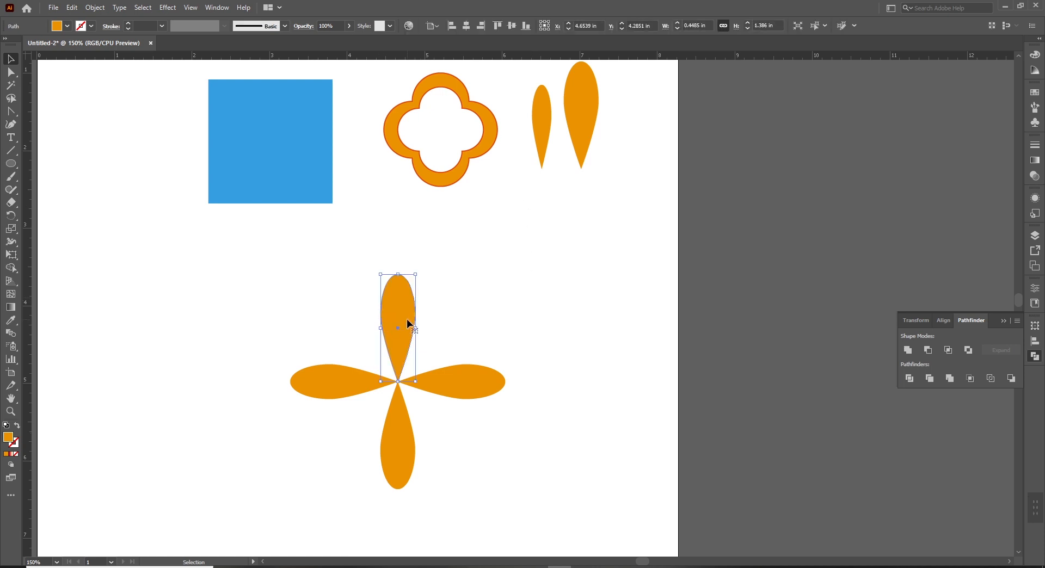
key(ctrl+c)
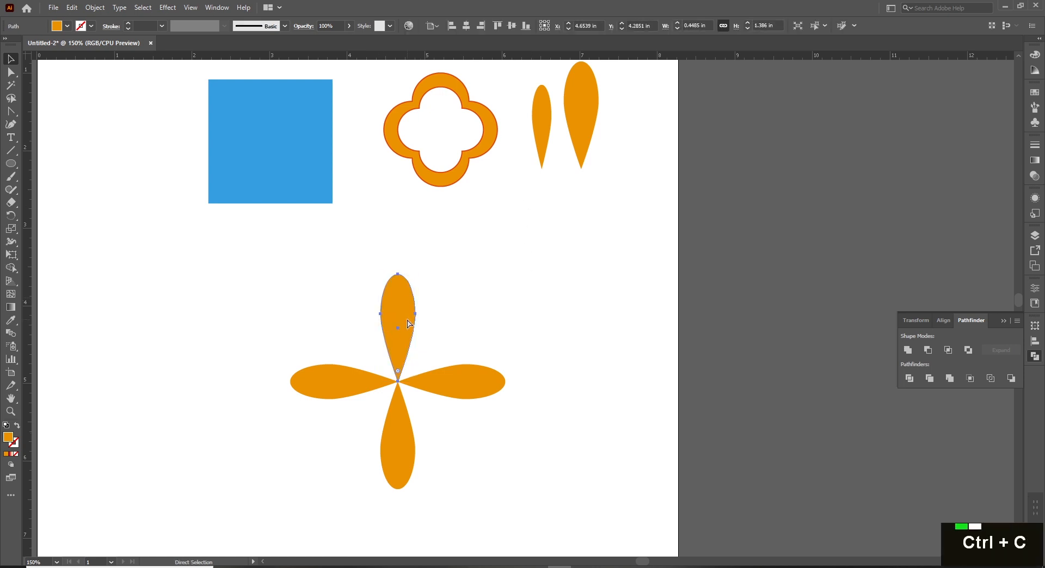
key(v)
key(ctrl+f)
drag(401, 274, 401, 298)
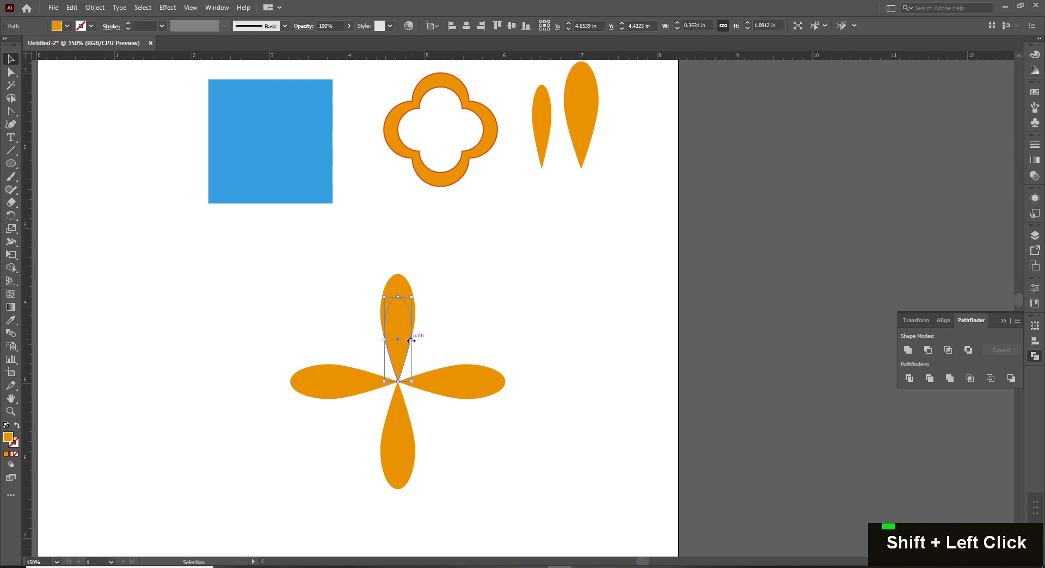
Step: Narrow the inner petal copy symmetrically to about 0.19 in wide and deselect it
drag(411, 341, 406, 341)
key(ctrl+space)
drag(358, 274, 473, 399)
drag(402, 314, 425, 316)
key(v)
click(576, 338)
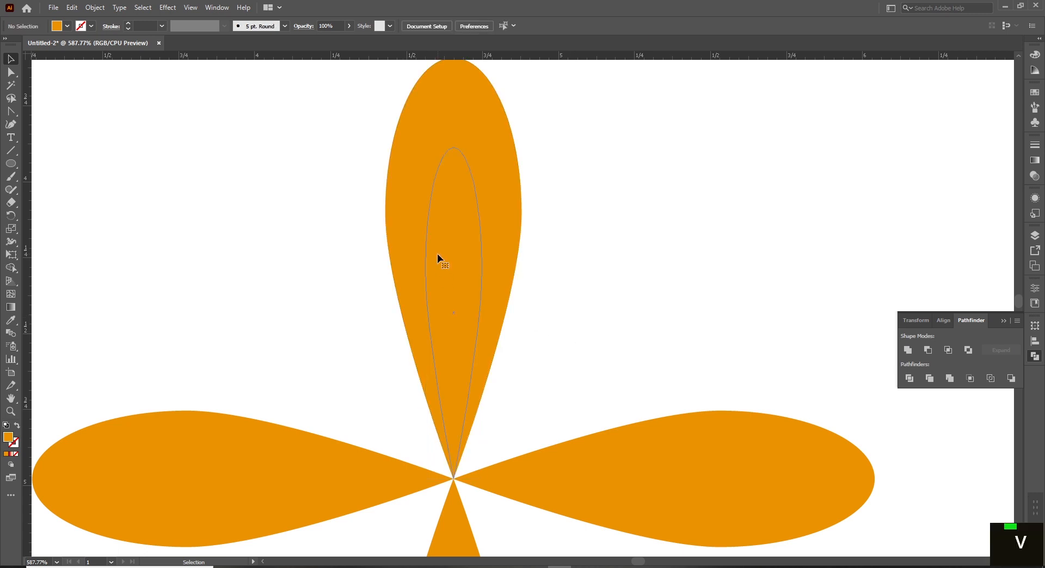
Step: Try a copy of the narrow inner petal rotated 22.5° about its bottom tip, then undo it
click(437, 254)
scroll(500, 320, down, 2)
drag(499, 320, 413, 290)
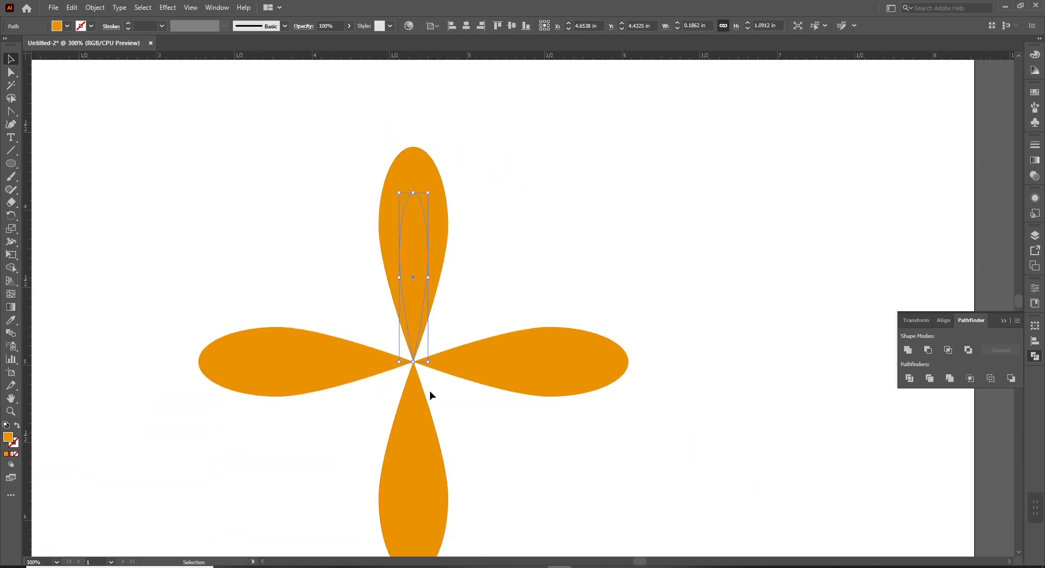
key(r)
alt+click(413, 362)
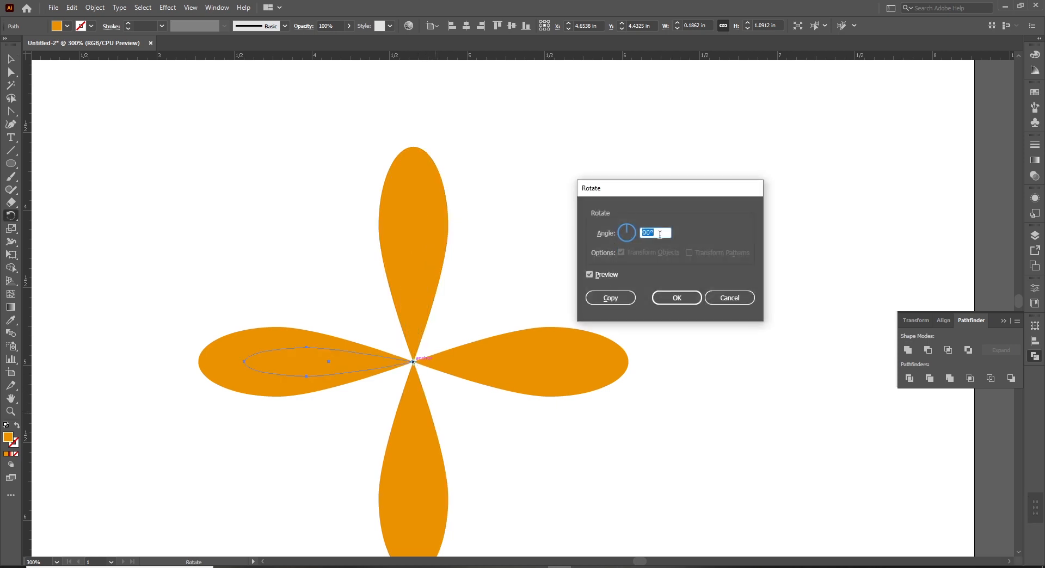
text(22.5)
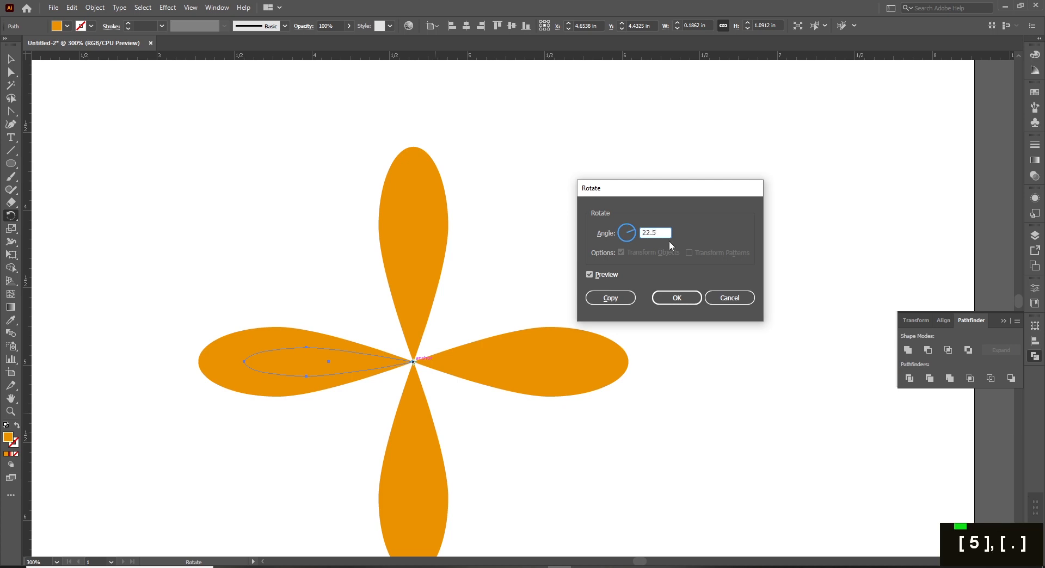
click(611, 299)
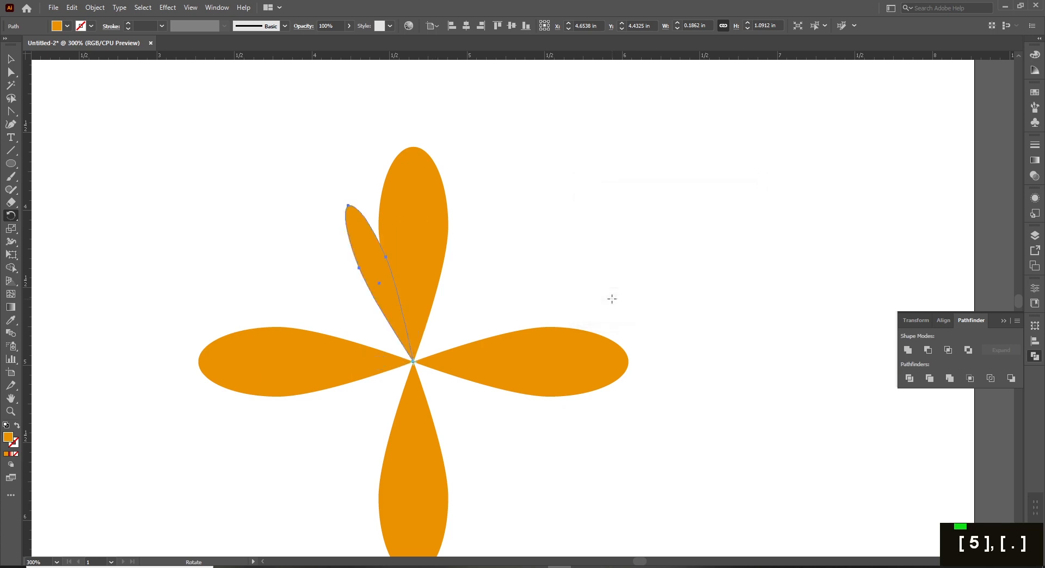
key(ctrl+z)
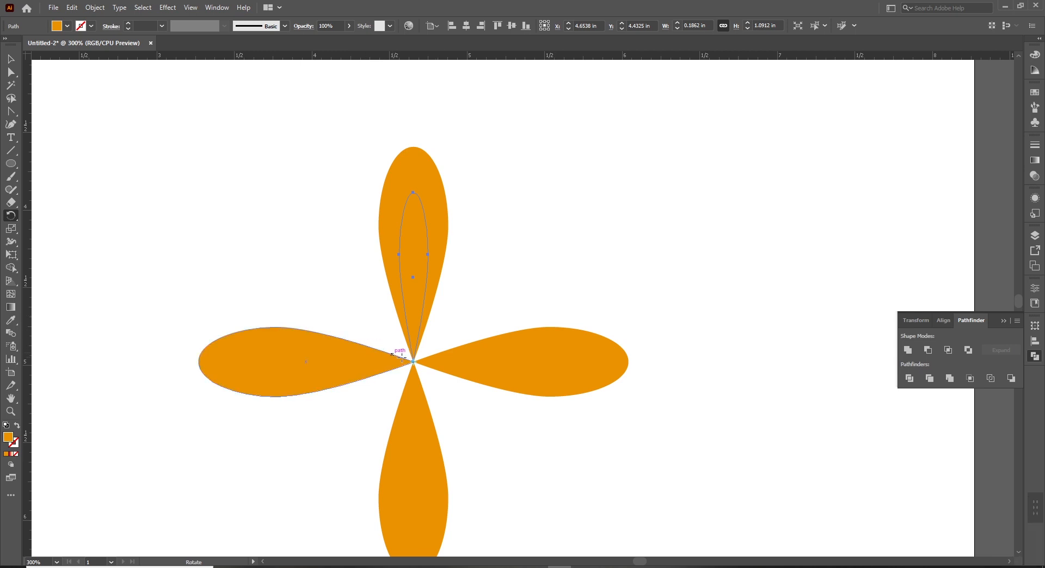
Step: Rotate a copy of the narrow petal 45° about its bottom tip, repeat it once, and delete the original inside the top petal
key(r)
alt+click(413, 361)
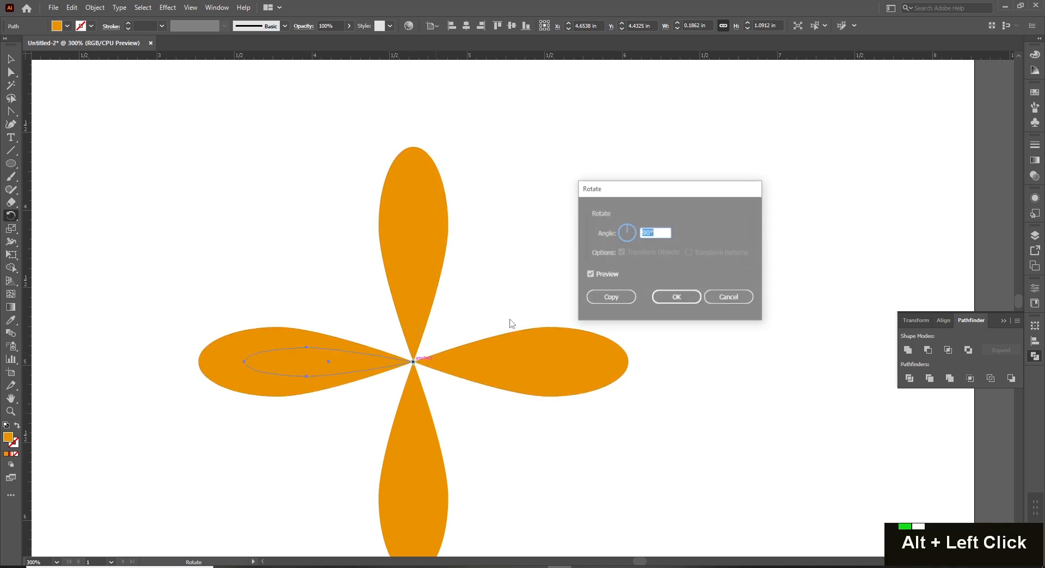
text(45)
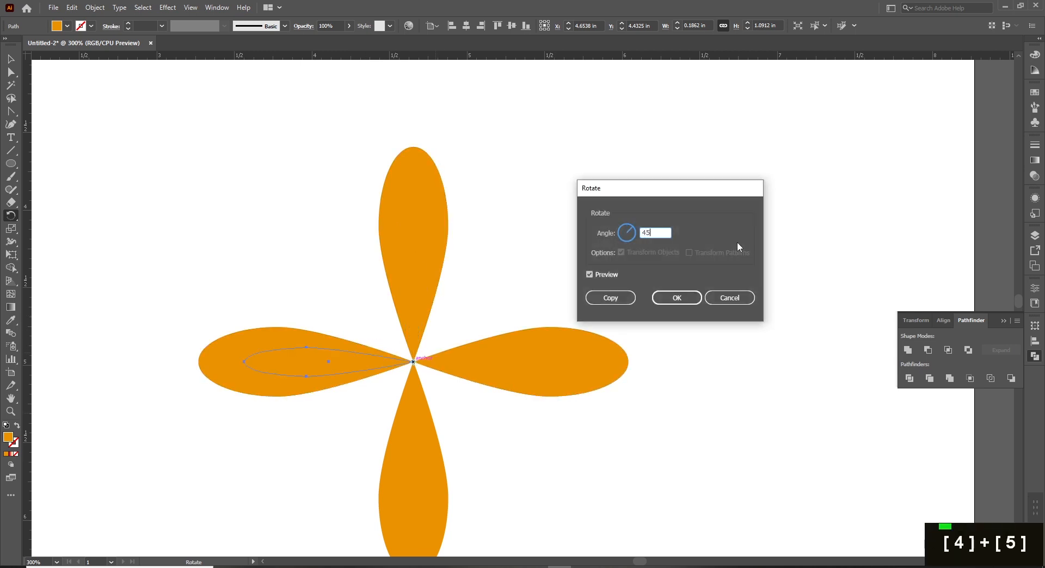
click(610, 298)
key(ctrl+d)
key(v)
click(411, 239)
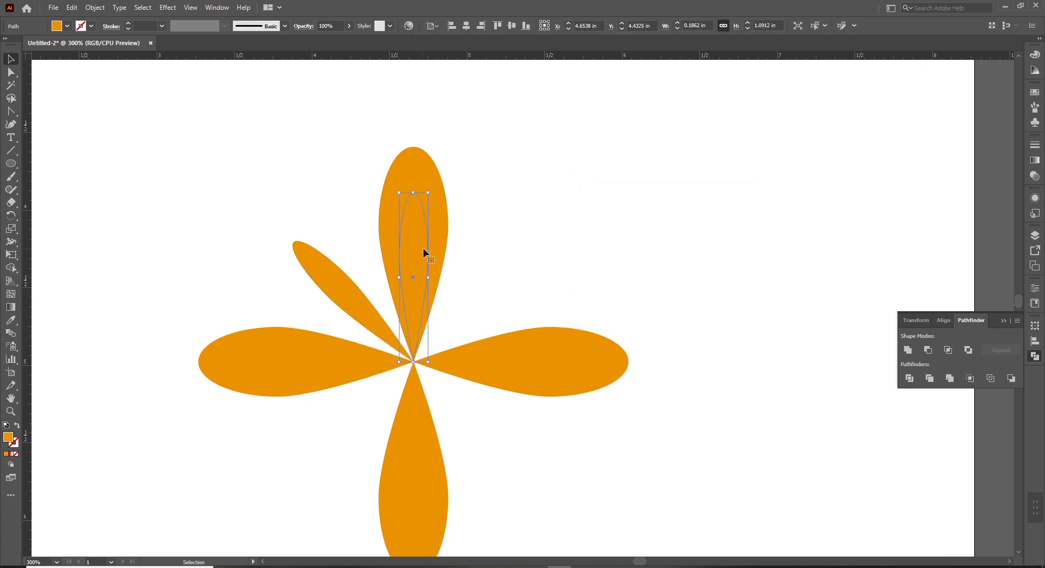
key(Delete)
Step: Compare outline and preview views to examine and test selecting the narrow petal hidden behind the large left petal
key(ctrl+y)
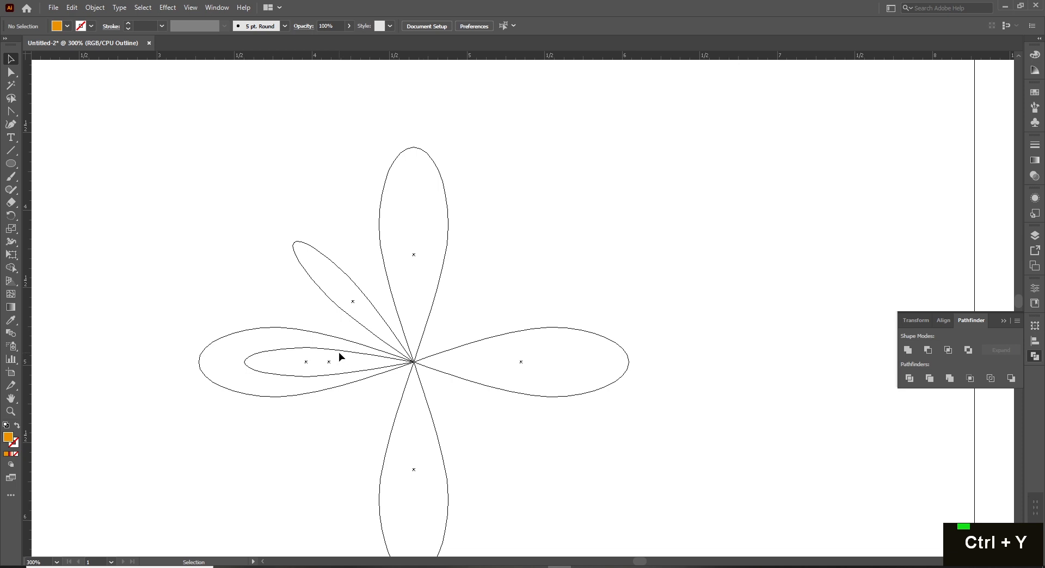
key(ctrl+y)
click(342, 365)
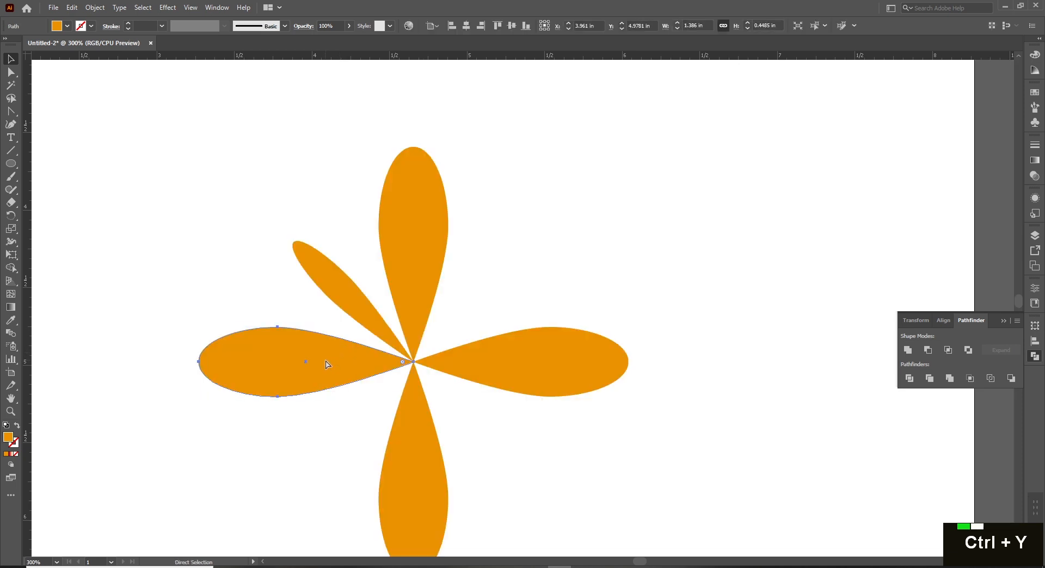
key(ctrl+y)
click(342, 355)
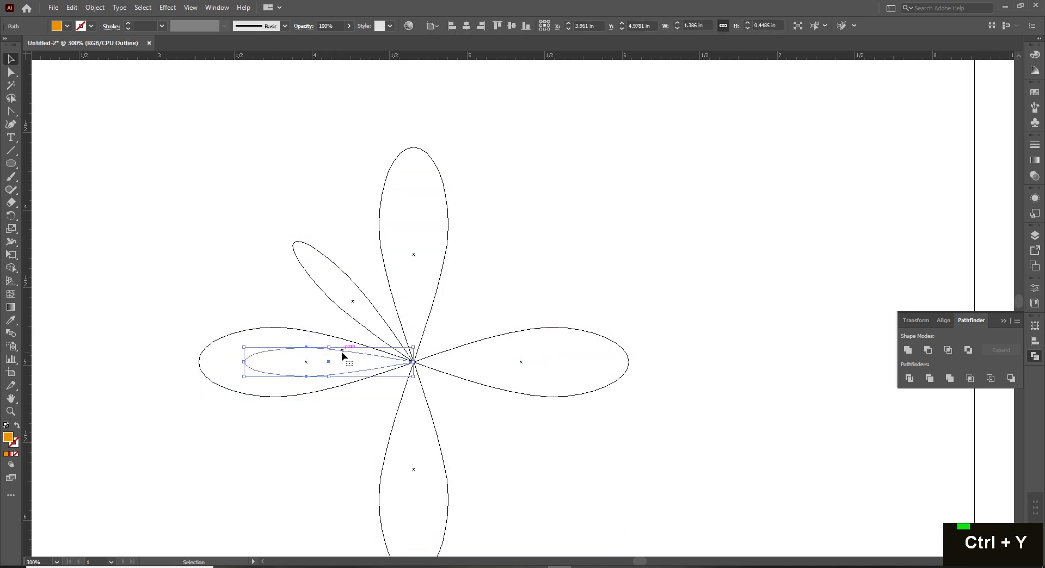
key(a)
key(ctrl+y)
key(v)
click(559, 251)
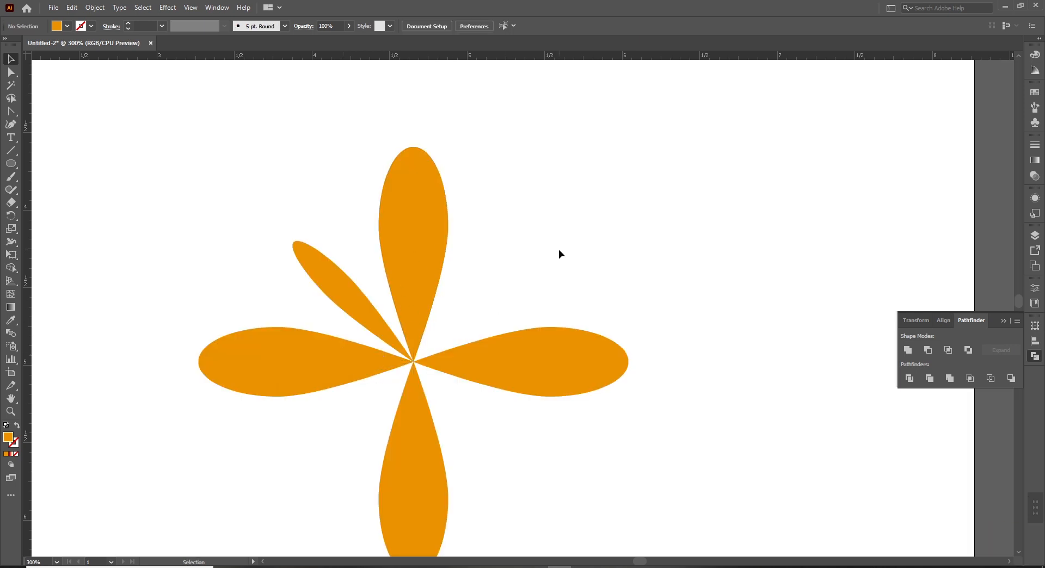
key(ctrl+y)
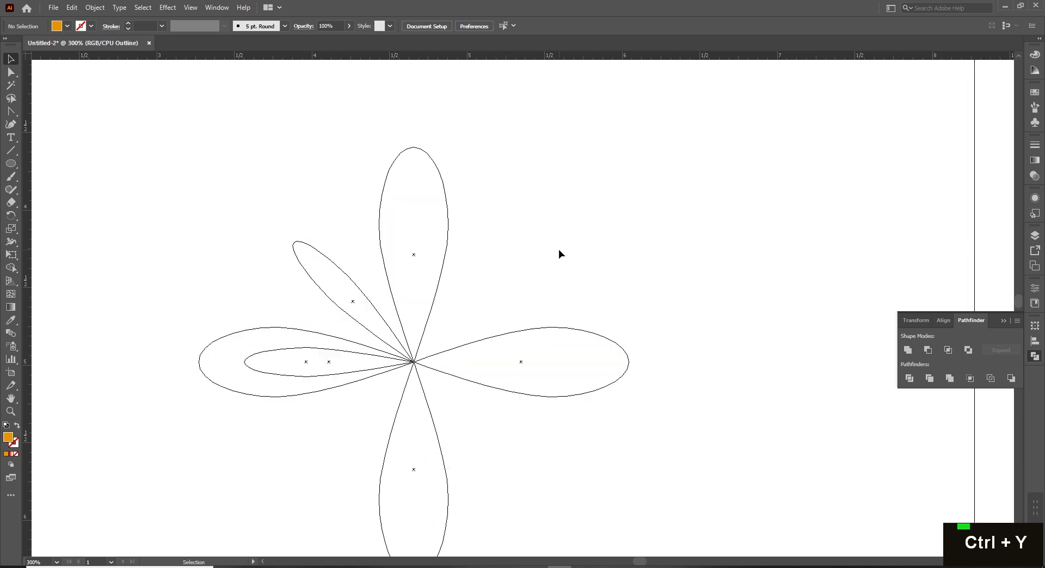
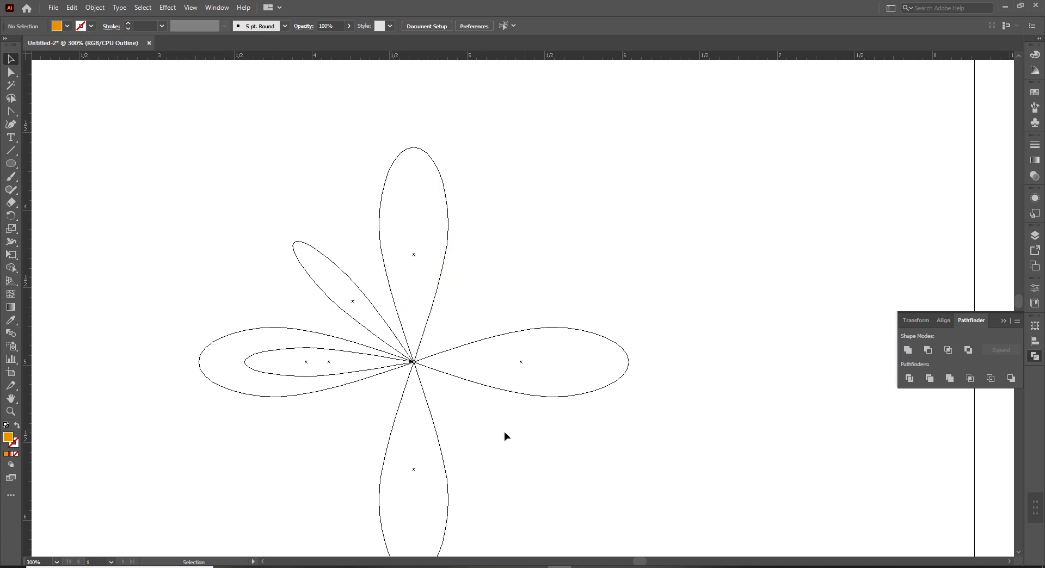
key(ctrl+y)
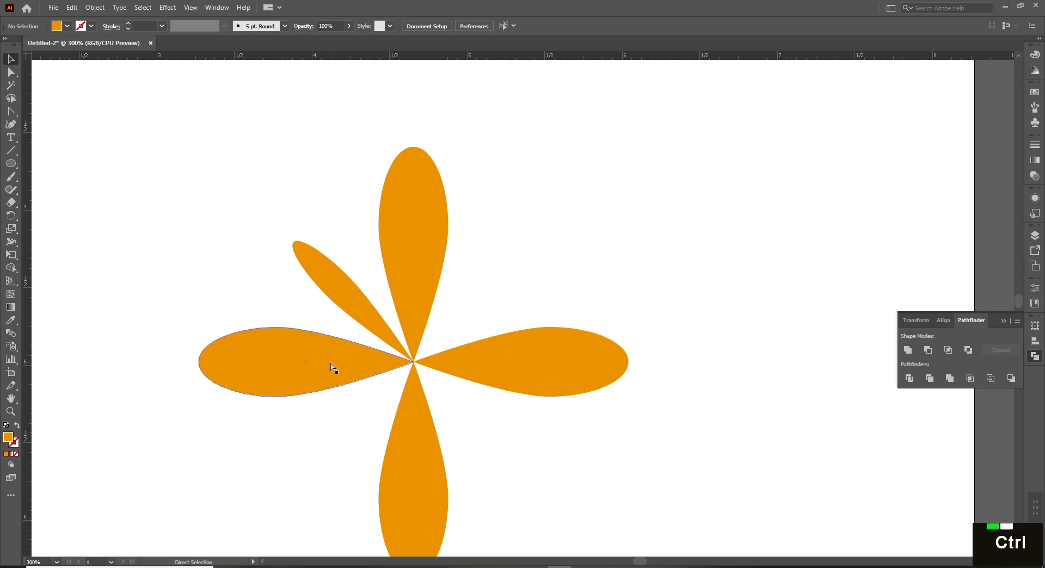
Step: Delete the narrow petal hidden inside the large left petal using outline view, and return to preview
key(ctrl+y)
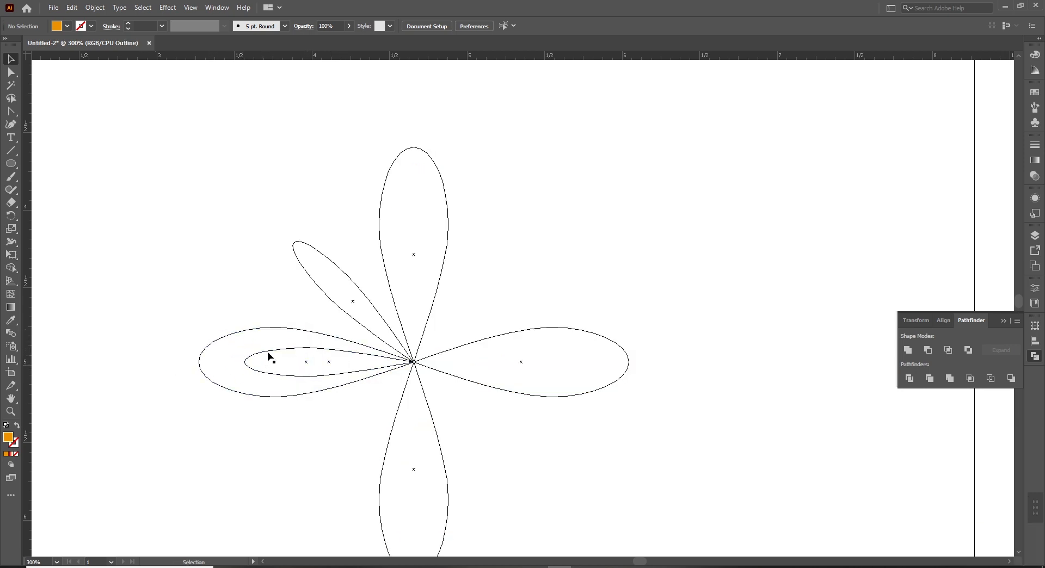
click(338, 353)
key(Delete)
key(ctrl+y)
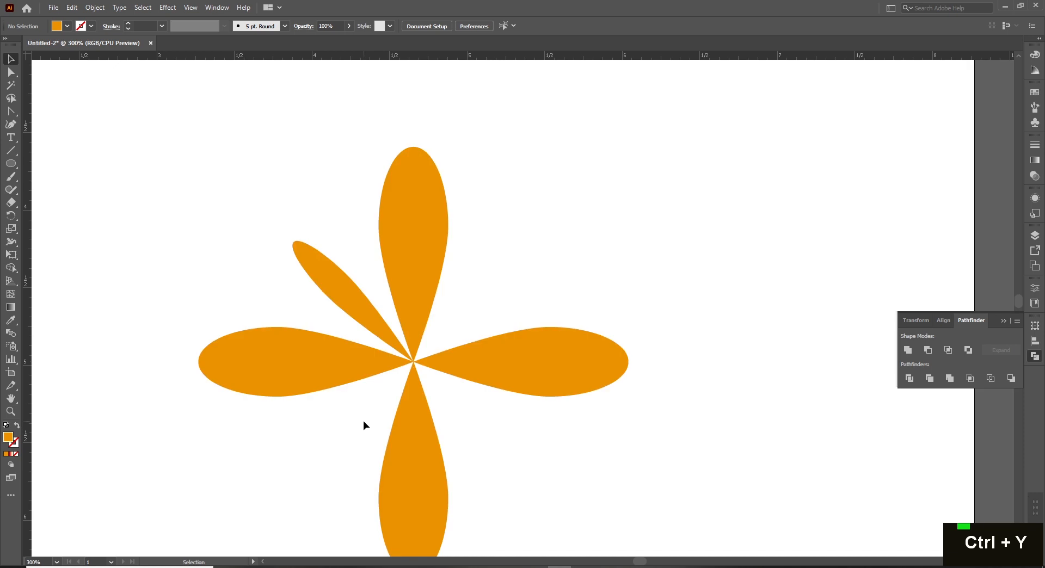
Step: Rotate a copy of the diagonal narrow petal 90° about the flower's centre and repeat it twice to fill the remaining gaps
key(space)
drag(477, 405, 448, 365)
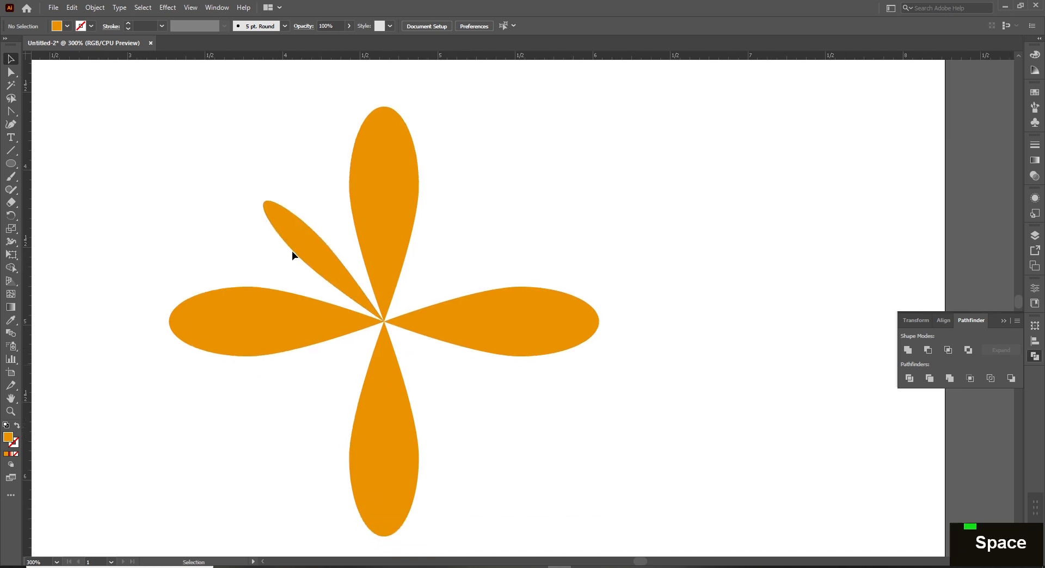
click(314, 241)
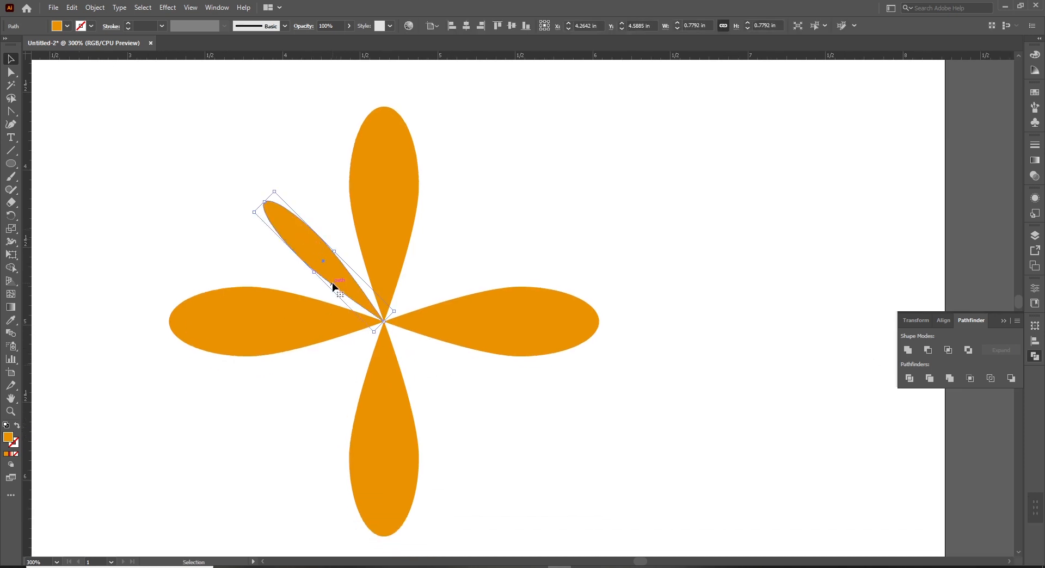
key(r)
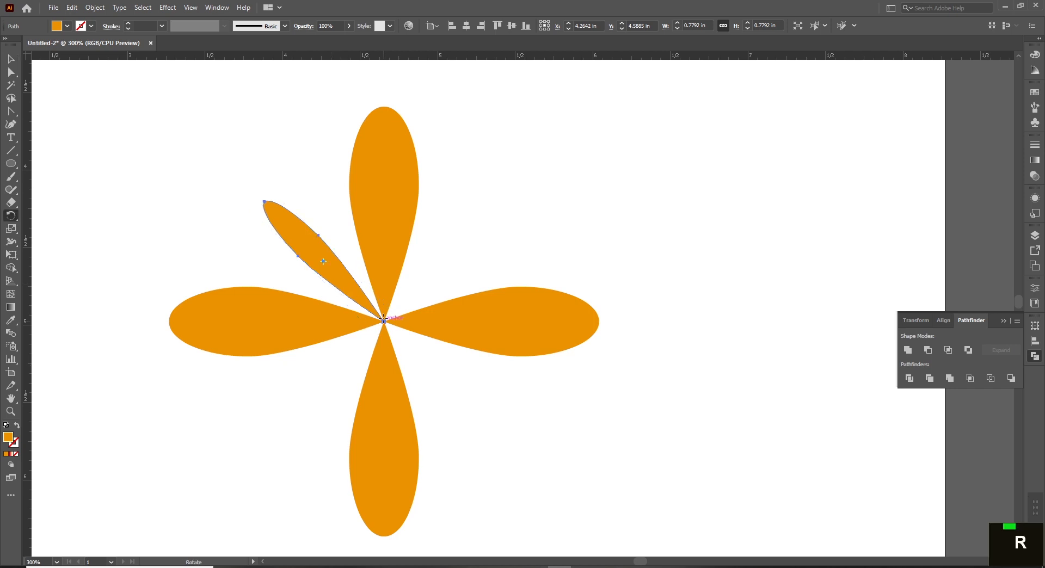
alt+click(384, 321)
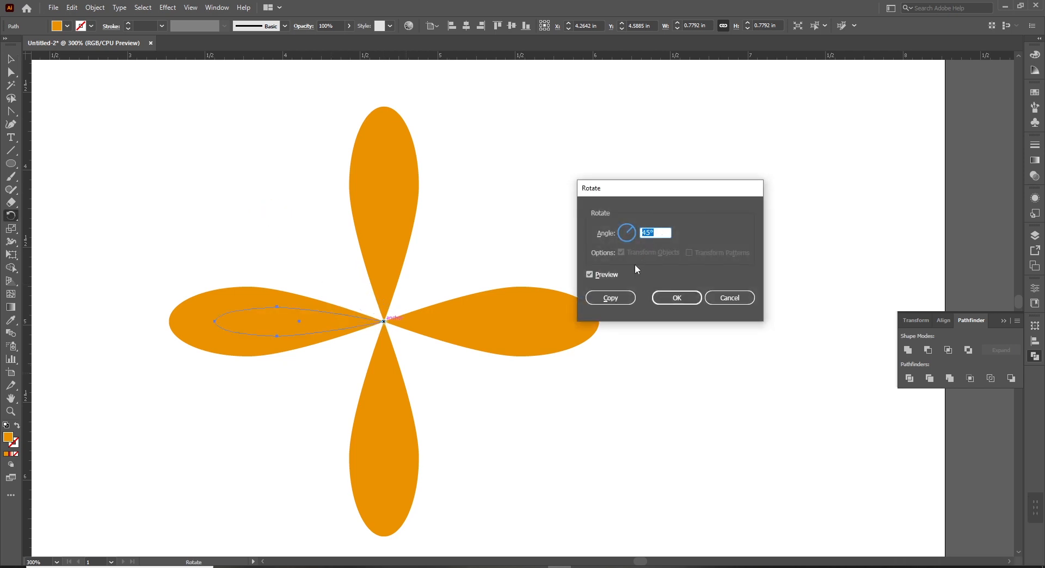
text(90)
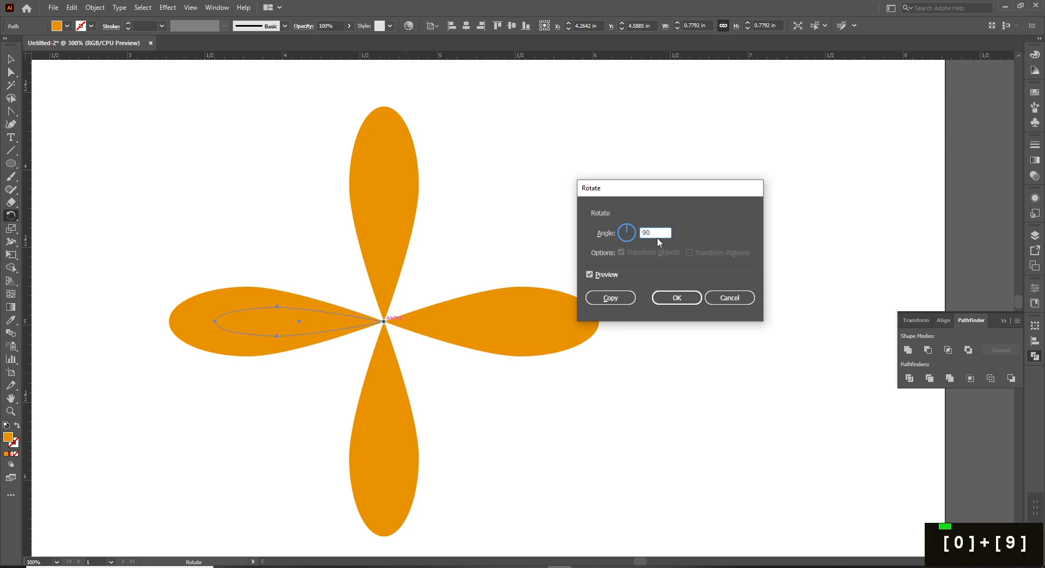
click(610, 298)
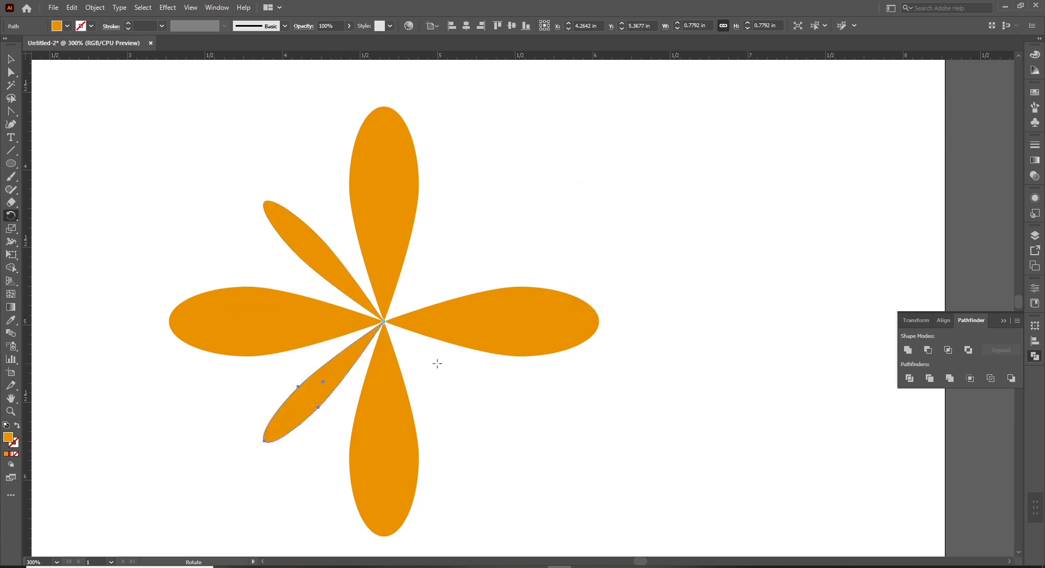
key(ctrl+d)
key(ctrl+d)
key(v)
click(511, 366)
Step: Scale the whole eight-petal flower about its centre to about 0.97 in wide and group its petals
ctrl+alt+click(512, 314)
ctrl+alt+click(512, 314)
ctrl+alt+click(510, 324)
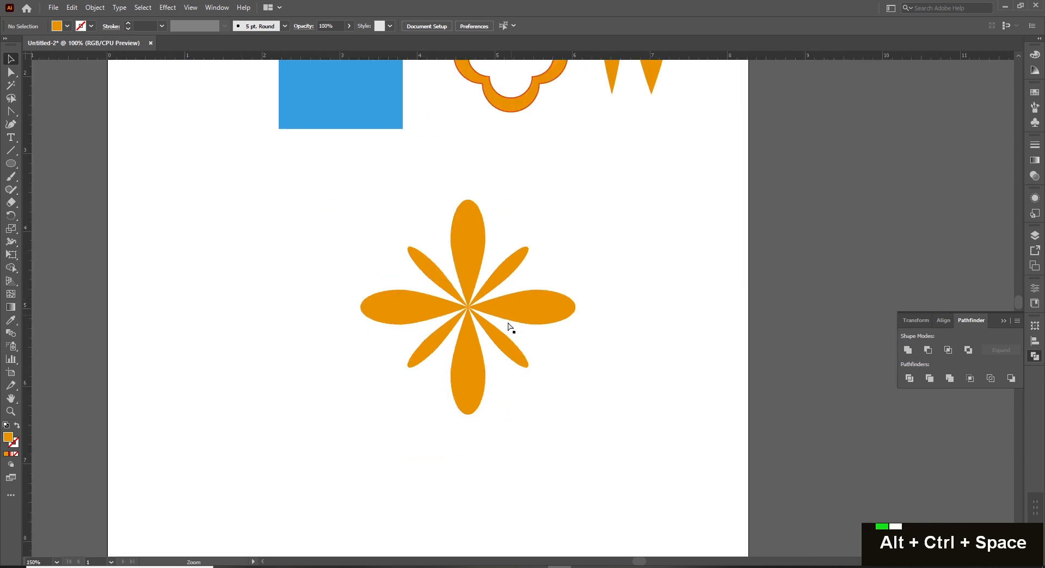
ctrl+alt+click(510, 327)
drag(401, 269, 566, 425)
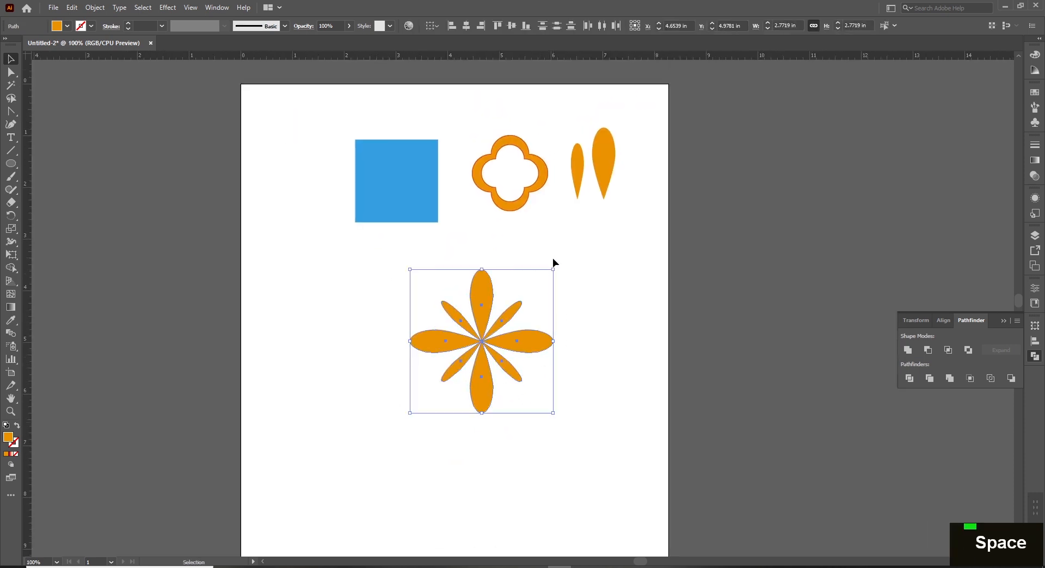
drag(553, 269, 515, 318)
right_click(501, 337)
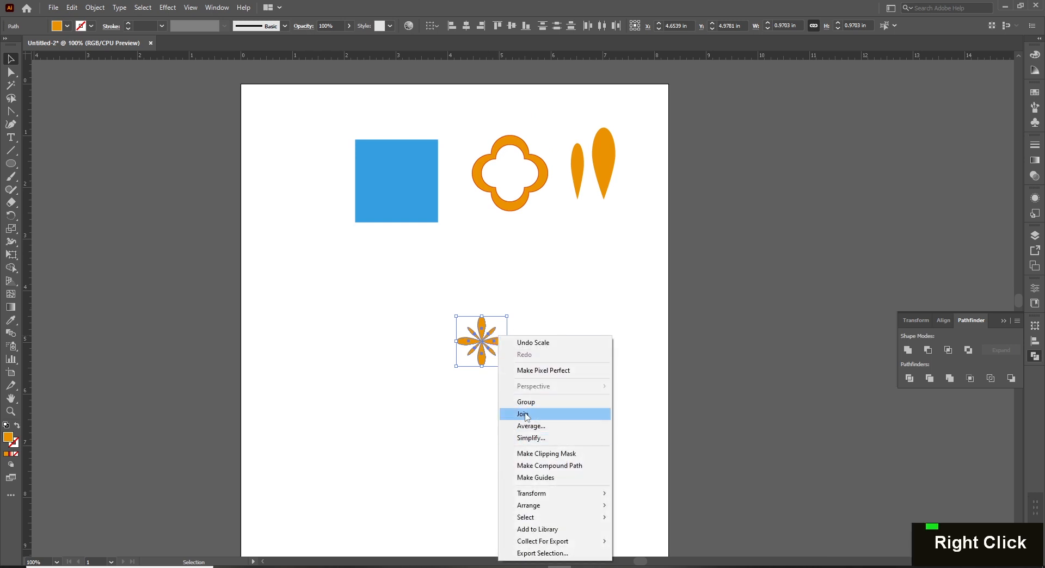
click(526, 403)
click(444, 406)
Step: Move the flower group inside the quatrefoil ring and align both to their horizontal and vertical centres, using Align to Selection
drag(507, 336, 508, 211)
ctrl+click(480, 259)
drag(467, 257, 449, 221)
click(466, 243)
drag(432, 206, 534, 422)
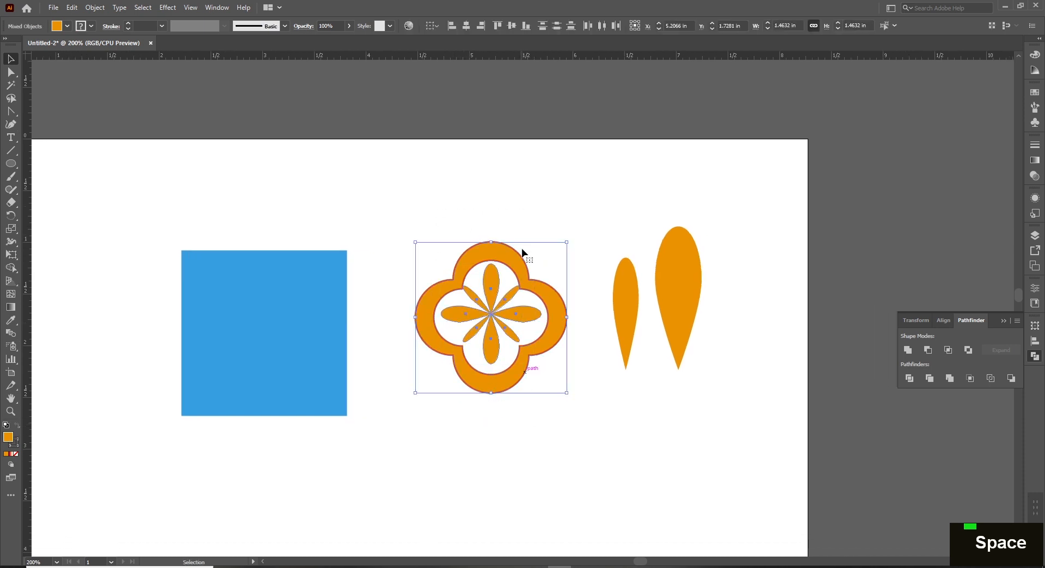
click(432, 26)
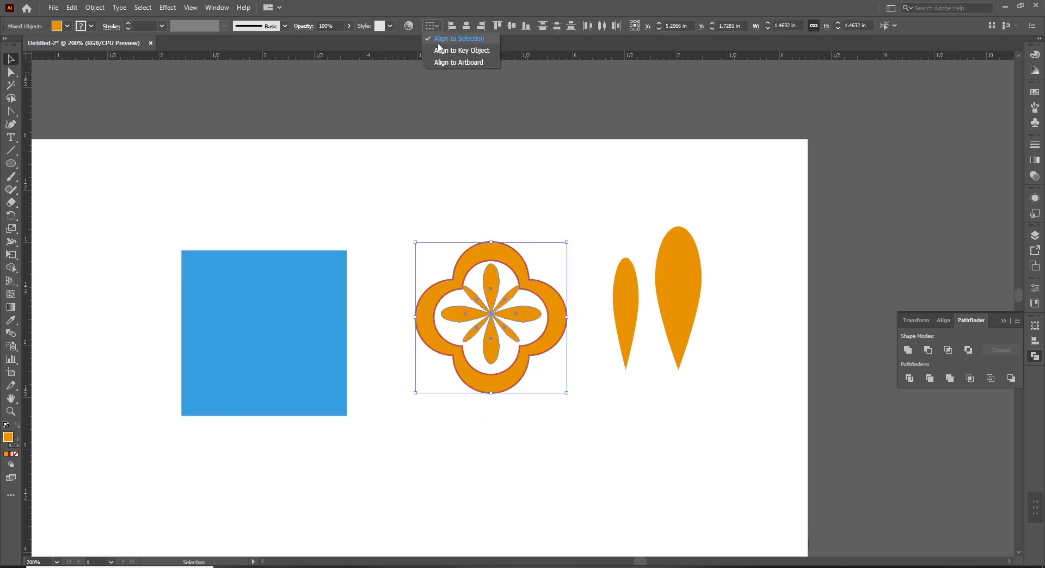
click(457, 39)
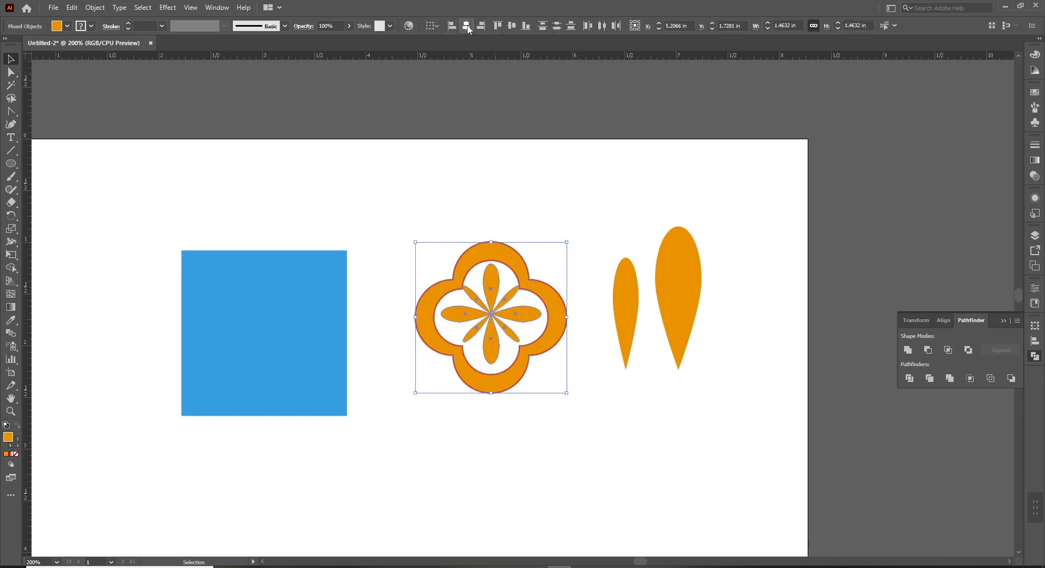
click(511, 27)
click(415, 187)
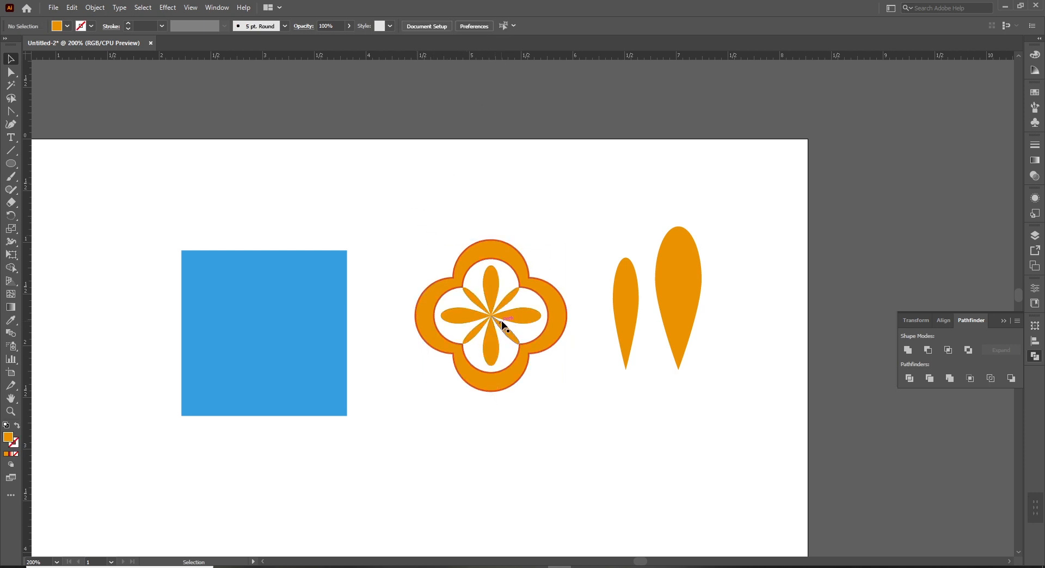
Step: Shrink the flower inside the quatrefoil ring about its centre to about 0.72 in wide
click(515, 313)
drag(543, 266, 528, 278)
click(405, 231)
Step: Unlock the blue square and align it with the quatrefoil ring and flower on their horizontal and vertical centres
drag(403, 214, 569, 426)
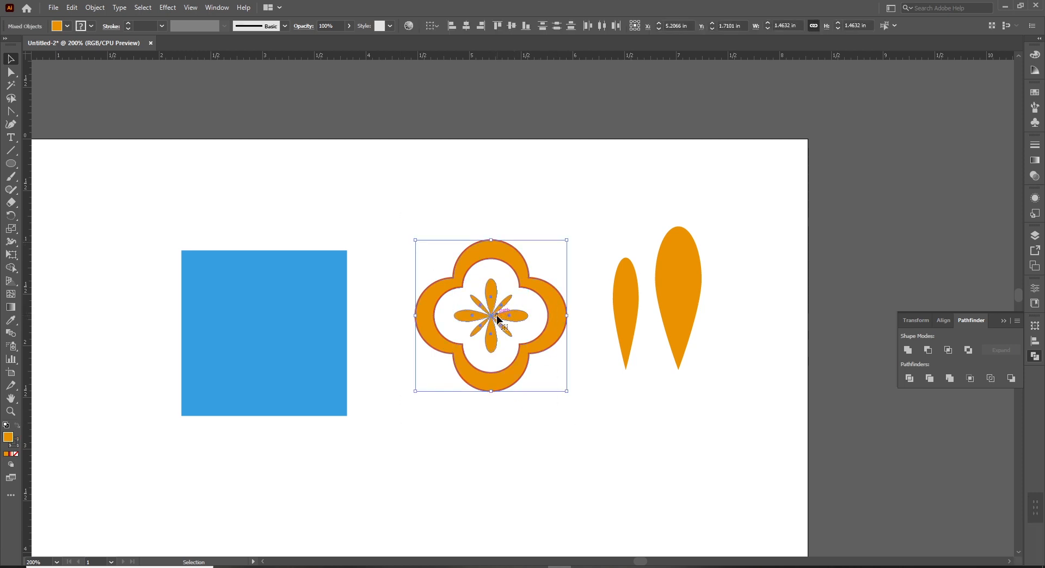
shift+click(292, 308)
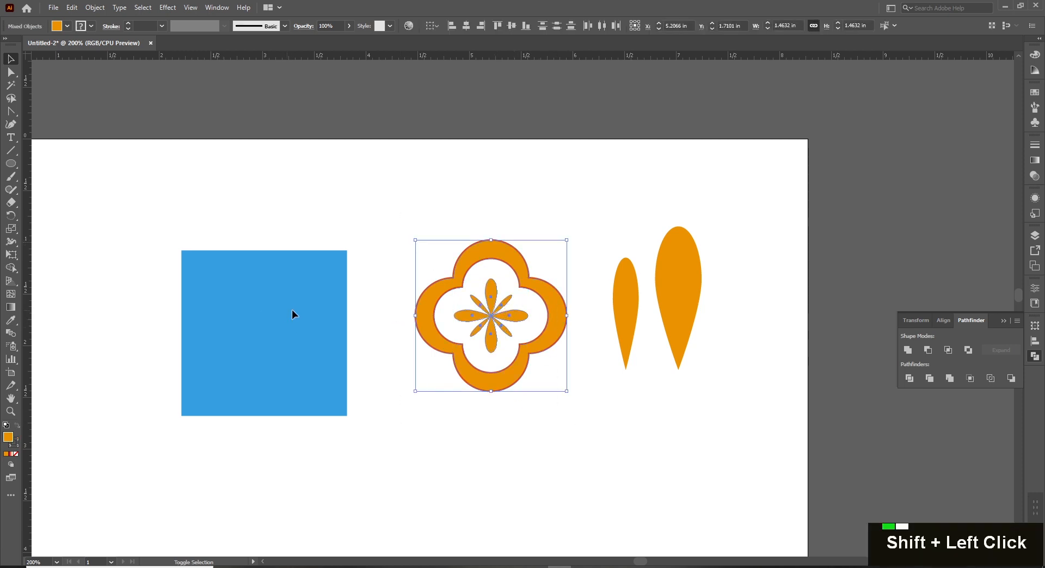
click(349, 195)
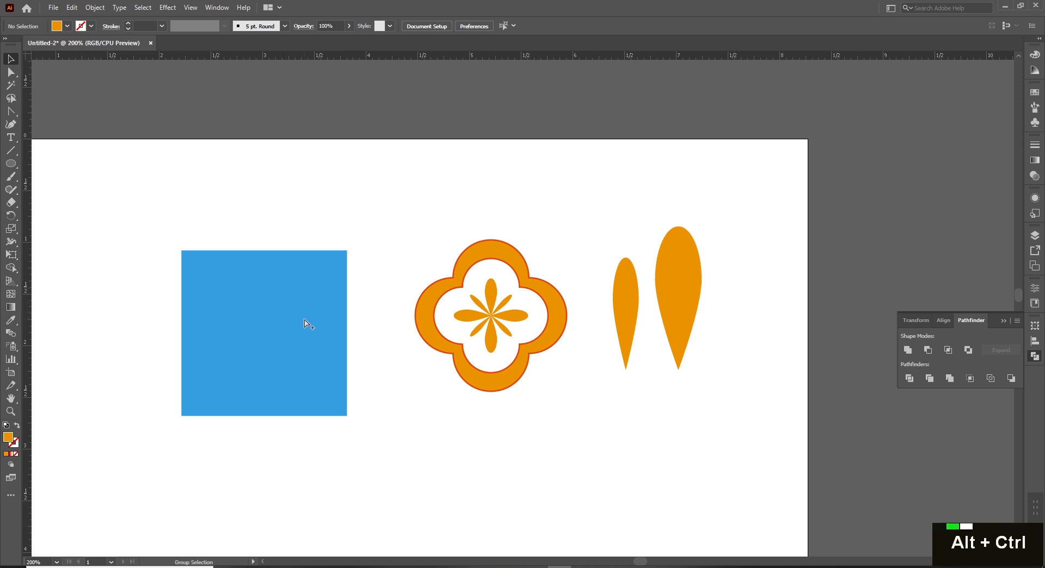
key(ctrl+alt+2)
drag(236, 185, 560, 471)
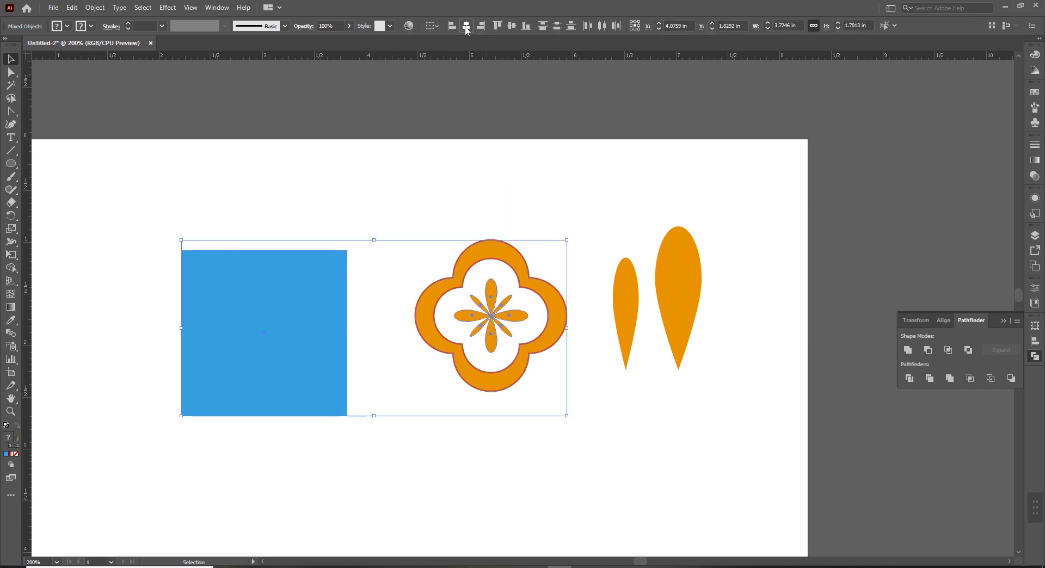
click(467, 28)
click(512, 26)
click(534, 214)
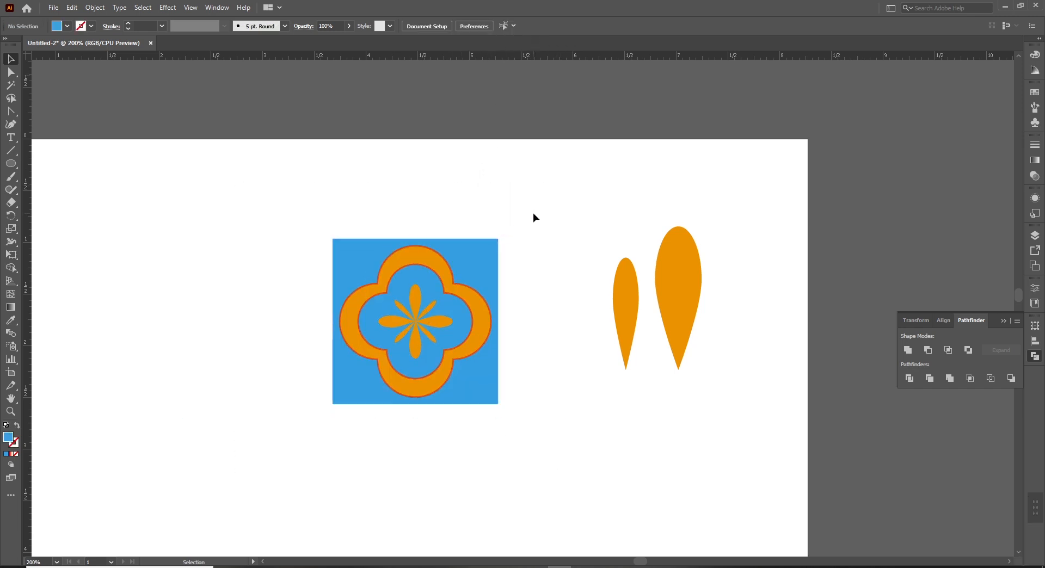
Step: Duplicate the small centre flower onto all four corners of the blue square, centring each copy on its corner
click(430, 322)
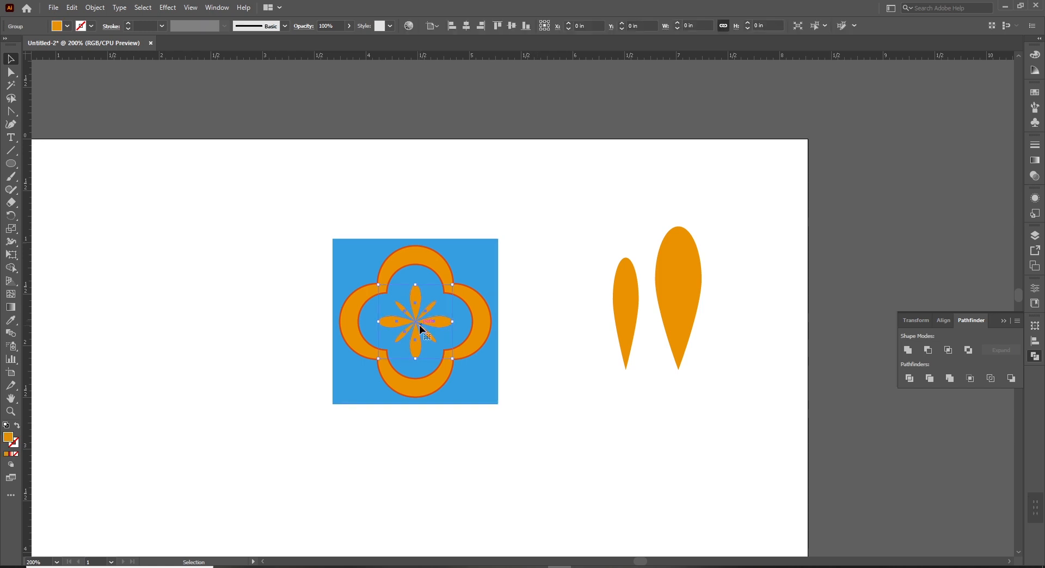
drag(432, 324, 360, 243)
click(546, 310)
click(324, 294)
click(338, 214)
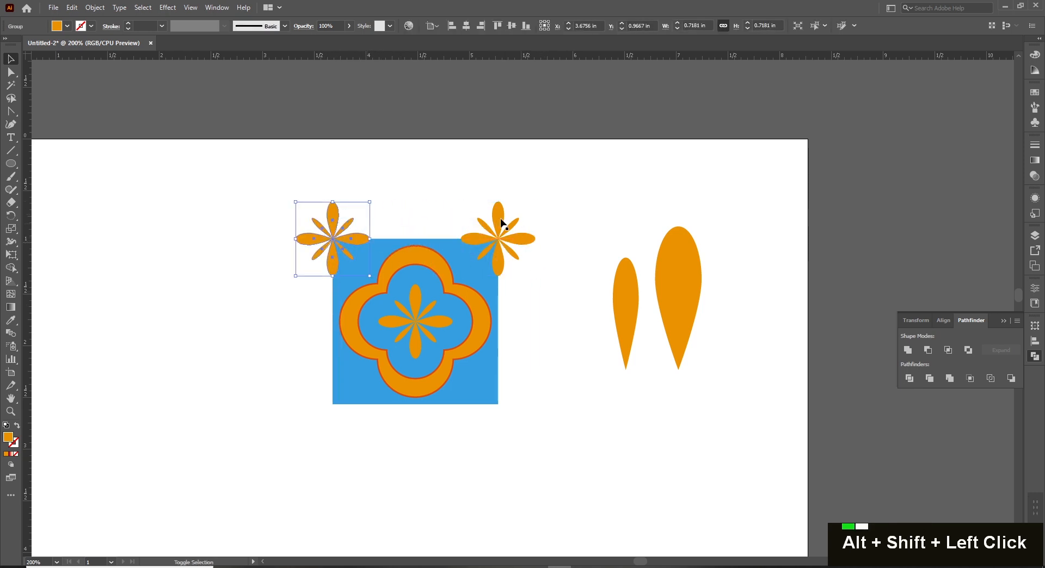
shift+click(497, 244)
drag(498, 258, 498, 423)
click(581, 397)
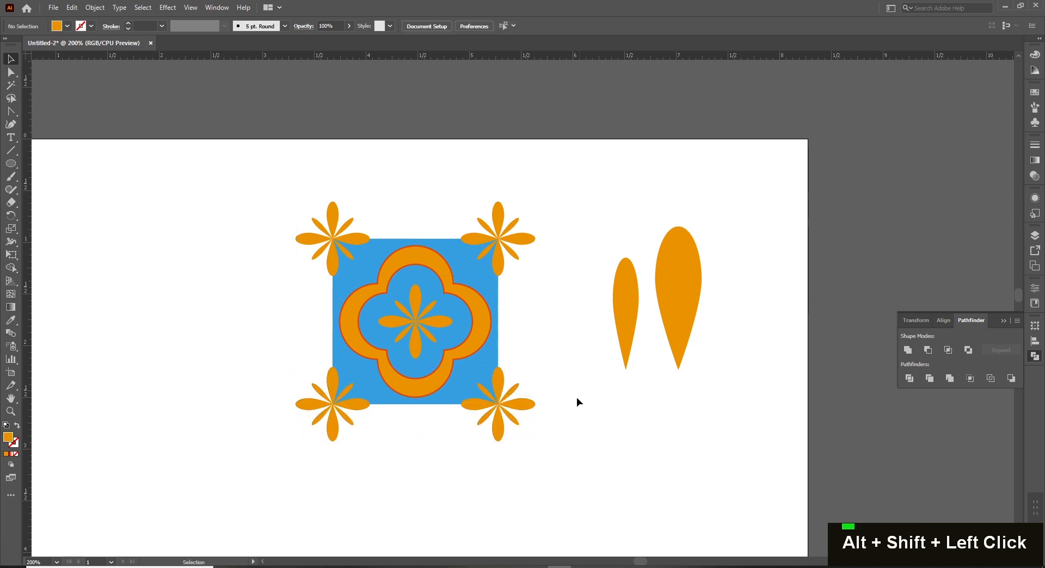
Step: Try several swatch fills on the blue square behind the quatrefoil, including yellow, red, orange and yellow-green
drag(581, 398, 589, 414)
click(467, 280)
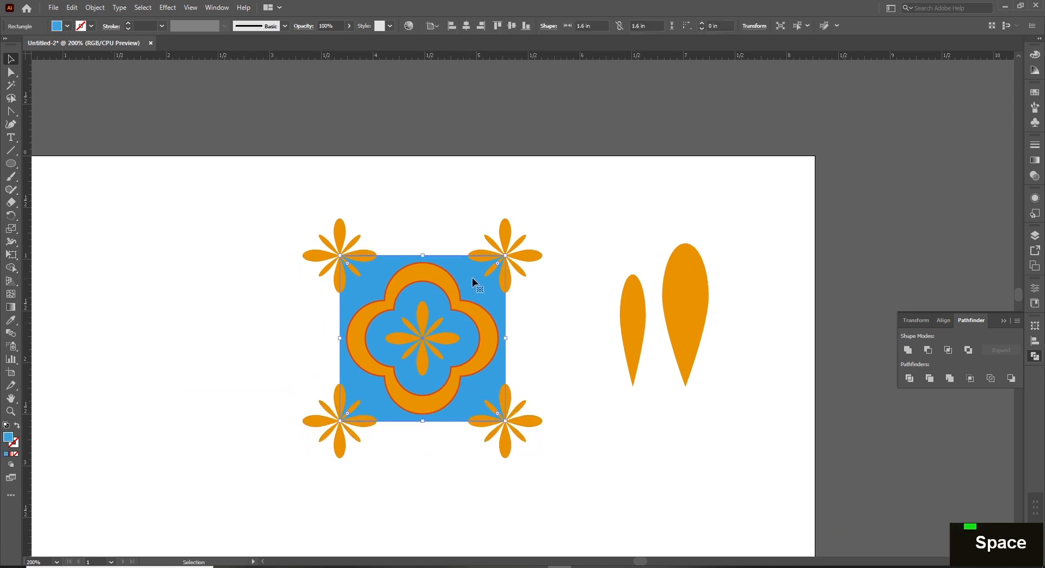
click(68, 27)
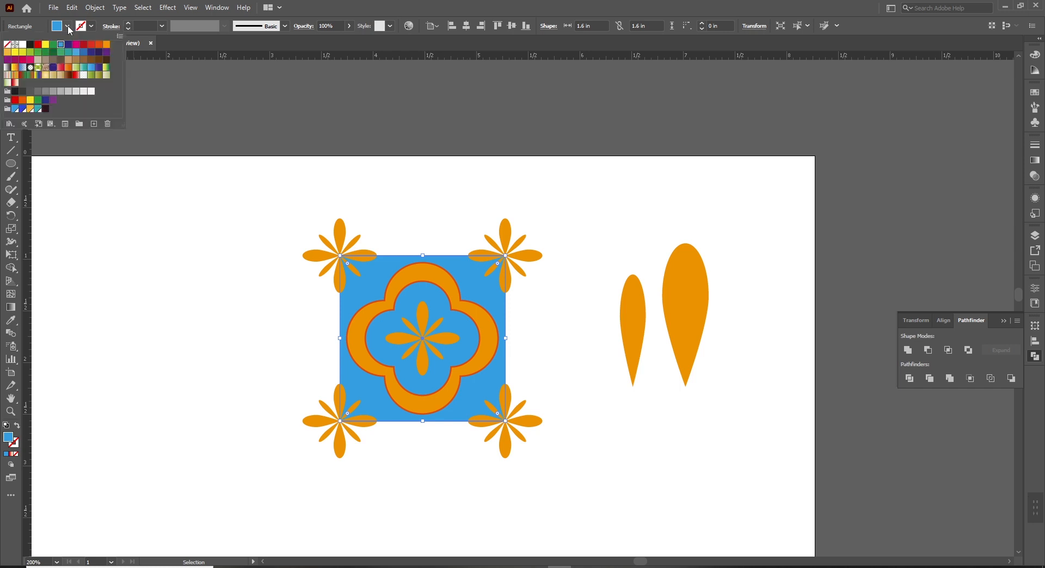
click(8, 53)
click(14, 54)
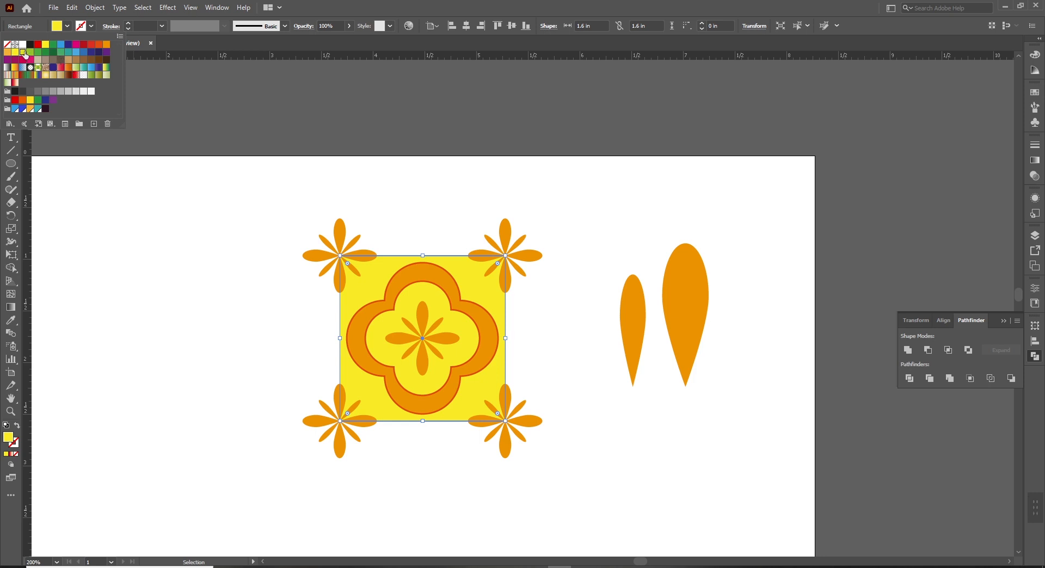
click(23, 52)
click(7, 52)
click(98, 46)
click(92, 46)
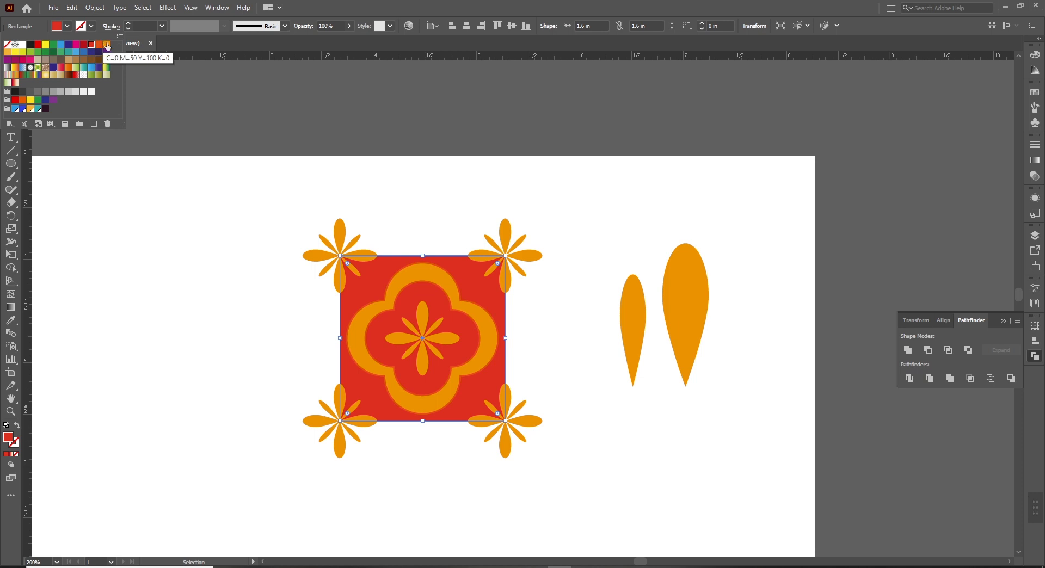
click(106, 44)
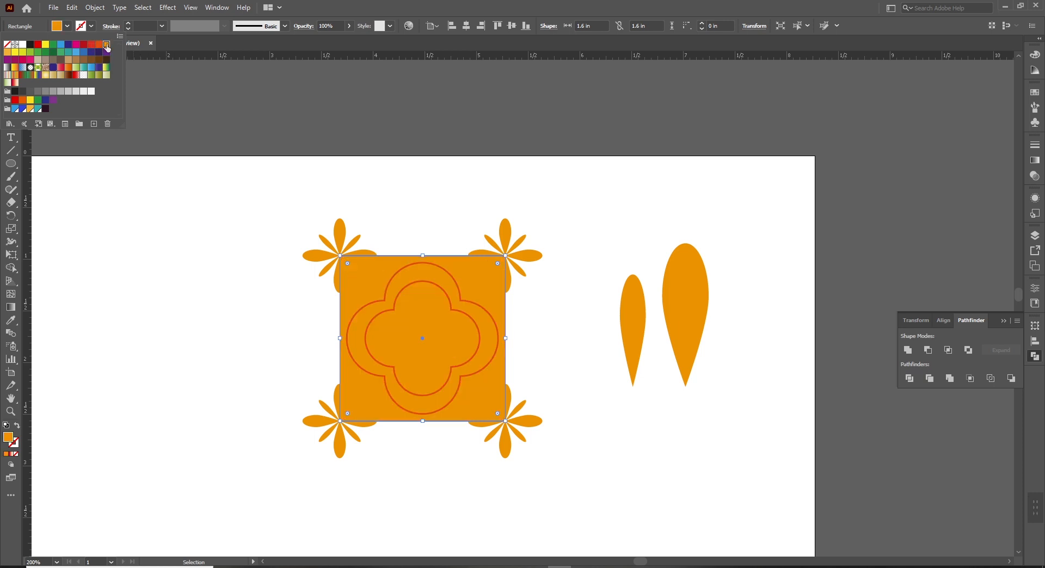
click(23, 52)
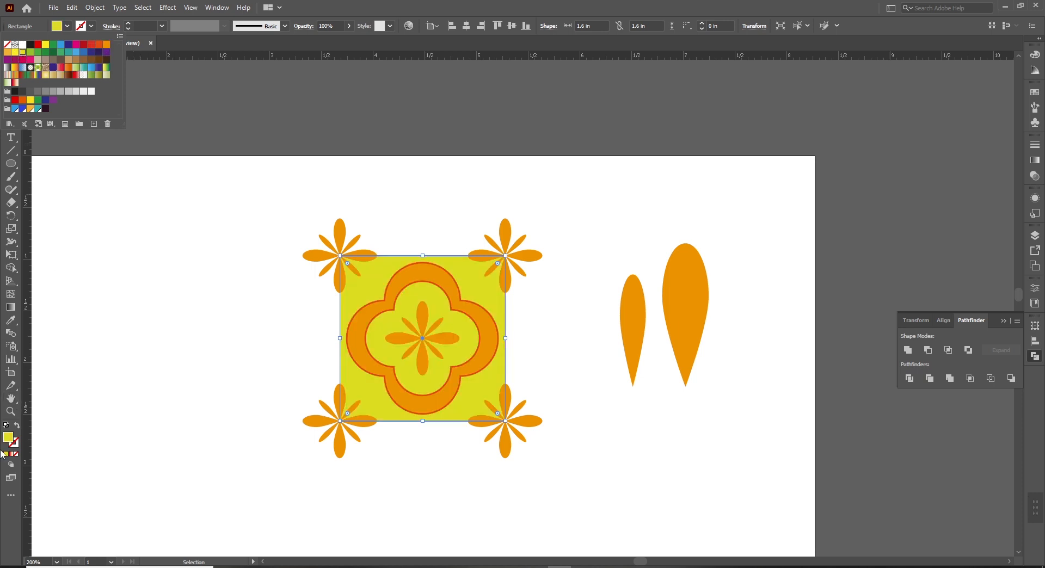
Step: Recolour the square with the light orange swatch and soften it to a tan of RGB 226, 184, 118
click(57, 26)
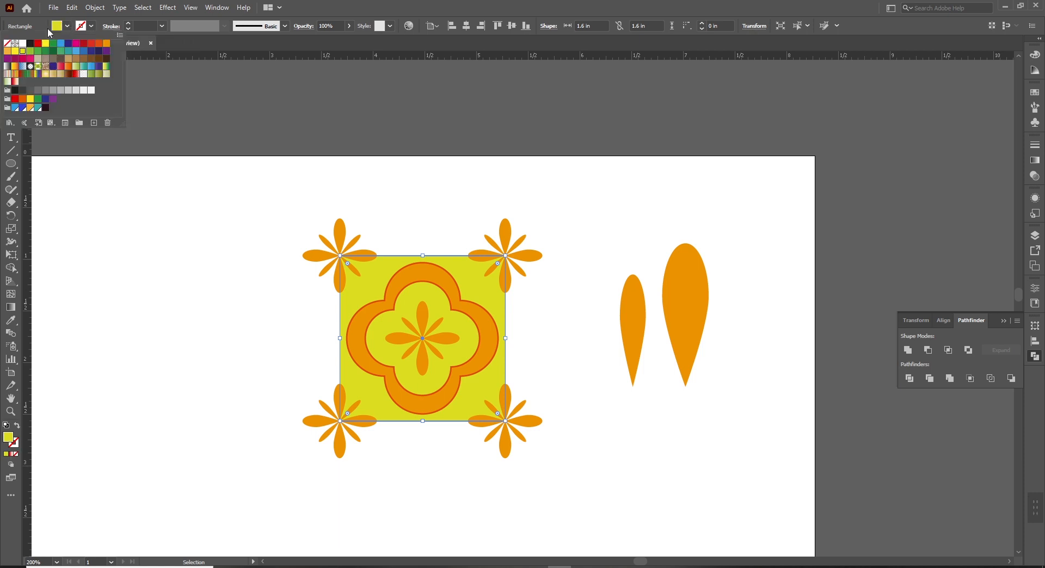
click(7, 51)
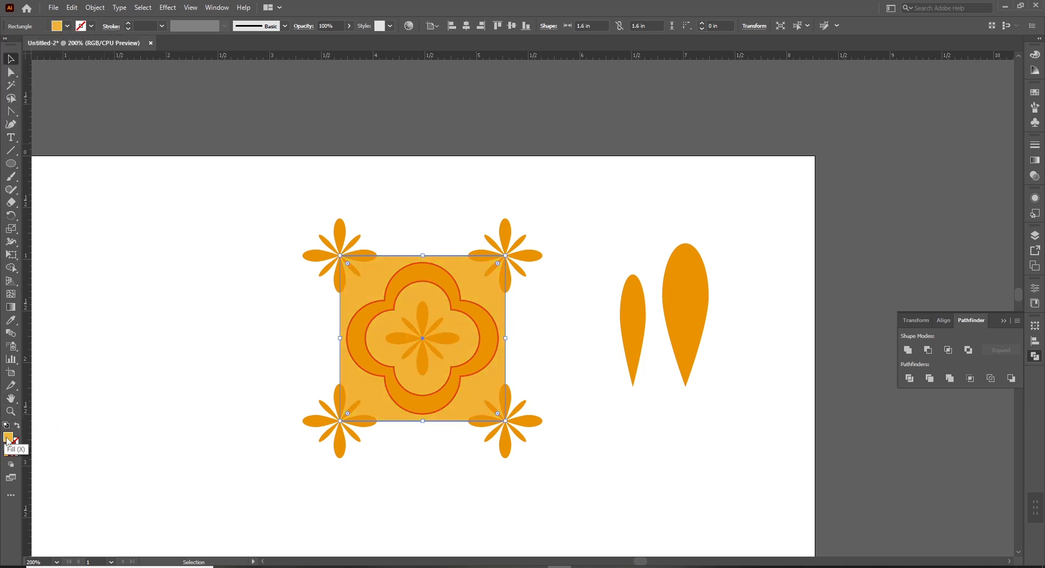
double_click(7, 439)
click(445, 231)
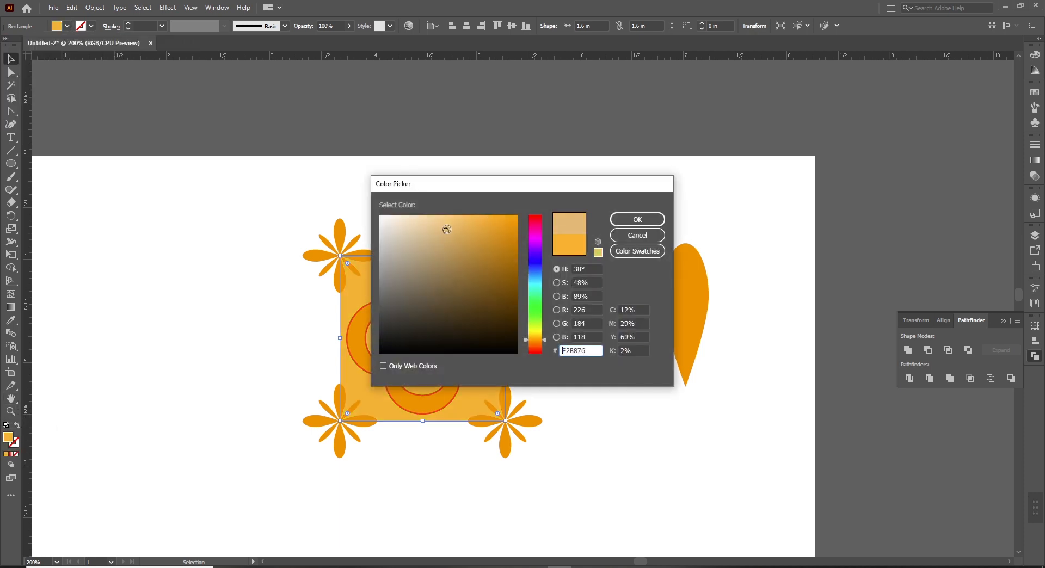
click(635, 219)
click(579, 243)
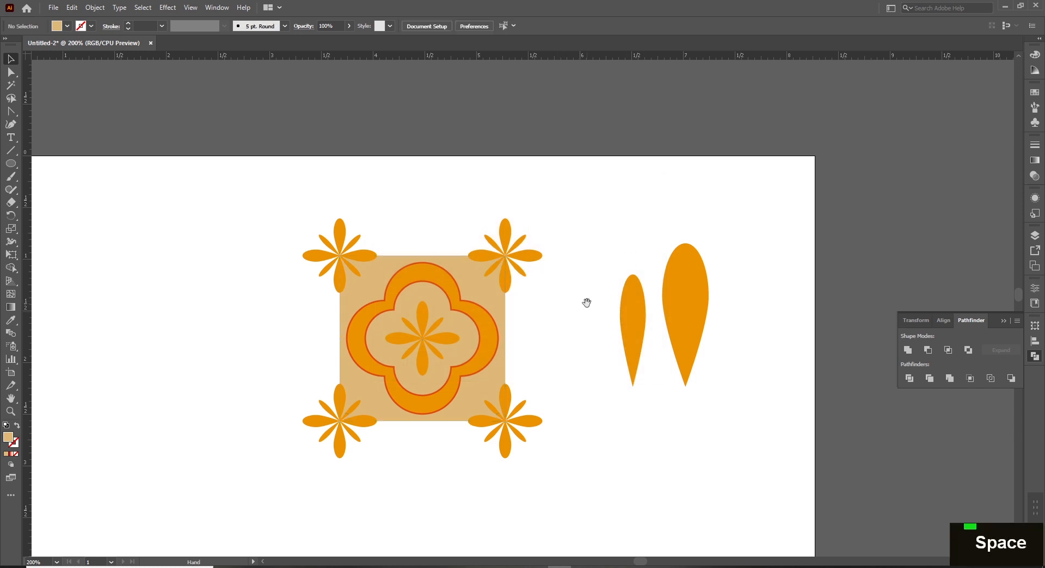
drag(586, 298, 570, 296)
Step: Try placing a duplicate of the tan square beside the tile, overlapping its far edge
click(471, 281)
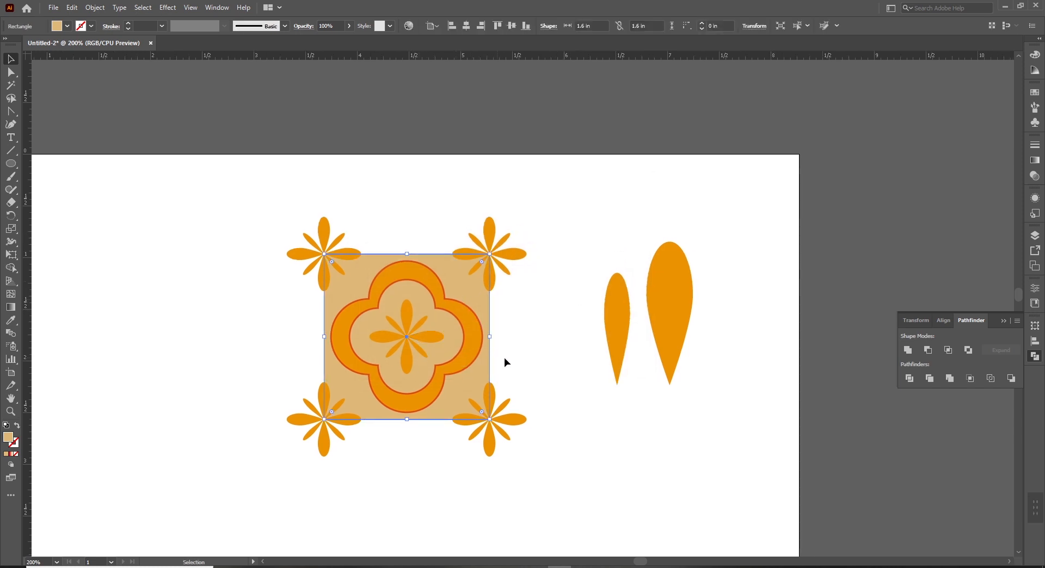
ctrl+click(497, 359)
drag(444, 242, 639, 214)
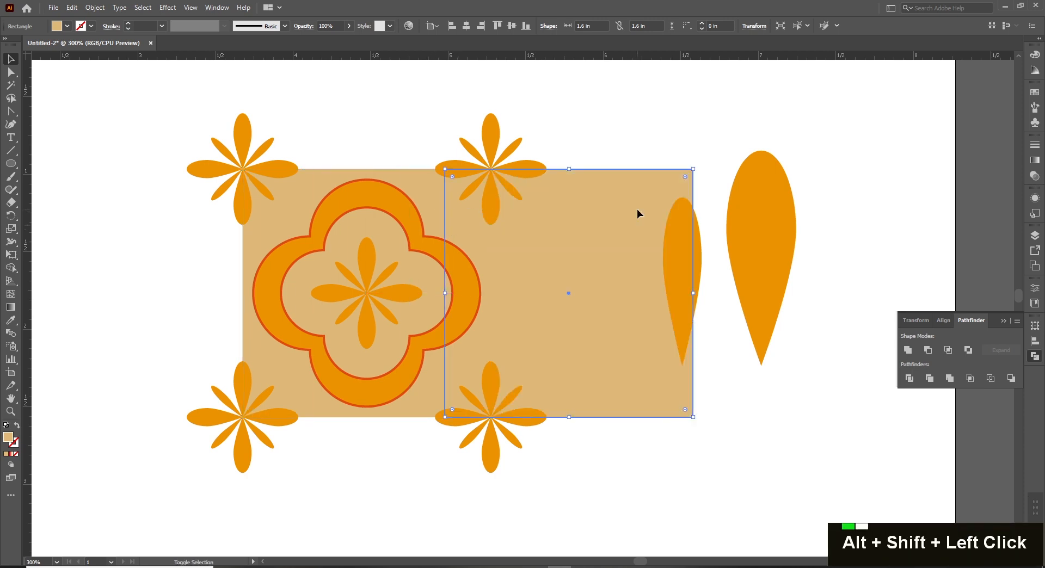
key(ctrl+z)
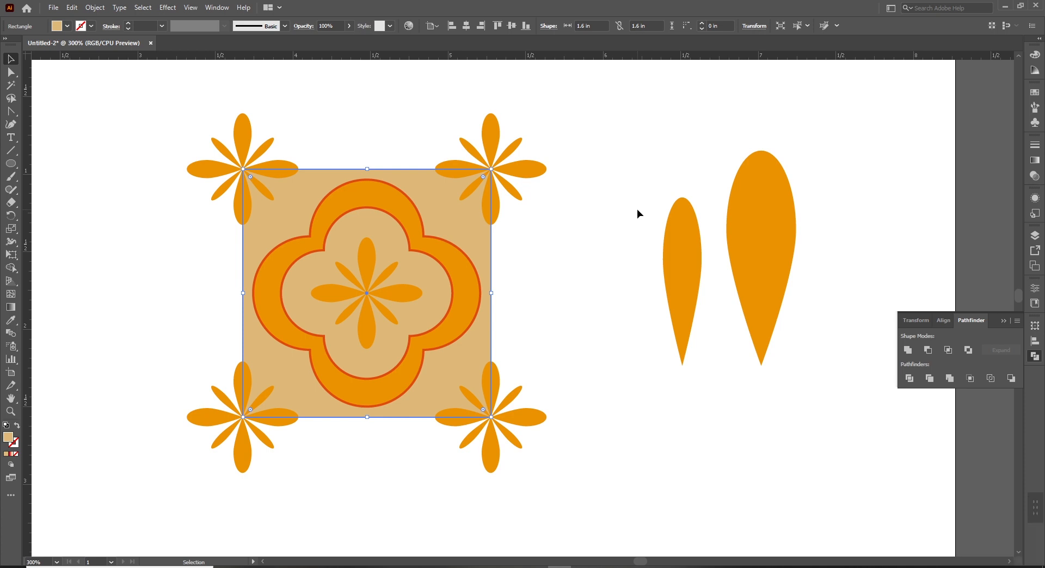
Step: Paste a copy of the tan square exactly in place and bring it in front of all the tile artwork
key(ctrl+c)
key(ctrl+f)
right_click(458, 224)
mouse_move(510, 421)
click(620, 423)
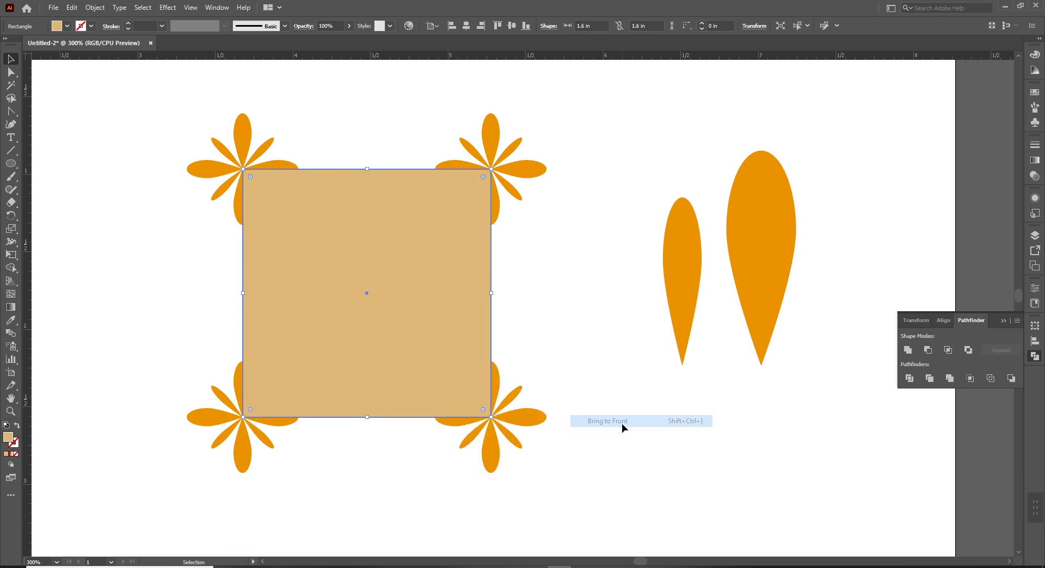
click(586, 292)
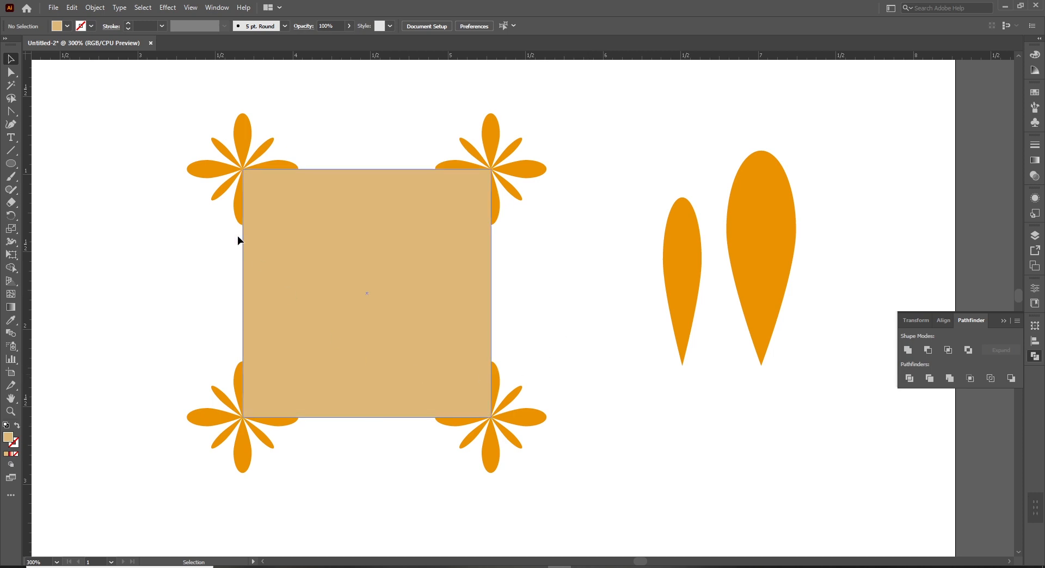
Step: Make a clipping mask from the whole tile artwork so the front square trims the corner flowers
drag(150, 102, 595, 504)
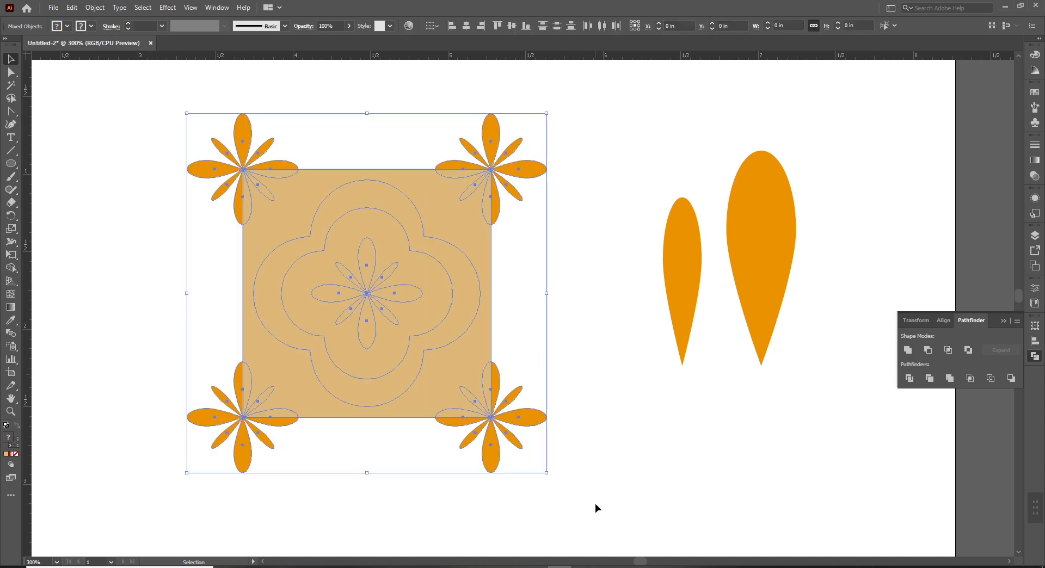
right_click(473, 262)
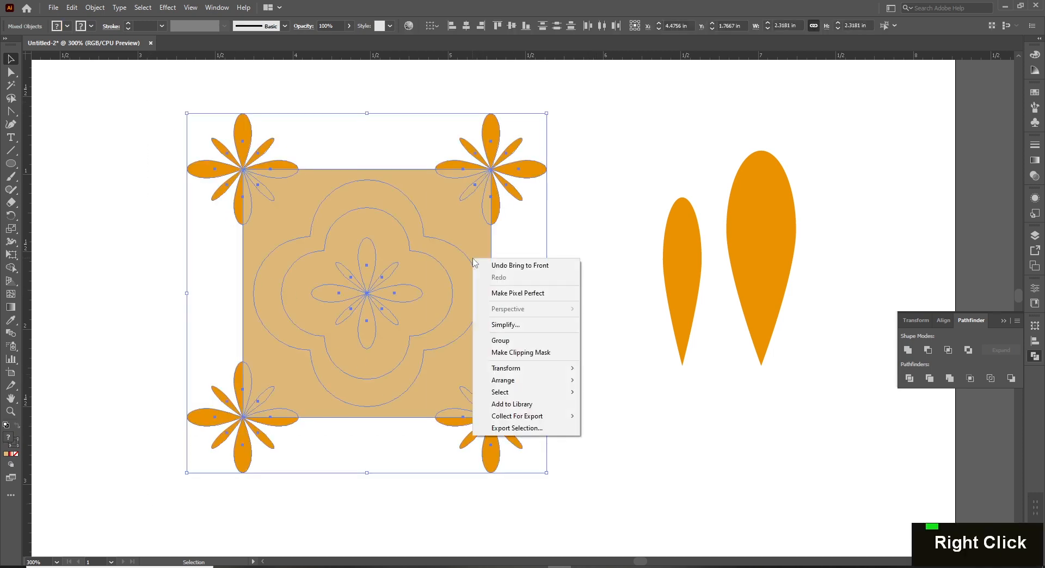
click(510, 354)
click(565, 384)
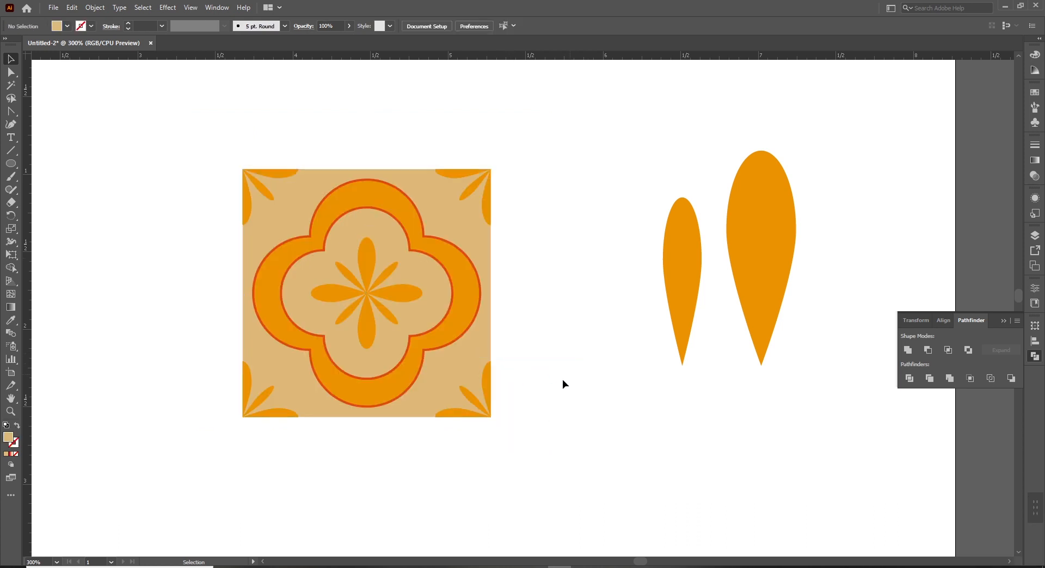
Step: Delete the two loose orange petal shapes beside the tile
ctrl+alt+click(492, 322)
ctrl+alt+click(535, 329)
drag(535, 329, 505, 357)
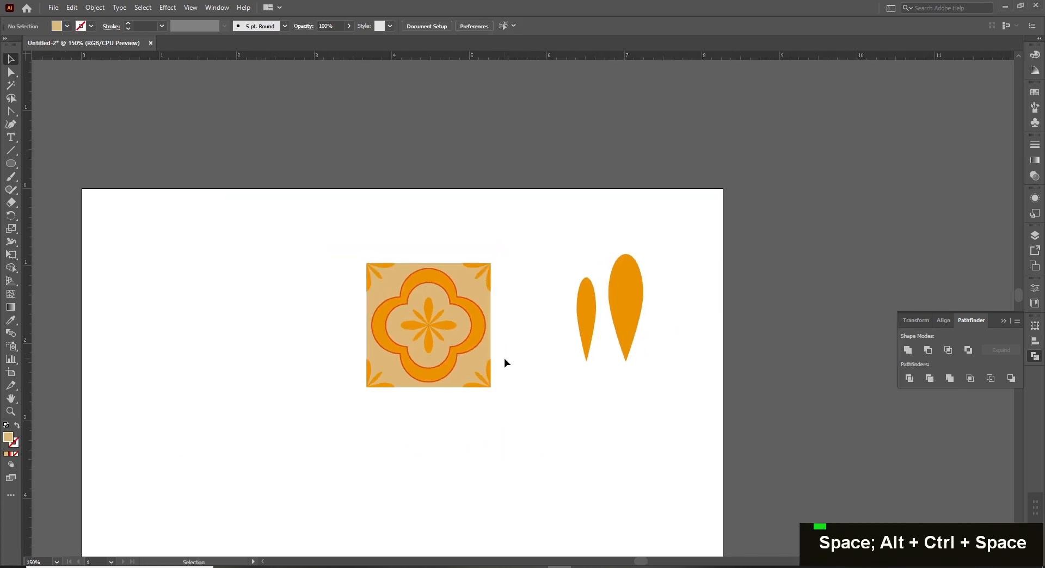
drag(544, 229, 673, 369)
key(Delete)
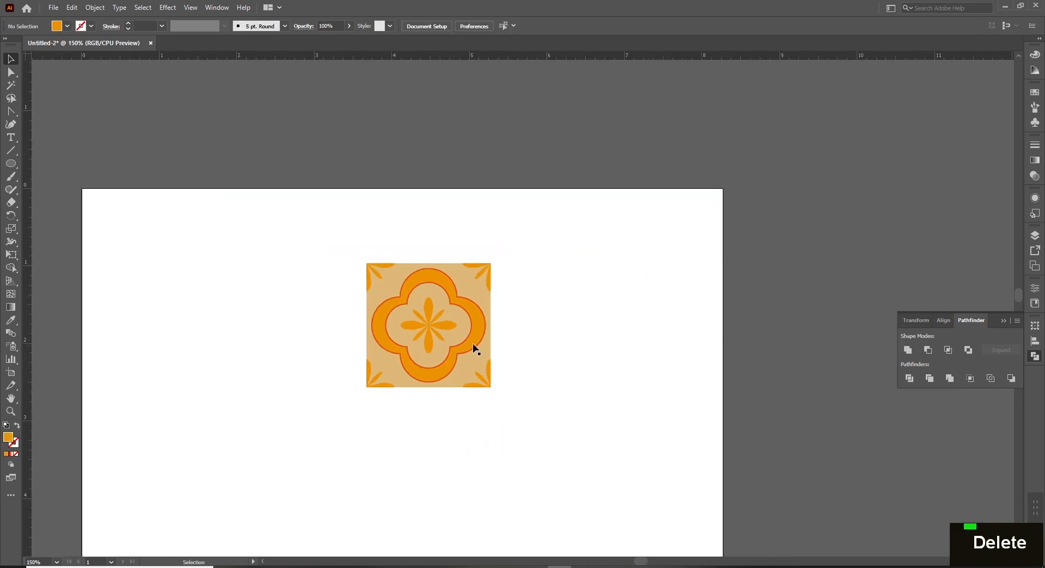
Step: Add the clipped tile to the swatches as a new pattern swatch
click(475, 349)
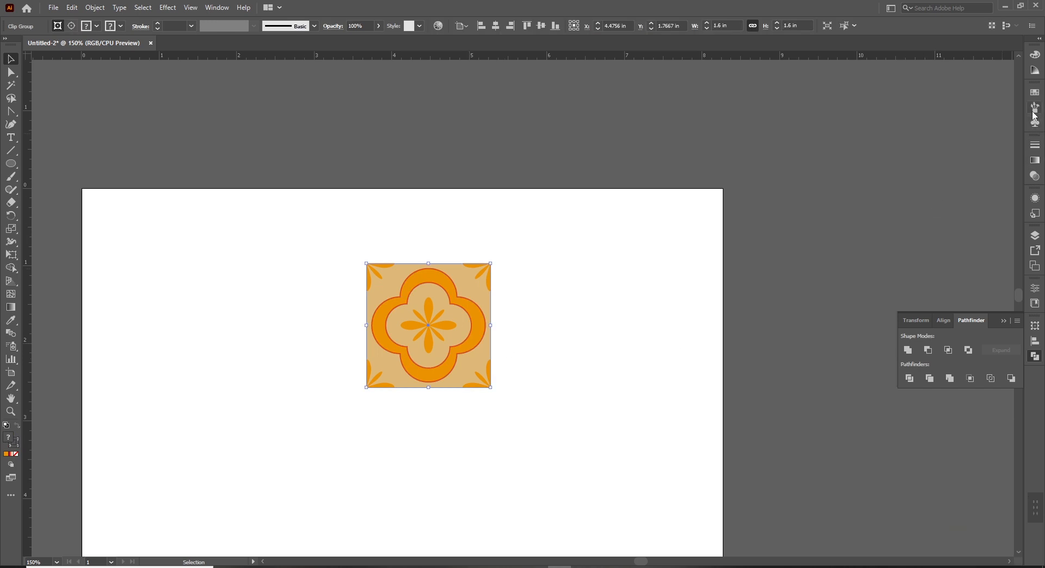
click(1035, 94)
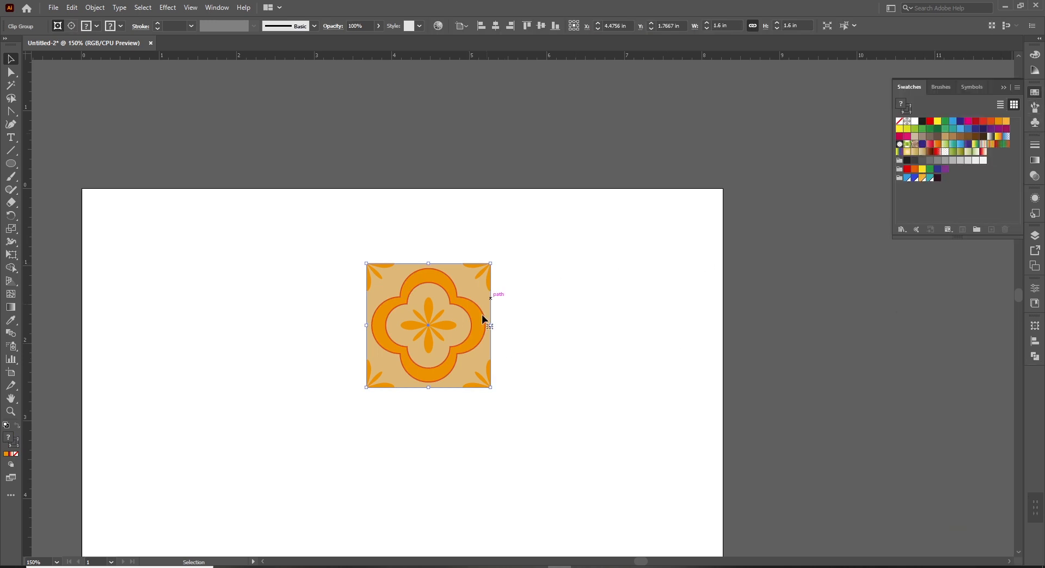
drag(442, 328, 922, 194)
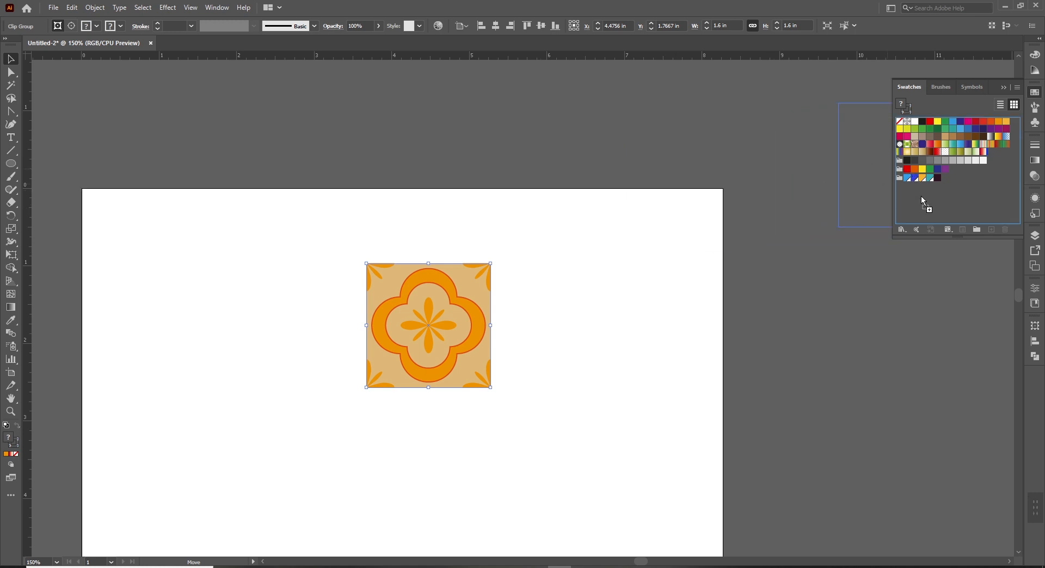
drag(921, 197, 921, 196)
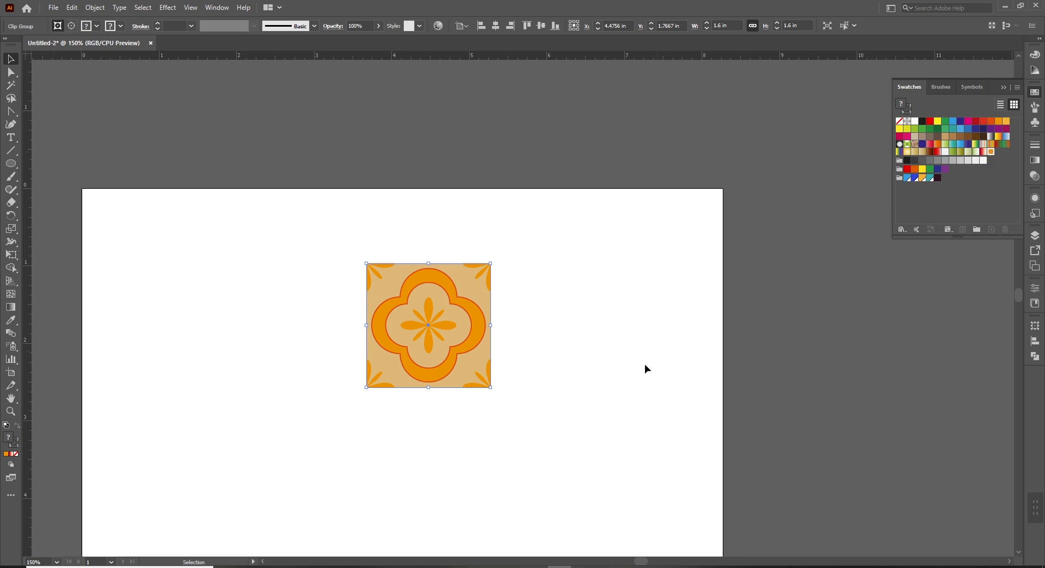
Step: Move the original tile up off the artboard to clear space on the page
key(space)
drag(509, 430, 524, 390)
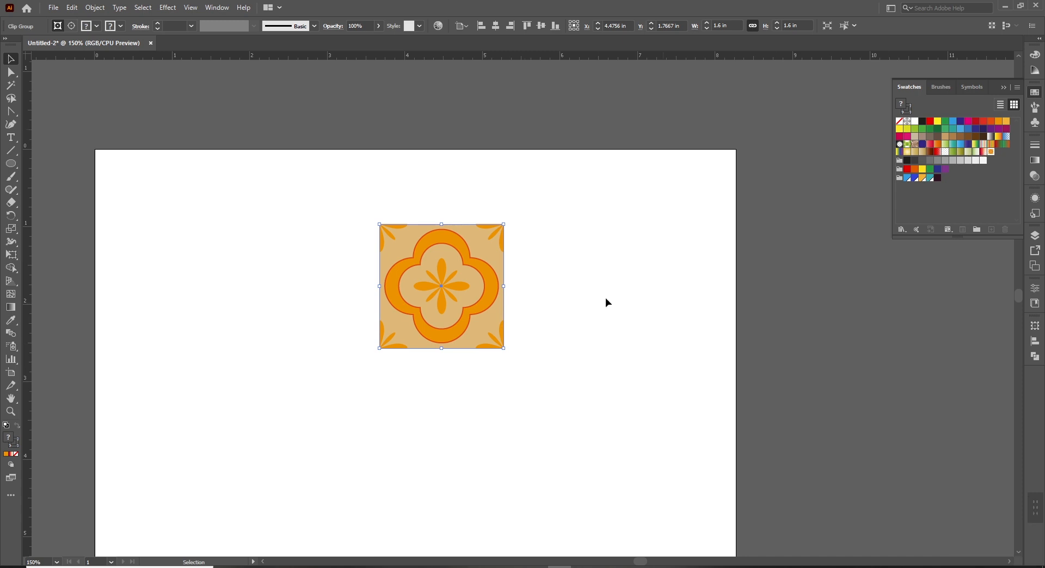
click(599, 329)
drag(430, 306, 425, 88)
click(420, 350)
key(space)
drag(420, 353, 417, 310)
Step: Draw a rectangle about 6.8 by 4.27 in on the artboard and fill it with the new tile pattern swatch
key(m)
drag(148, 188, 676, 520)
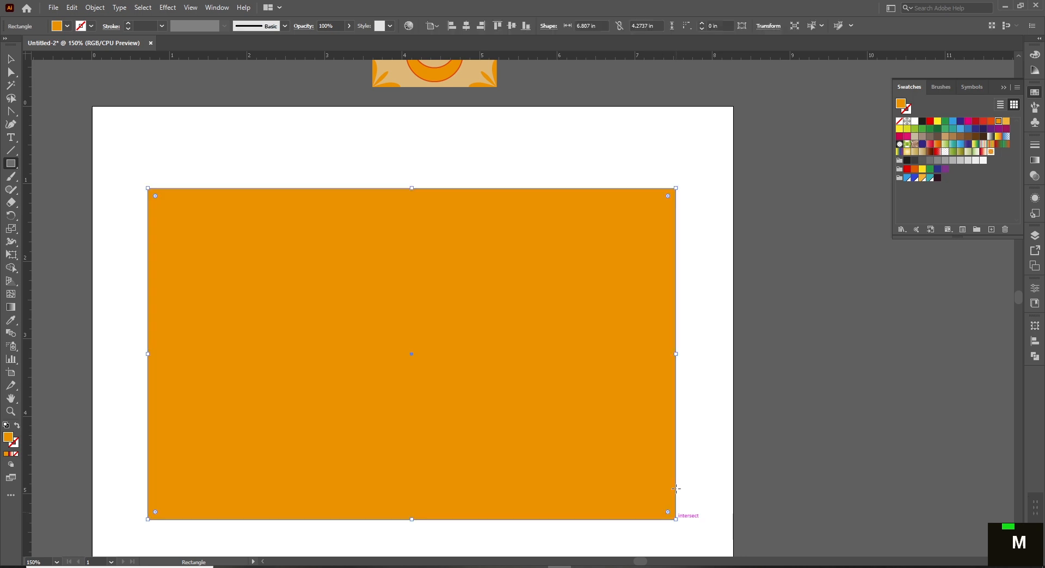
key(v)
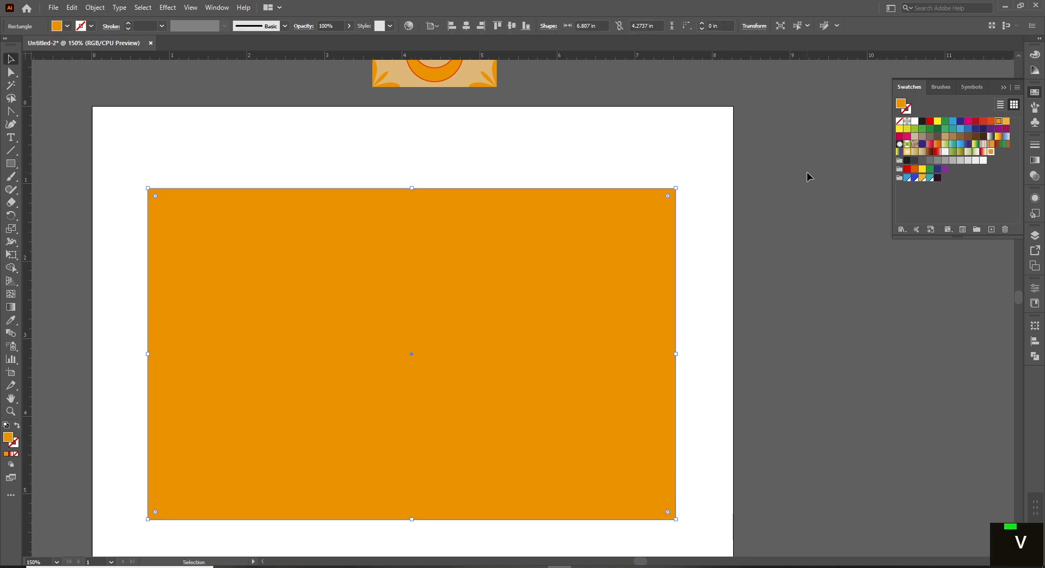
click(990, 151)
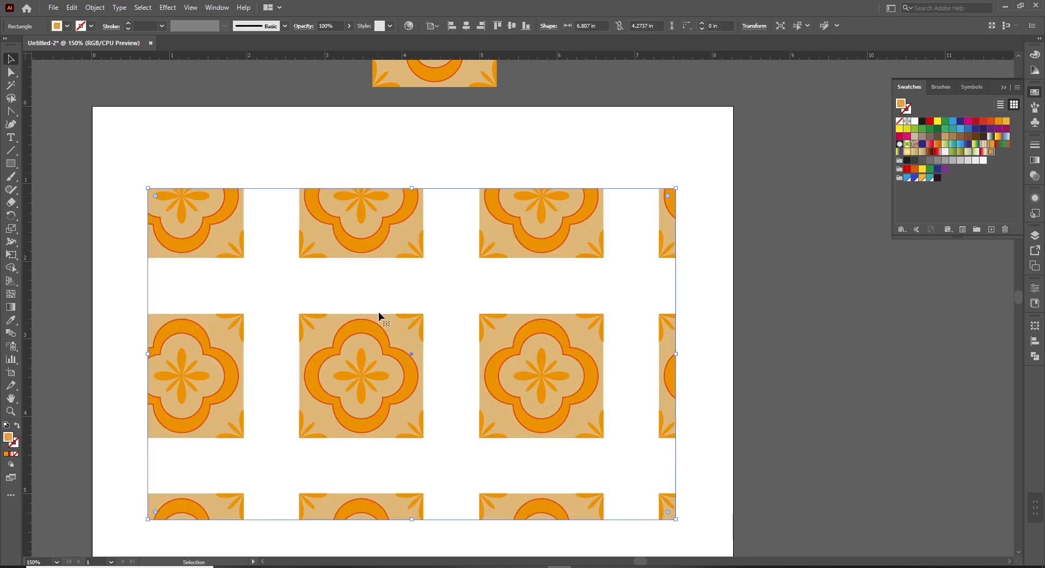
Step: Open the new tile pattern swatch for editing and link its tile width and height
key(ctrl+space)
ctrl+alt+click(513, 355)
ctrl+click(499, 325)
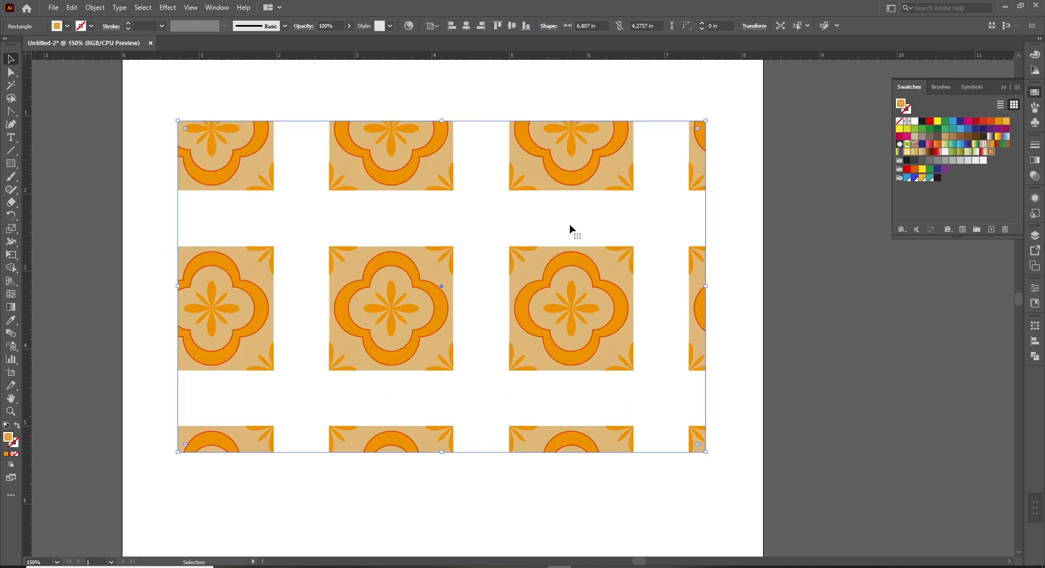
key(space)
drag(474, 223, 484, 233)
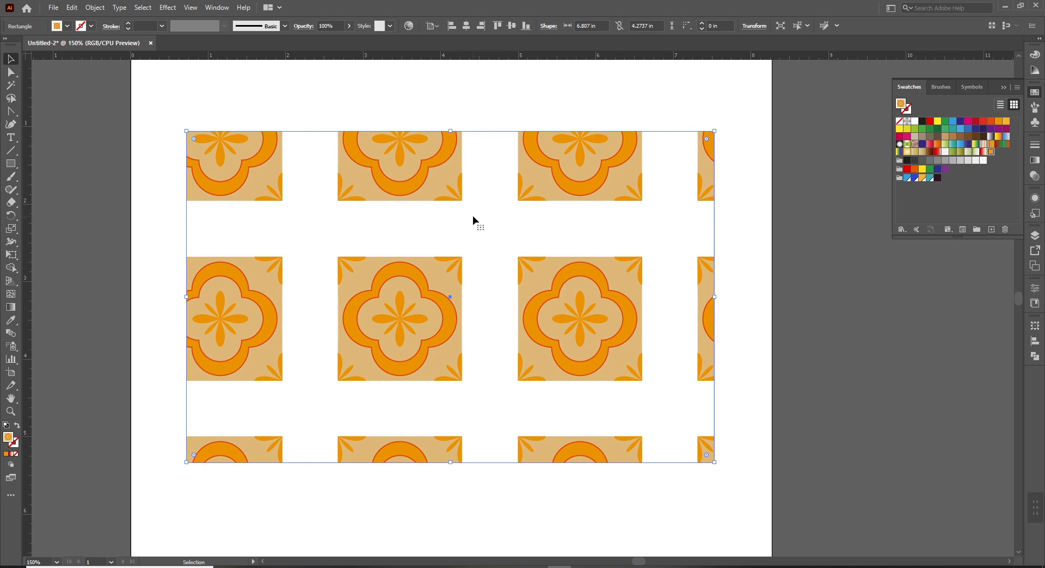
double_click(991, 152)
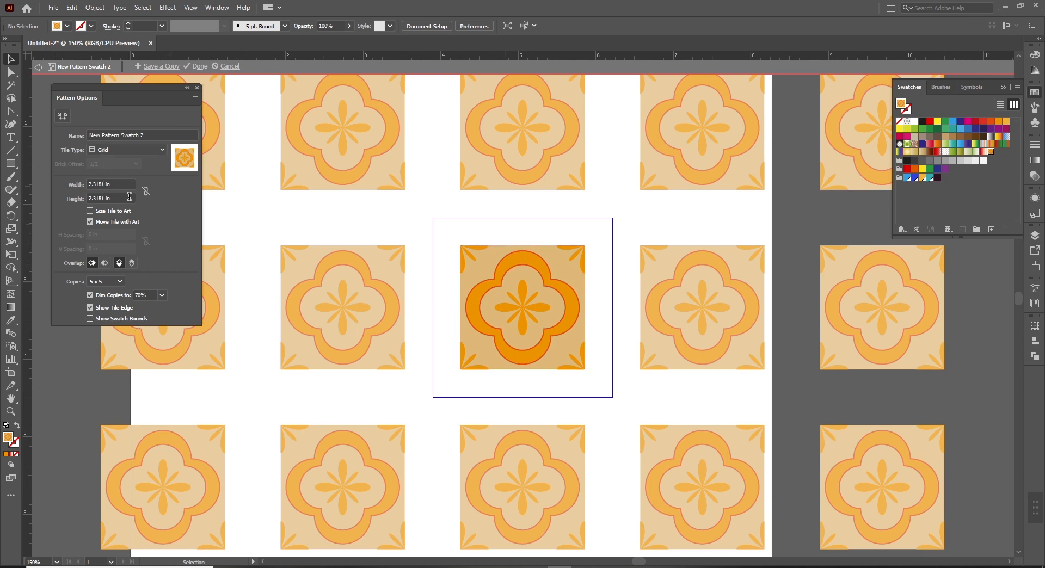
click(145, 193)
Step: Try widening the gaps between the tiles by raising the linked pattern tile size to 2.75 in
click(125, 182)
key(Up)
key(Up)
key(Up)
key(Up)
key(Up)
key(Up)
key(Up)
key(Up)
key(Up)
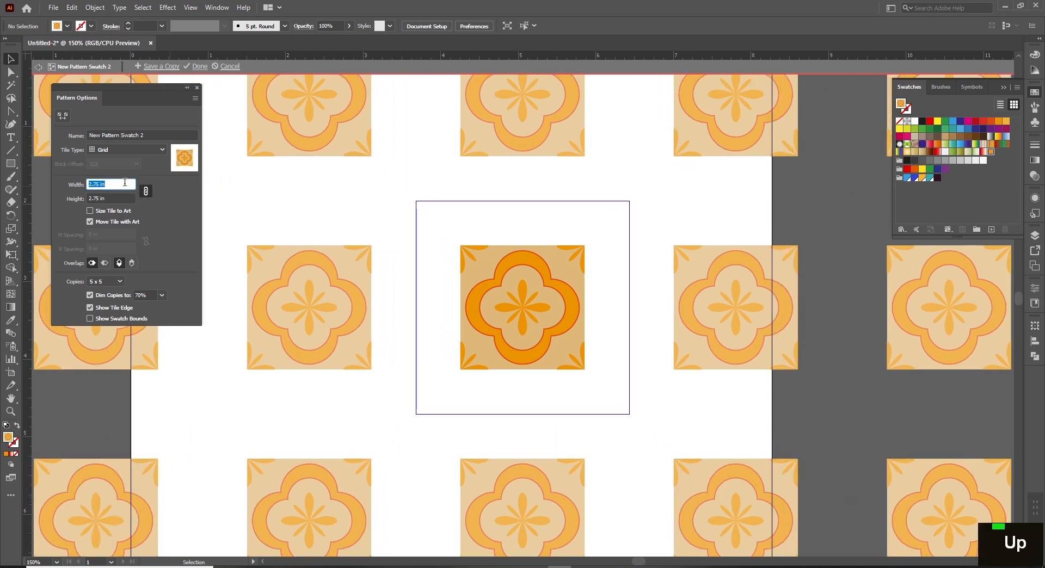
Step: Reduce the pattern tile's linked width and height to 1.625 in so the tiles nearly touch
key(Down)
key(Down)
key(Down)
key(Down)
key(Down)
key(Down)
key(Down)
key(Down)
key(Down)
key(Down)
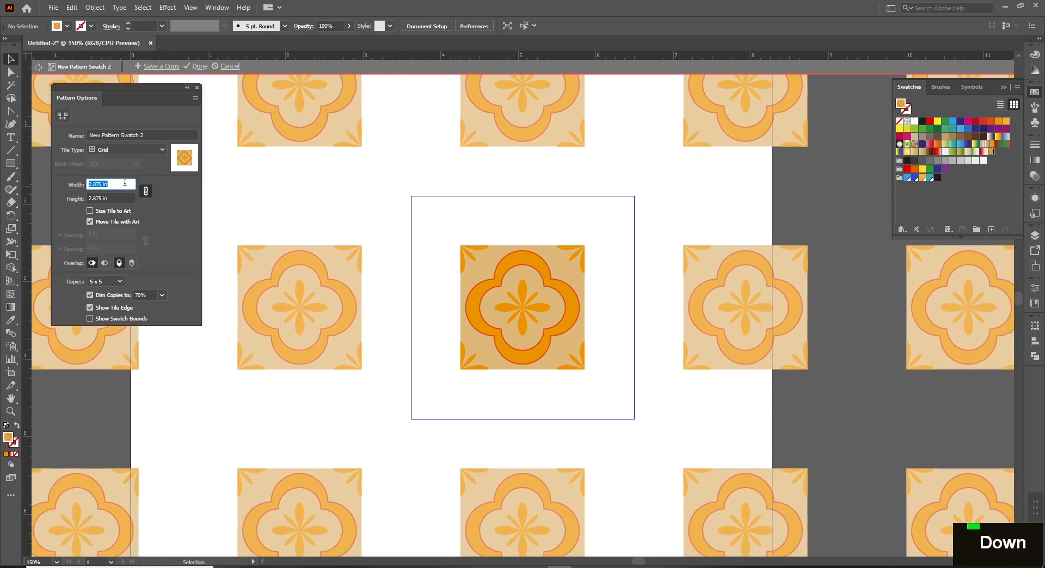
key(Down)
key(Down)
key(Down)
key(Down)
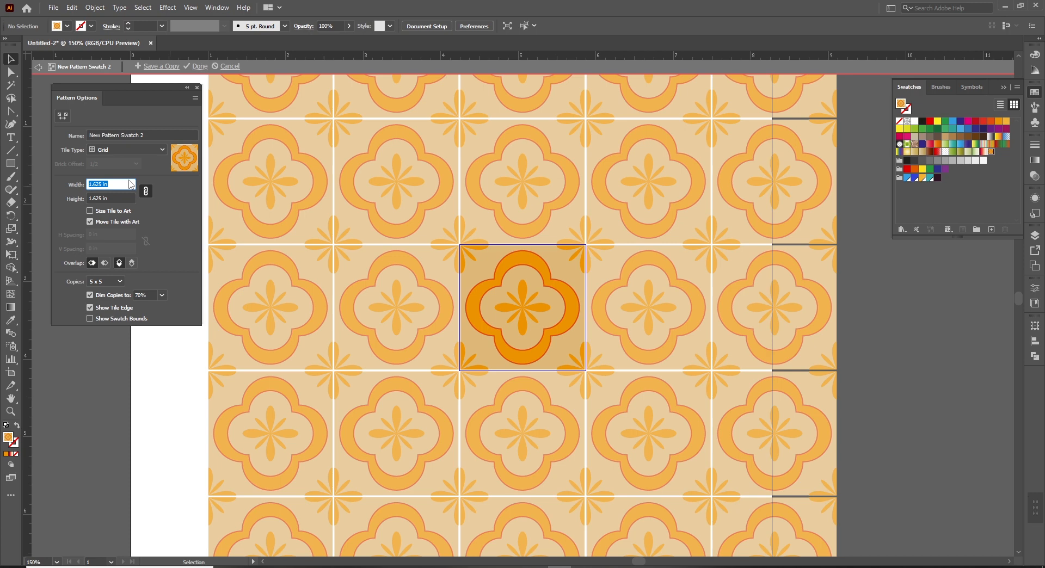
Step: Try the Brick by Row, Brick by Column, Hex by Column and Hex by Row tile types on the pattern
click(133, 150)
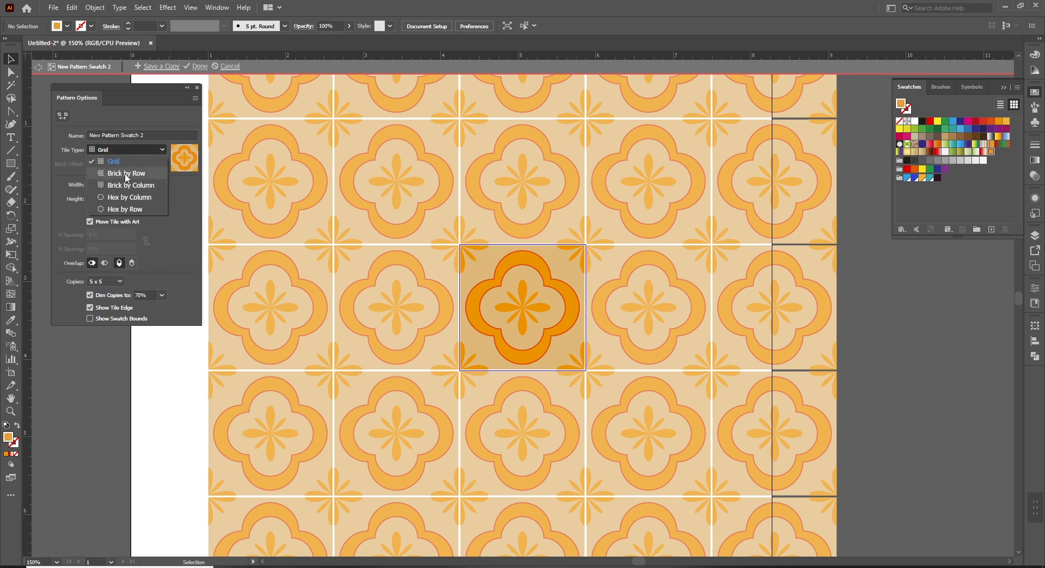
click(126, 173)
scroll(444, 243, up, 4)
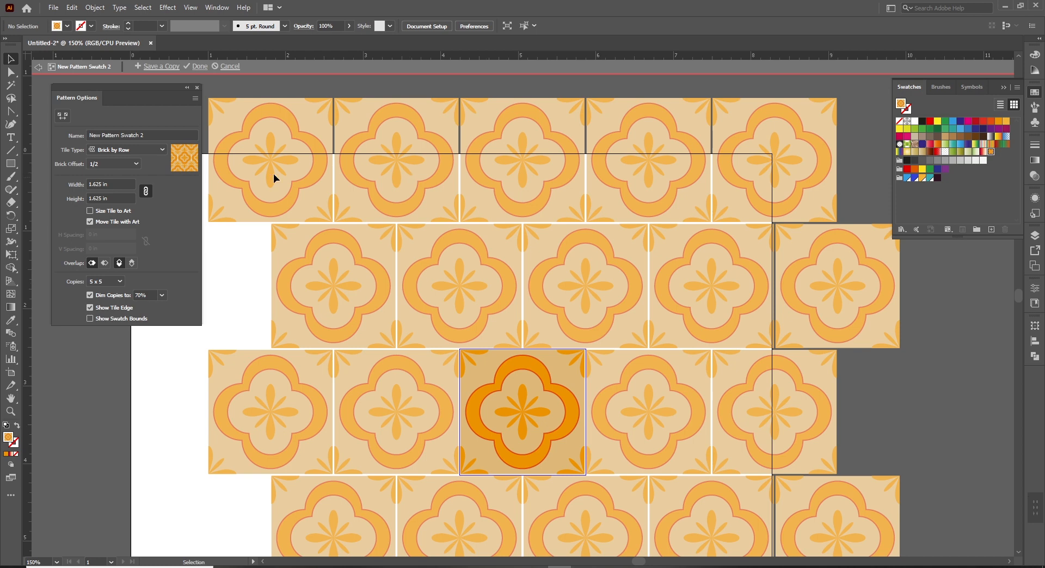
click(131, 149)
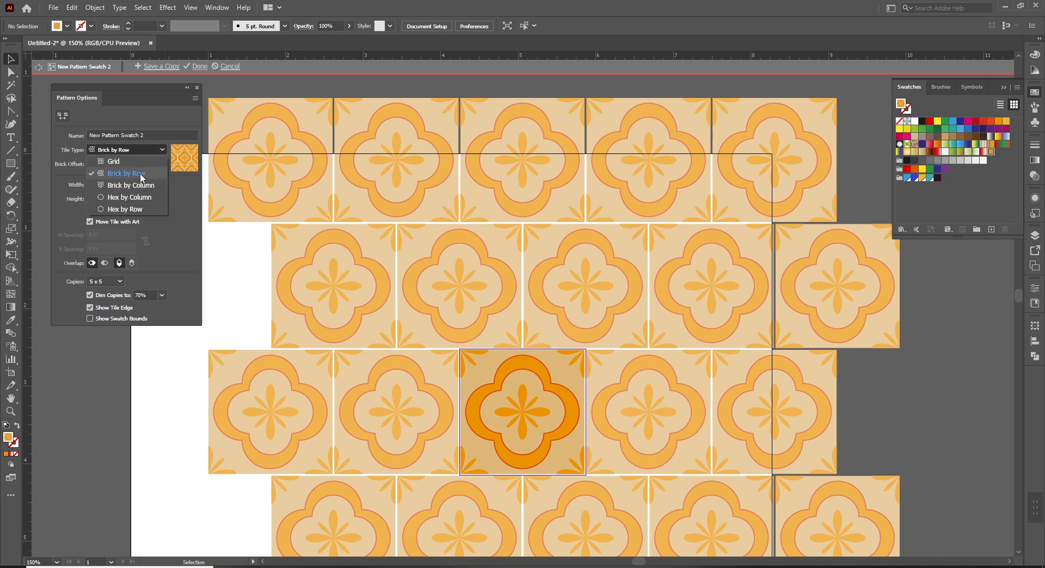
click(122, 185)
scroll(515, 272, up, 2)
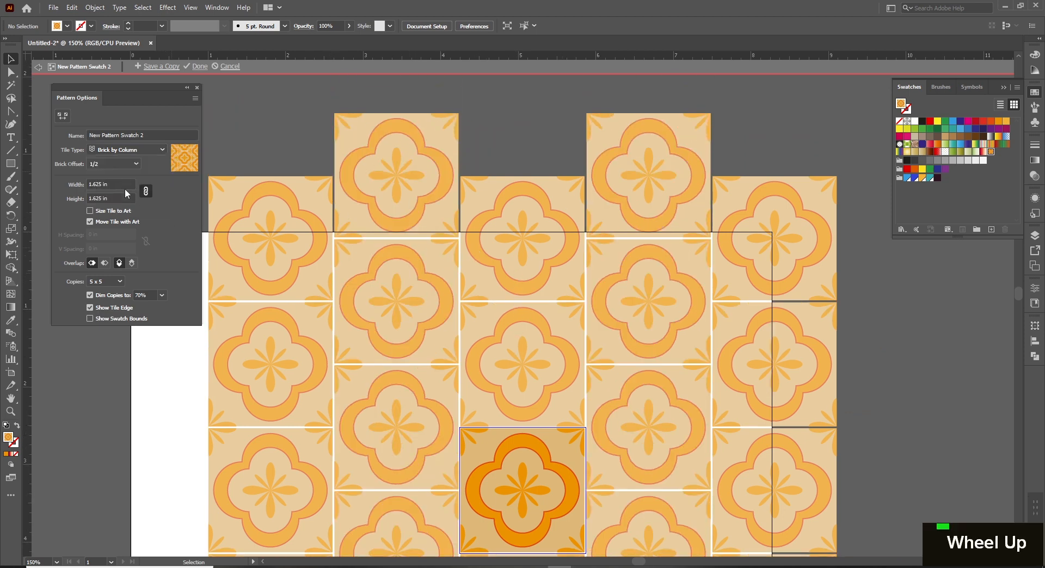
click(120, 149)
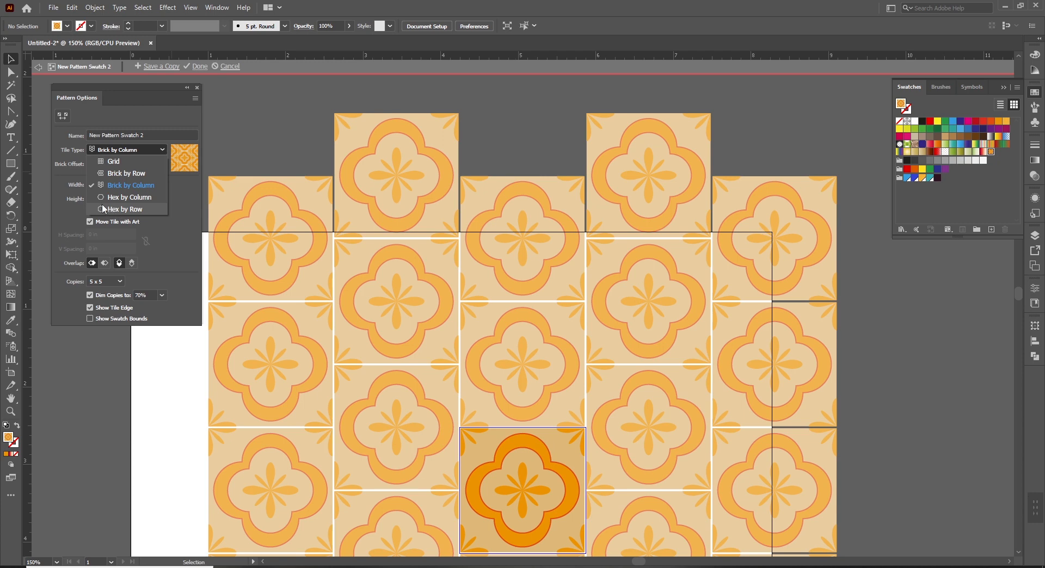
click(101, 197)
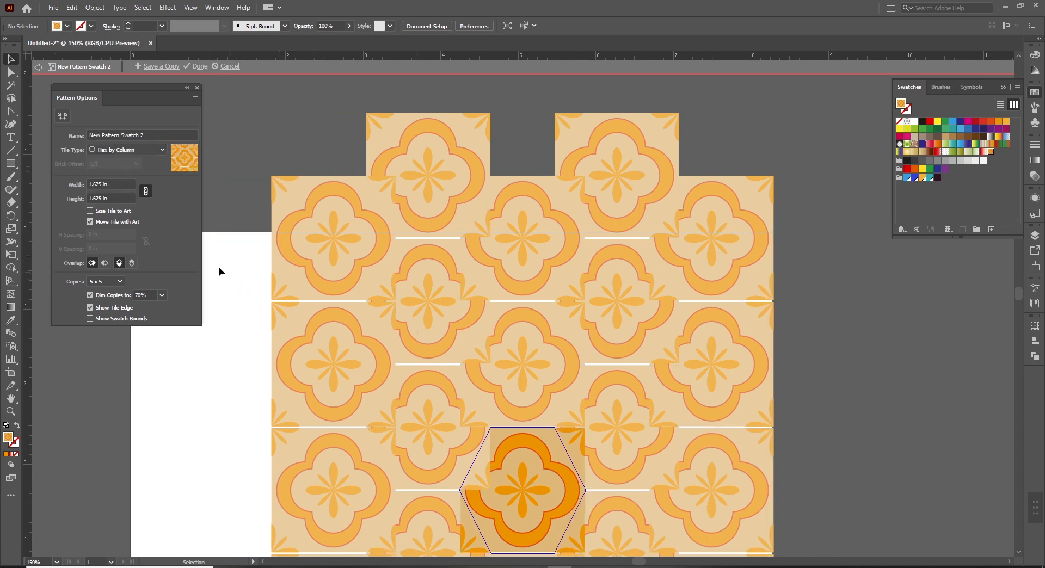
click(122, 150)
click(123, 210)
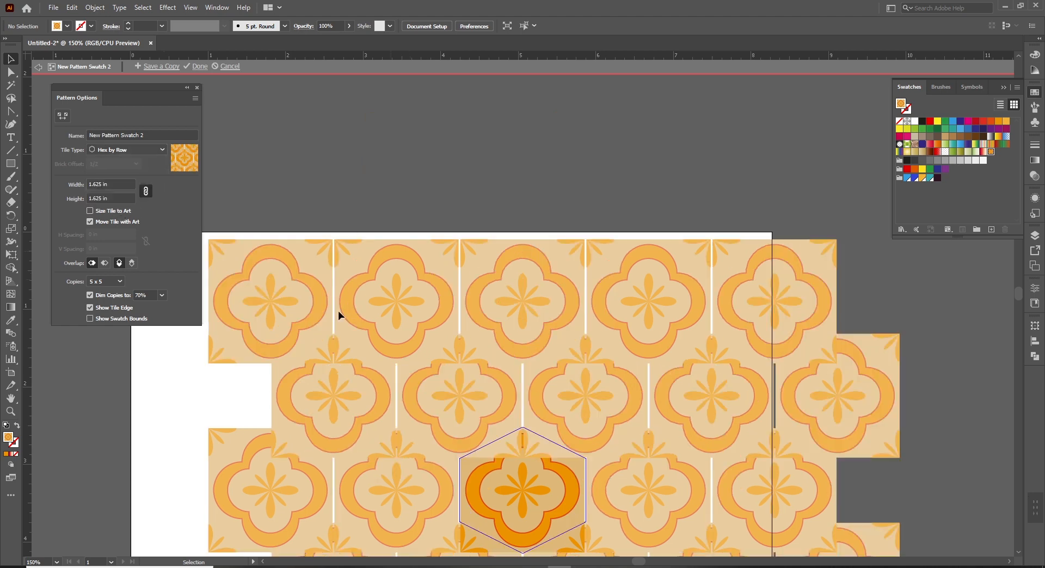
Step: Set the pattern's tile type to Brick by Row and its linked width and height to 1.62 in
click(136, 147)
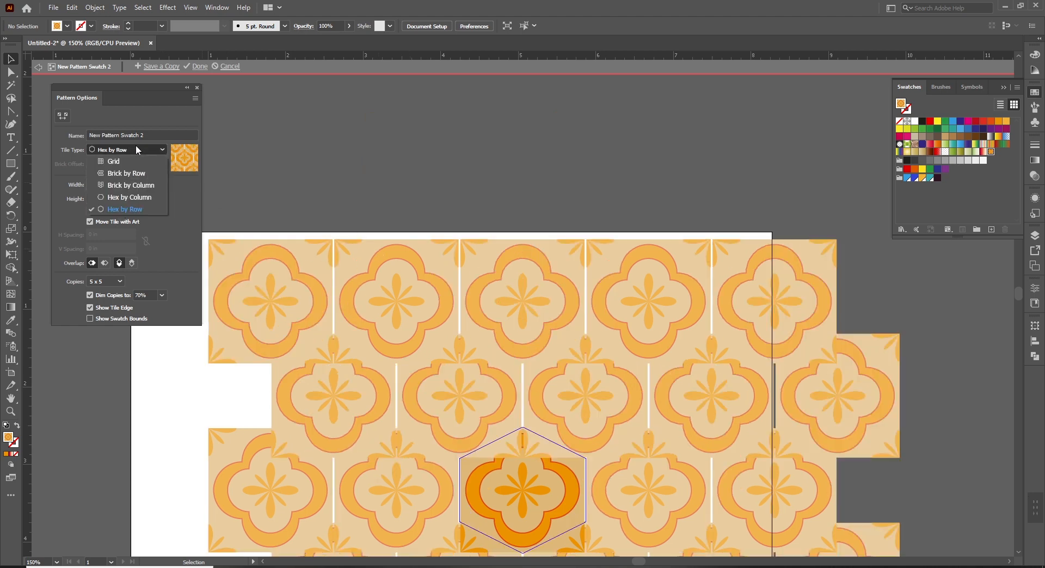
click(132, 173)
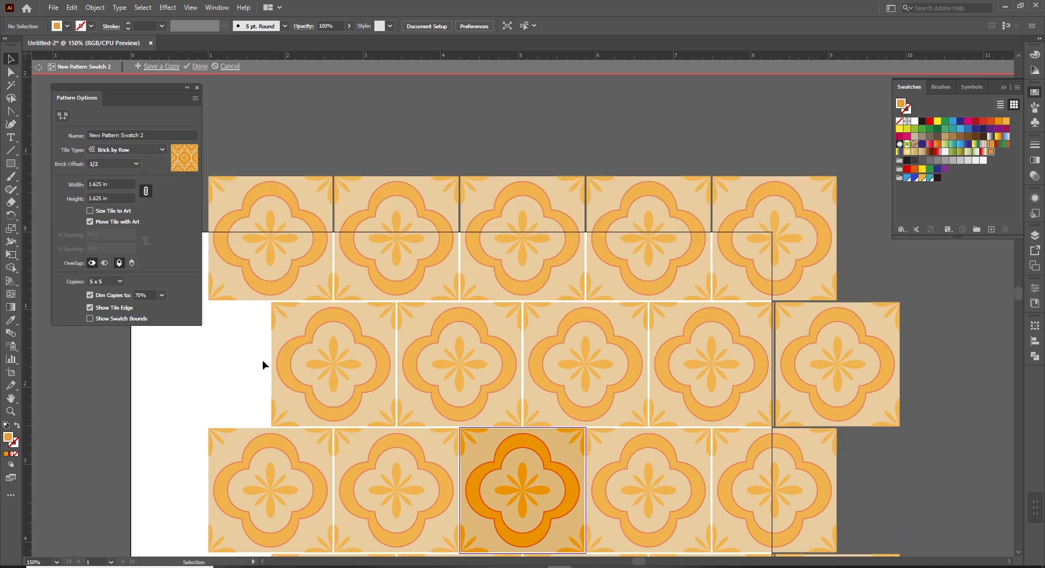
click(120, 183)
key(Down)
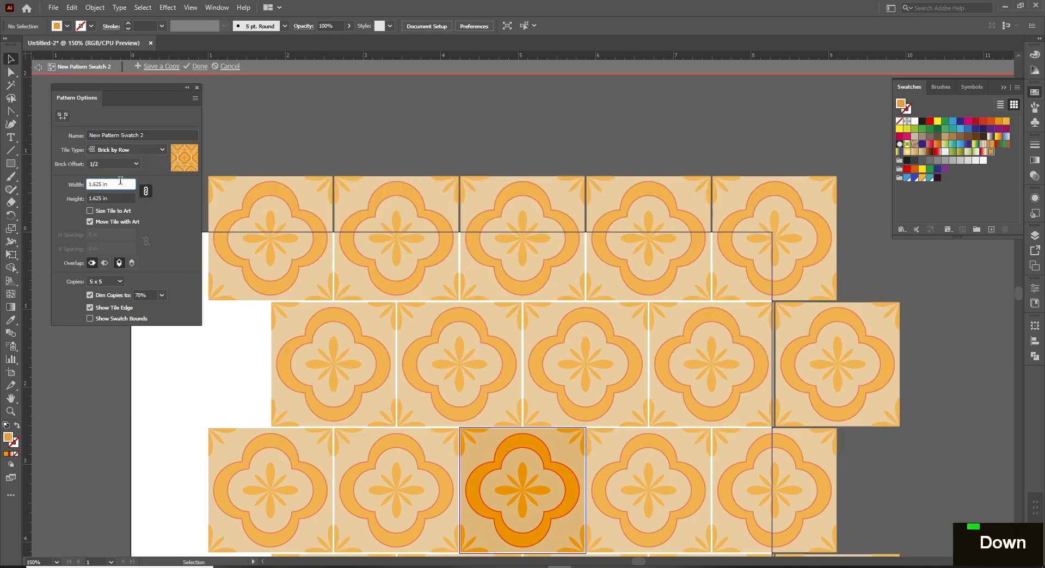
key(Up)
key(Down)
key(Up)
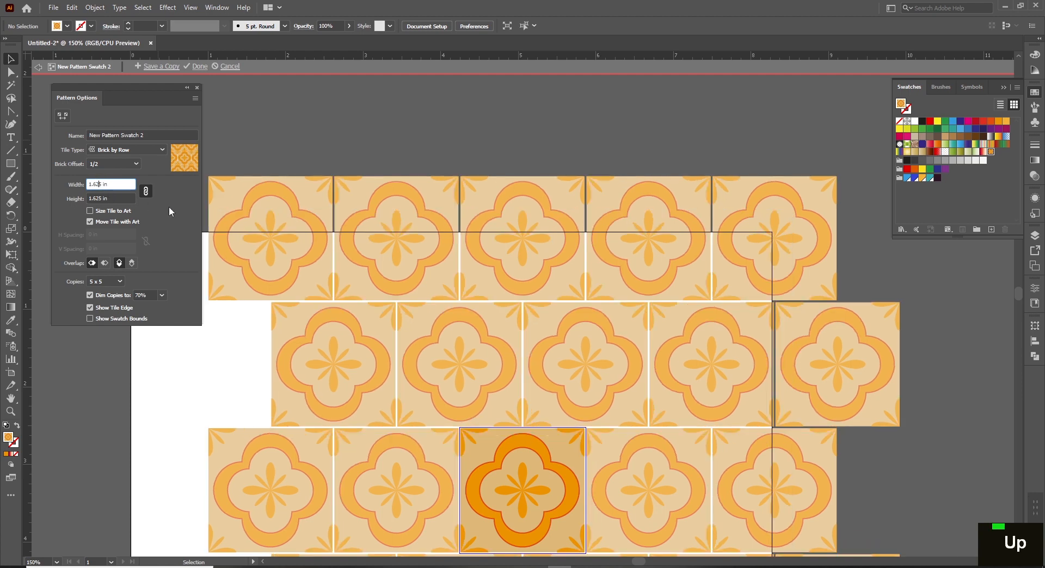
key(Right)
key(BackSpace)
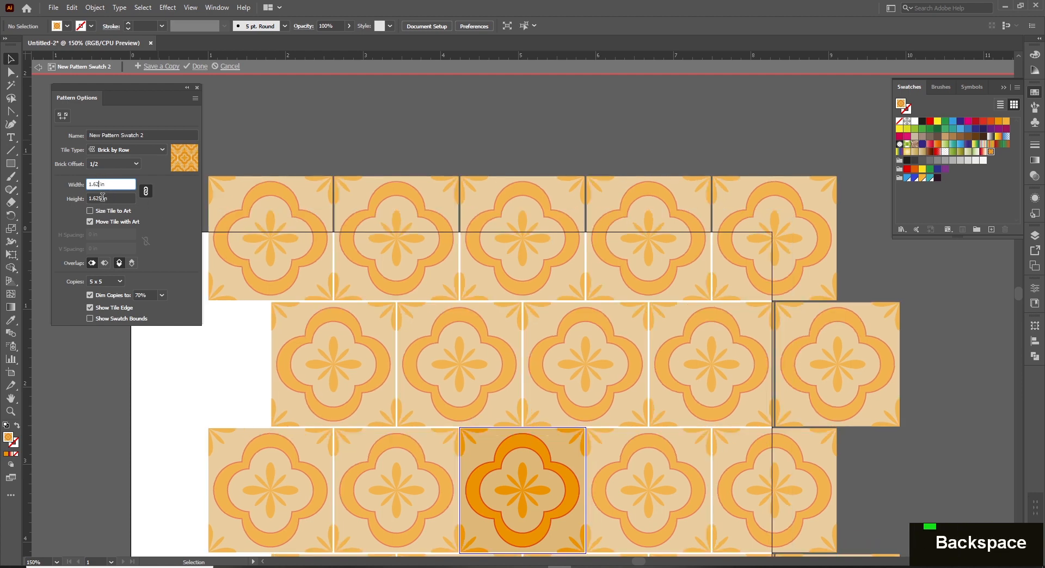
click(103, 199)
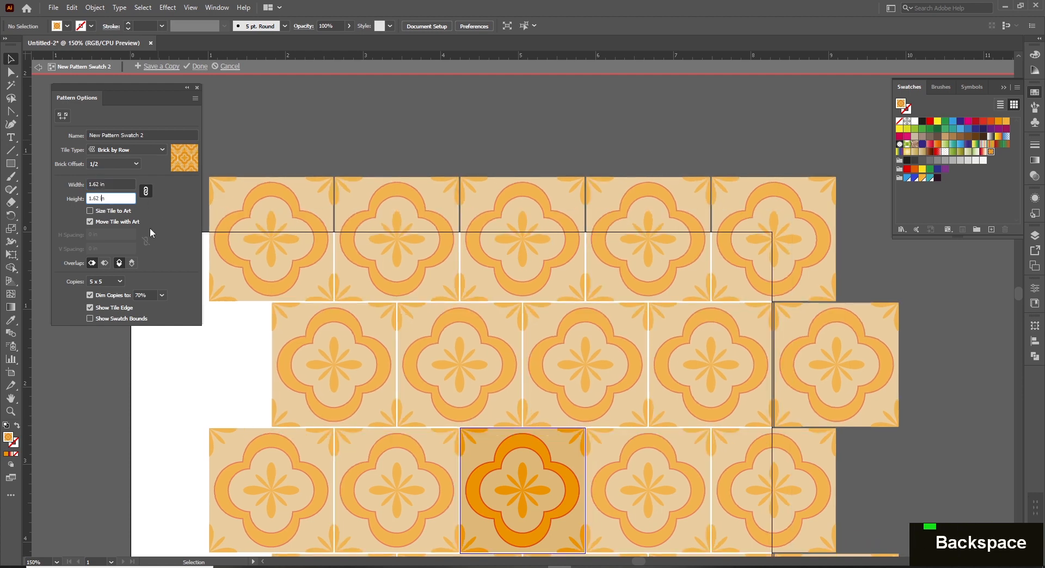
Step: Reduce the pattern tile's linked width and height to 1.61 in, and further to 1.6 in to close the gaps
click(97, 185)
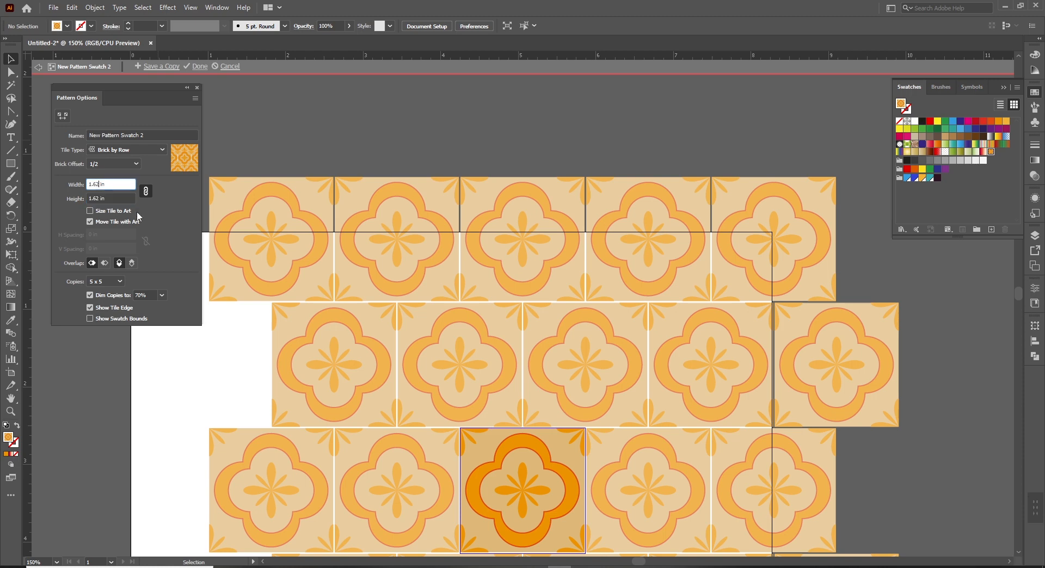
key(BackSpace)
text(1)
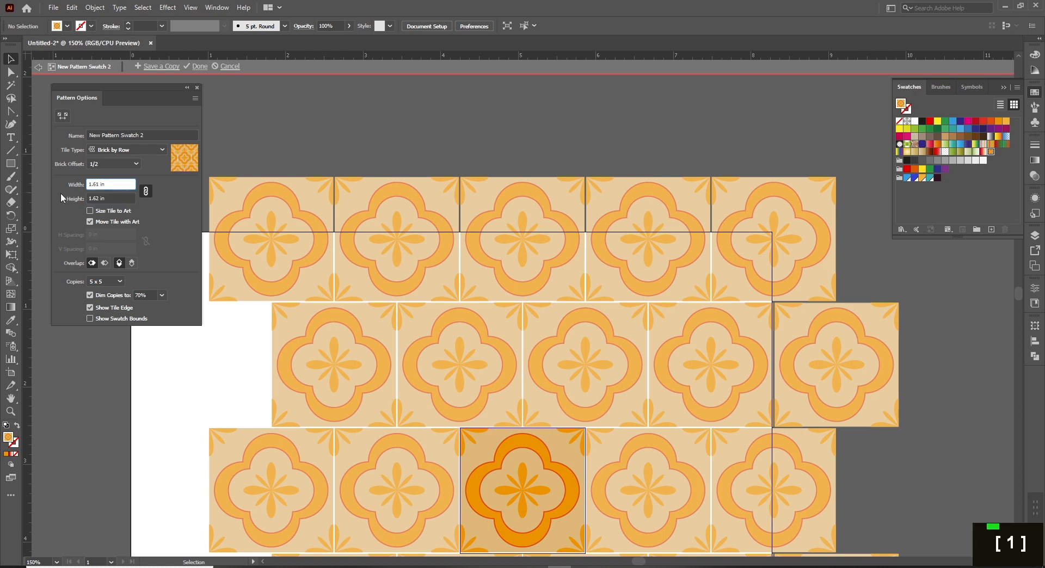
key(Tab)
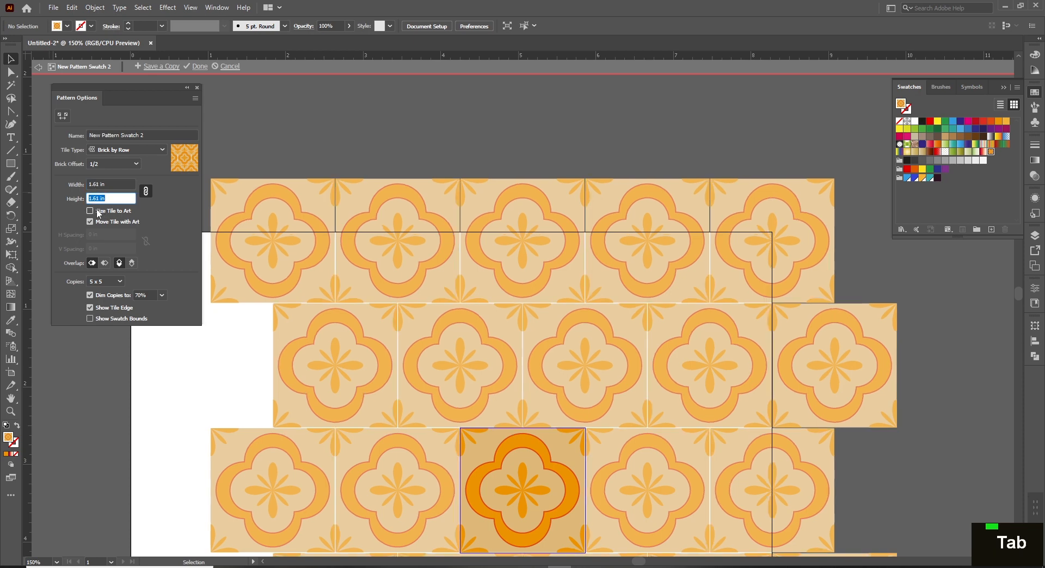
click(98, 184)
key(BackSpace)
text(0)
key(Tab)
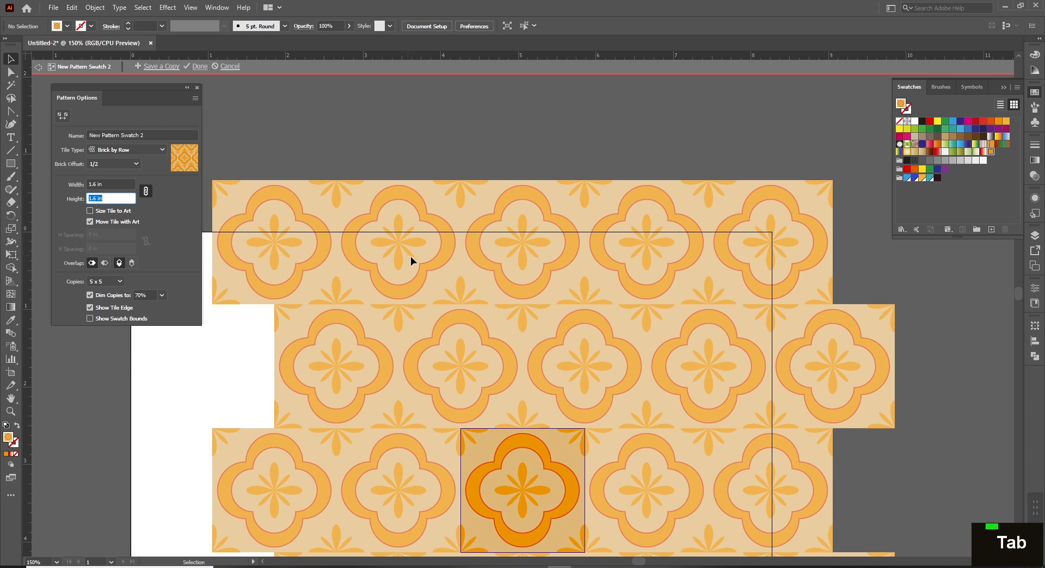
click(13, 58)
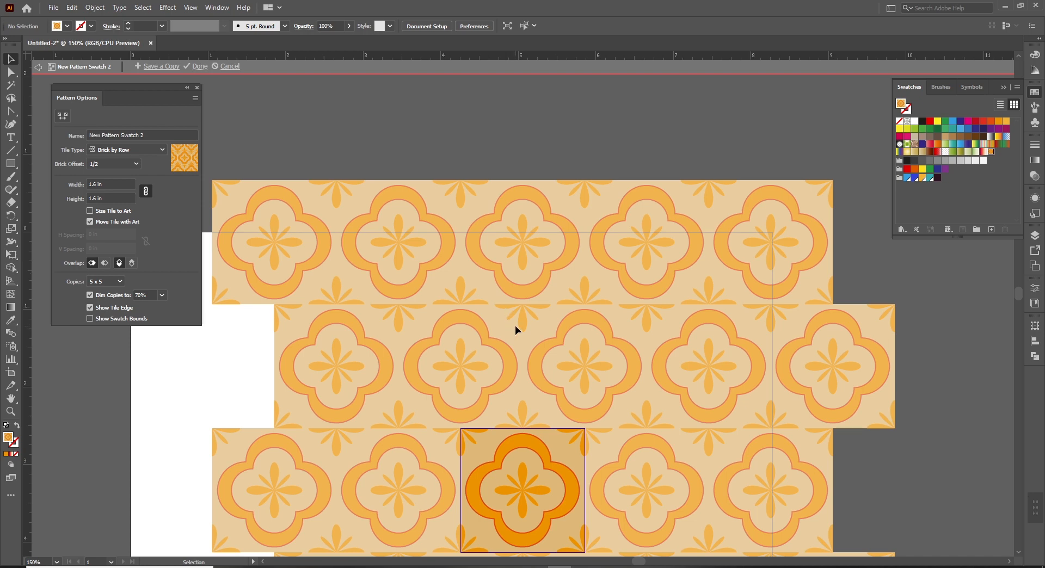
Step: Finish editing the pattern swatch and check the updated tiling on the filled rectangle
click(199, 67)
key(ctrl+space)
ctrl+alt+click(514, 377)
ctrl+alt+click(513, 377)
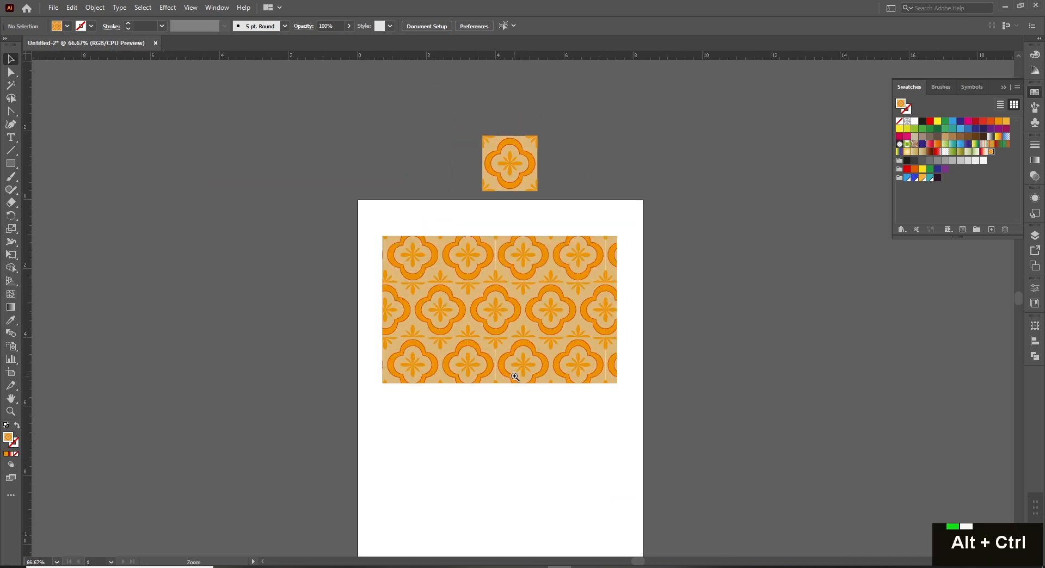
drag(532, 358, 479, 356)
ctrl+click(501, 326)
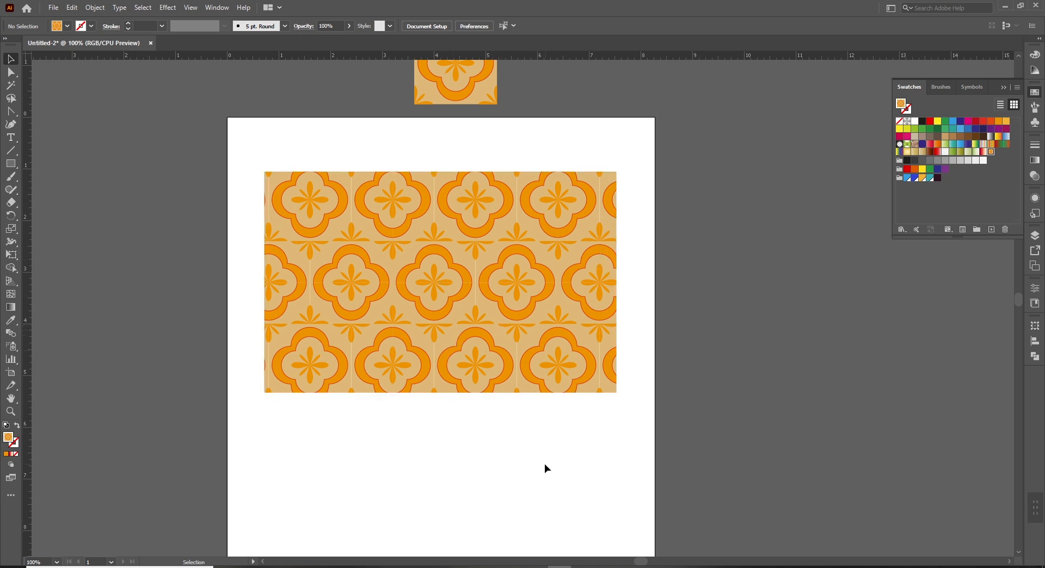
key(space)
drag(466, 427, 454, 476)
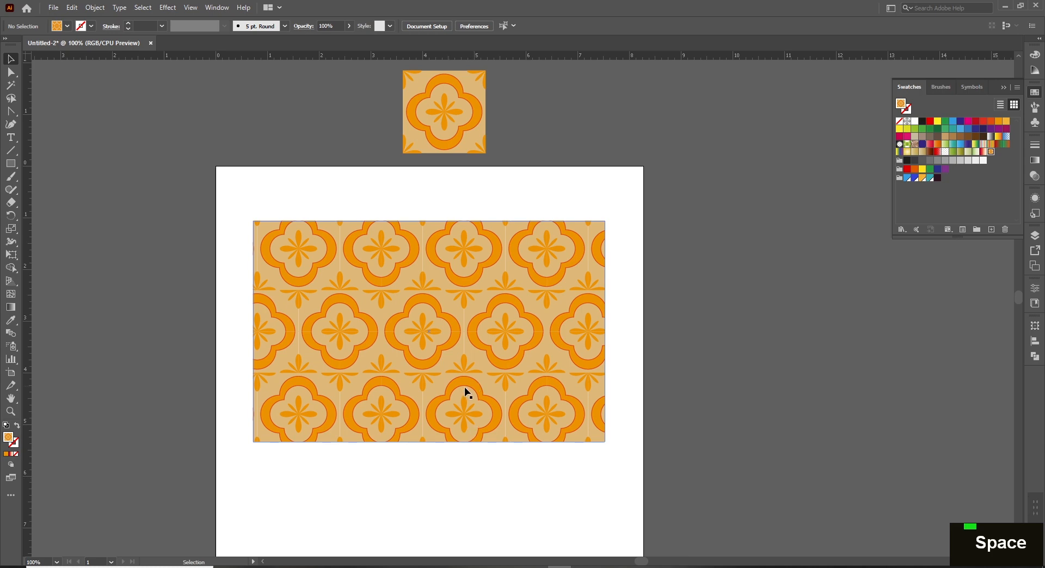
Step: Move the patterned rectangle horizontally about 8.56 in to the right, off the artboard
drag(292, 366, 735, 366)
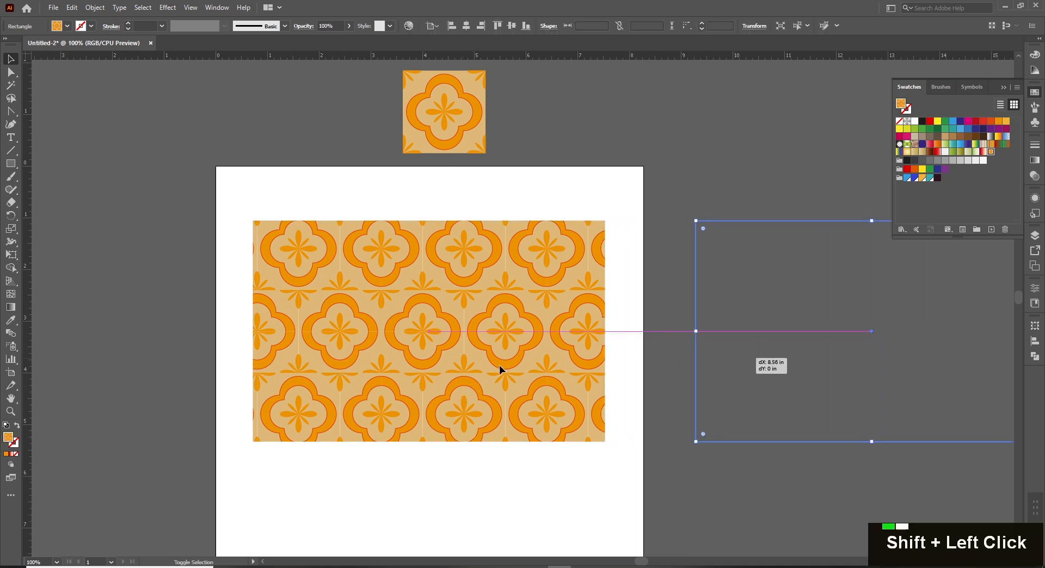
drag(612, 366, 612, 367)
key(space)
drag(483, 358, 455, 354)
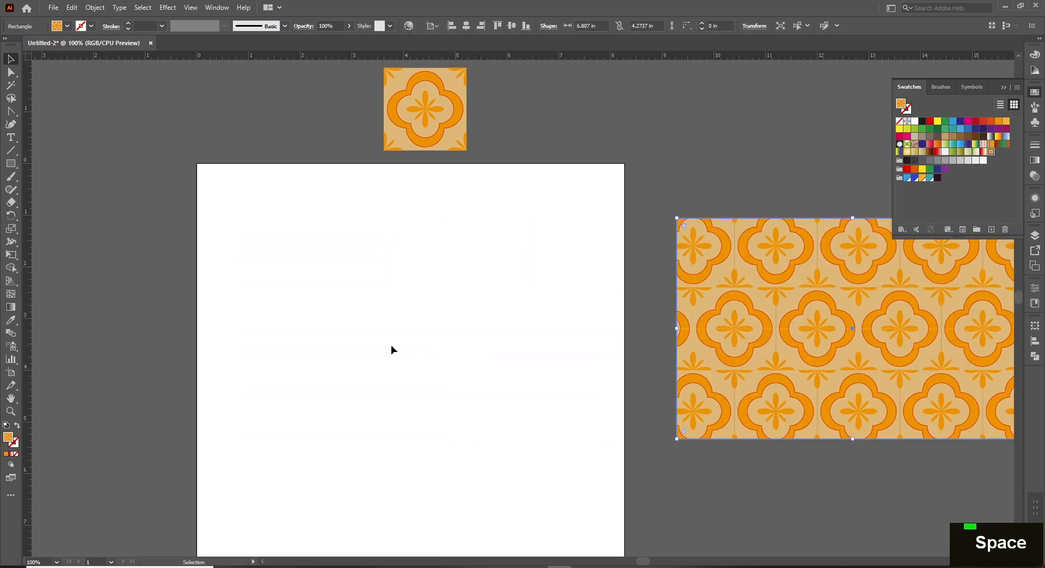
Step: Draw a hexagon about 1.5 by 1.3 in near the artboard's upper-left area and fill it with orange-red
drag(10, 163, 62, 204)
drag(306, 254, 327, 287)
key(ctrl+space)
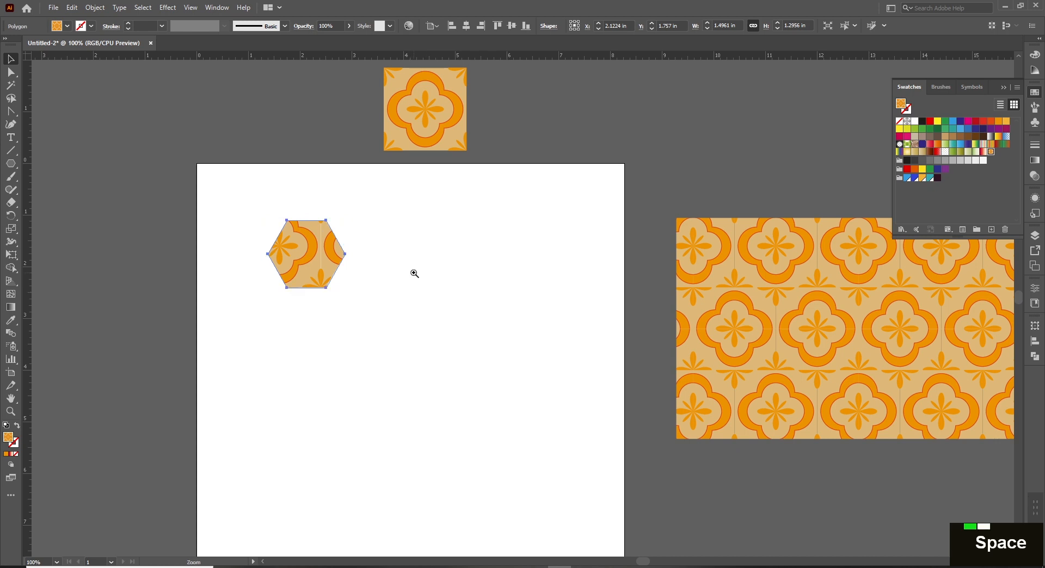
click(414, 274)
click(990, 122)
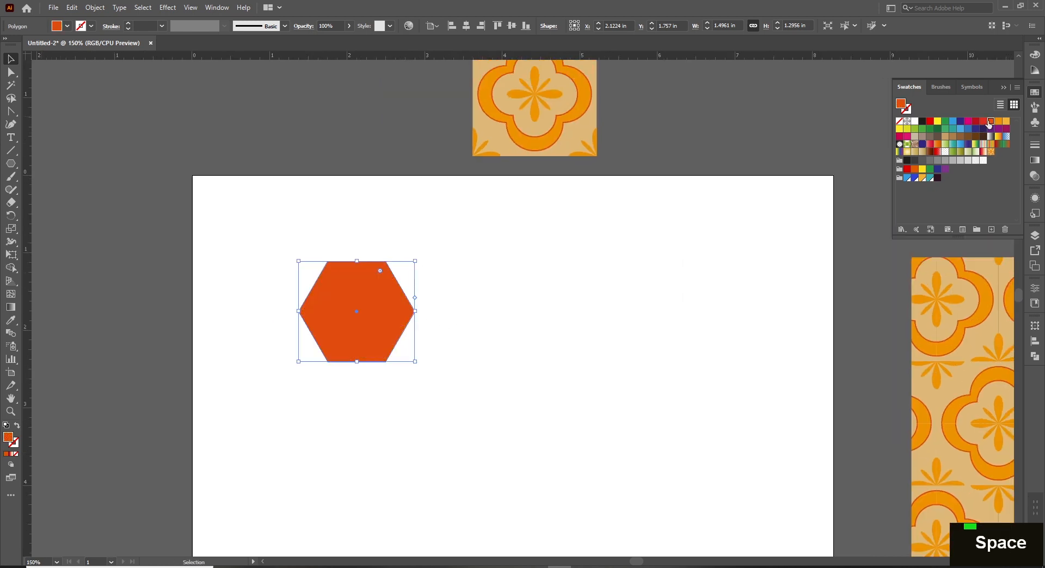
Step: Paste a copy of the hexagon in front, scale it from the centre to about 1.34 by 1.16 in and fill it with orange
key(ctrl+space)
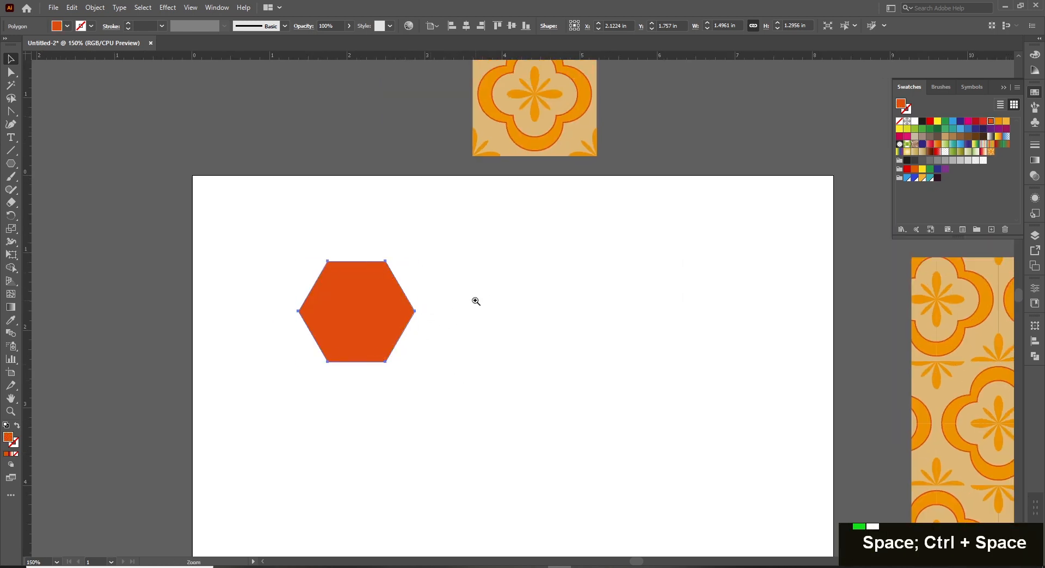
click(476, 301)
key(ctrl)
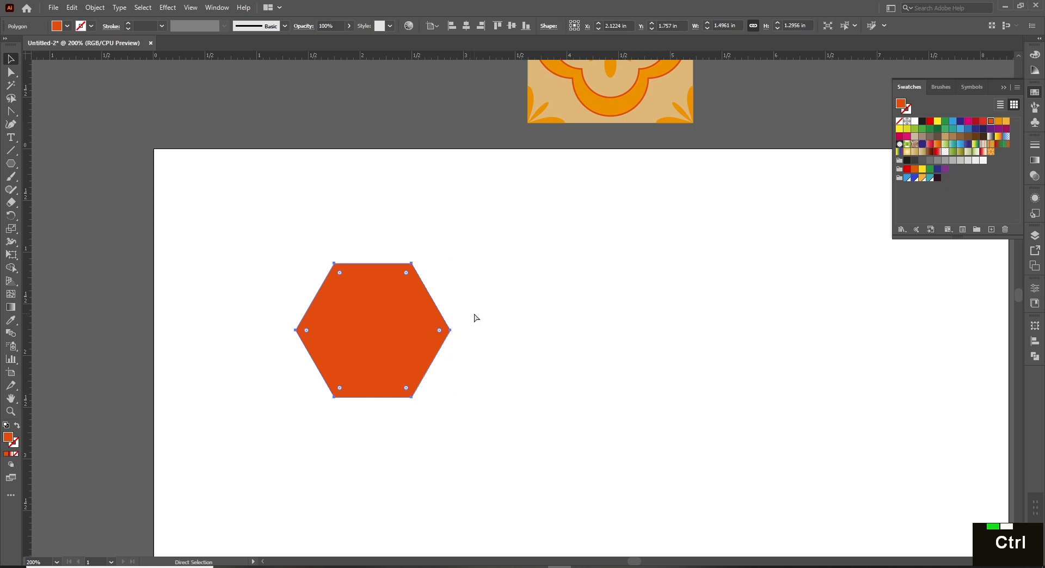
key(ctrl+c)
key(ctrl+f)
key(v)
drag(451, 264, 444, 266)
key(i)
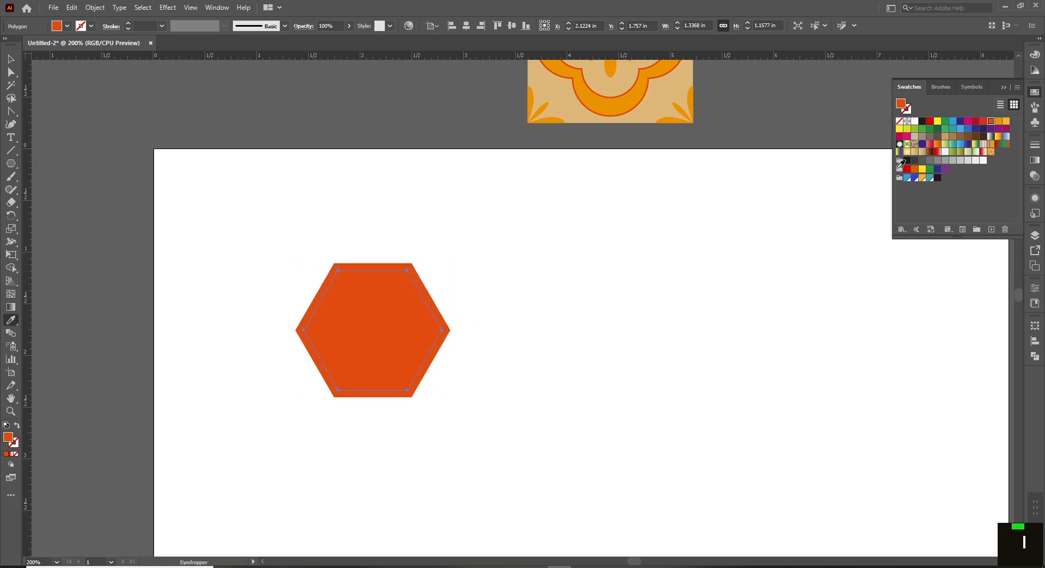
click(997, 123)
key(v)
Step: Paste a copy of the orange hexagon in front, scale it concentrically to about 1.17 by 1.01 in and fill it with yellow
key(ctrl)
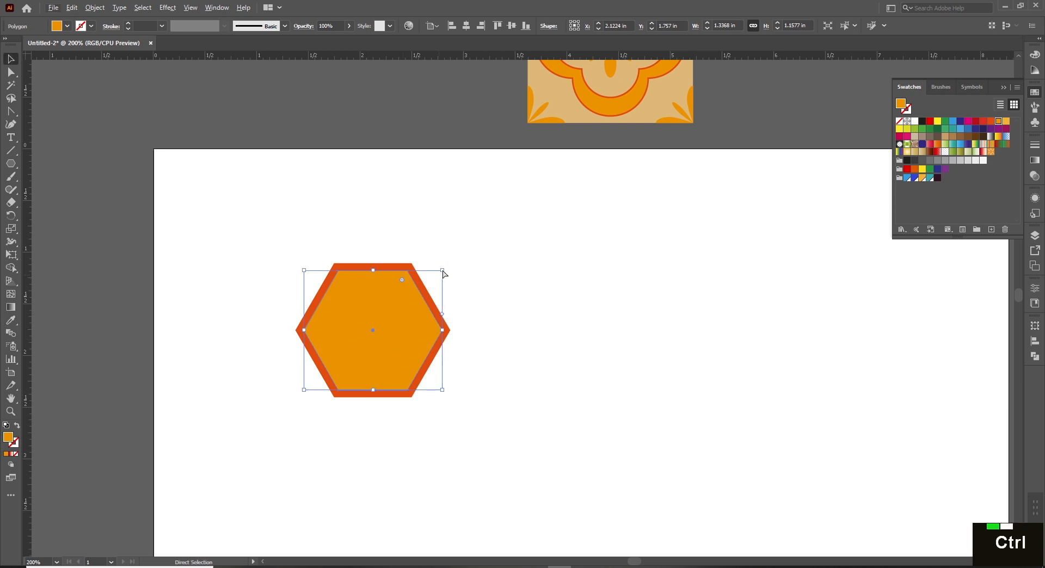
key(ctrl+c)
key(ctrl+f)
key(v)
drag(442, 270, 434, 271)
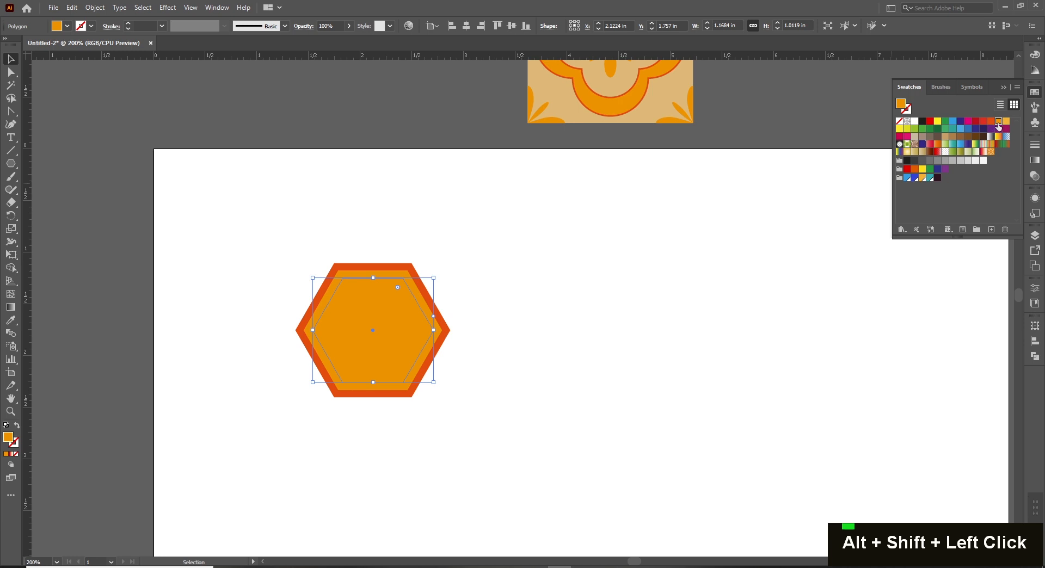
click(900, 129)
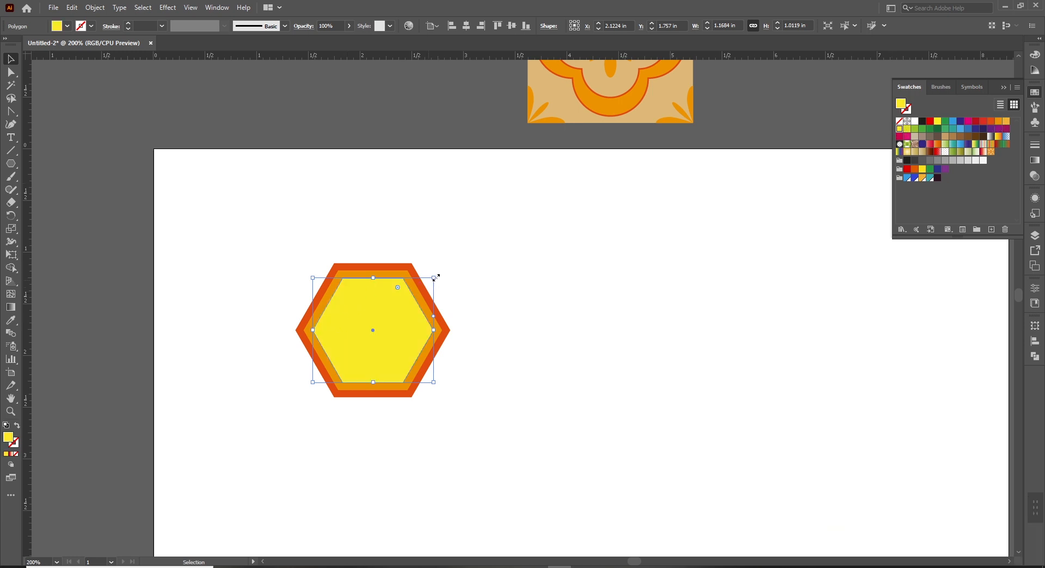
Step: Paste a copy of the yellow hexagon in front, scale it concentrically to about 1.01 by 0.88 in and fill it with solid beige
key(ctrl+c)
key(ctrl+f)
drag(426, 275, 427, 275)
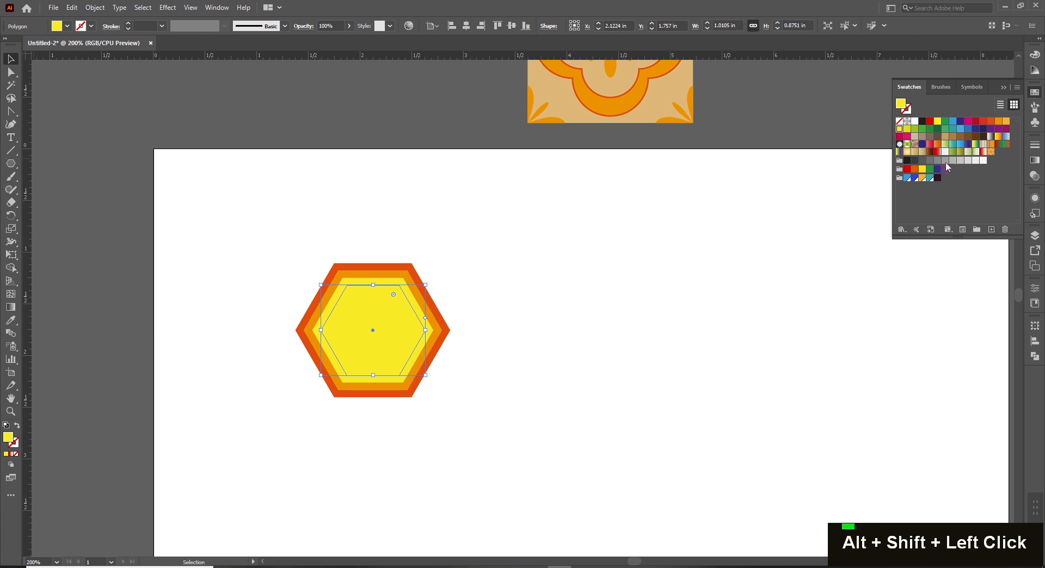
click(907, 151)
click(915, 151)
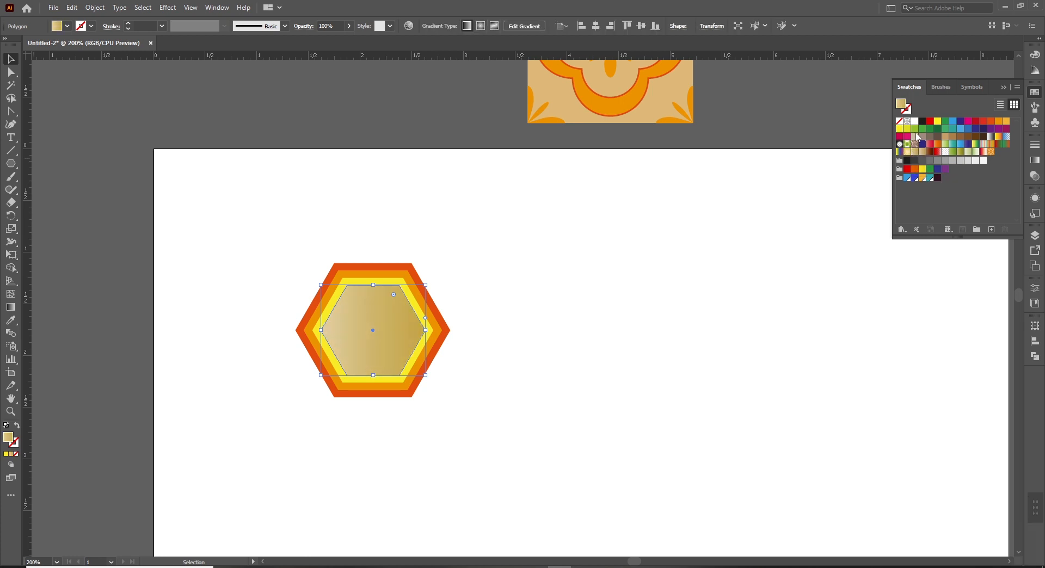
click(916, 136)
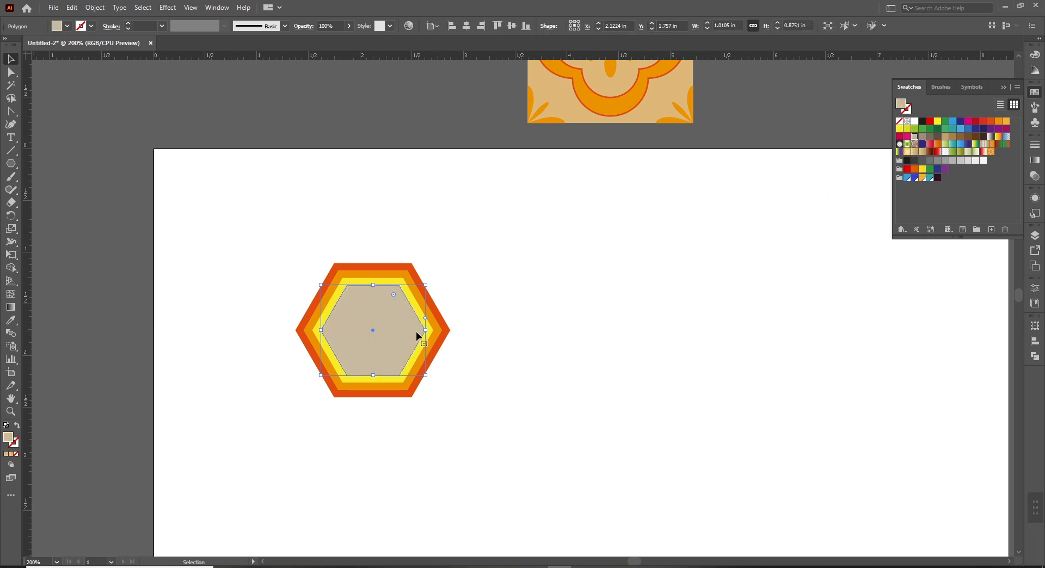
Step: Select all four nested hexagons and group them
click(577, 308)
key(space)
mouse_move(555, 313)
mouse_down()
mouse_move(462, 312)
mouse_move(546, 316)
mouse_up()
ctrl+alt+click(525, 325)
drag(259, 227, 483, 393)
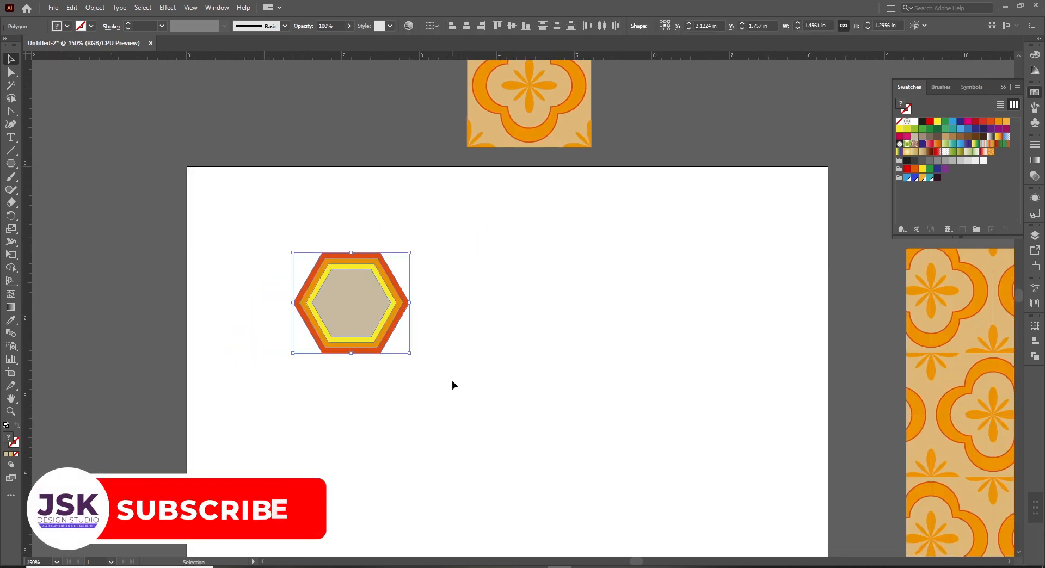
right_click(373, 303)
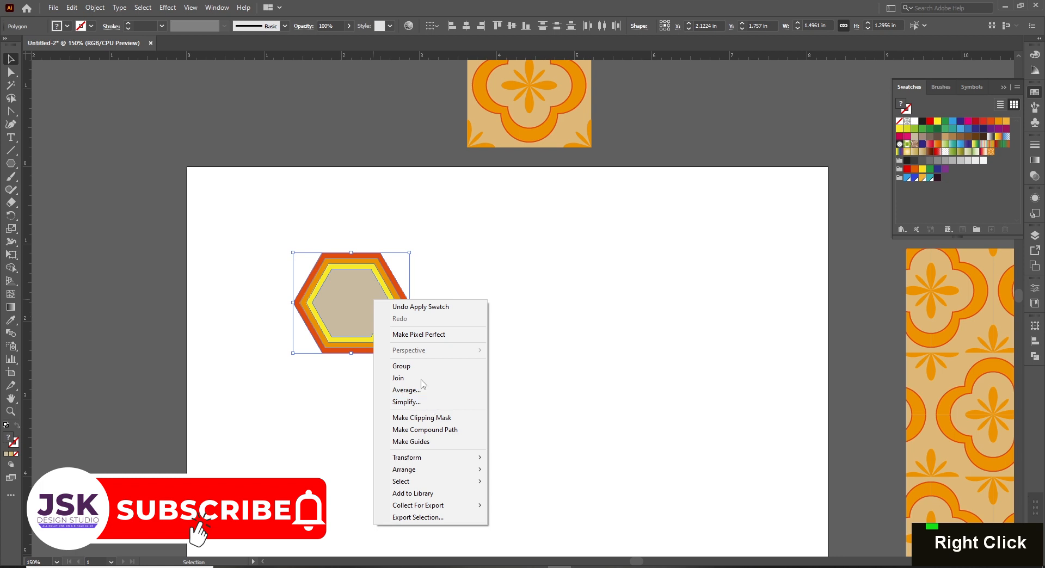
click(413, 366)
Step: Save the grouped hexagon tile as a pattern swatch and move the original artwork off the artboard, beside the floral tile
click(492, 370)
drag(492, 366, 464, 385)
drag(313, 330, 957, 163)
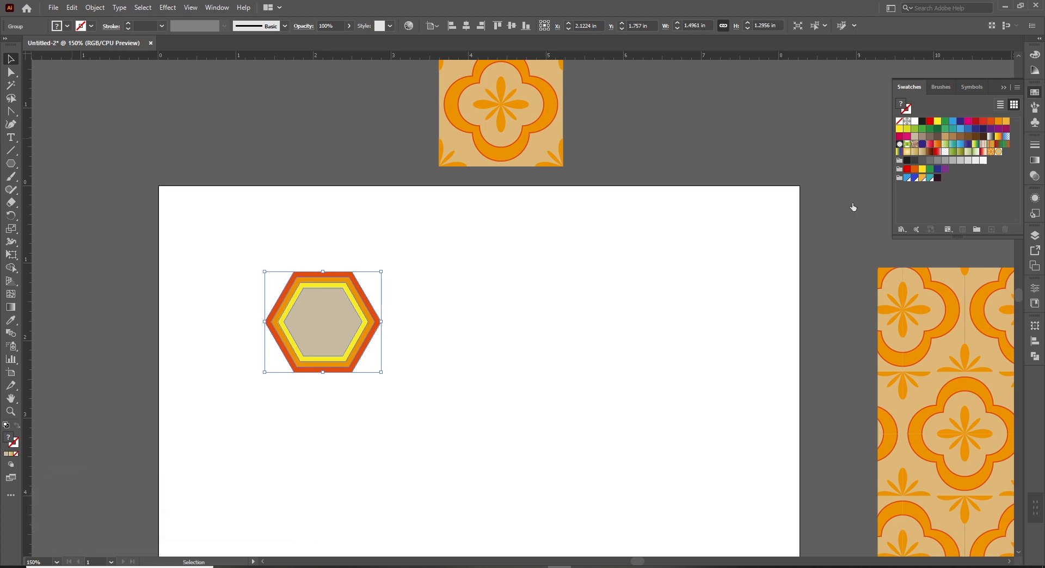
drag(357, 366, 363, 157)
drag(477, 288, 413, 340)
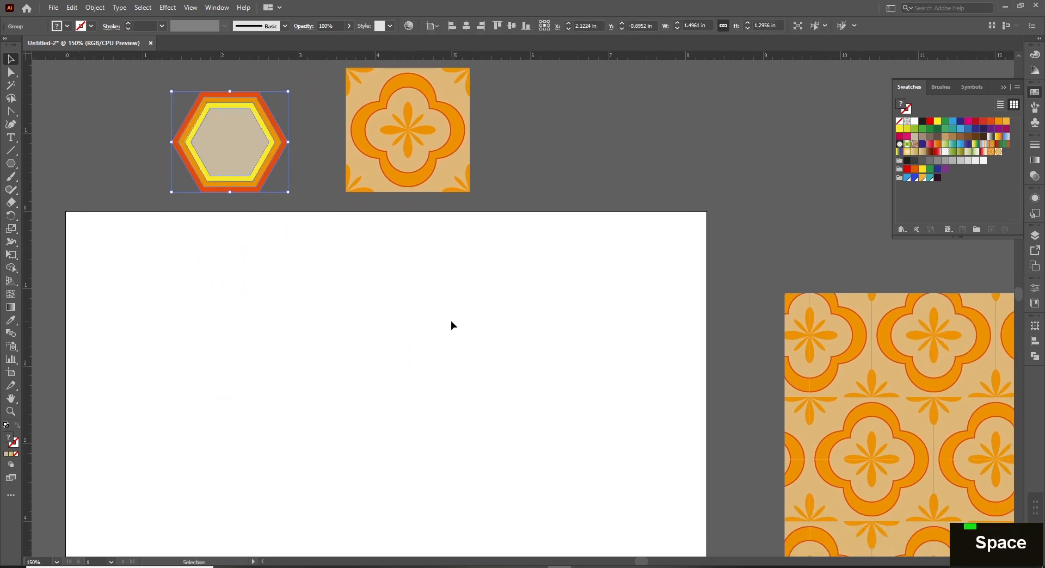
Step: Draw a rectangle about 5.87 by 4.01 in across the upper part of the artboard
drag(443, 415, 441, 308)
key(m)
drag(217, 171, 595, 459)
key(v)
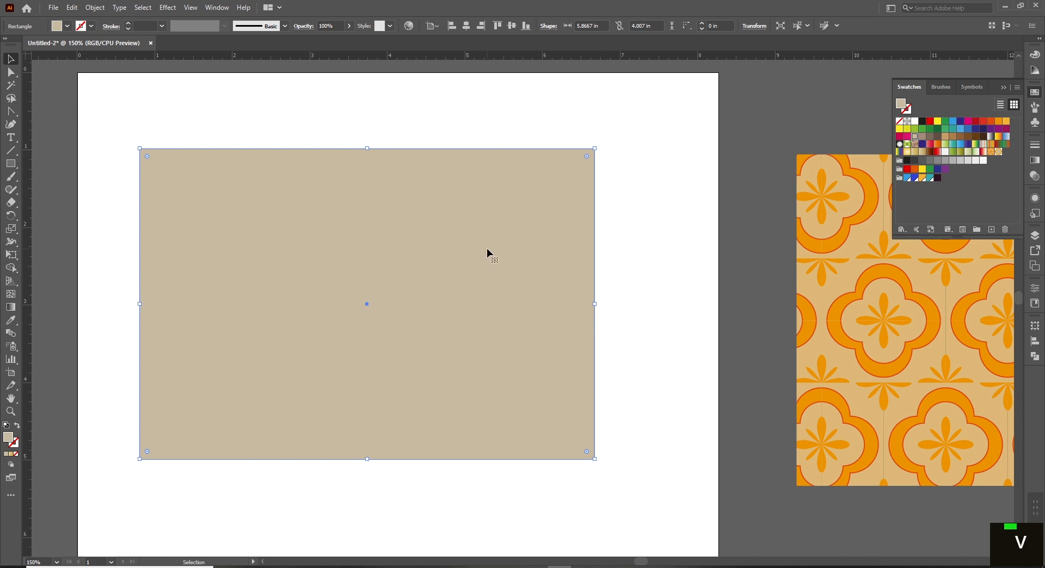
Step: Try a 2 pt orange-red stroke on the rectangle and experiment with its fill, including no fill
click(127, 23)
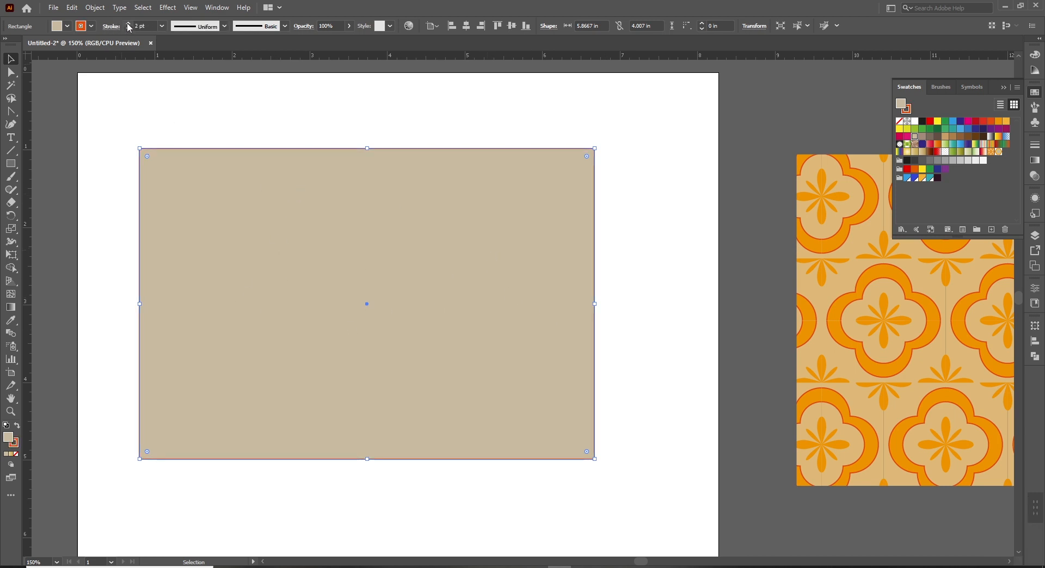
drag(991, 152, 441, 322)
key(ctrl+z)
click(67, 26)
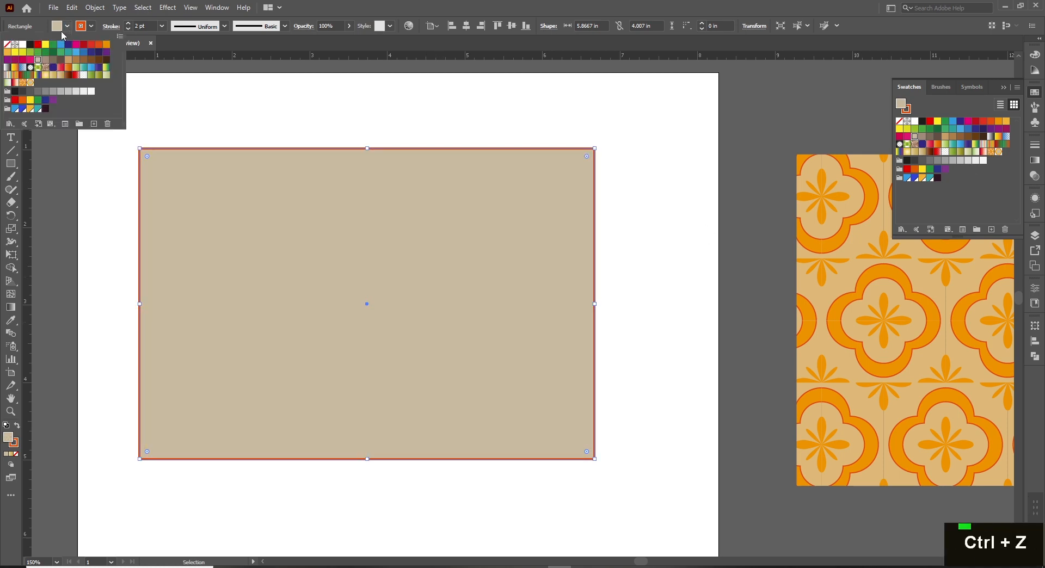
click(7, 45)
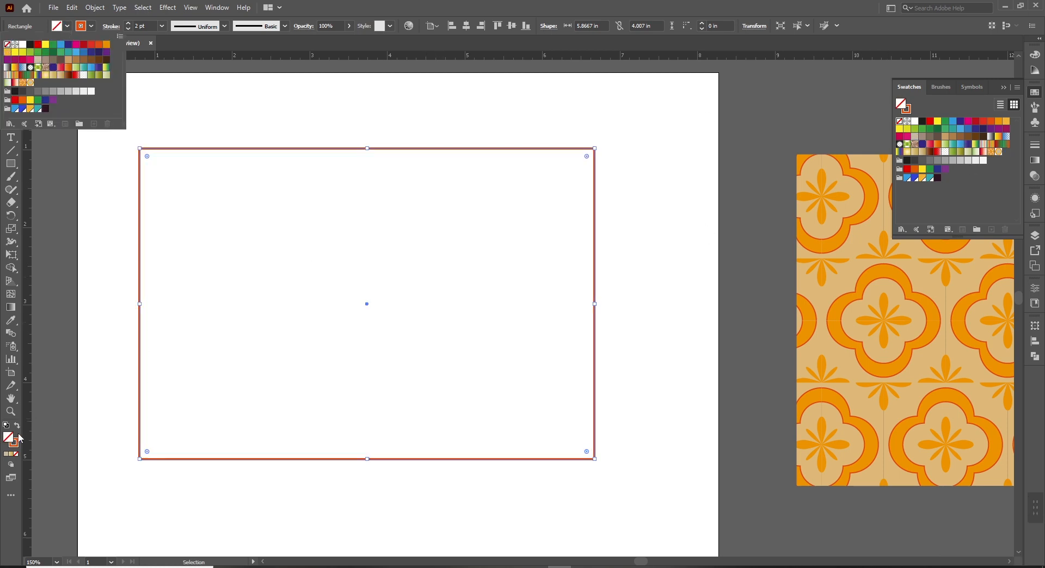
key(ctrl+z)
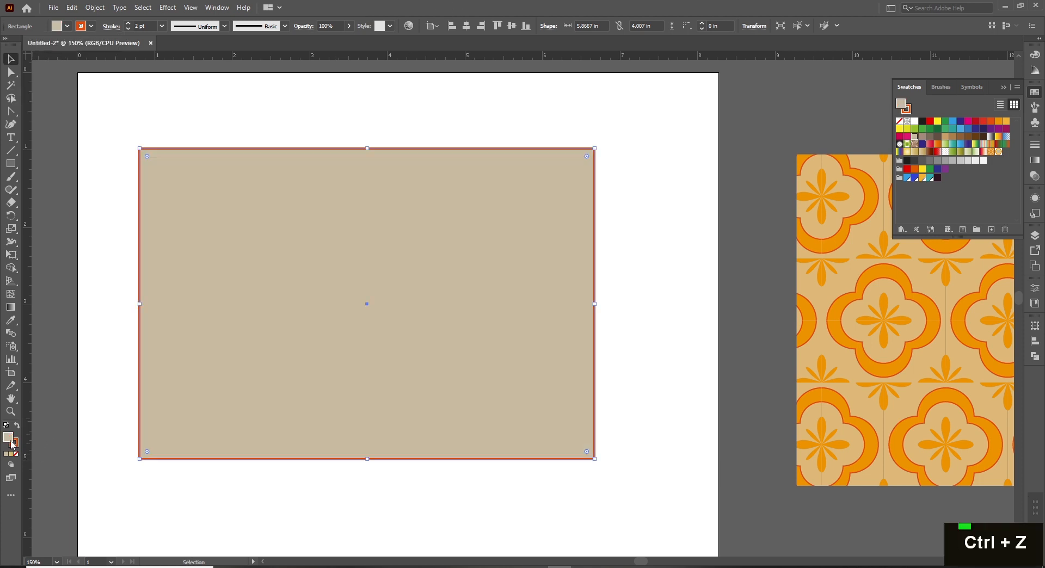
Step: Try the hexagon and floral pattern swatches on the rectangle's stroke, and remove the stroke
key(x)
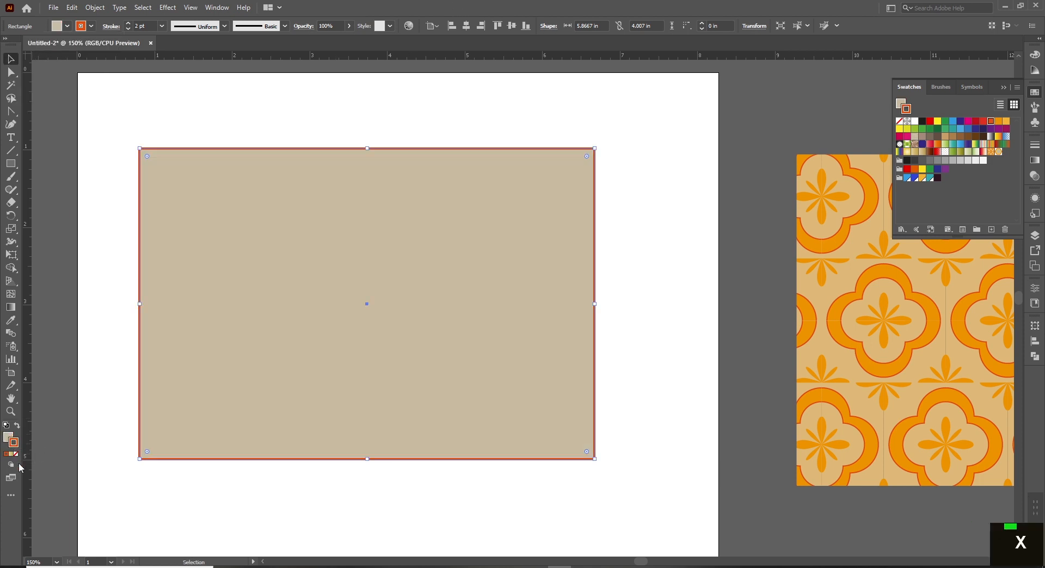
click(998, 152)
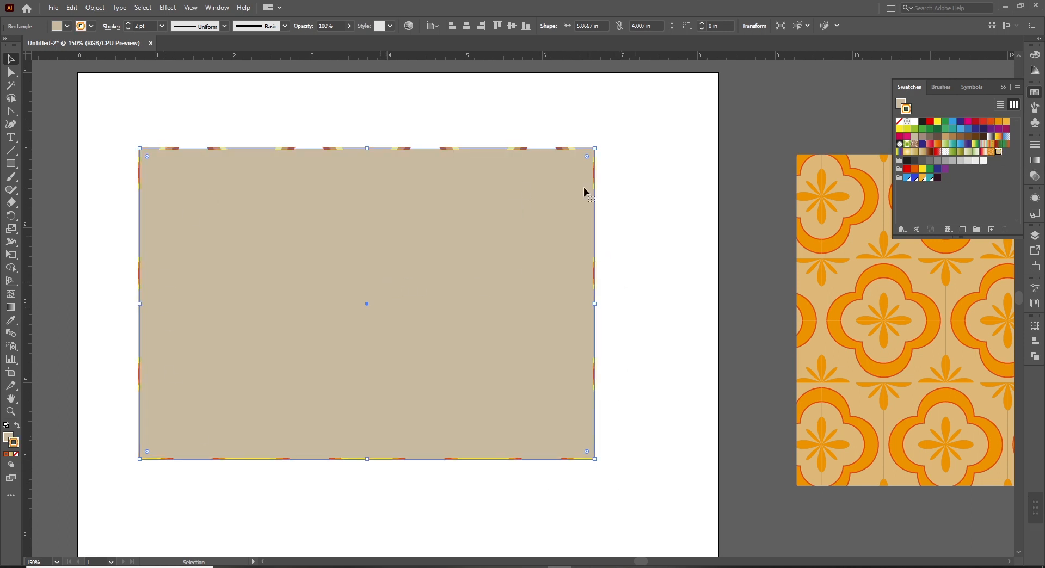
key(ctrl+z)
click(990, 152)
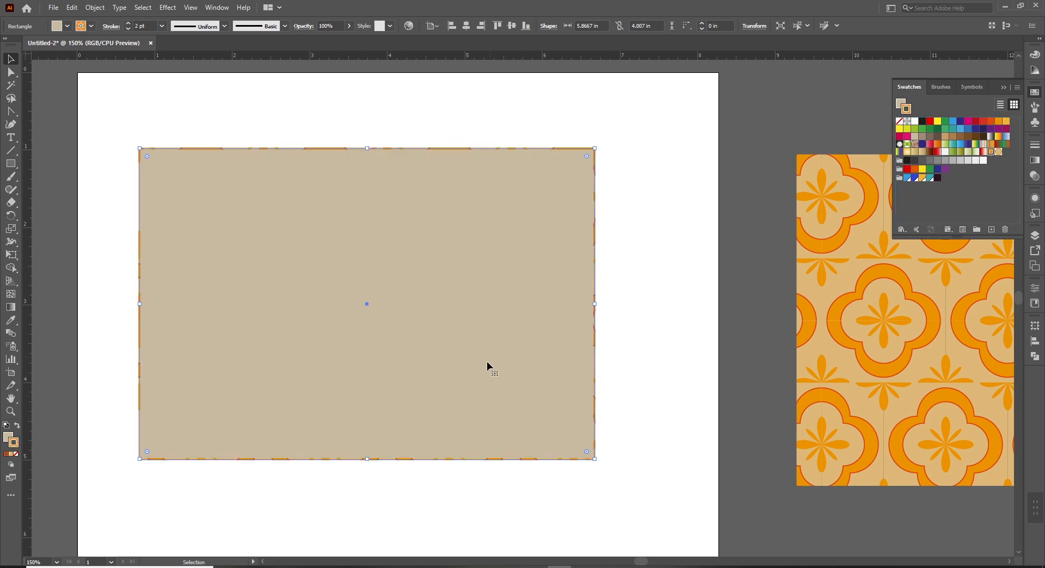
key(ctrl+z)
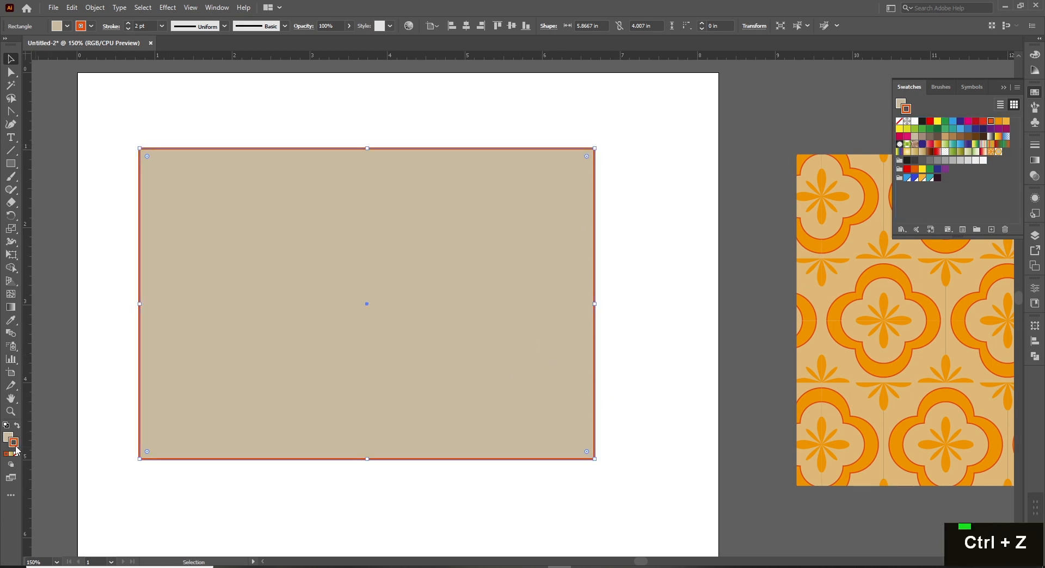
key(x)
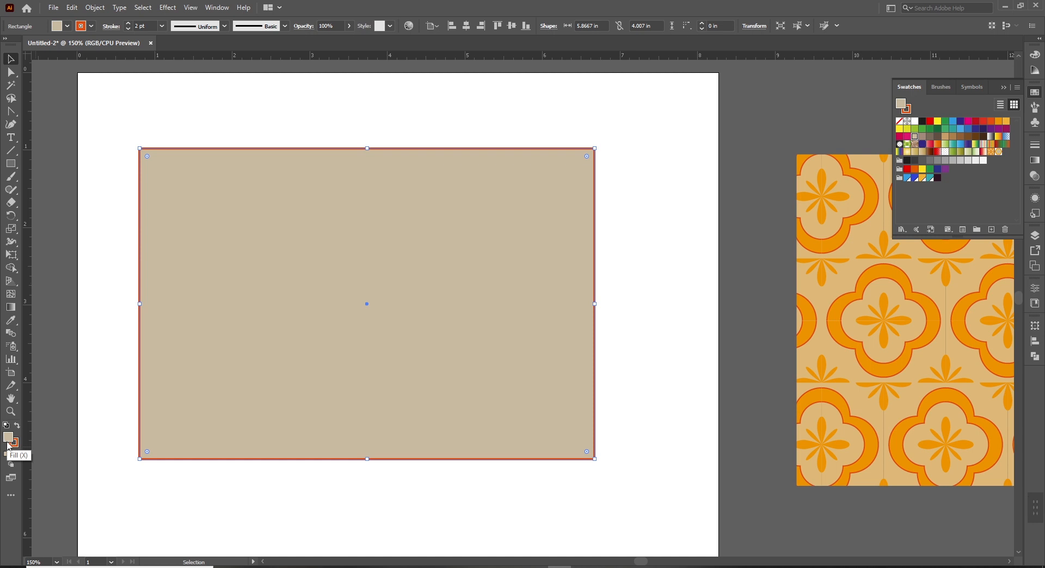
click(91, 27)
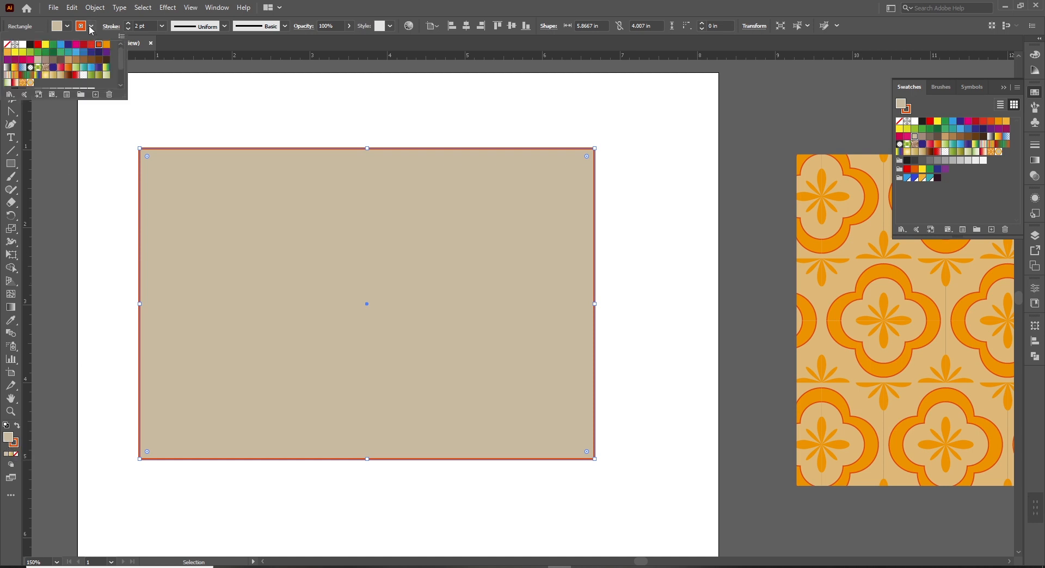
click(7, 46)
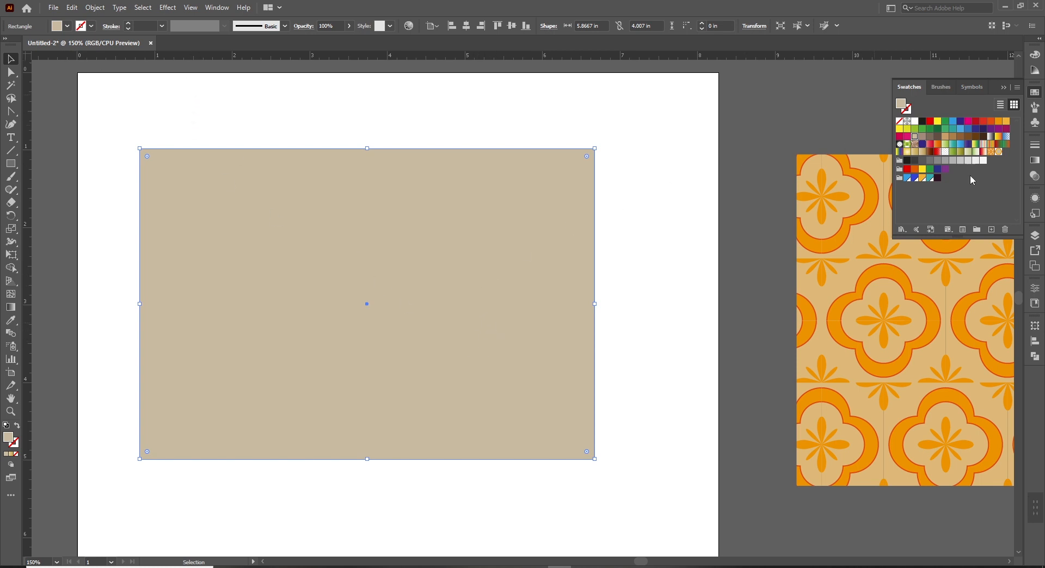
Step: Fill the rectangle with the hexagon pattern swatch and set the pattern's tile type to Hex by Column
drag(999, 152, 374, 289)
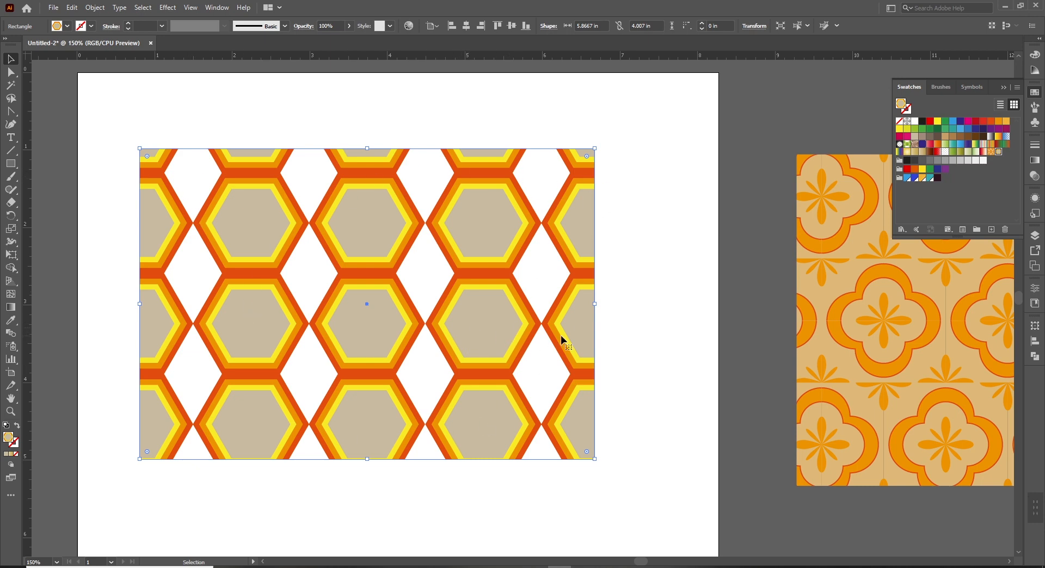
double_click(999, 153)
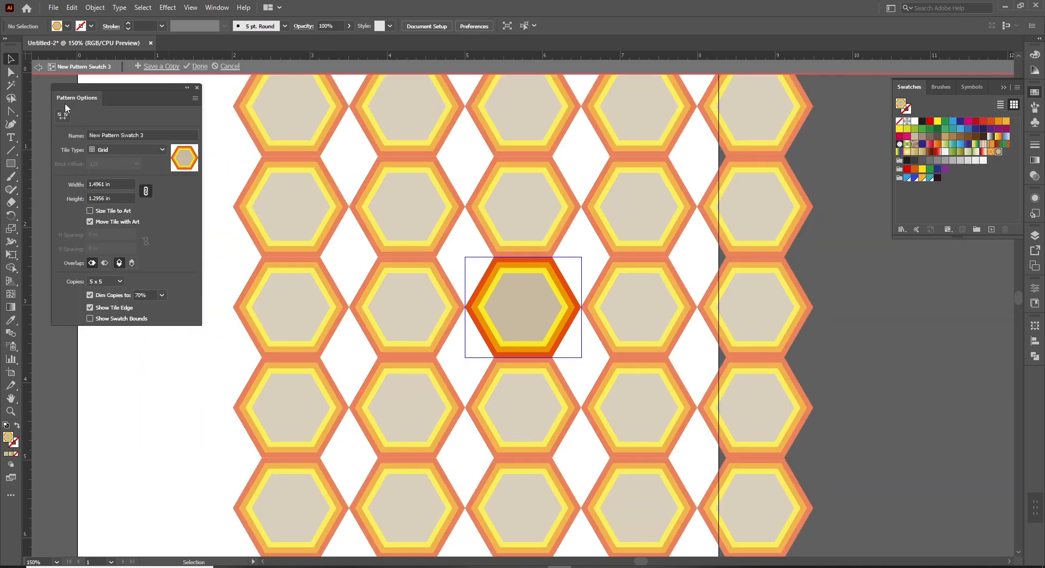
click(147, 152)
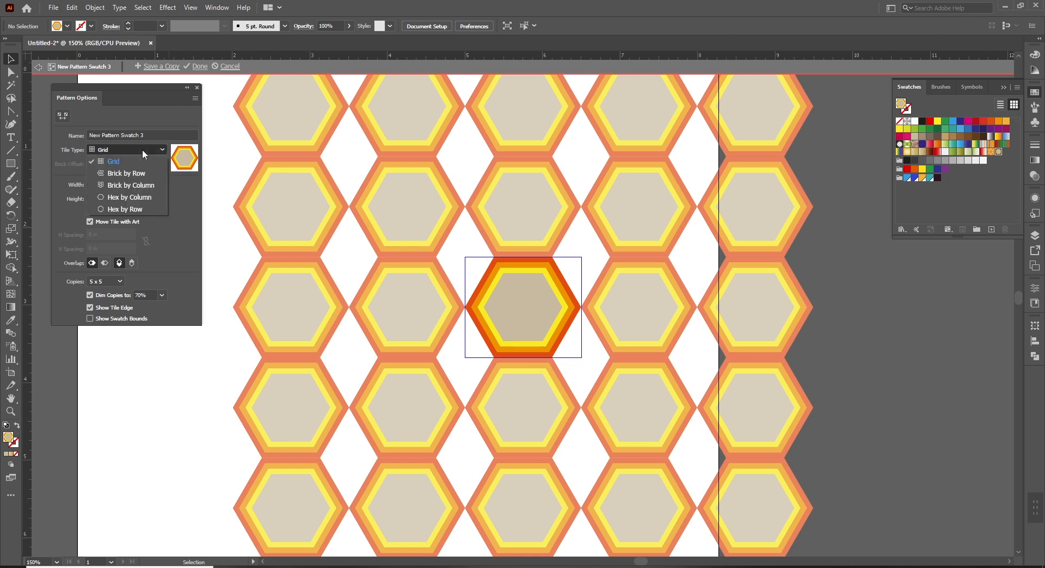
click(131, 200)
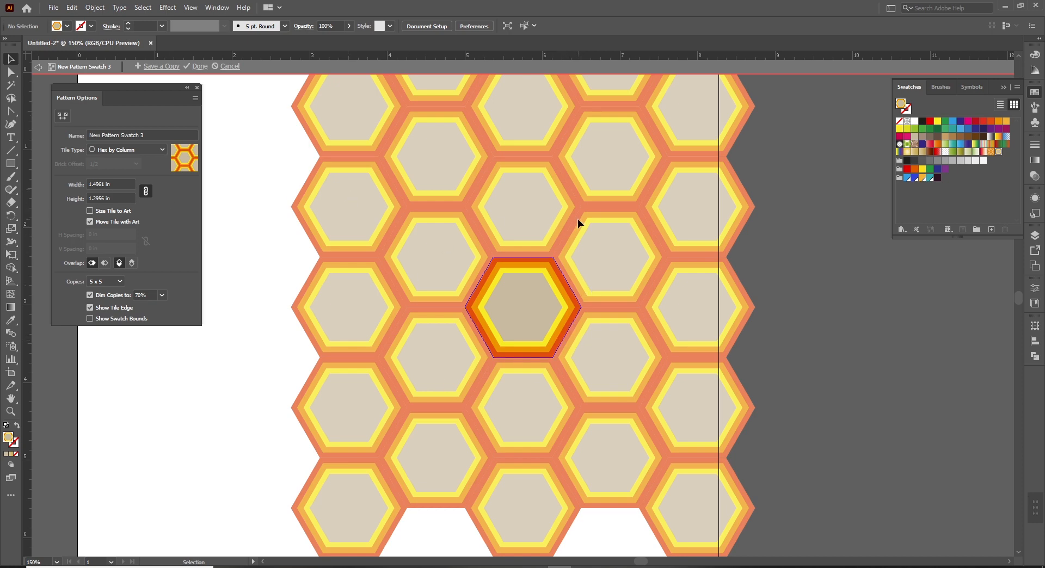
Step: Try the Hex by Row tile type on the hexagon pattern and save the pattern with Hex by Column
click(126, 149)
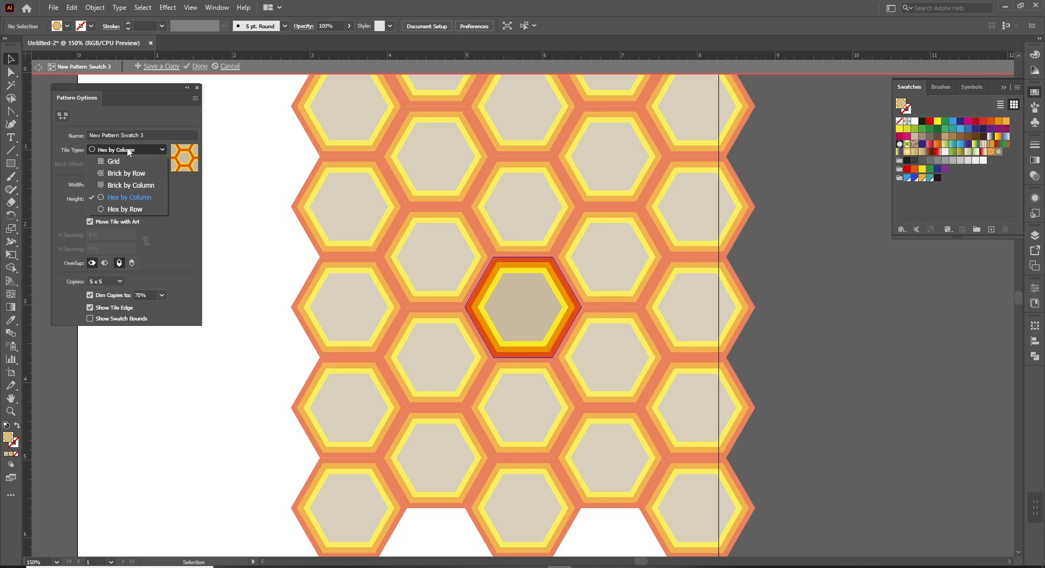
click(123, 211)
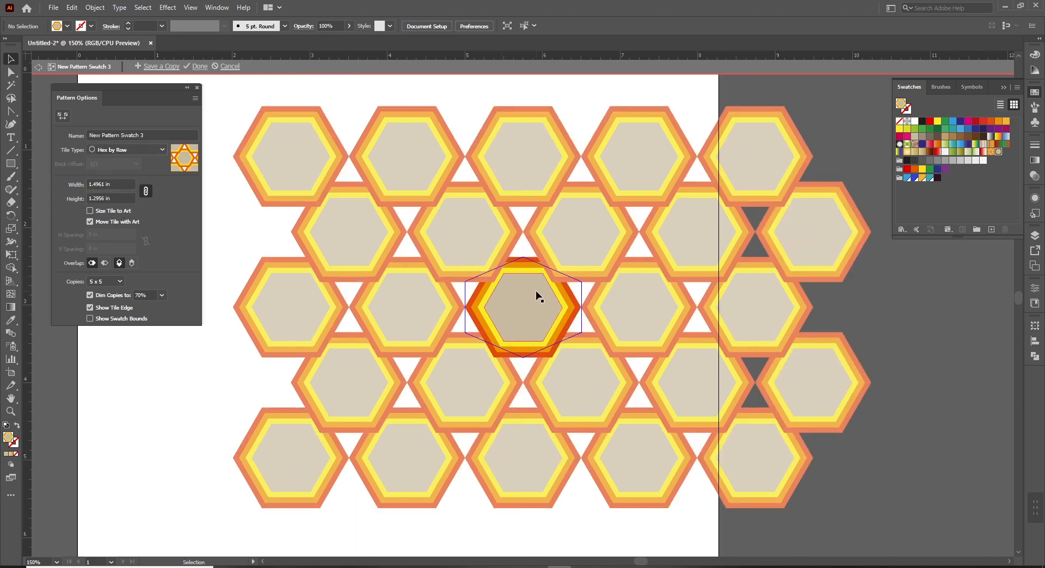
click(119, 150)
click(122, 197)
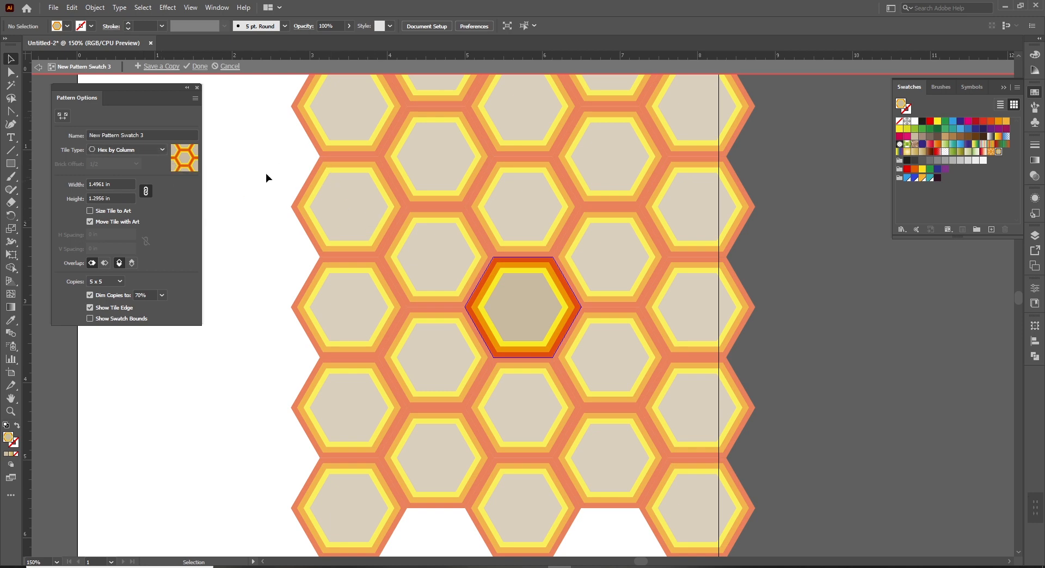
click(200, 69)
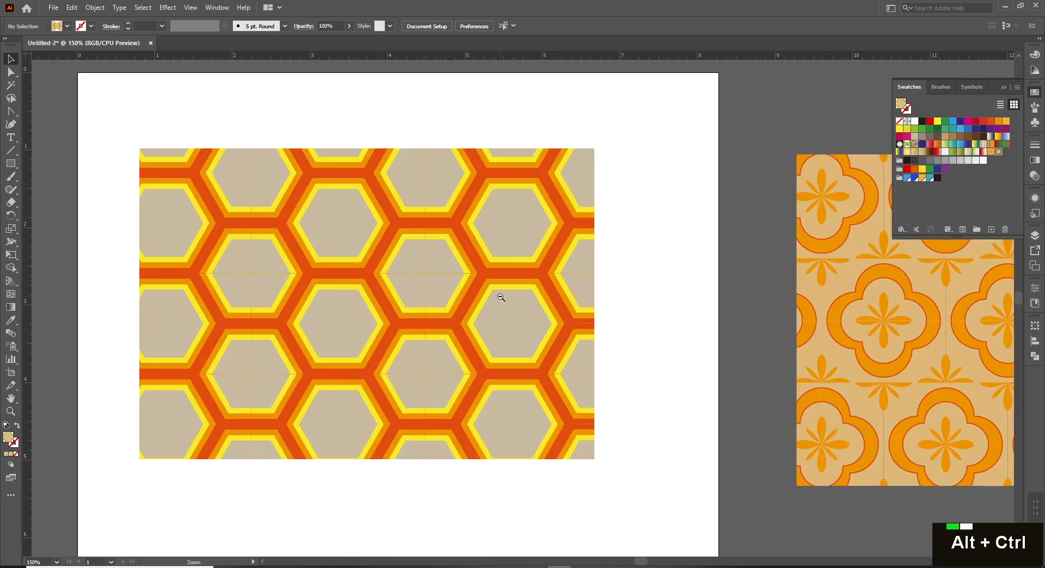
Step: Move the floral-pattern rectangle onto the artboard, directly beneath the hexagon-pattern rectangle
ctrl+alt+click(510, 279)
drag(510, 279, 403, 294)
drag(518, 301, 531, 204)
drag(741, 233, 309, 438)
drag(318, 437, 324, 371)
drag(490, 304, 497, 352)
Step: Align the two pattern rectangles by their horizontal centres and move the floral one down to widen the gap between them
drag(561, 200, 319, 361)
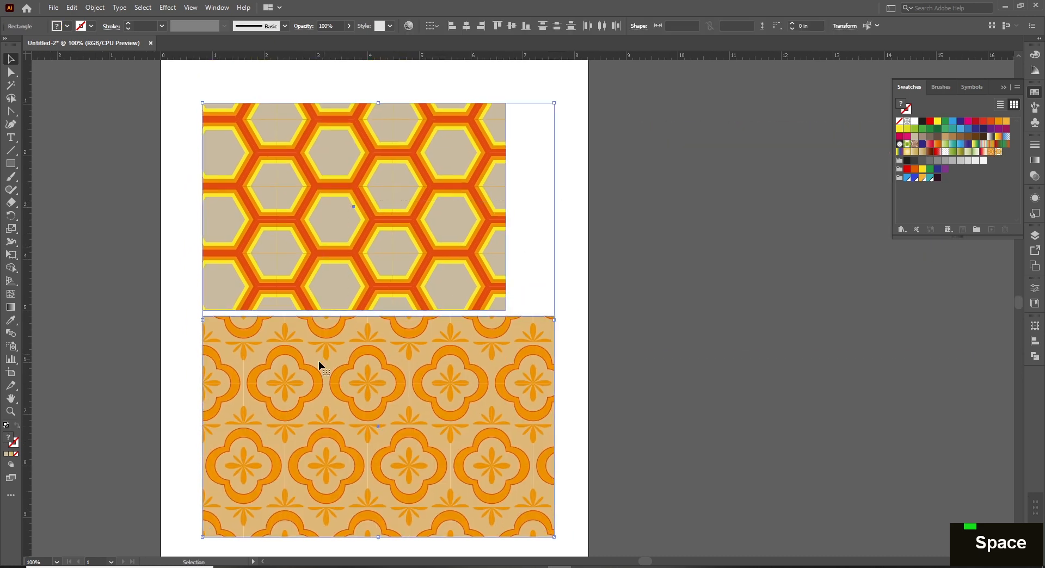
click(466, 26)
click(649, 239)
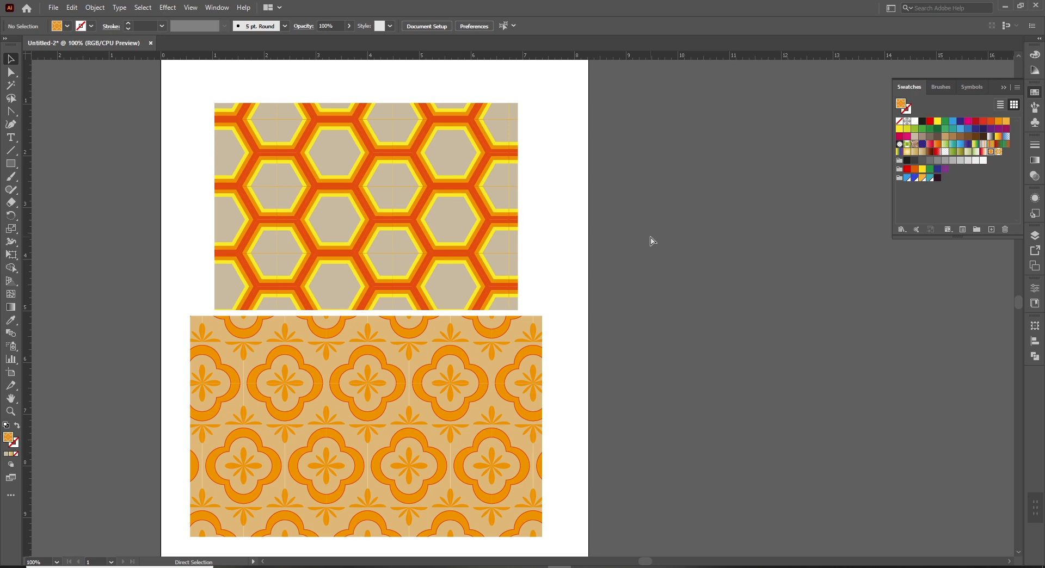
key(ctrl+0)
drag(580, 310, 600, 335)
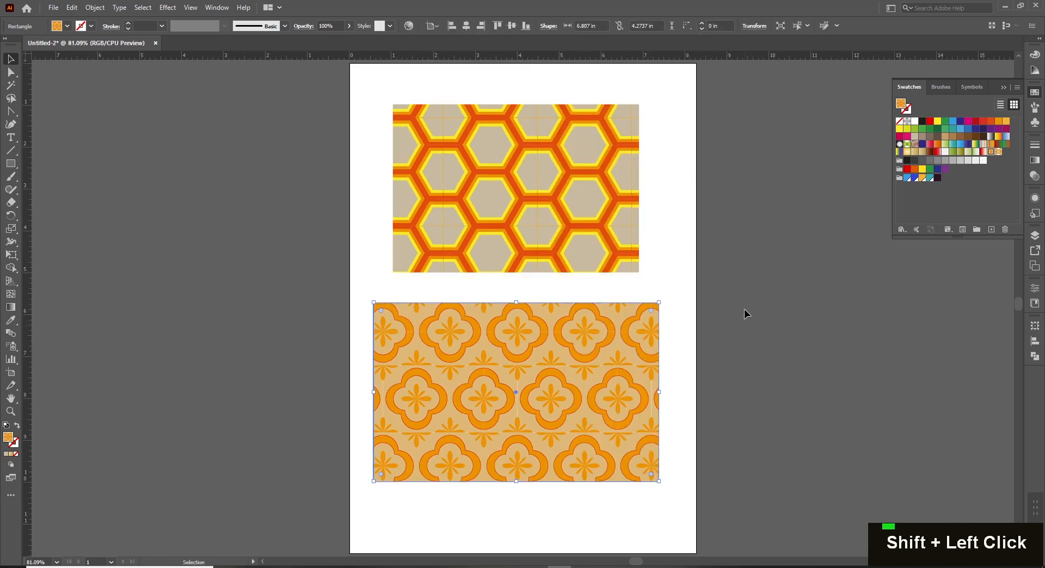